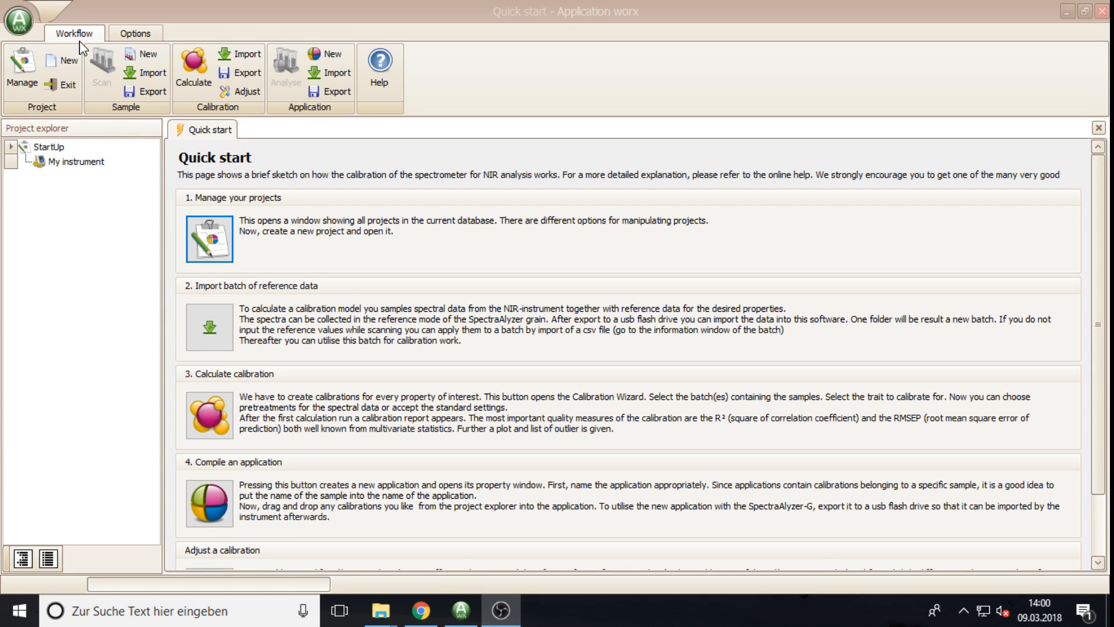
Step: Review the Database connection settings under Options > Settings and close them without changes
left_click(66, 37)
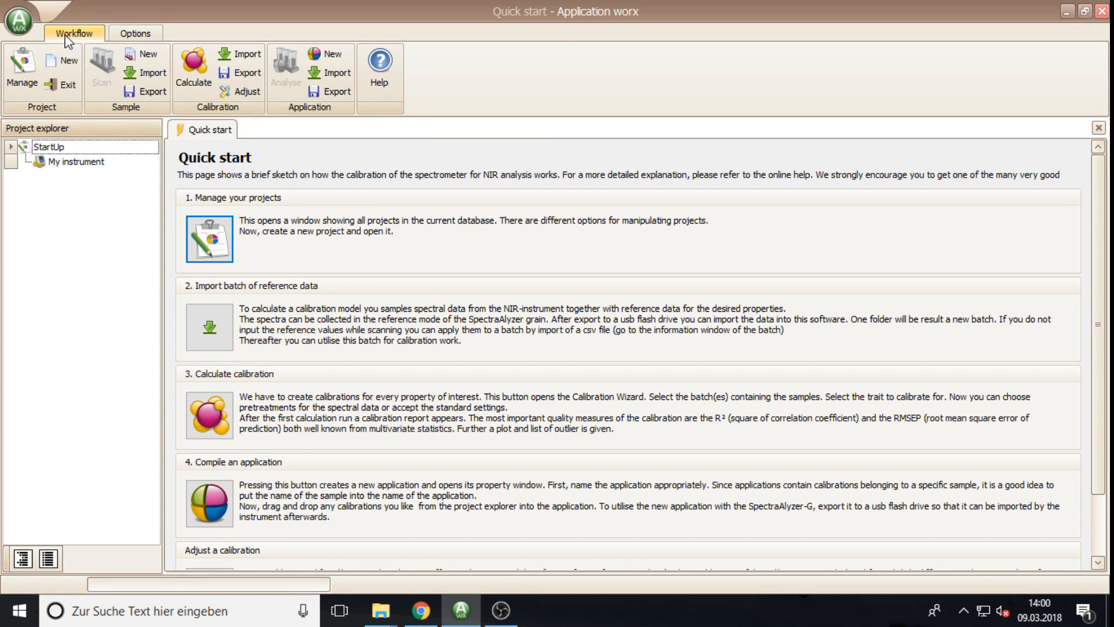
left_click(137, 34)
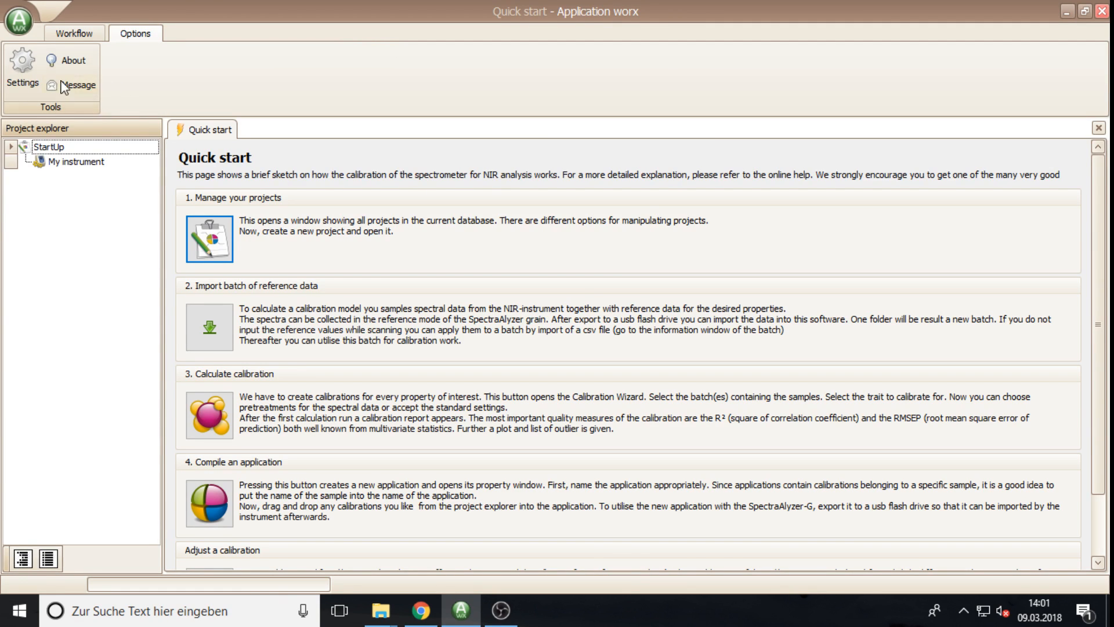
left_click(19, 74)
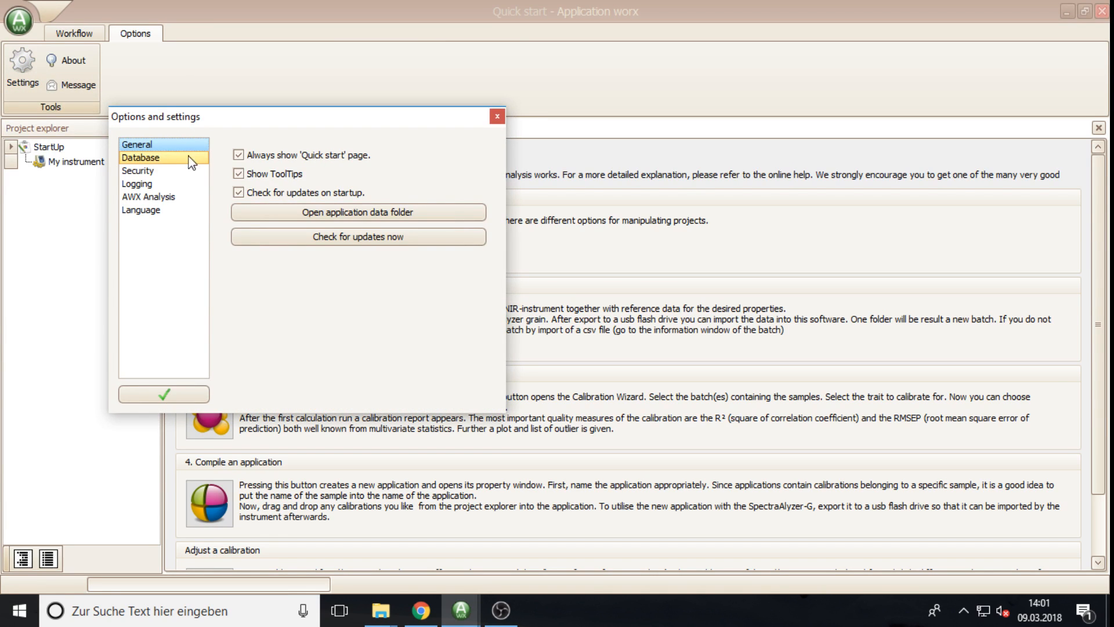
left_click(168, 157)
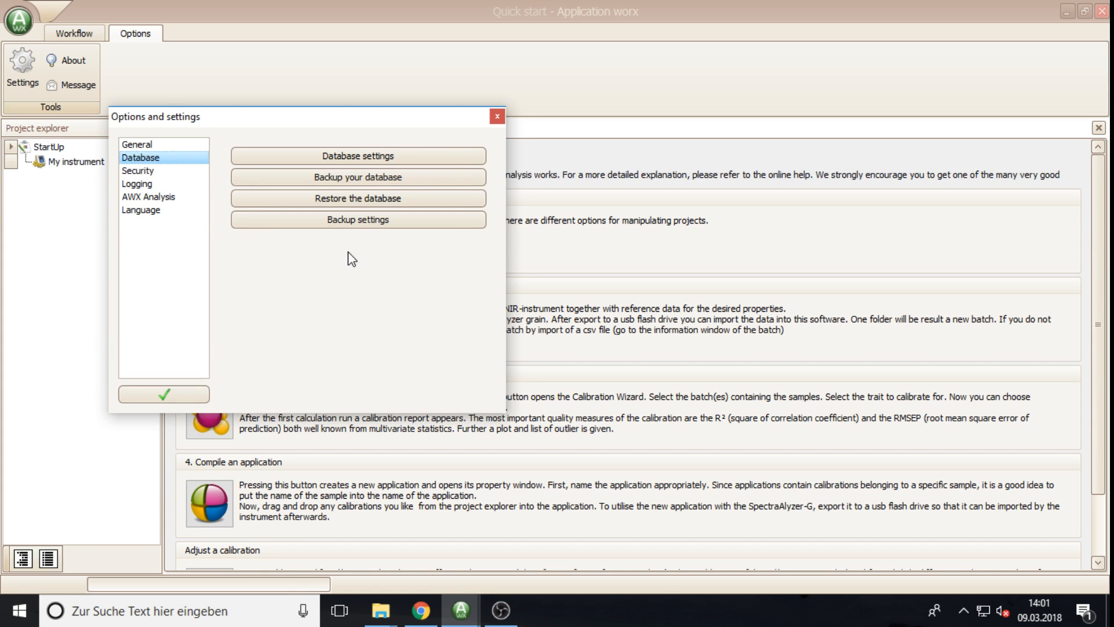
left_click(353, 159)
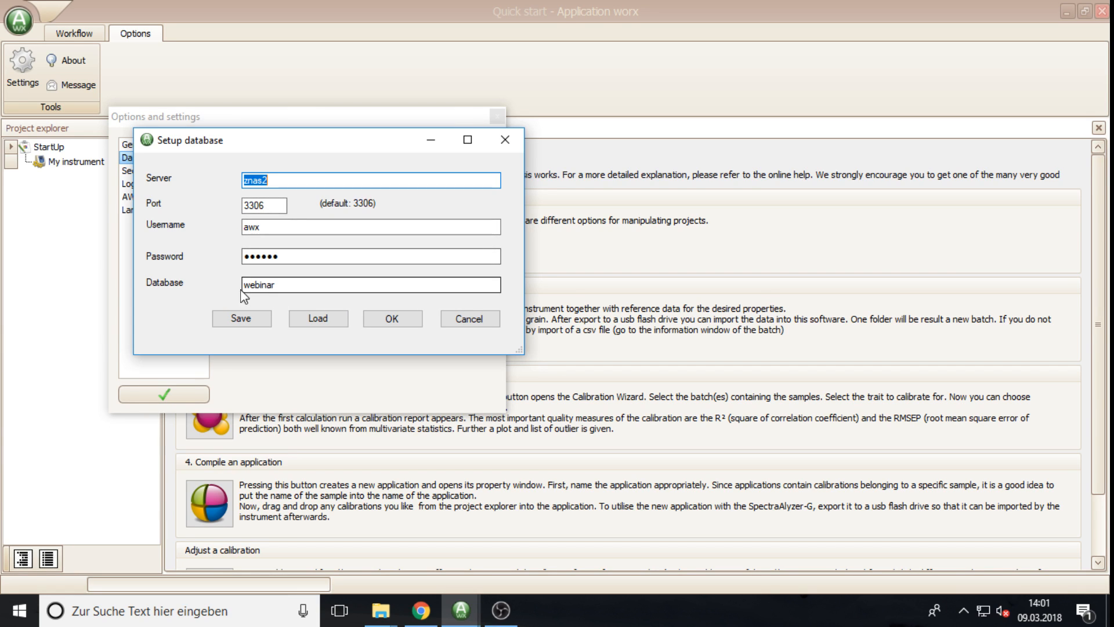
left_click(468, 321)
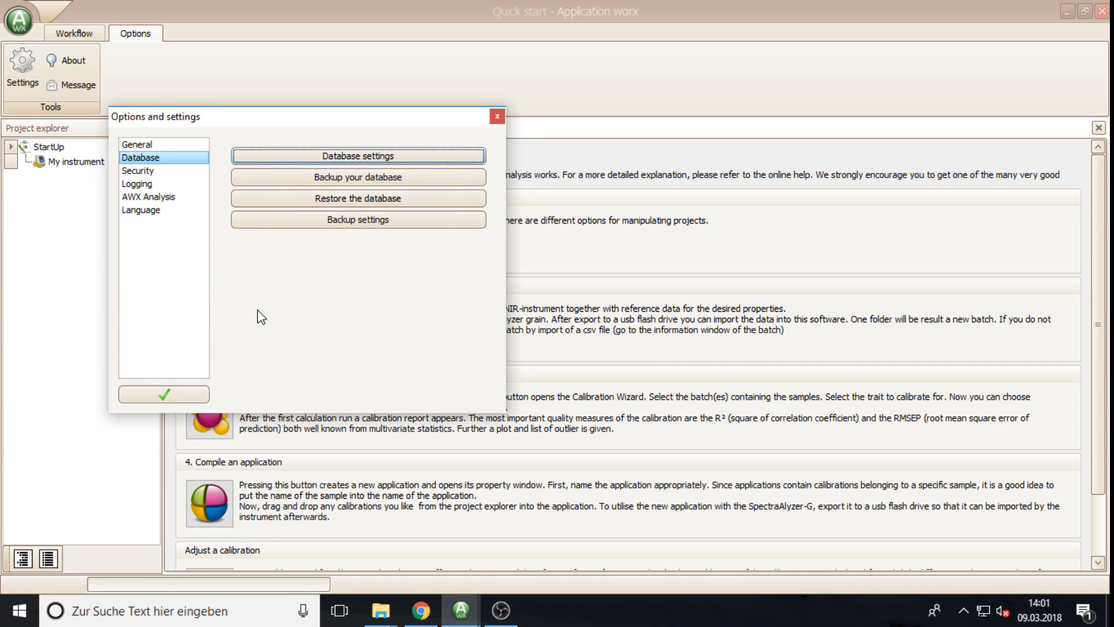
left_click(166, 398)
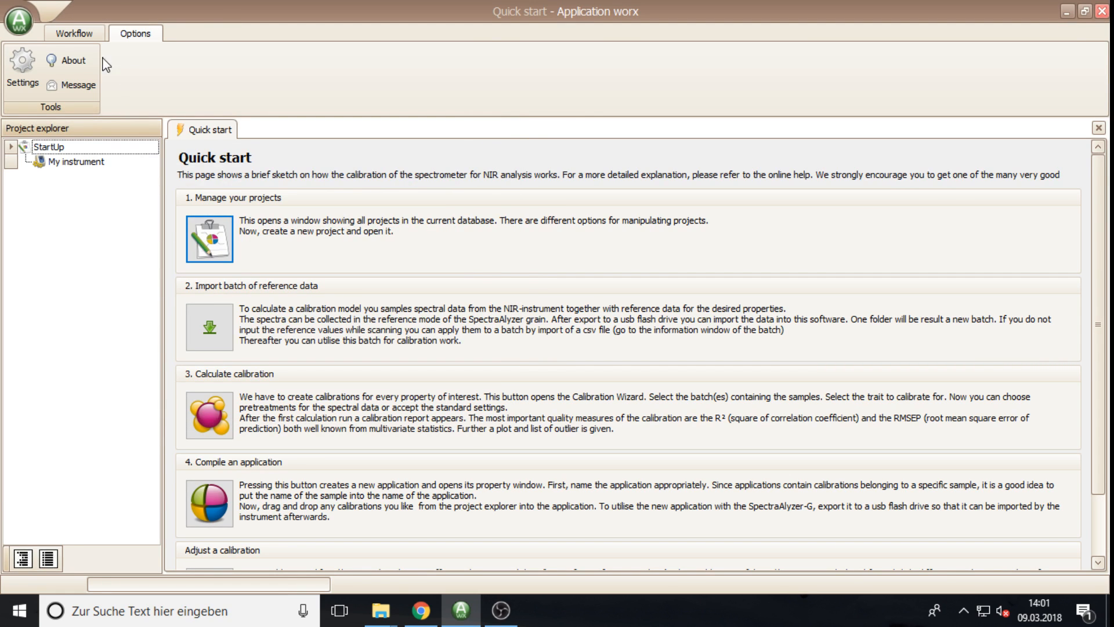
Step: Switch the ribbon back to the Workflow tools
left_click(92, 41)
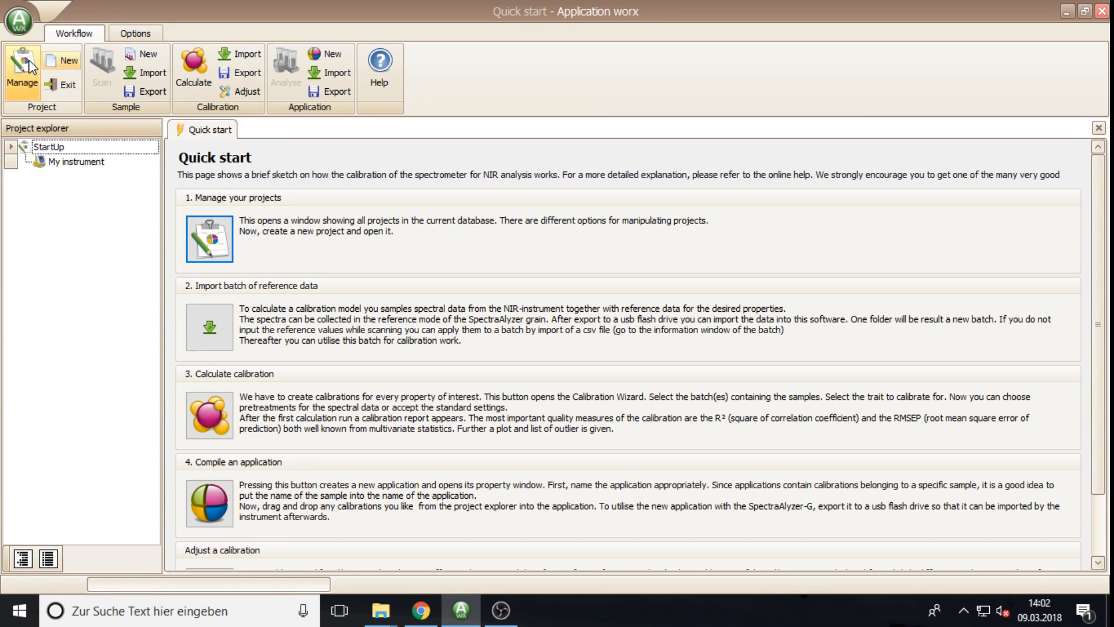
Step: Browse the project list, checking the Customer A and StartUp projects
left_click(27, 68)
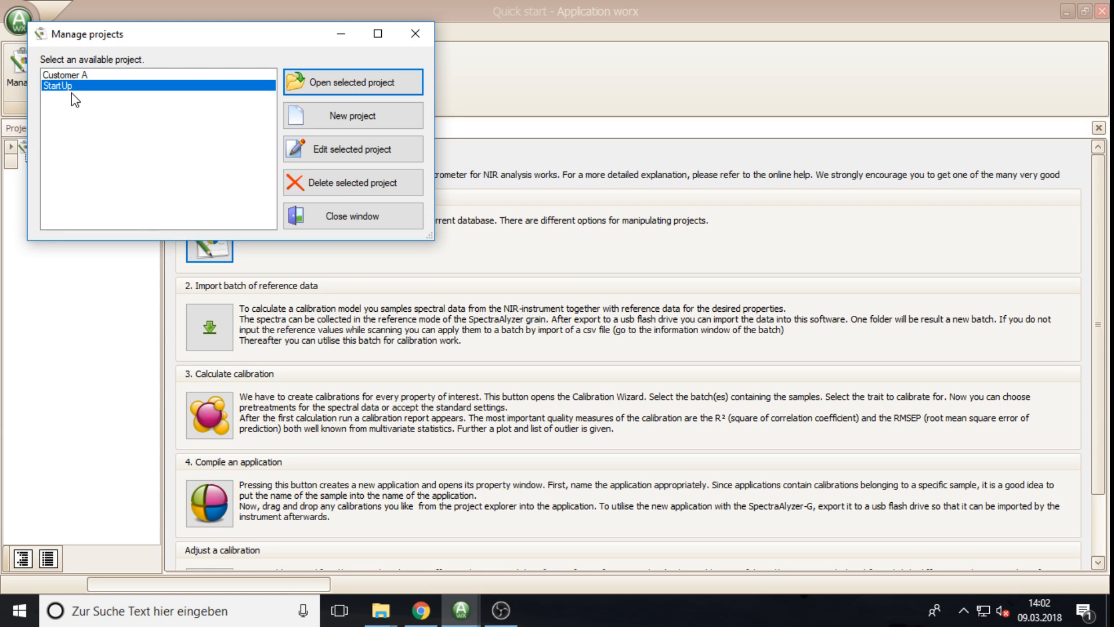
left_click(61, 74)
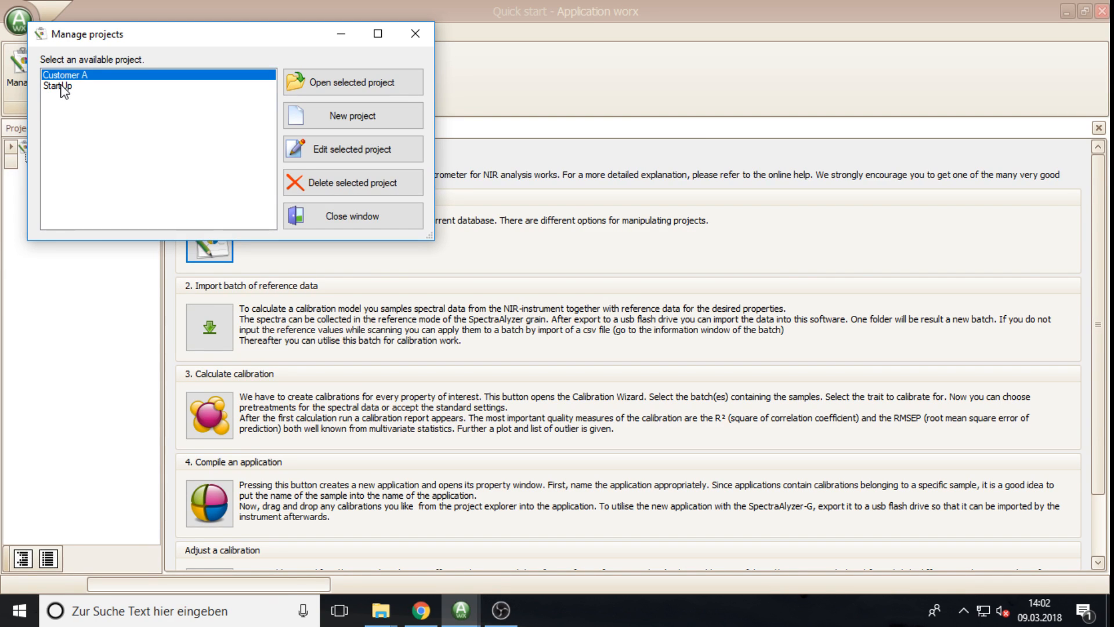
left_click(61, 85)
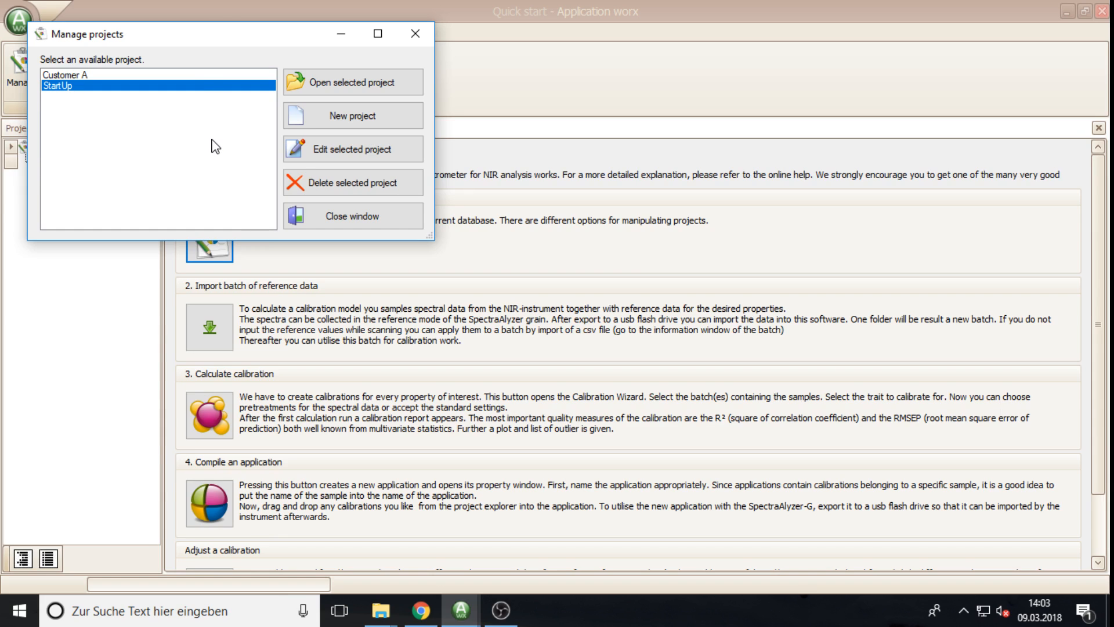
Step: Create project 'Webinar' with description 'Webniar from 9. March 2018'
left_click(344, 119)
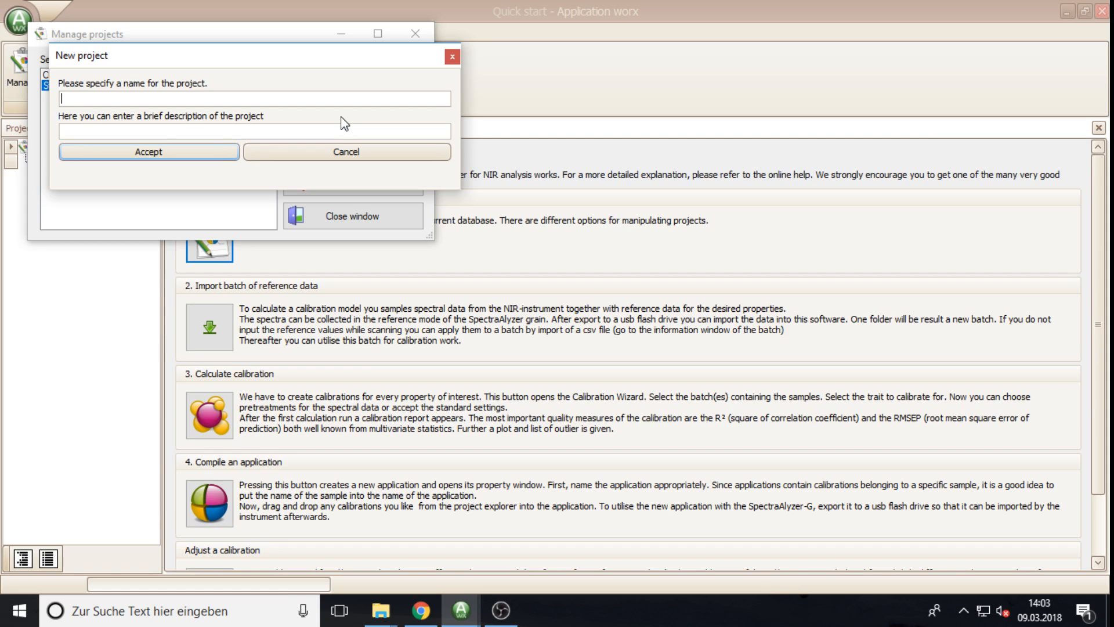
type("We")
type("bniar")
type("nar")
left_click(165, 130)
type("Webniar from 9")
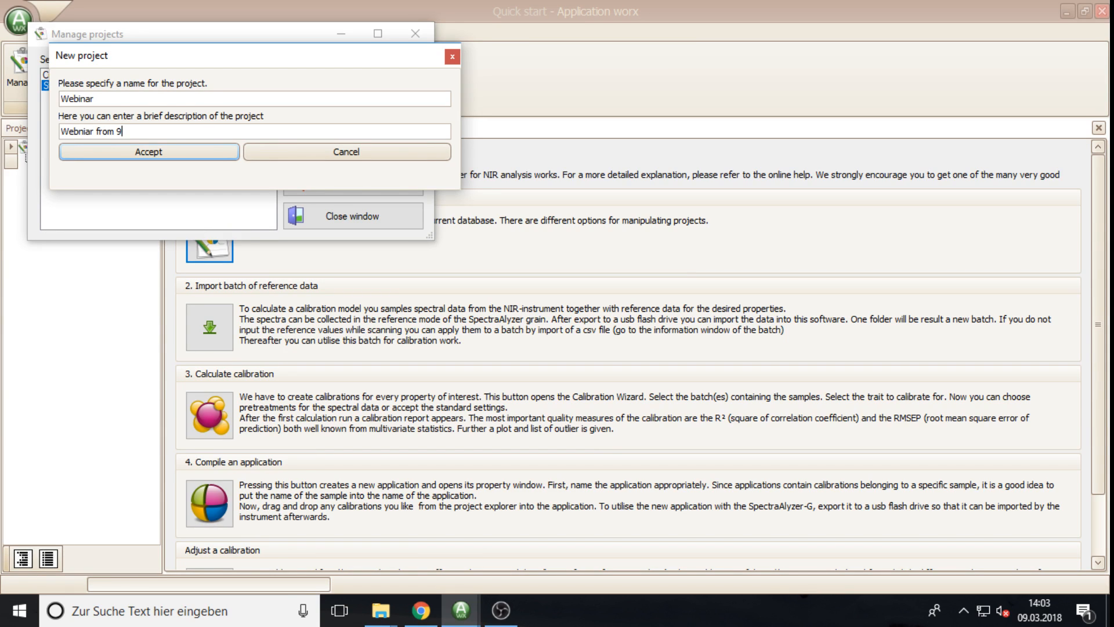
type(". March 1")
type("018")
left_click(196, 153)
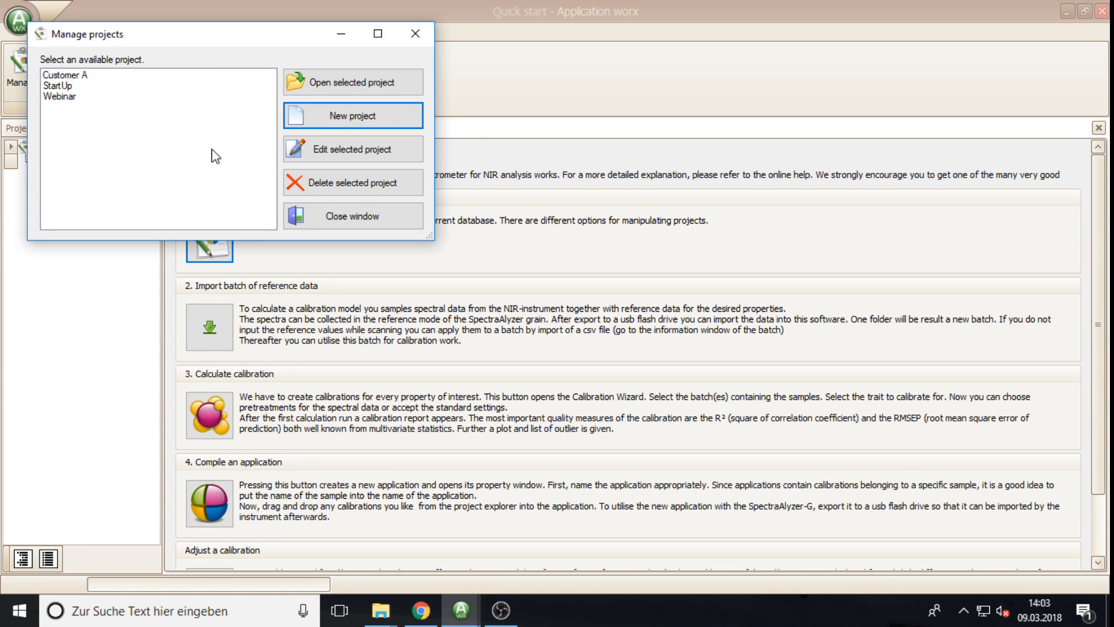
Step: Review the Webinar project's details unchanged, then open Webinar as the current project
left_click(62, 97)
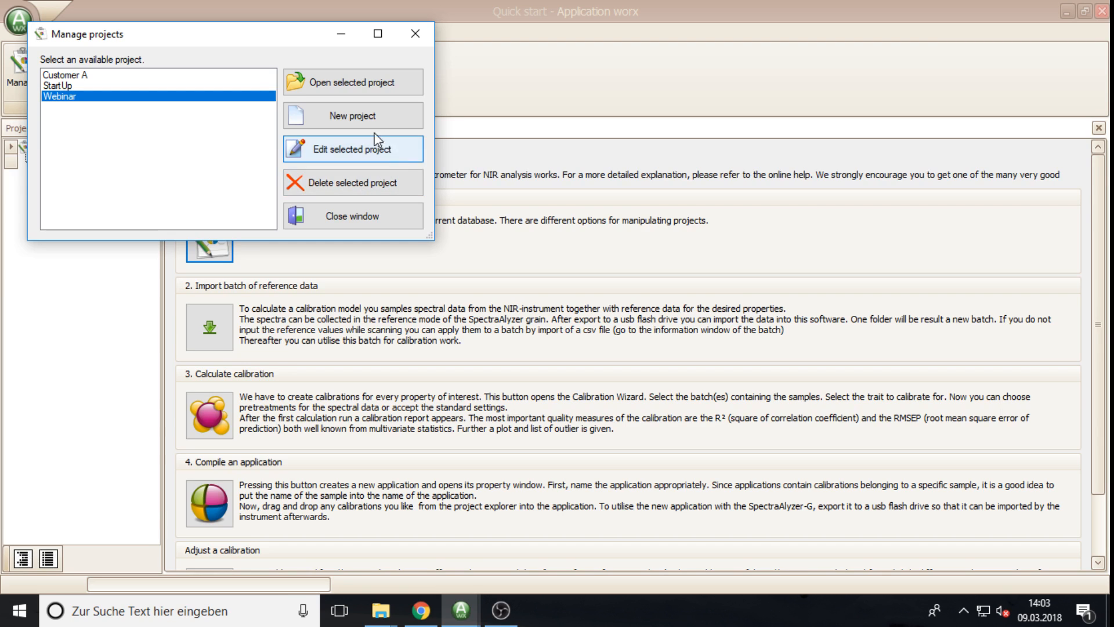
left_click(347, 155)
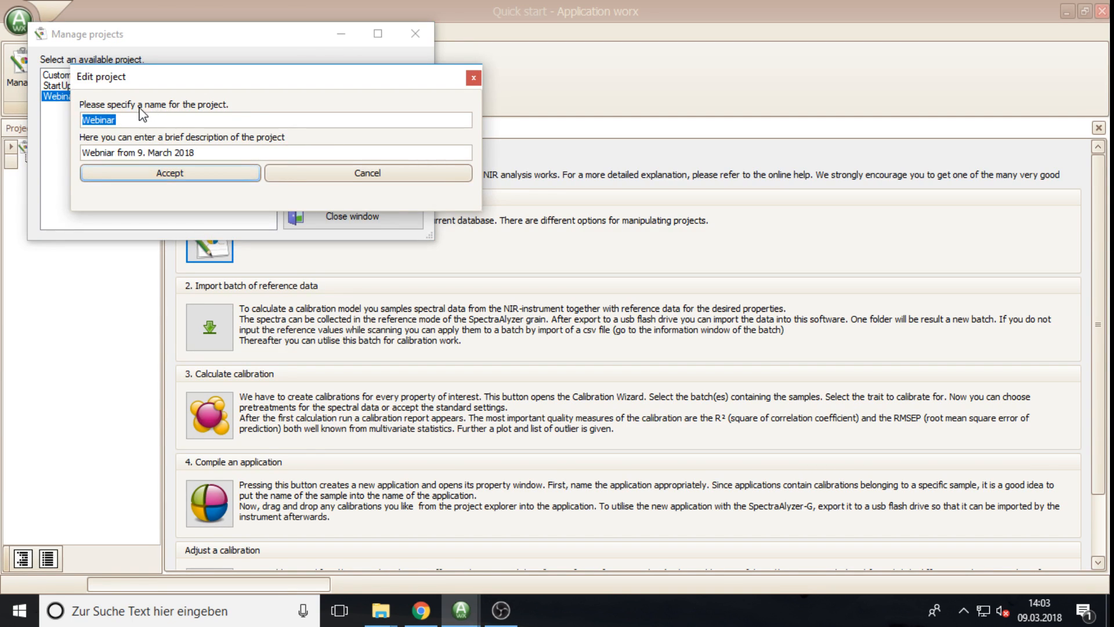
left_click(276, 175)
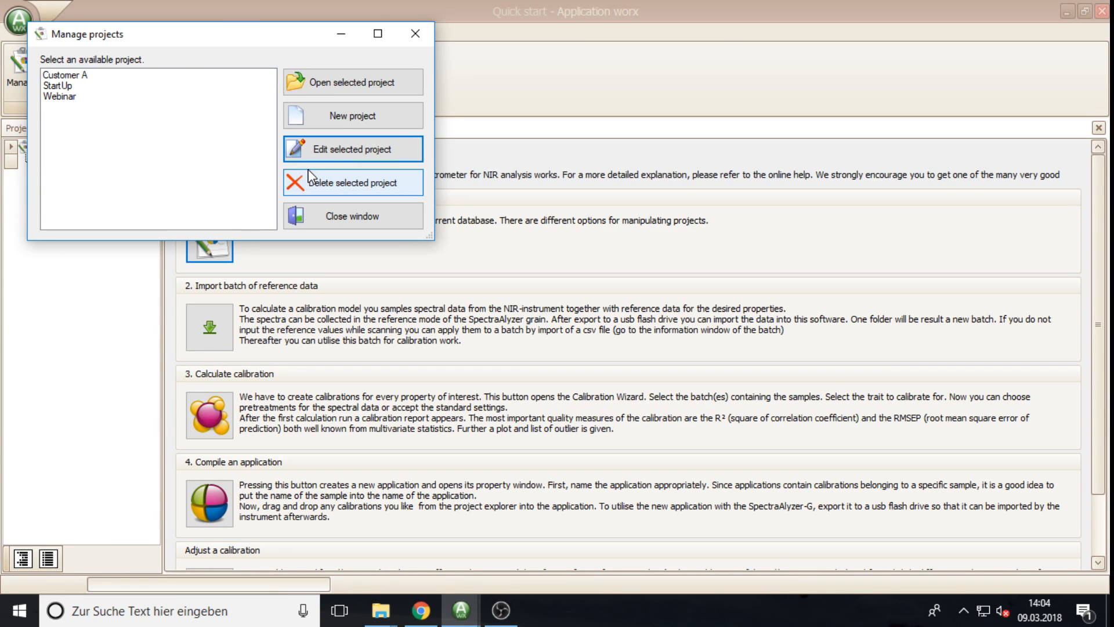
left_click(61, 97)
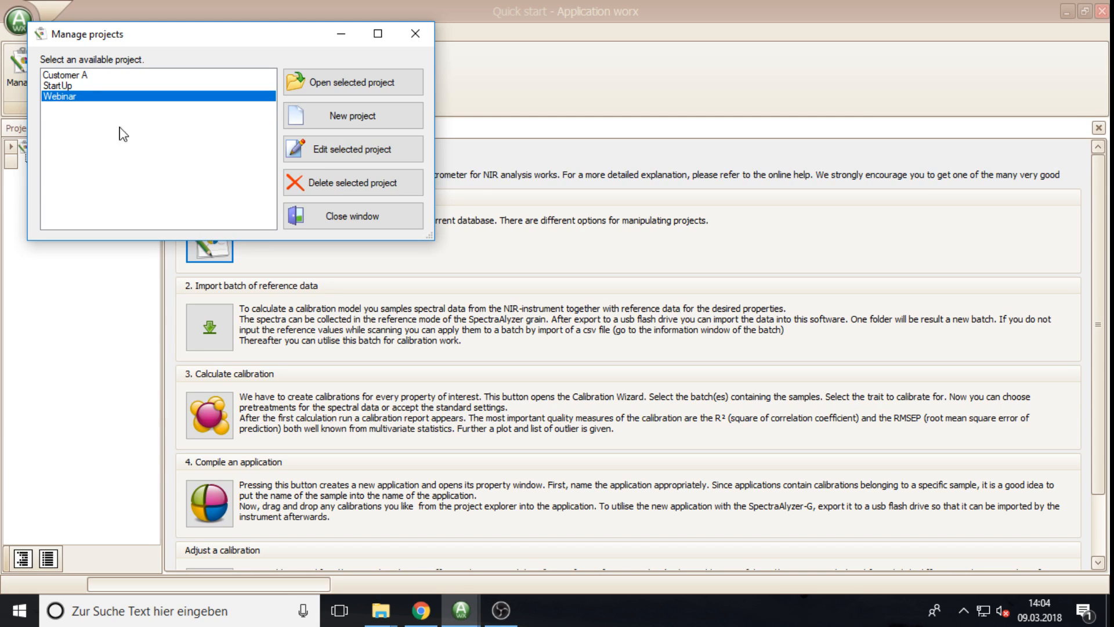
left_click(328, 95)
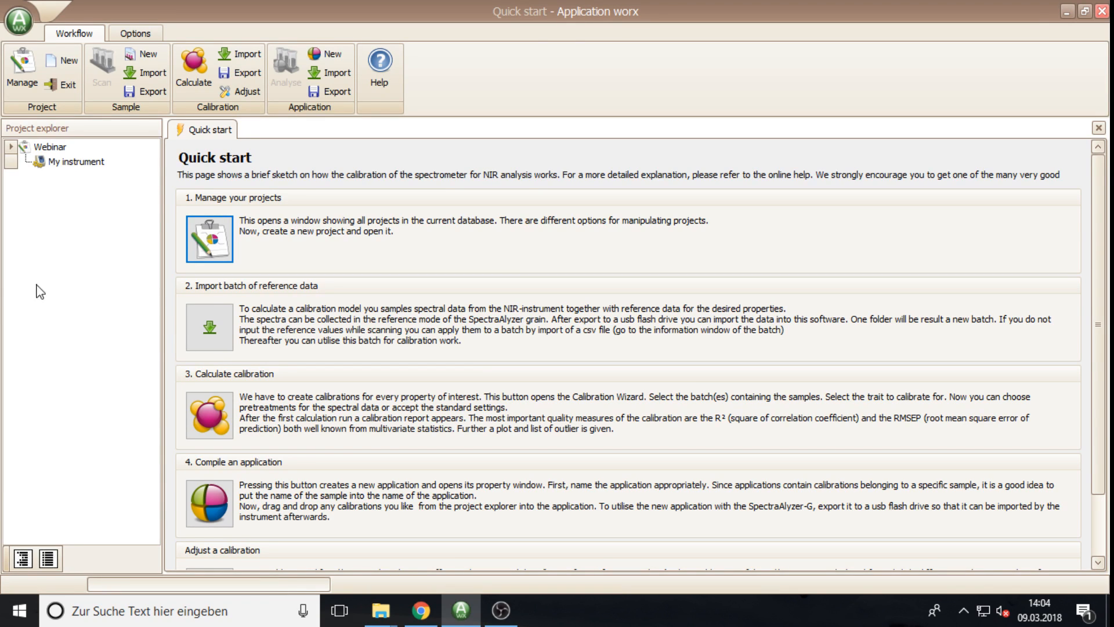
left_click(49, 148)
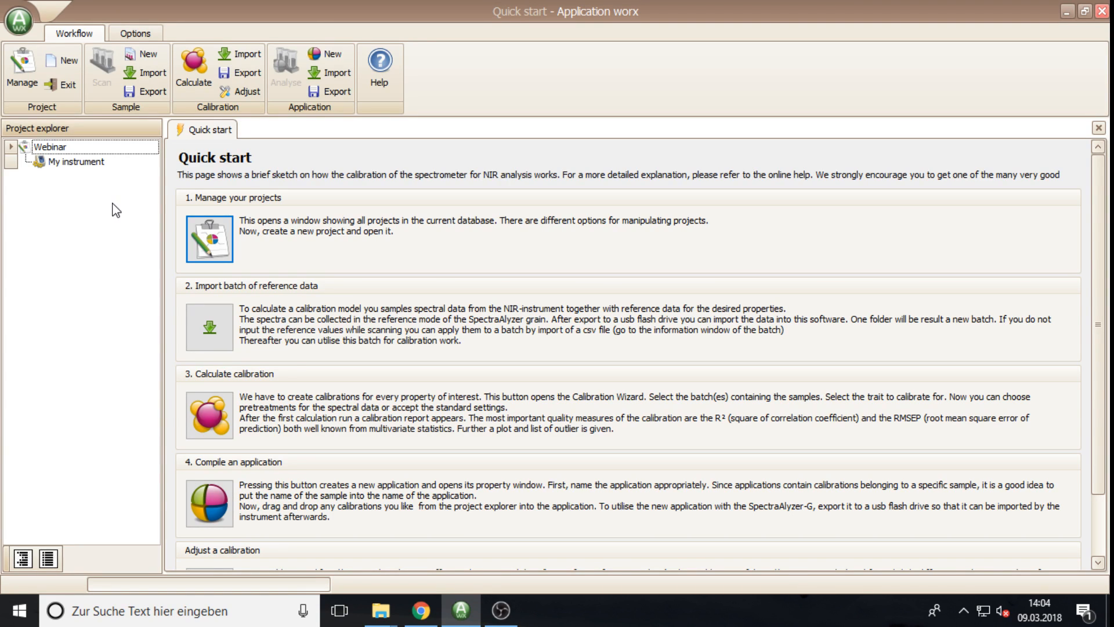
left_click(61, 65)
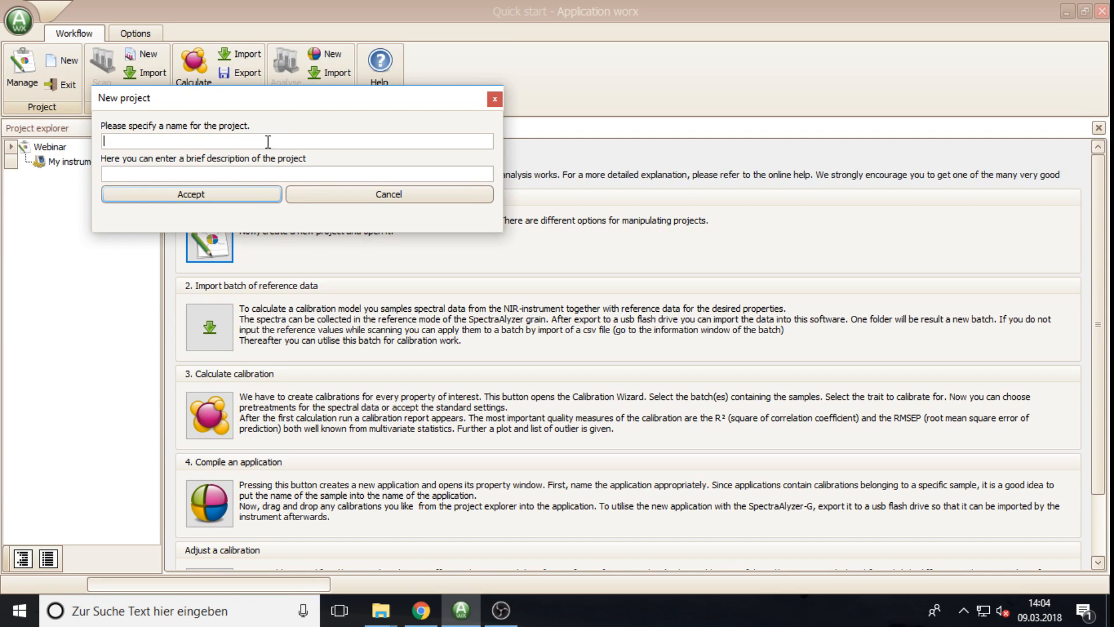
left_click(329, 198)
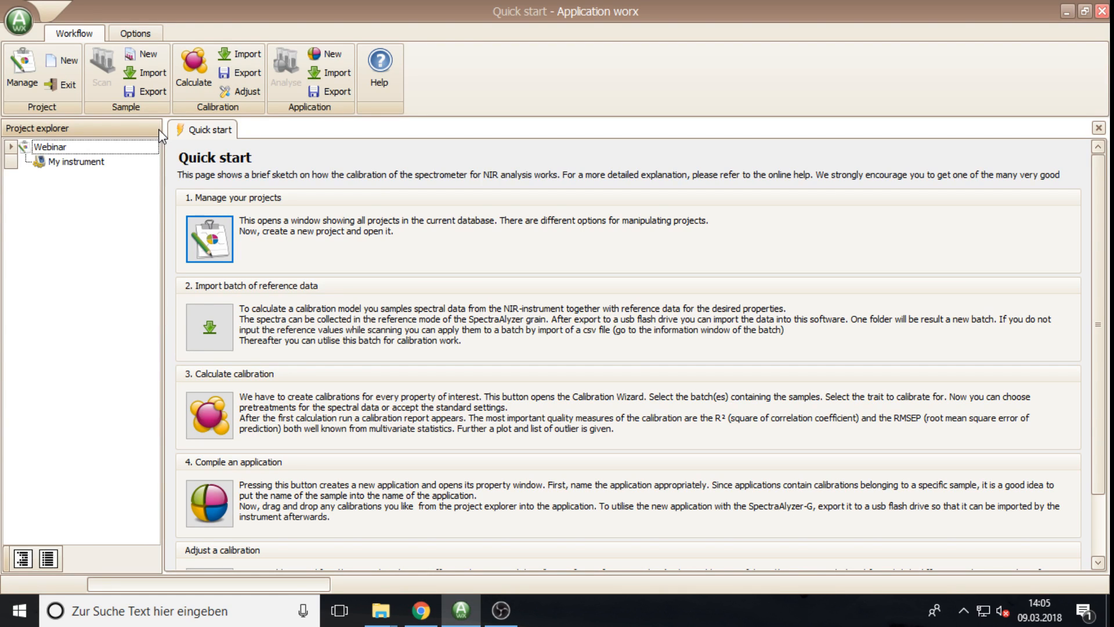
Step: Import Milk Powder small.awx3 as a sample batch and select the new 19-sample batch
left_click(148, 75)
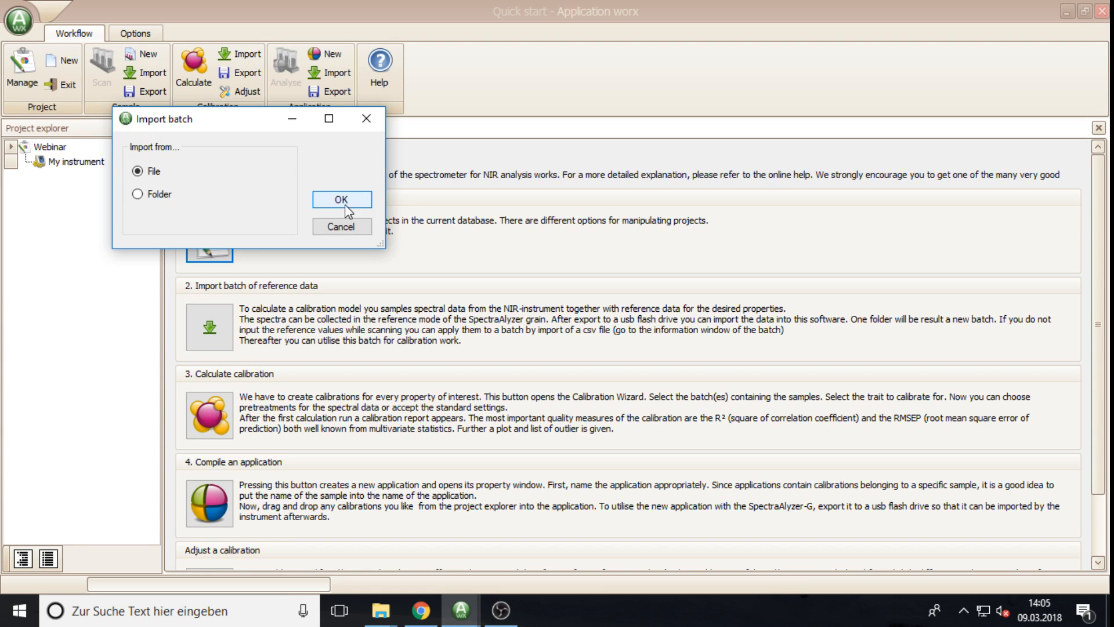
left_click(346, 206)
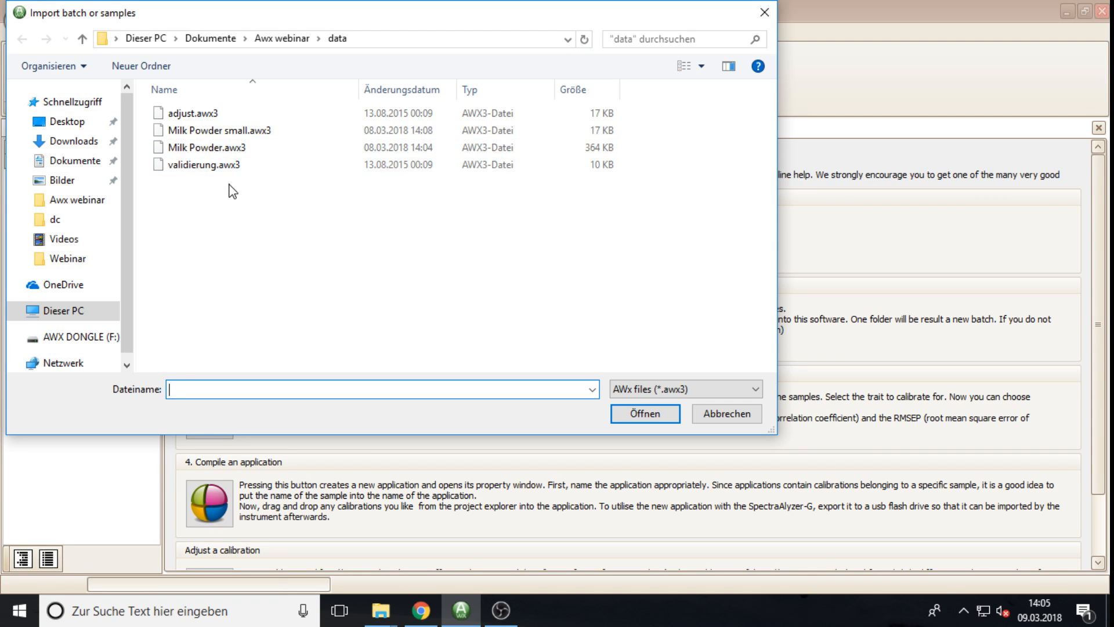
left_click(192, 132)
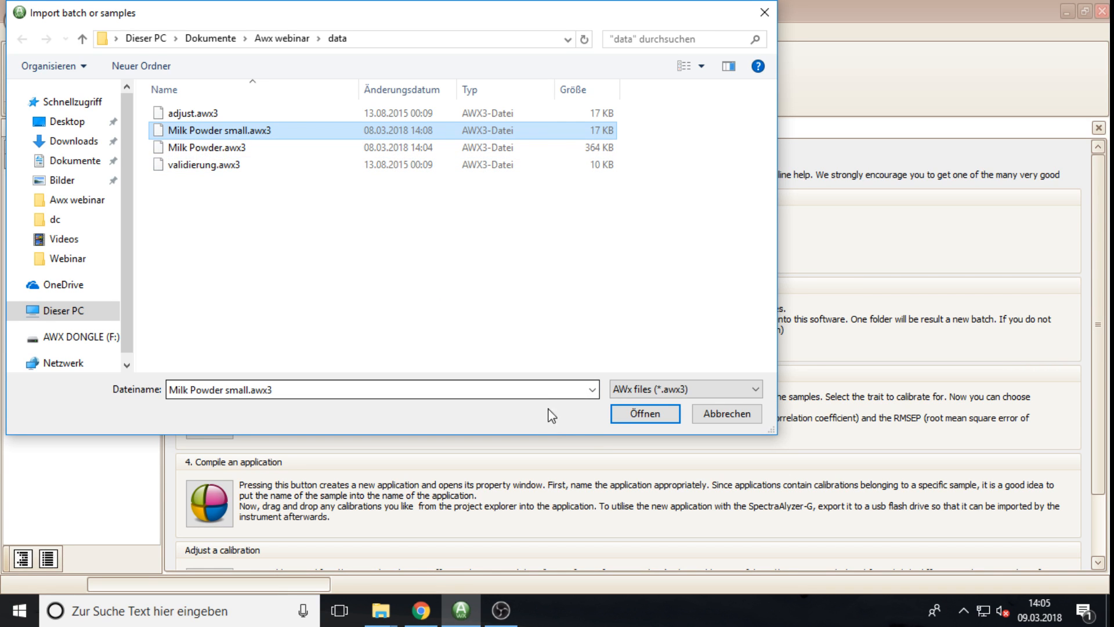
left_click(638, 416)
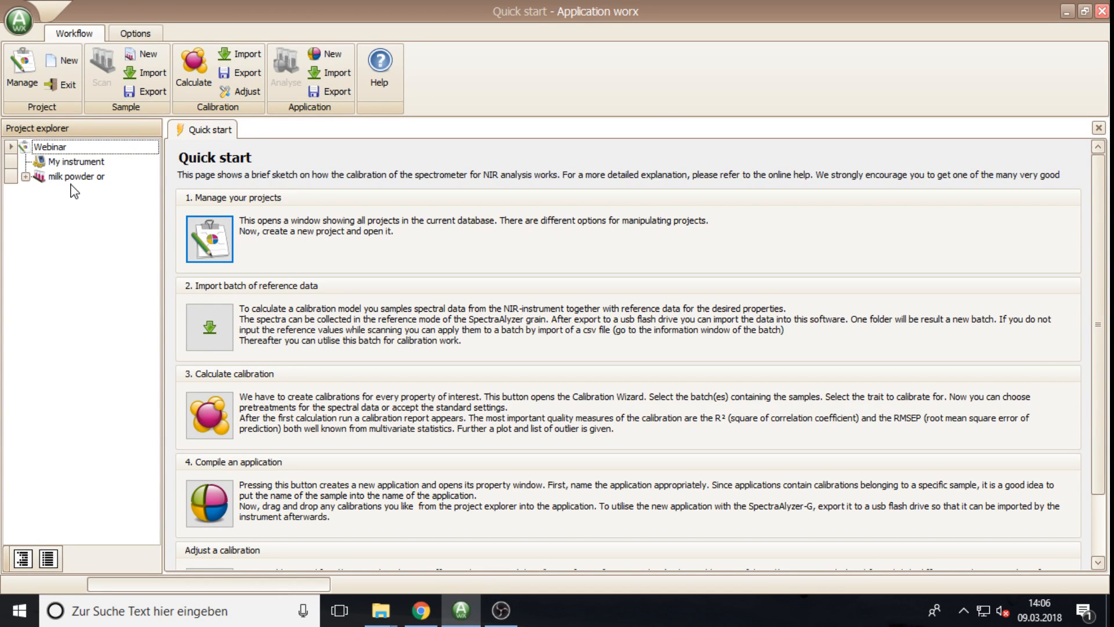
left_click(66, 179)
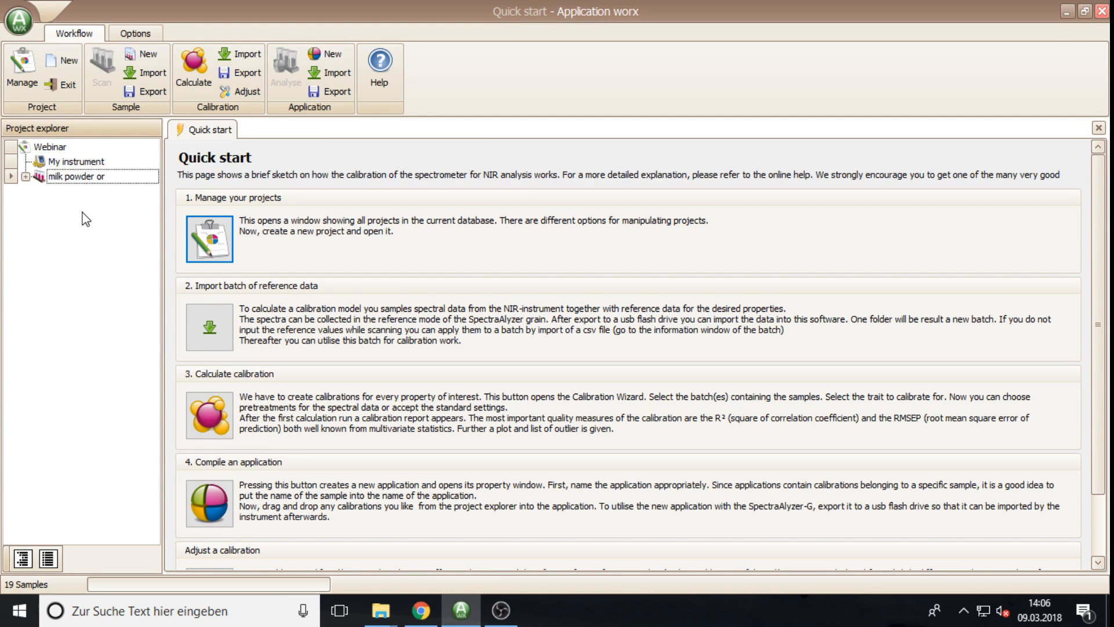
Step: Expand the milk powder batch and select sample p-10-8-857_6-211_1
left_click(26, 177)
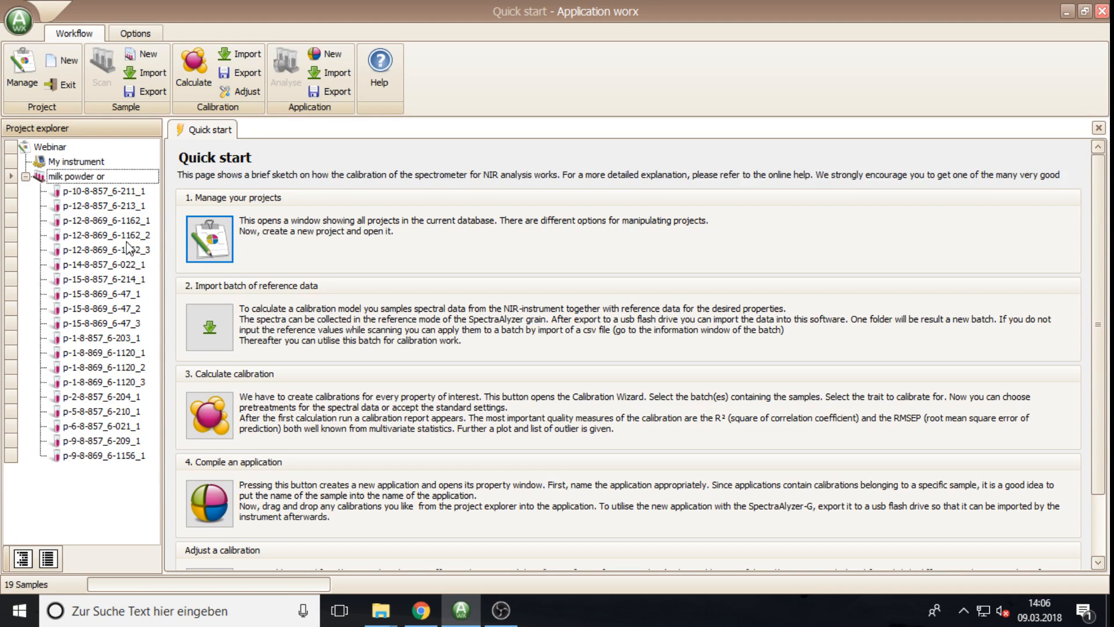
left_click(89, 194)
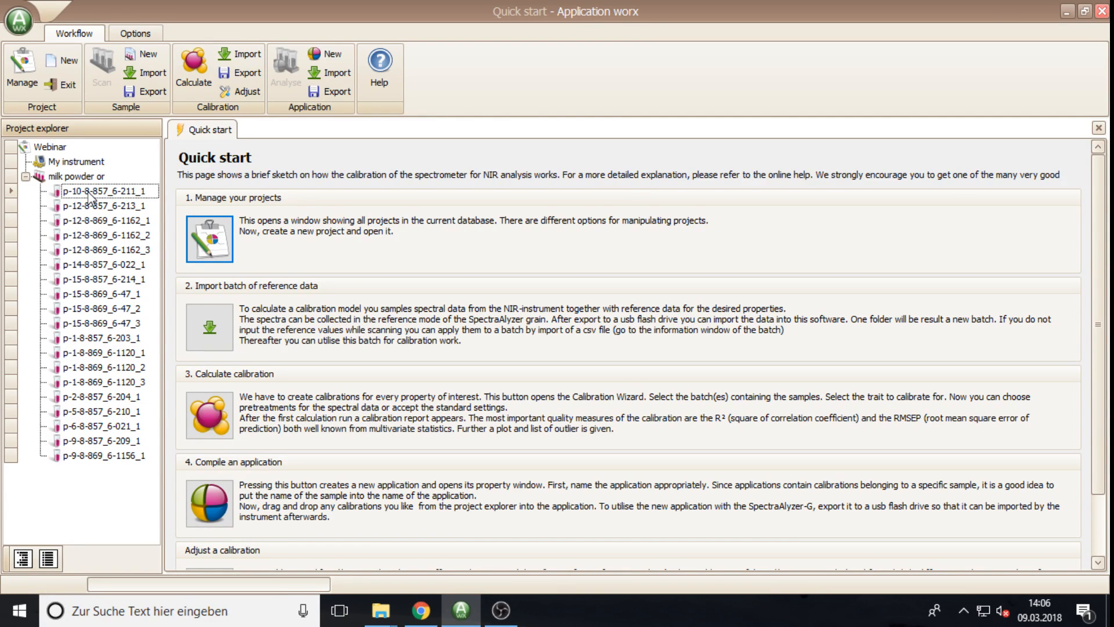
double_click(89, 195)
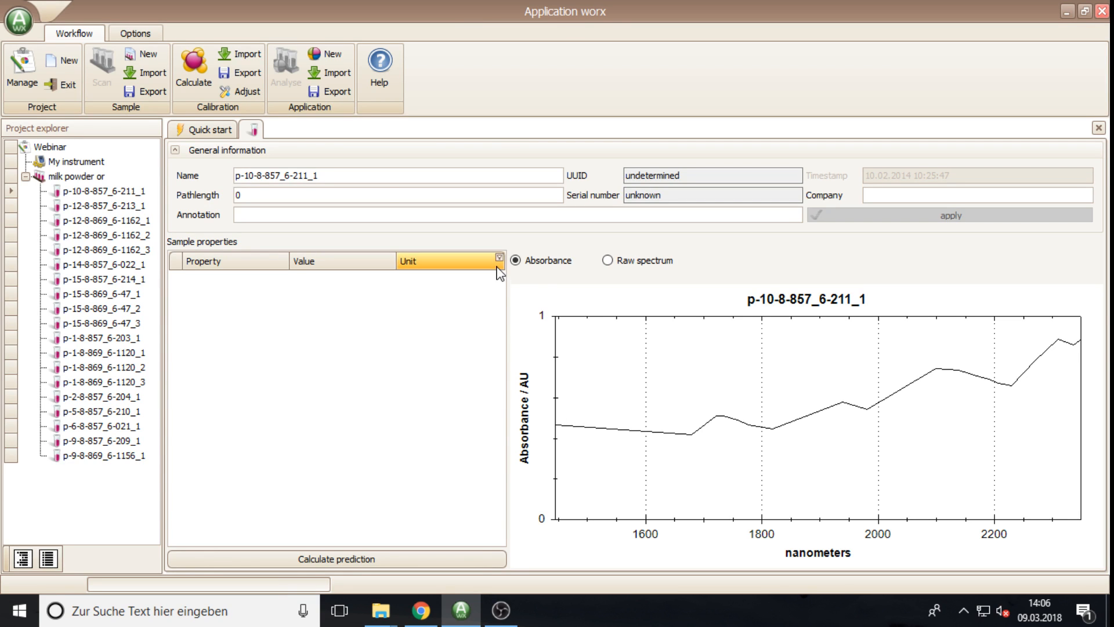
left_click_drag(323, 175, 235, 175)
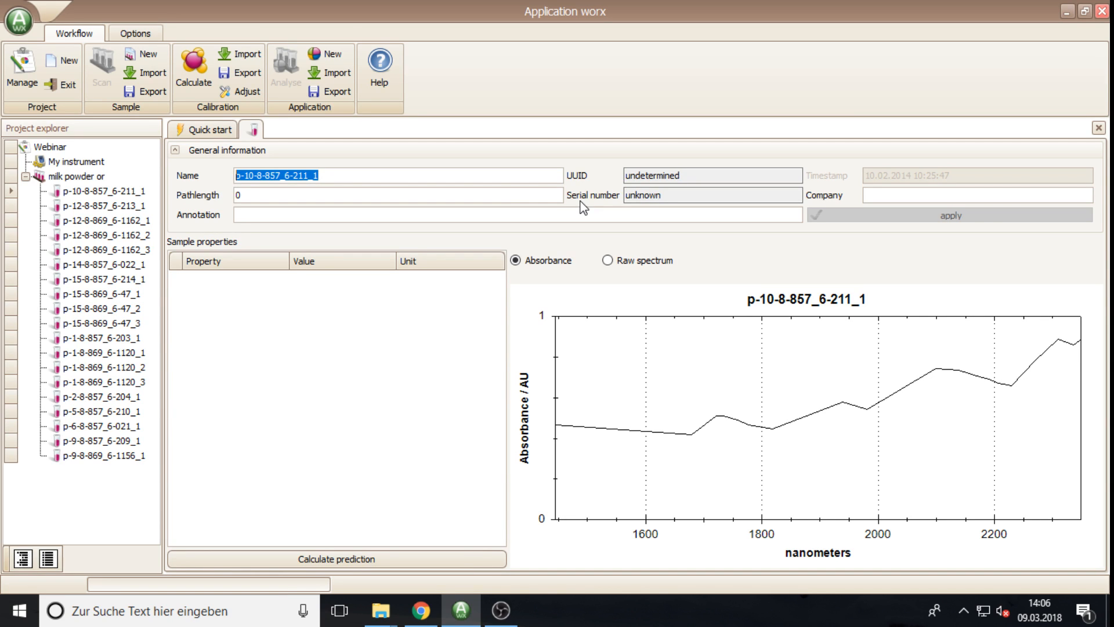
left_click_drag(697, 176, 618, 176)
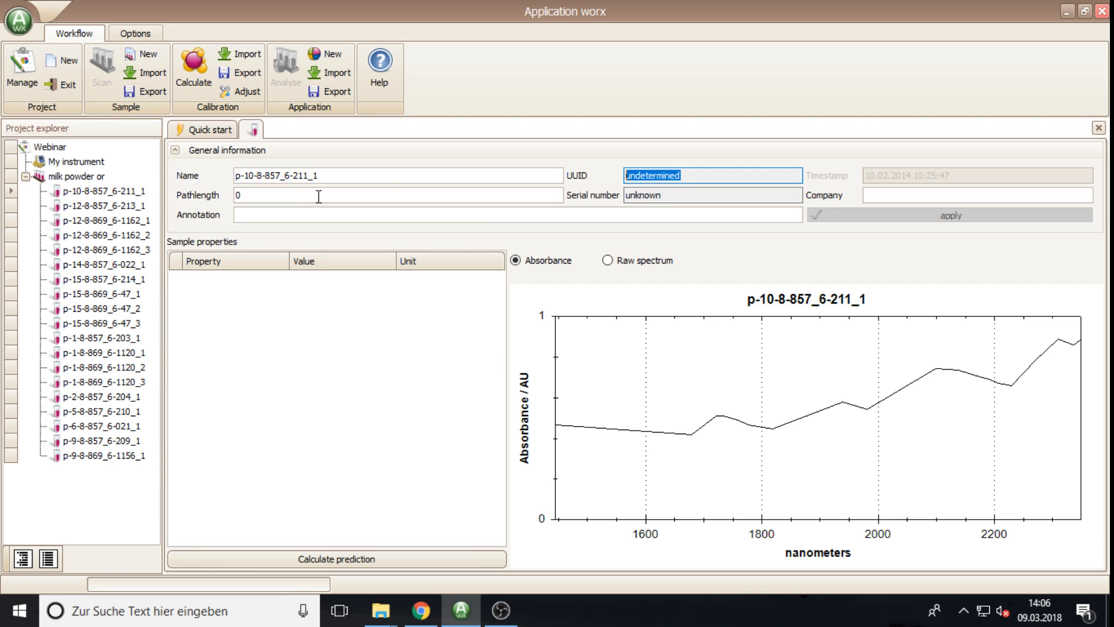
double_click(239, 195)
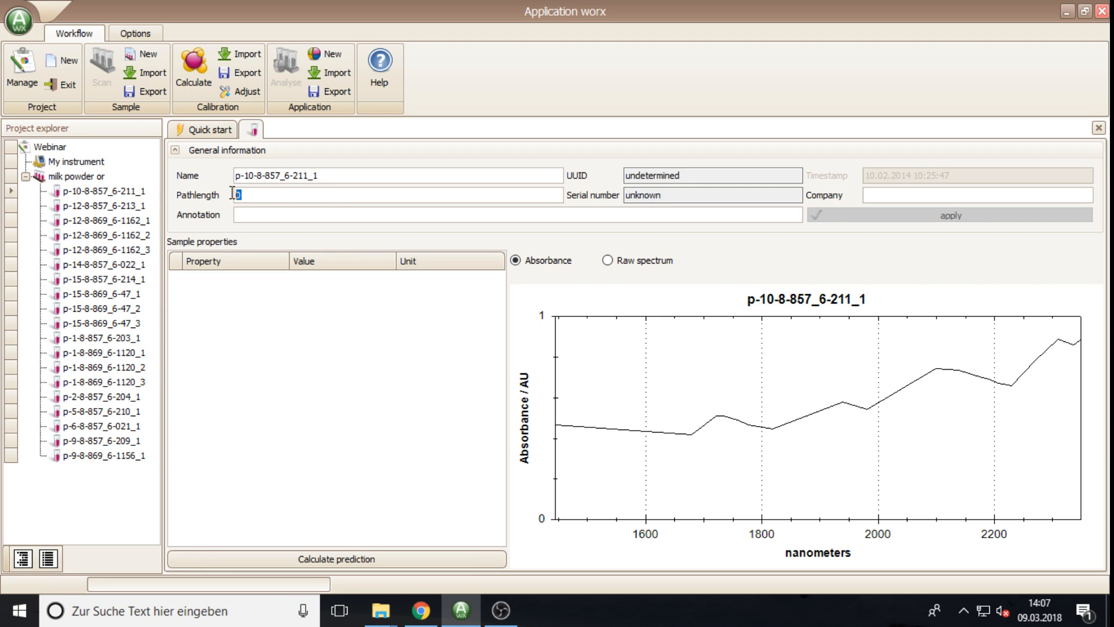
double_click(673, 197)
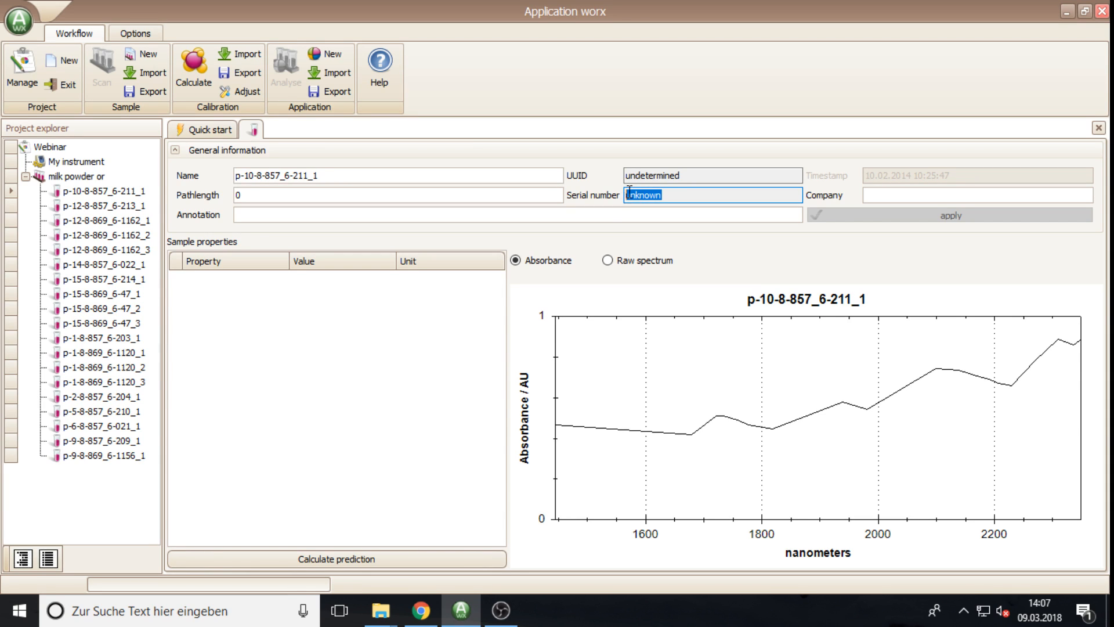
left_click(673, 199)
double_click(676, 194)
left_click(886, 195)
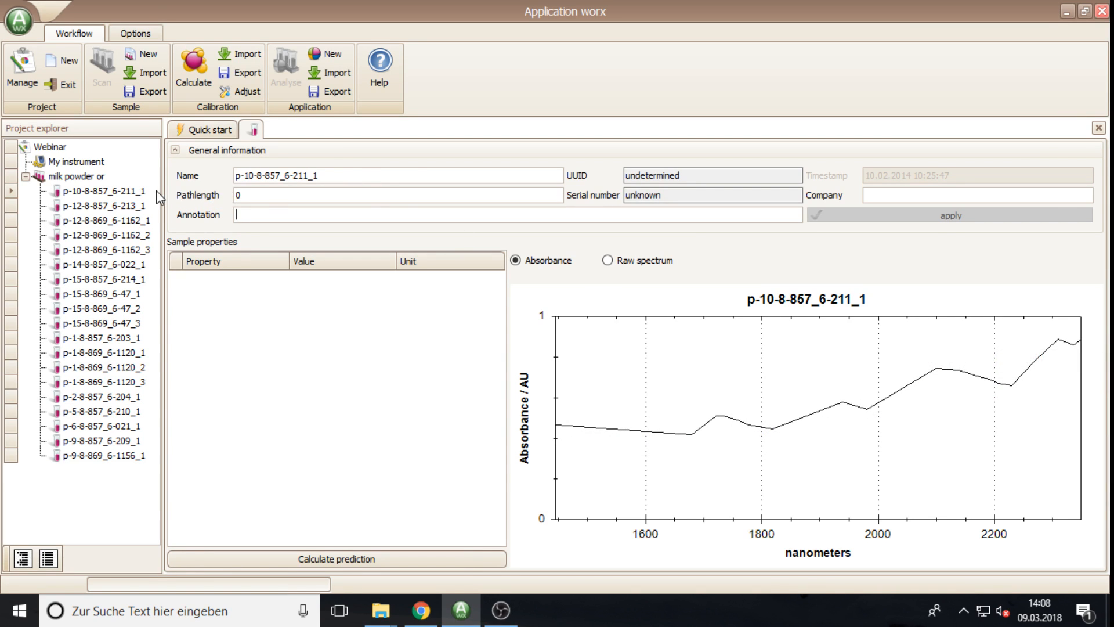
Step: Close the sample details and open the milk powder or batch overview, ready to edit its name
left_click(1099, 128)
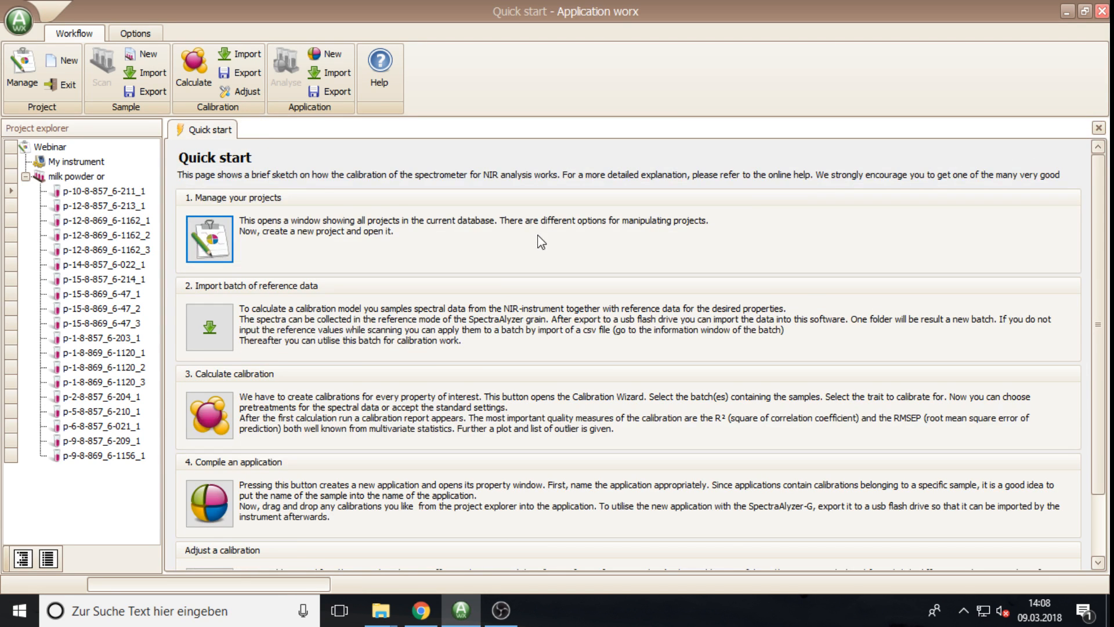
double_click(69, 176)
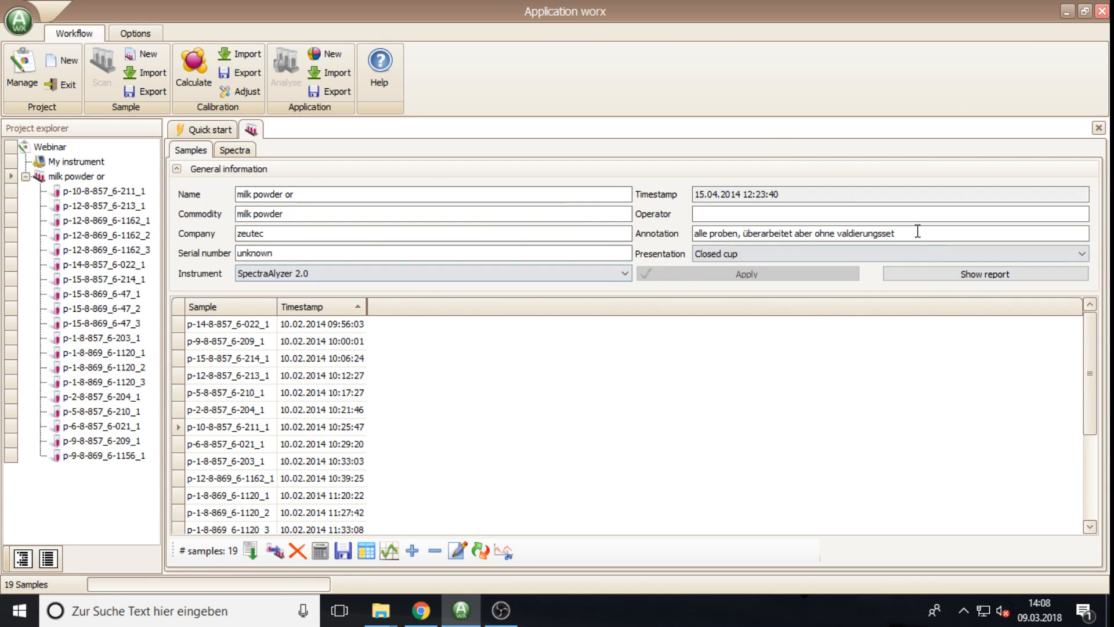
left_click(297, 195)
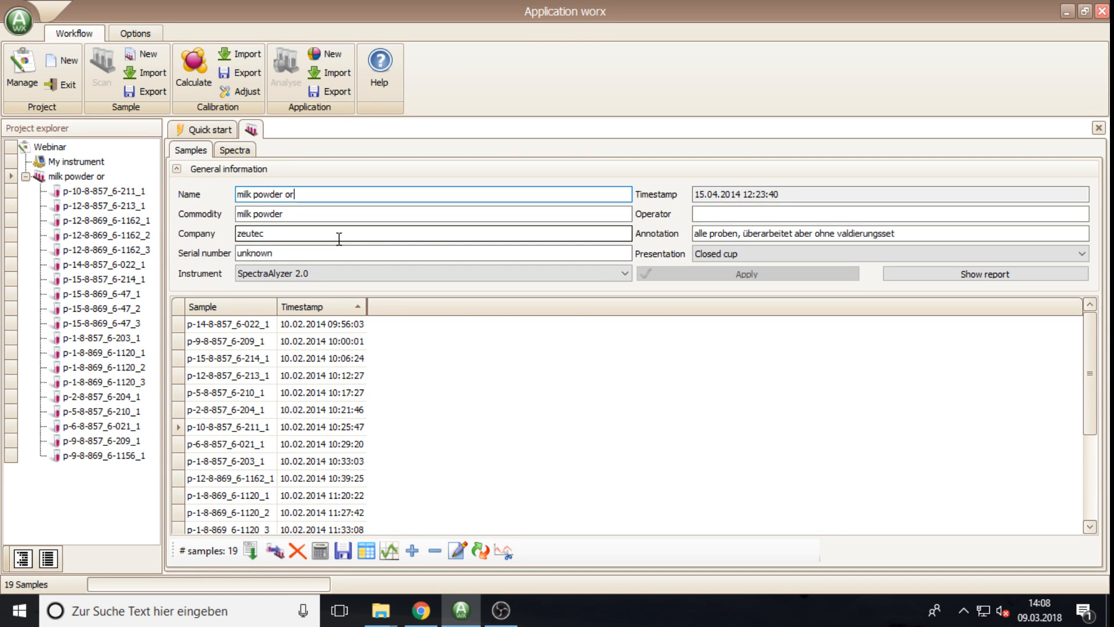
Step: Shorten the batch name to 'milk powder small'
key("BackSpace")
key("BackSpace")
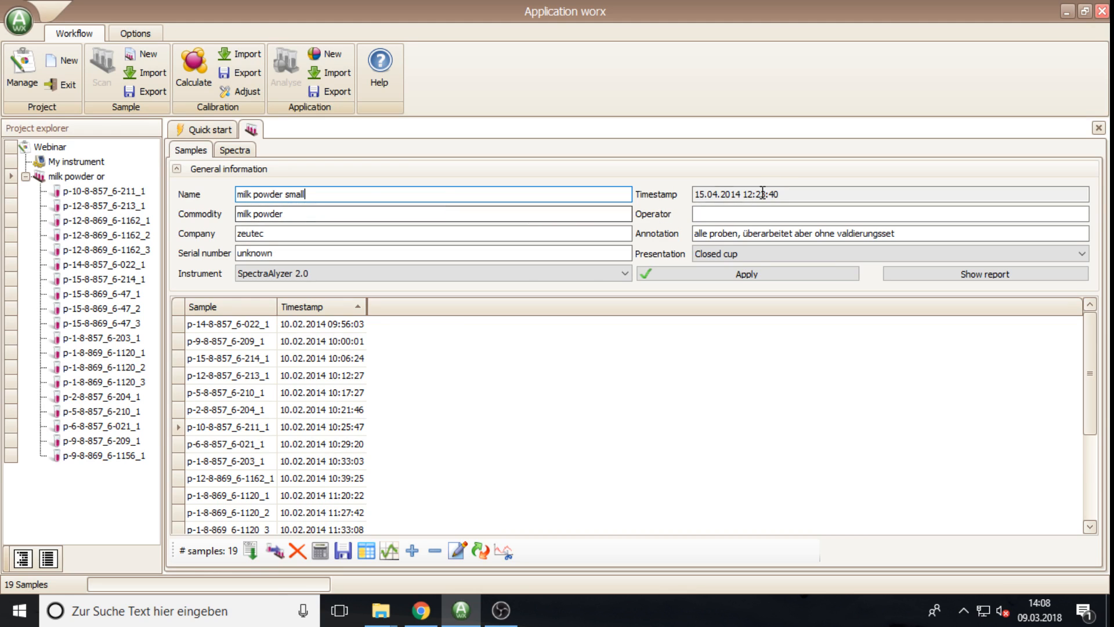
left_click(795, 194)
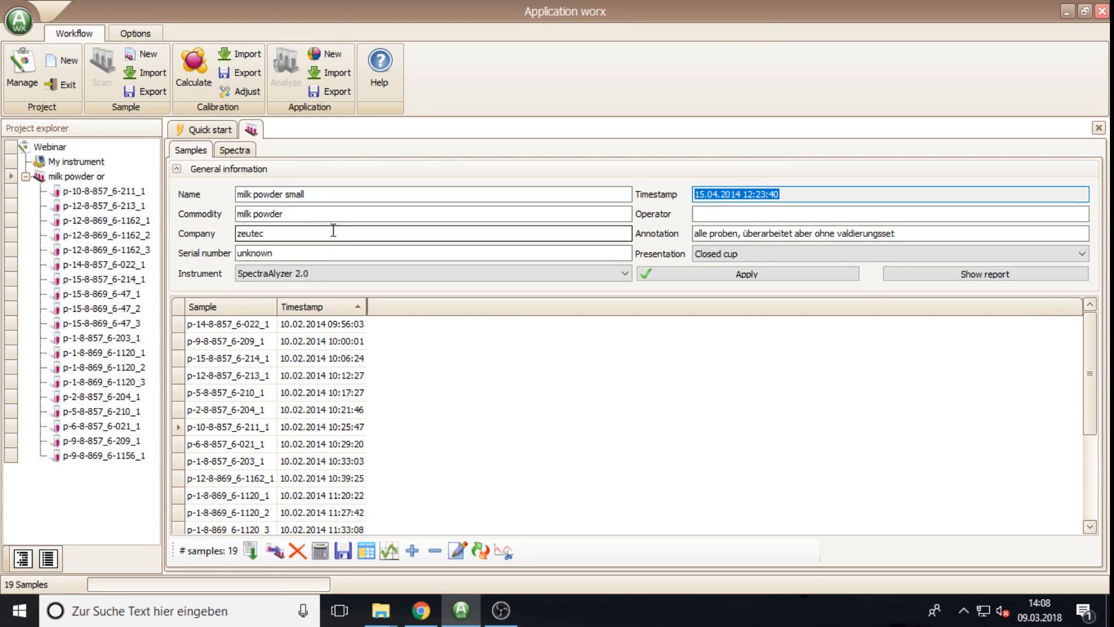
left_click(288, 214)
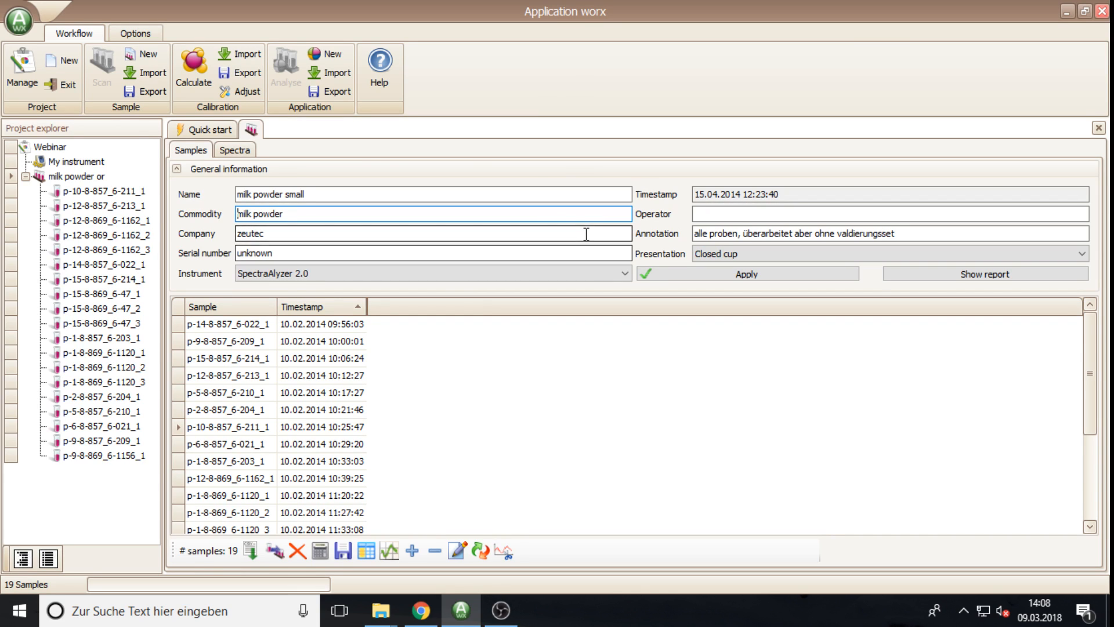
Step: Enter the operator name and replace the serial number 'unknown' with 110001
left_click(699, 214)
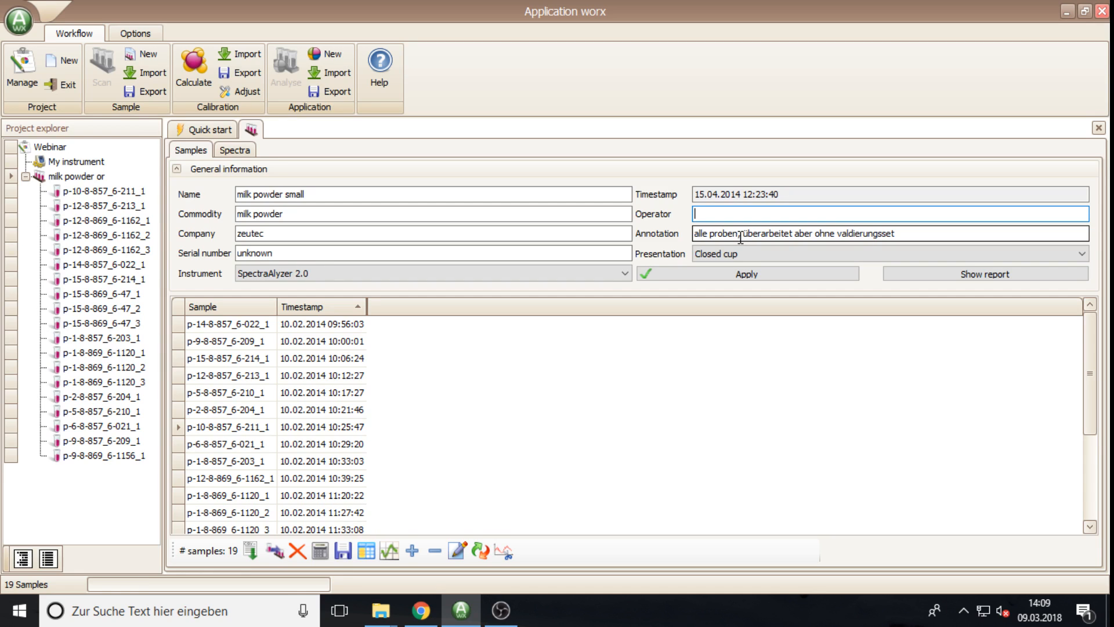
double_click(294, 236)
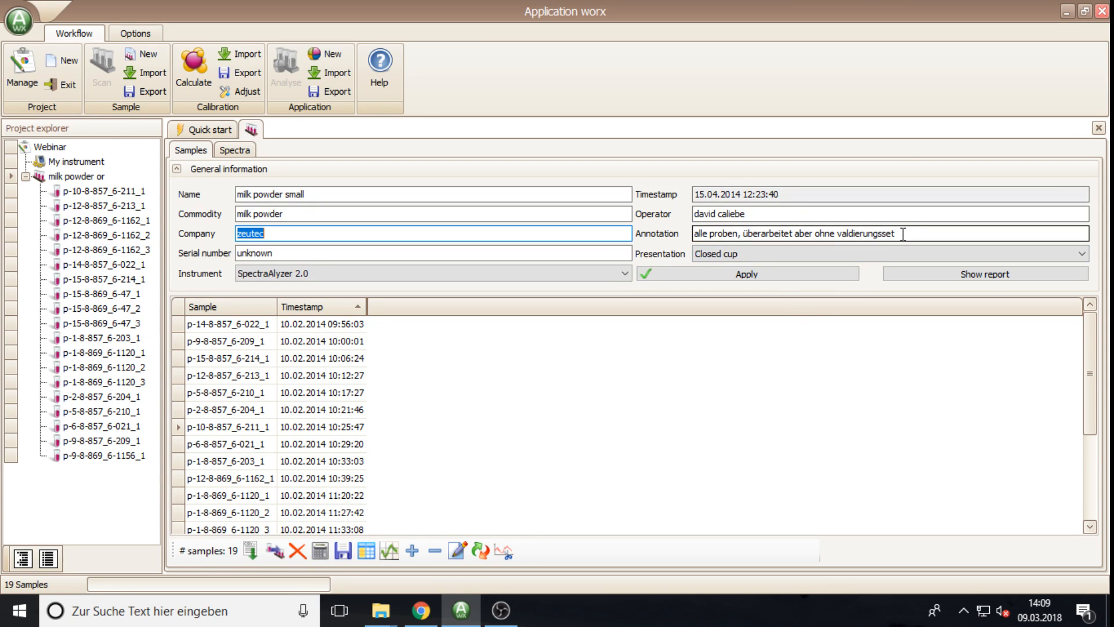
left_click_drag(901, 235, 685, 239)
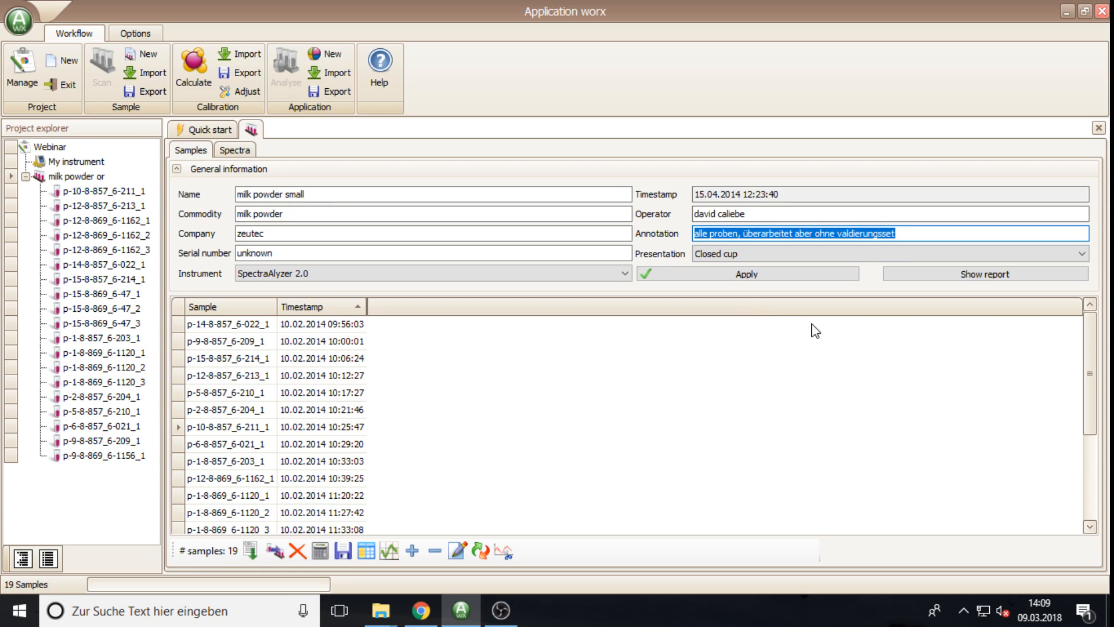
double_click(334, 254)
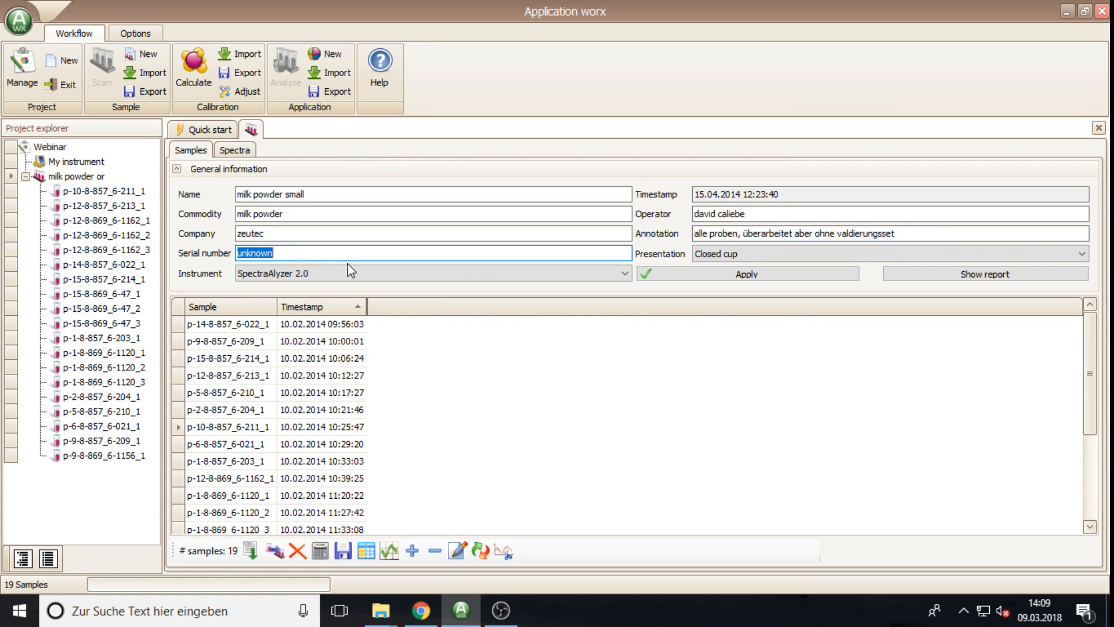
type("110001")
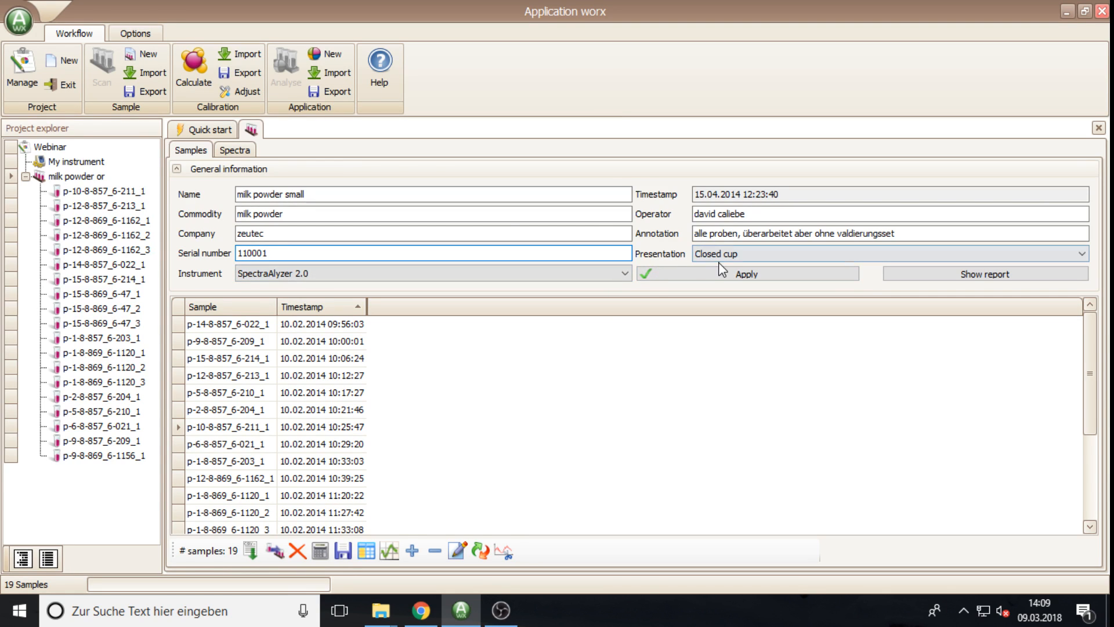
Step: Keep Closed cup presentation, apply the batch edits, and display the batch's overlaid spectra
left_click(928, 255)
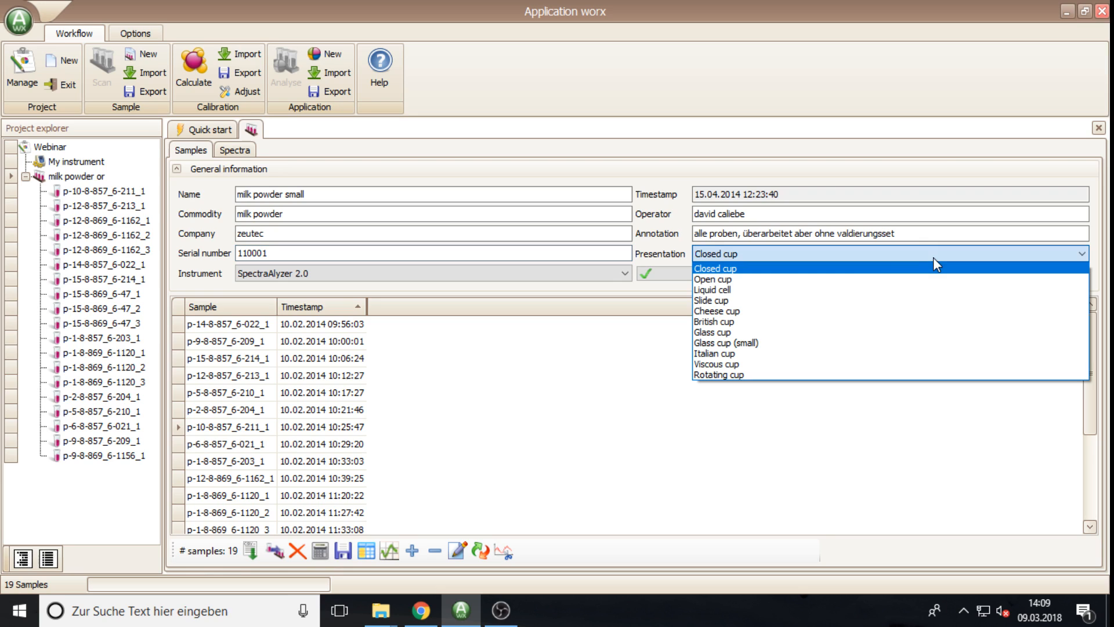
left_click(719, 269)
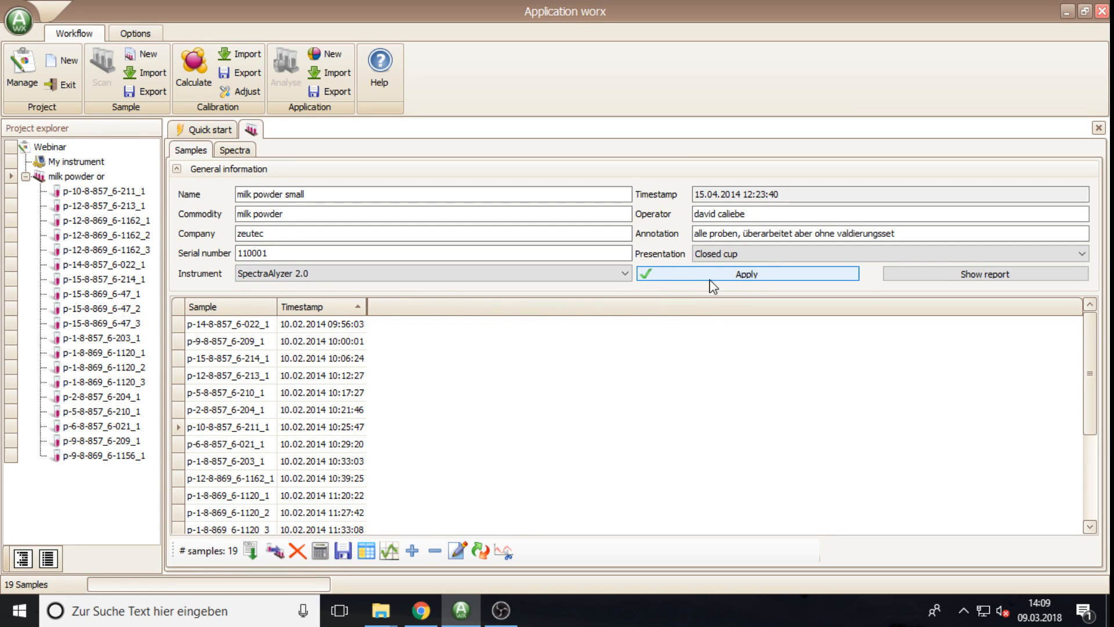
left_click(680, 280)
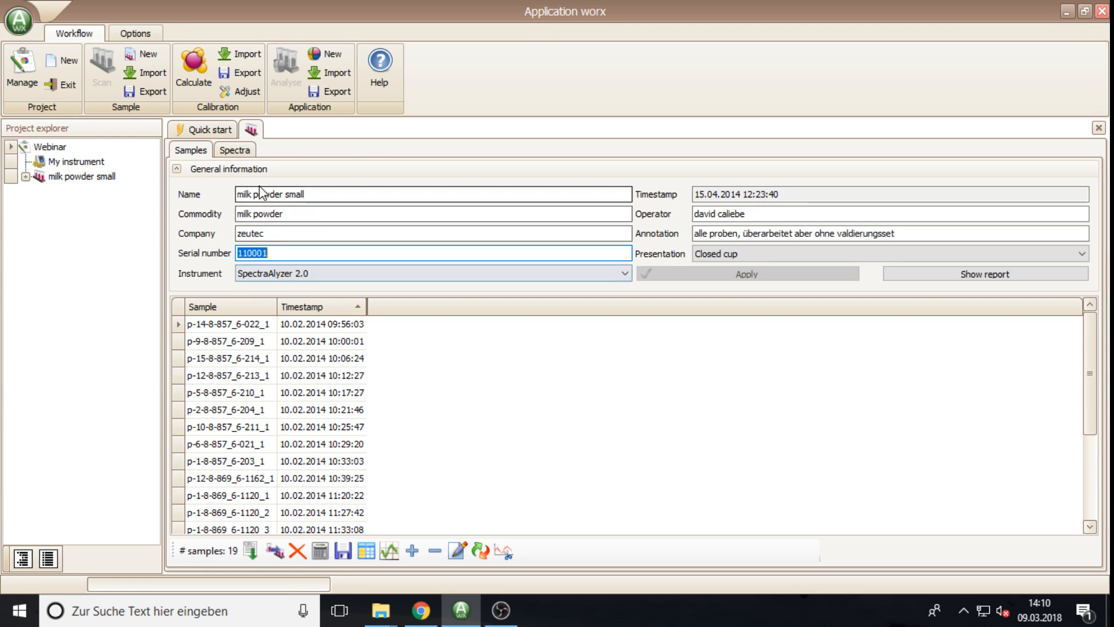
left_click(237, 151)
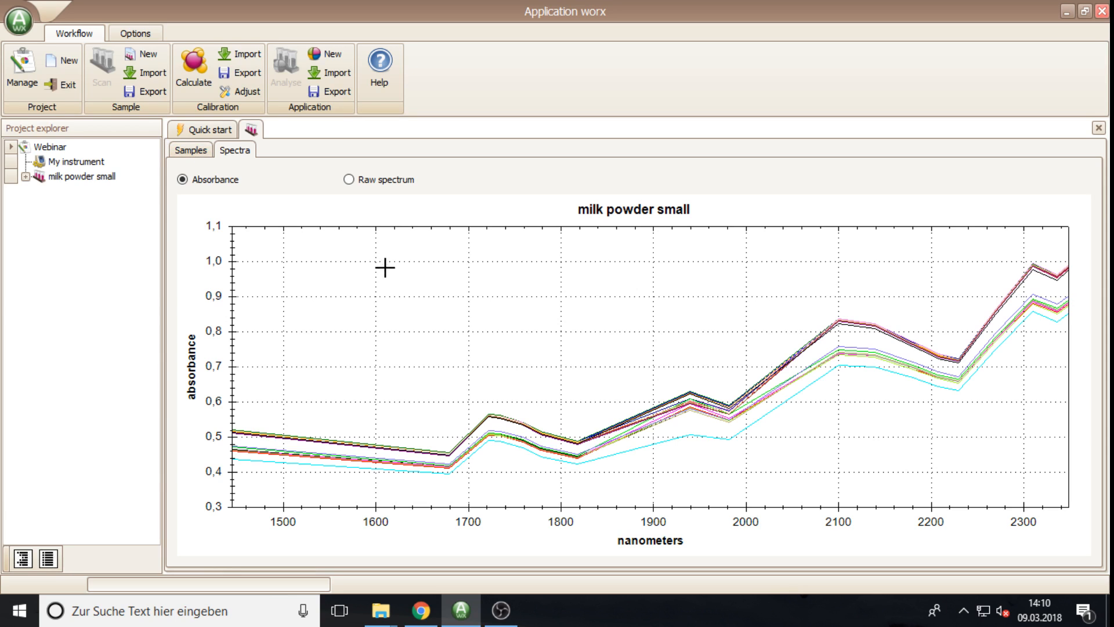
mouse_move(489, 414)
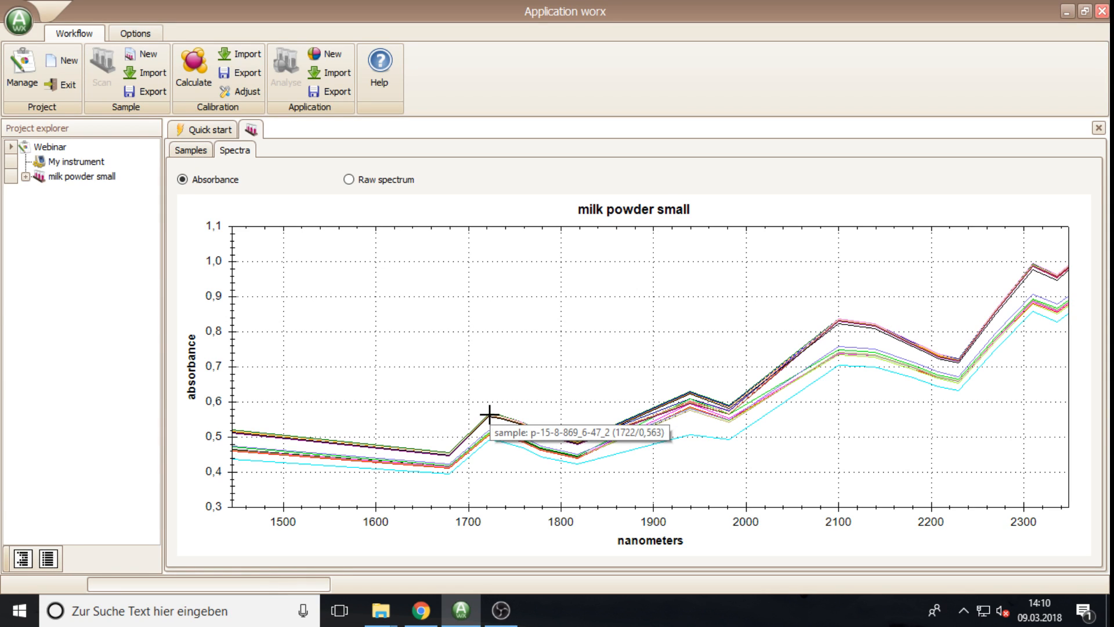
mouse_move(690, 437)
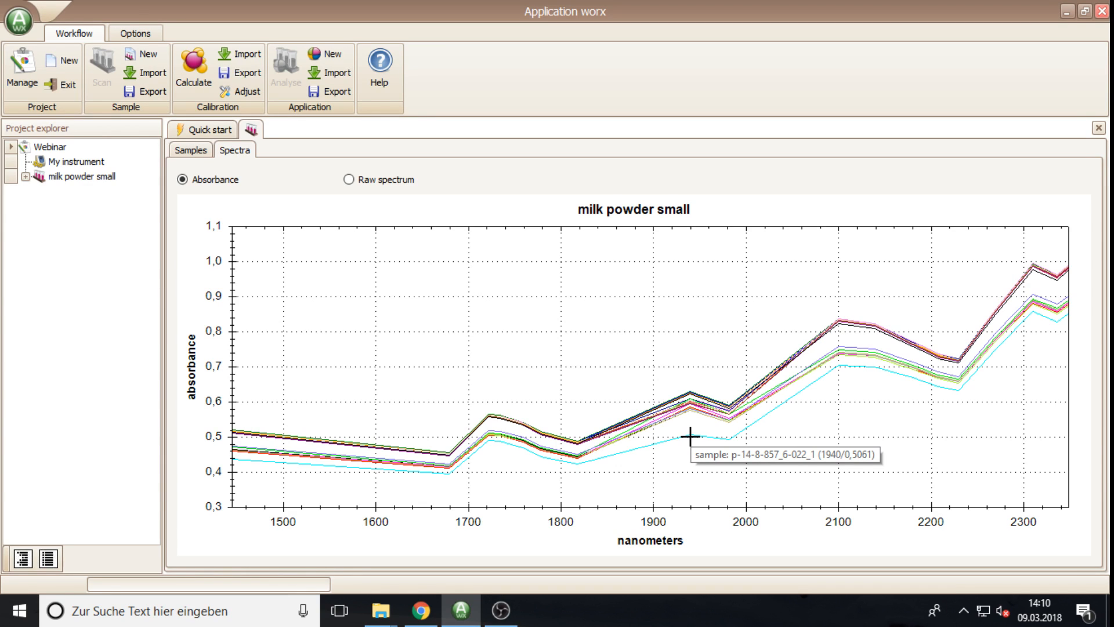
left_click(190, 151)
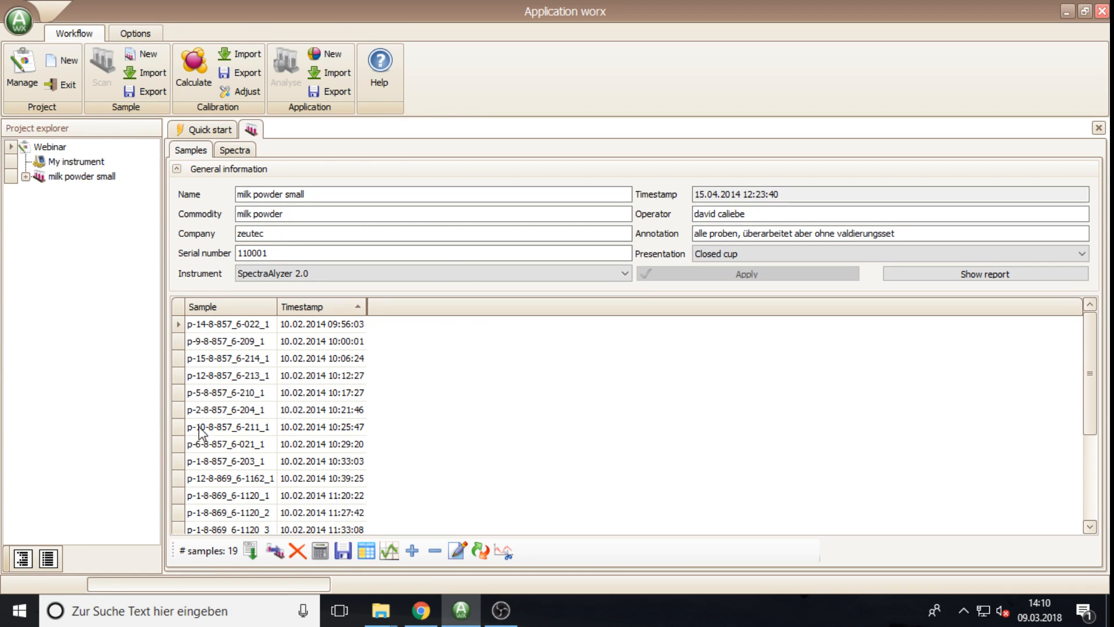
Step: Scroll the milk powder small sample table and select the first sample, p-14-8-857_6-022_1
scroll(209, 525, "down", 3)
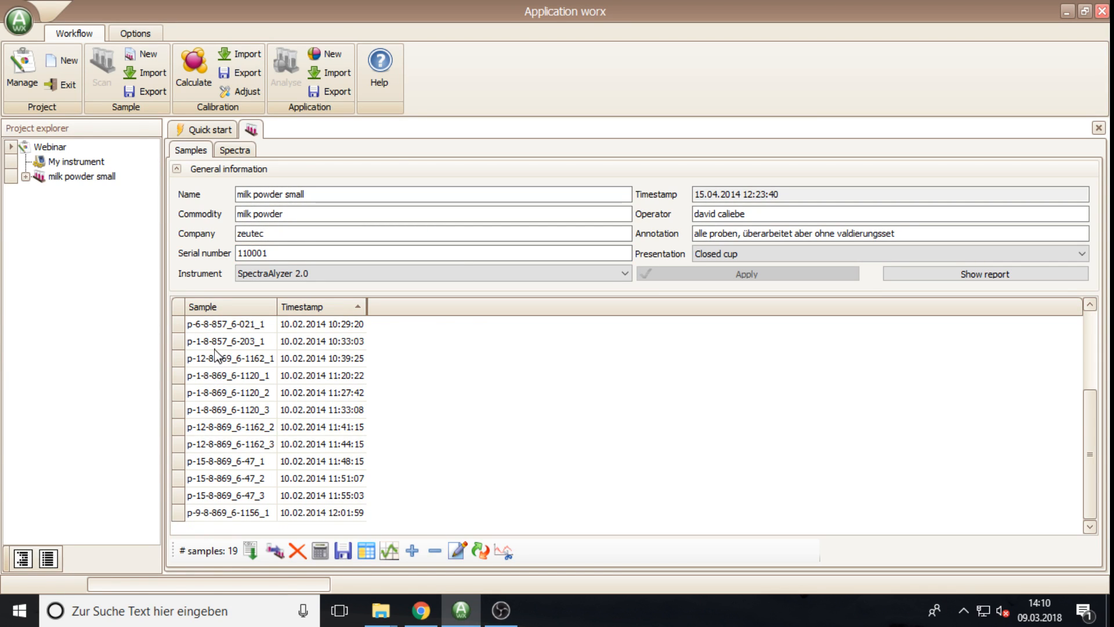
scroll(234, 412, "up", 3)
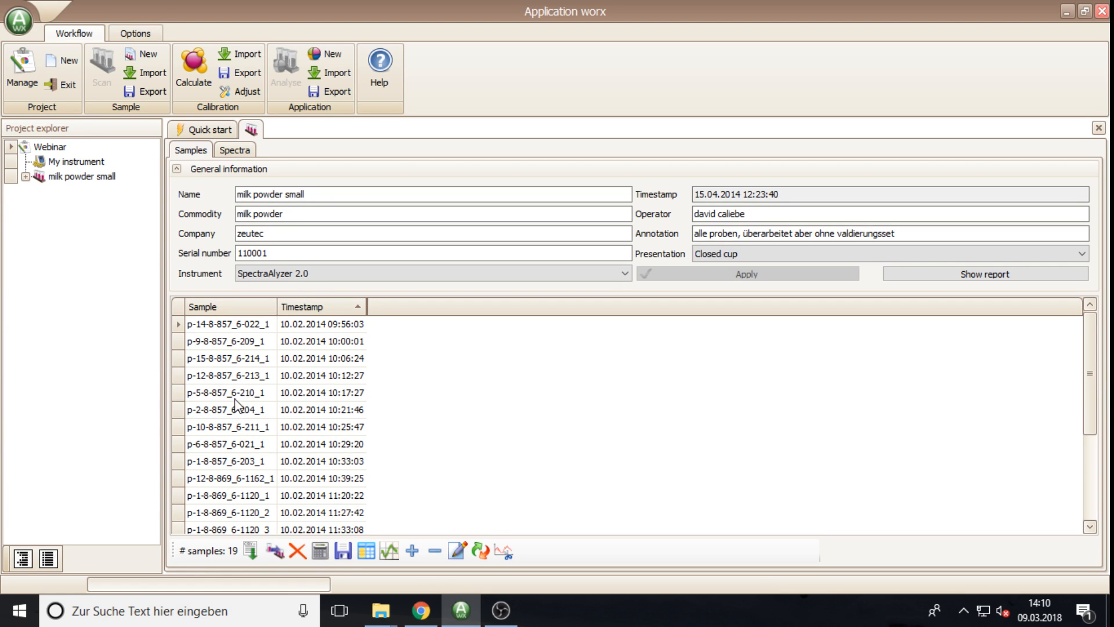
left_click(185, 359)
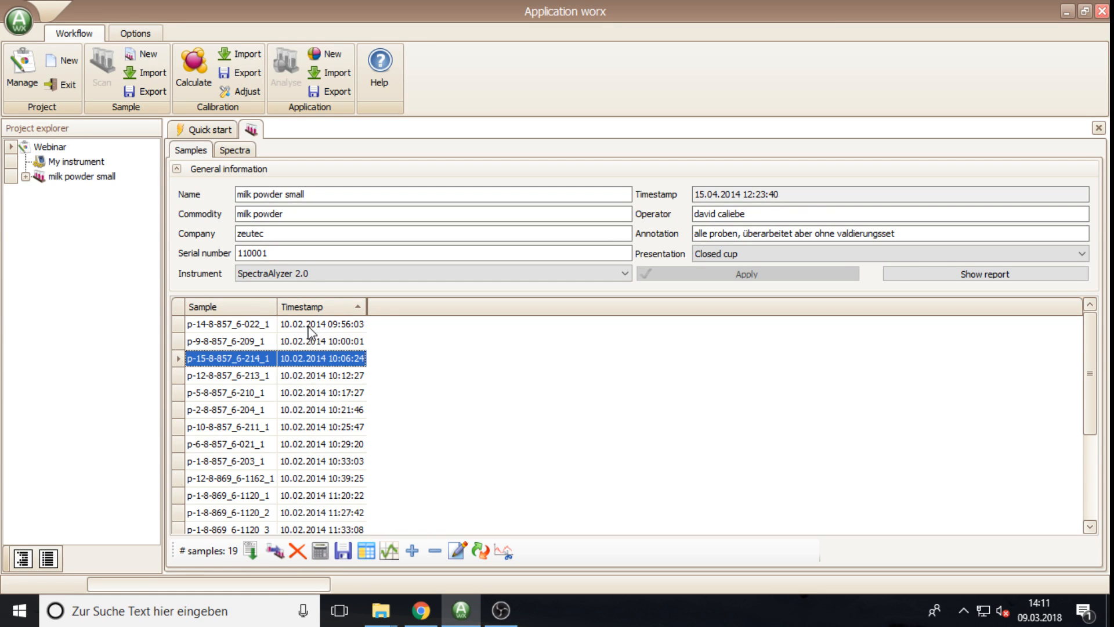
left_click(180, 325)
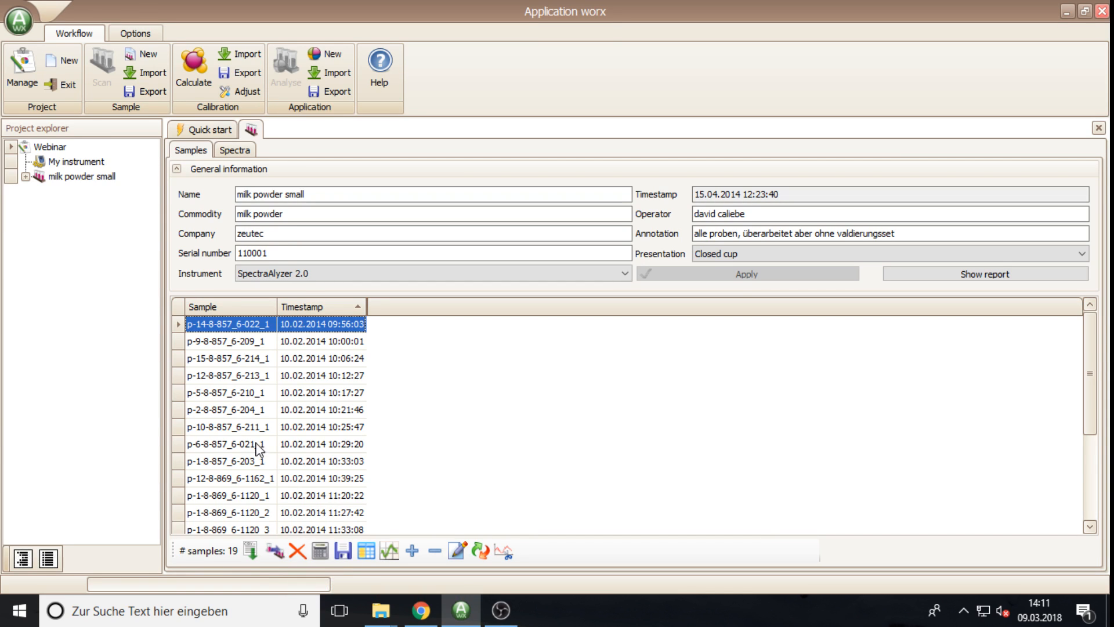
left_click(188, 409, "shift")
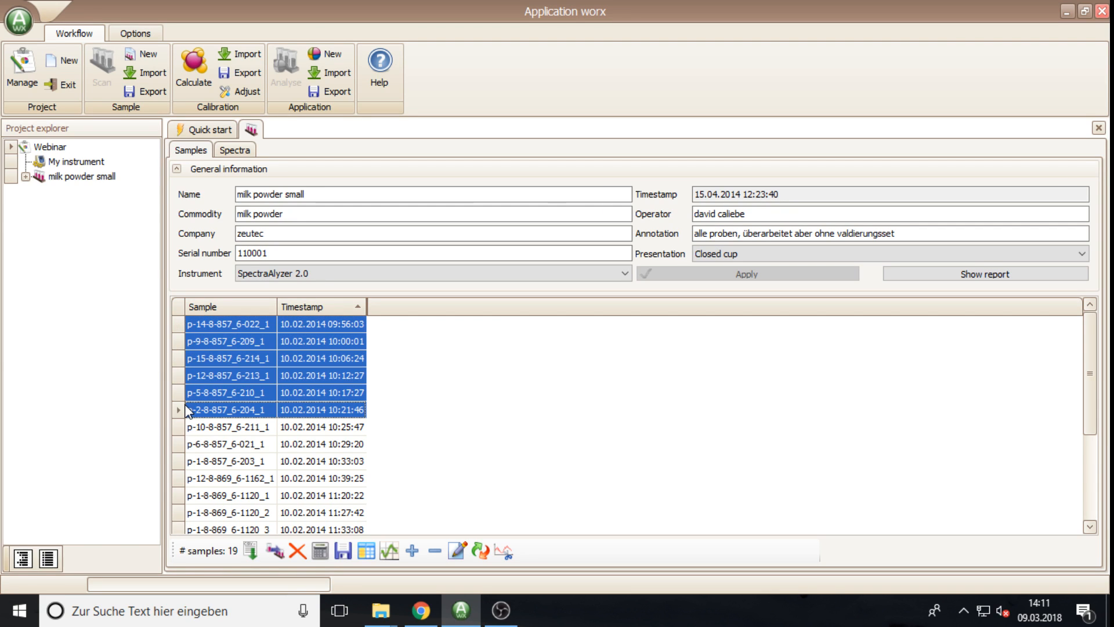
left_click(298, 551)
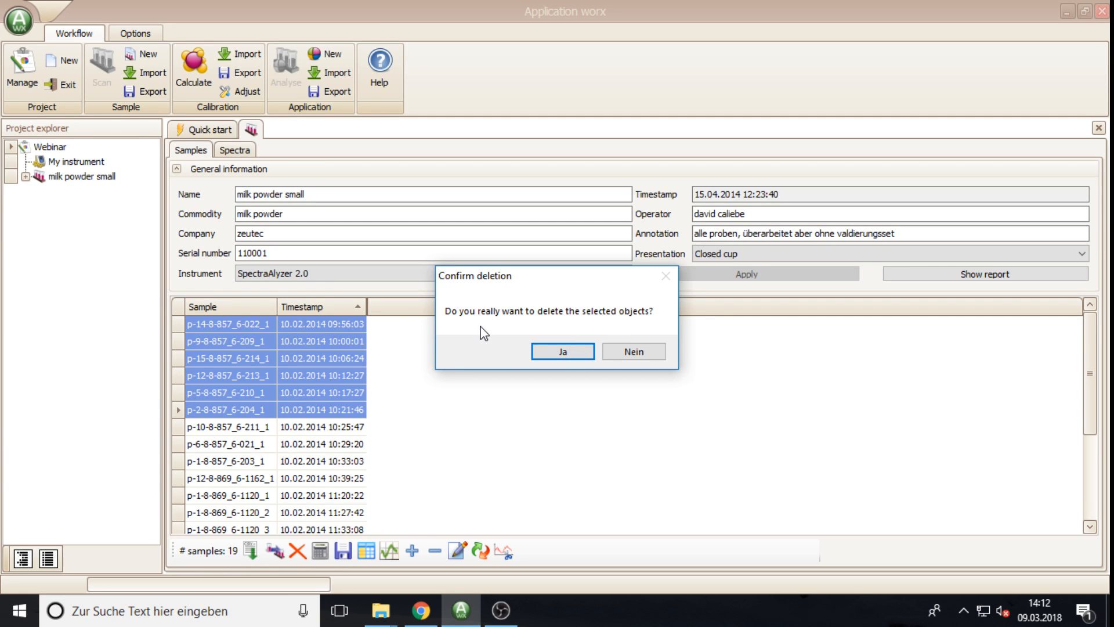
left_click(635, 353)
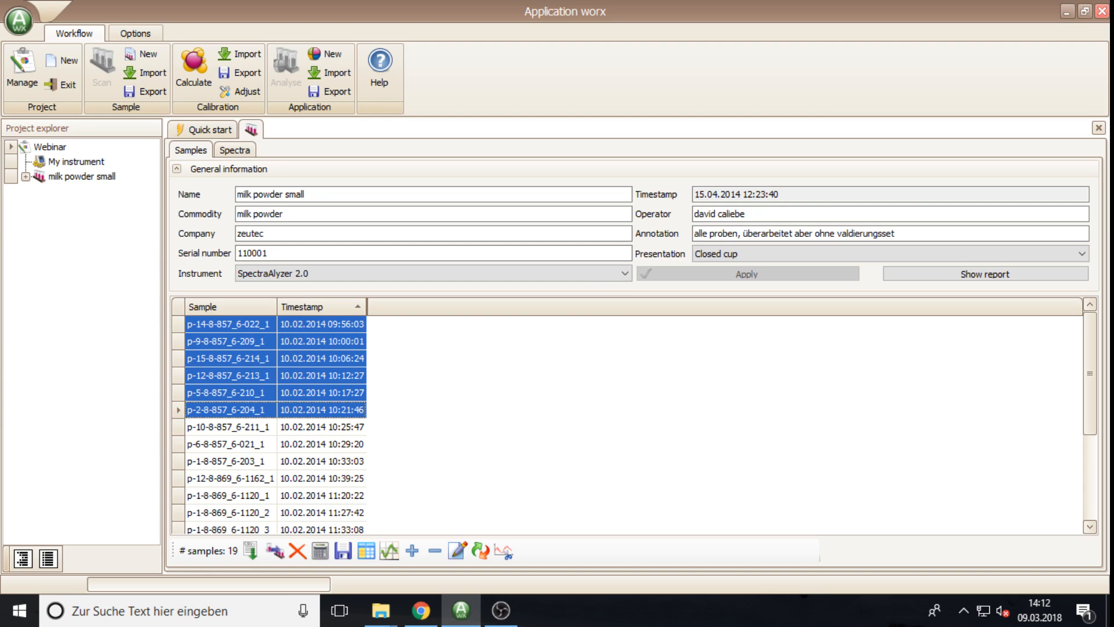
key("alt+Tab")
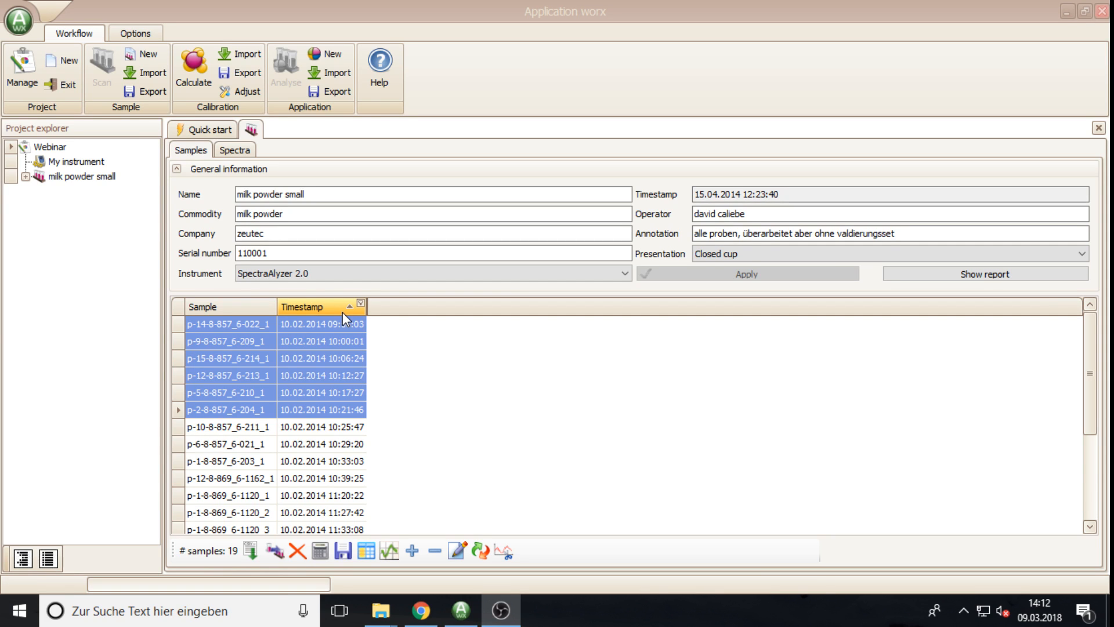
left_click(241, 154)
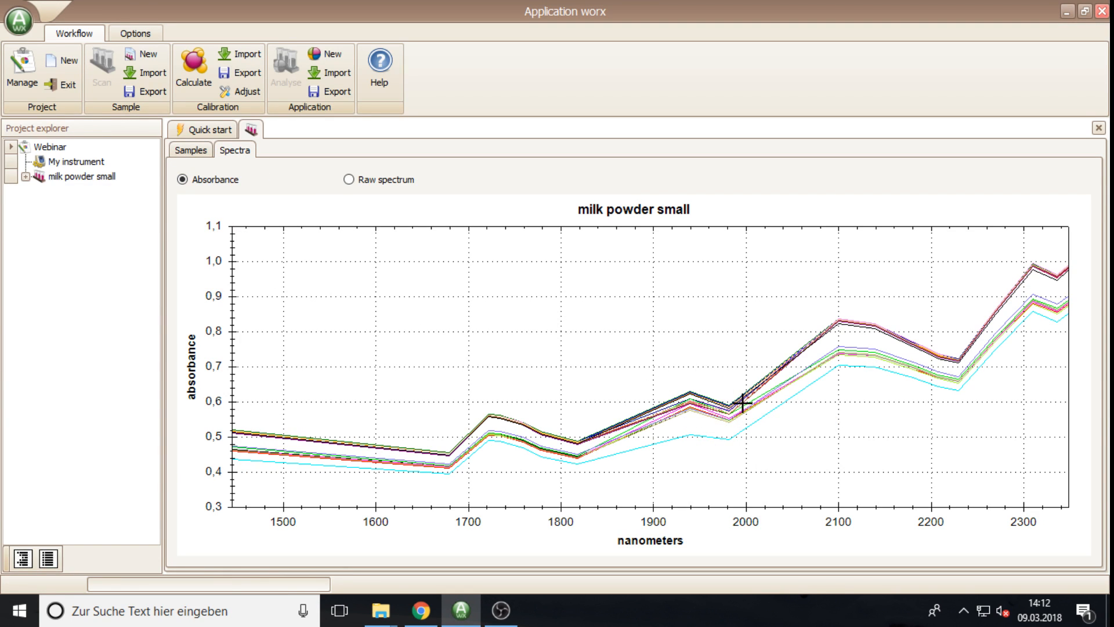
mouse_move(522, 437)
left_click_drag(571, 342, 768, 484)
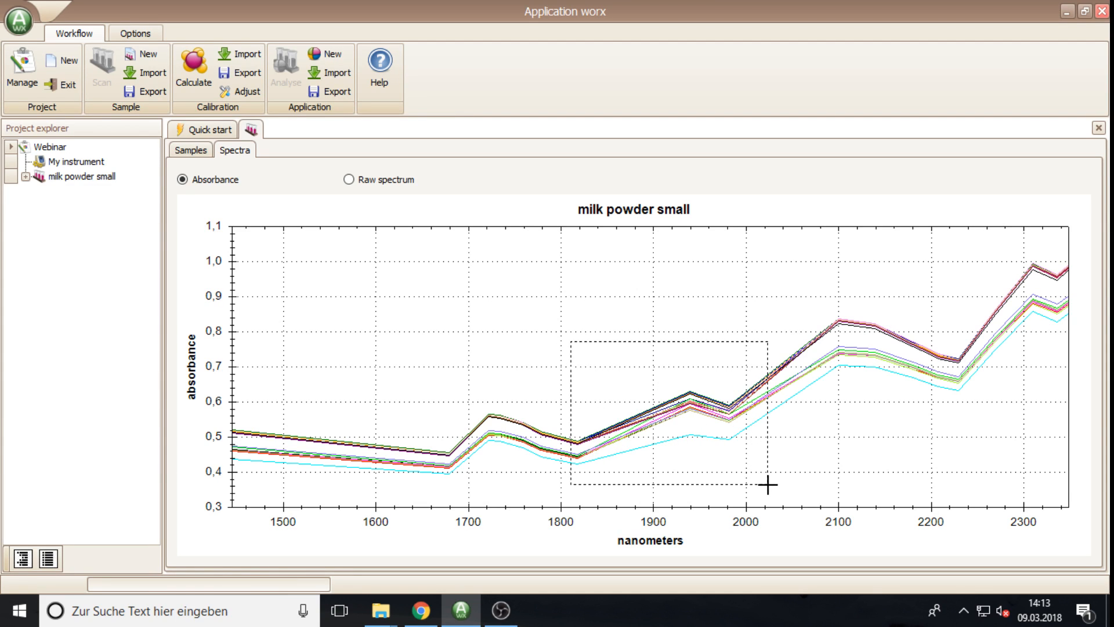
left_click_drag(768, 484, 767, 484)
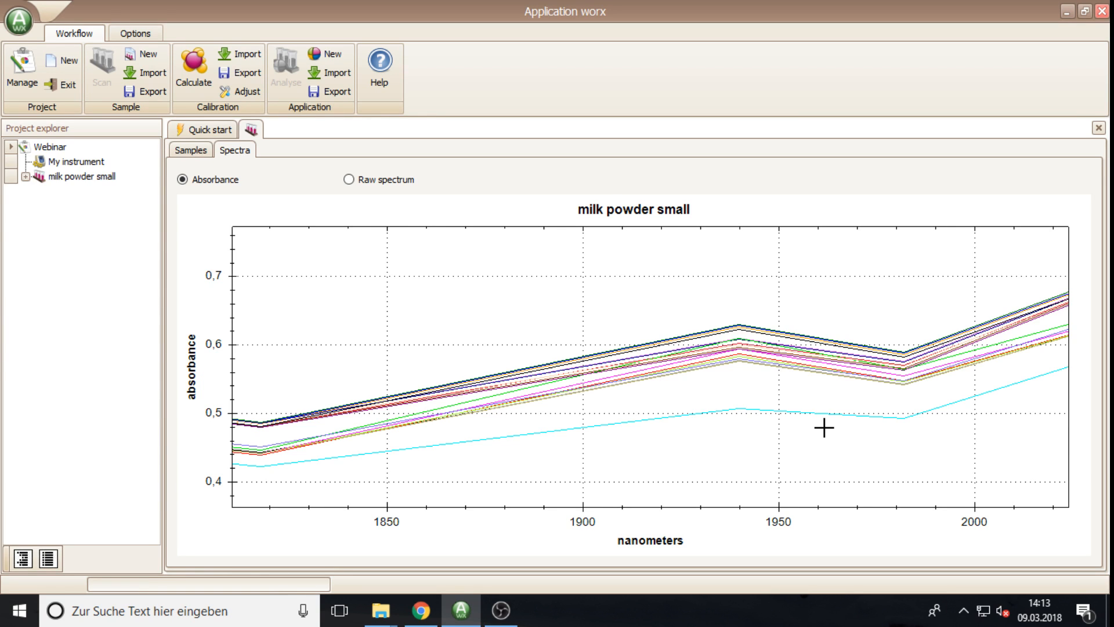
left_click(186, 151)
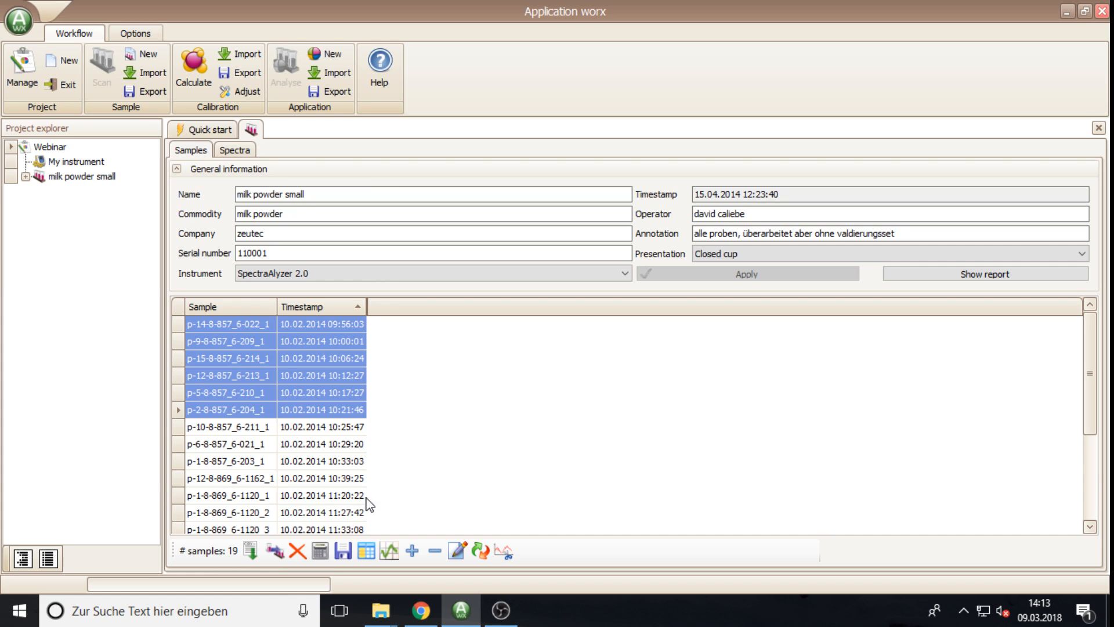
left_click(343, 556)
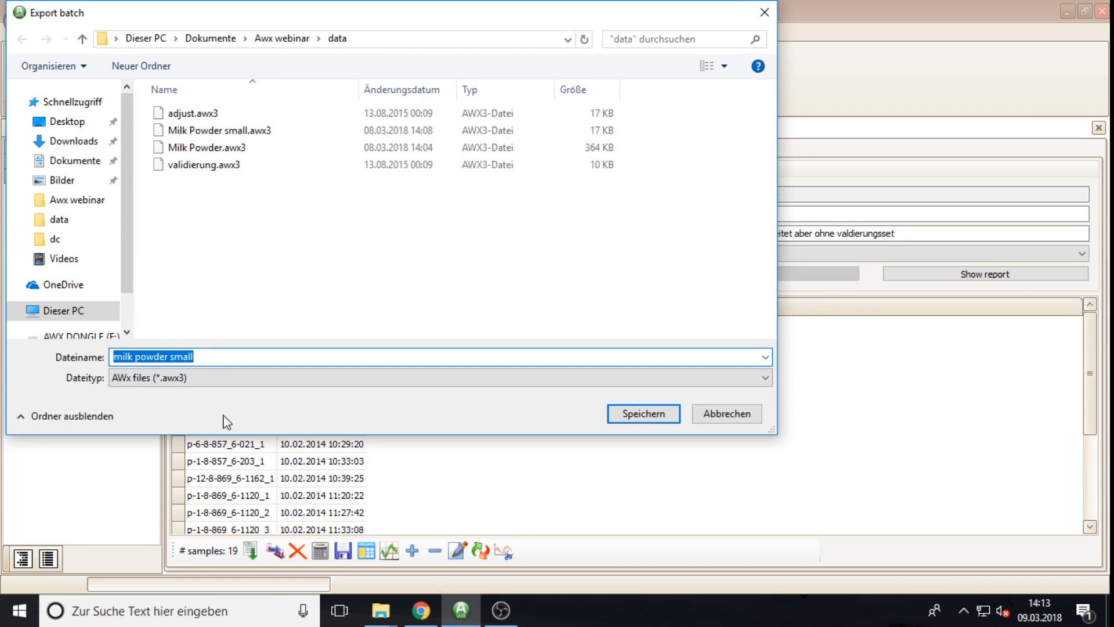
left_click(220, 380)
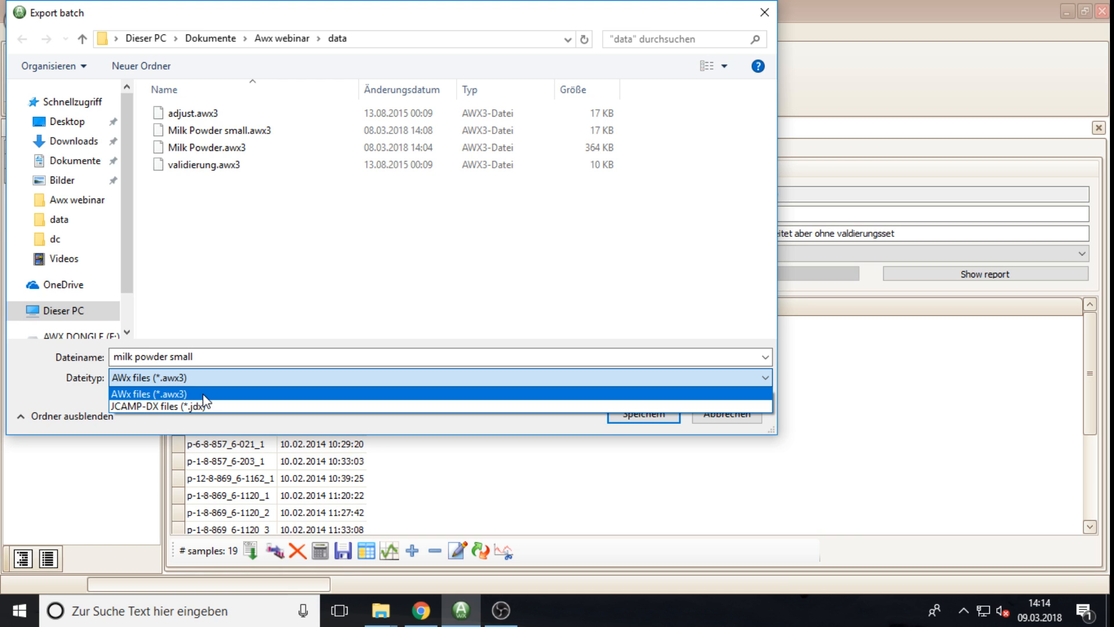
left_click(204, 395)
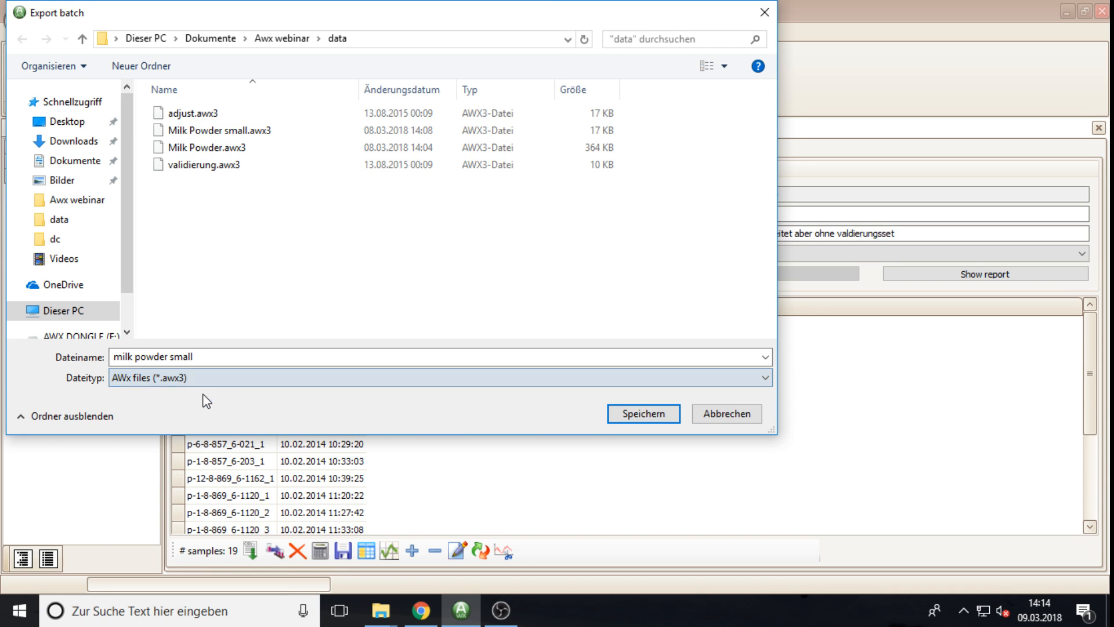
left_click(719, 419)
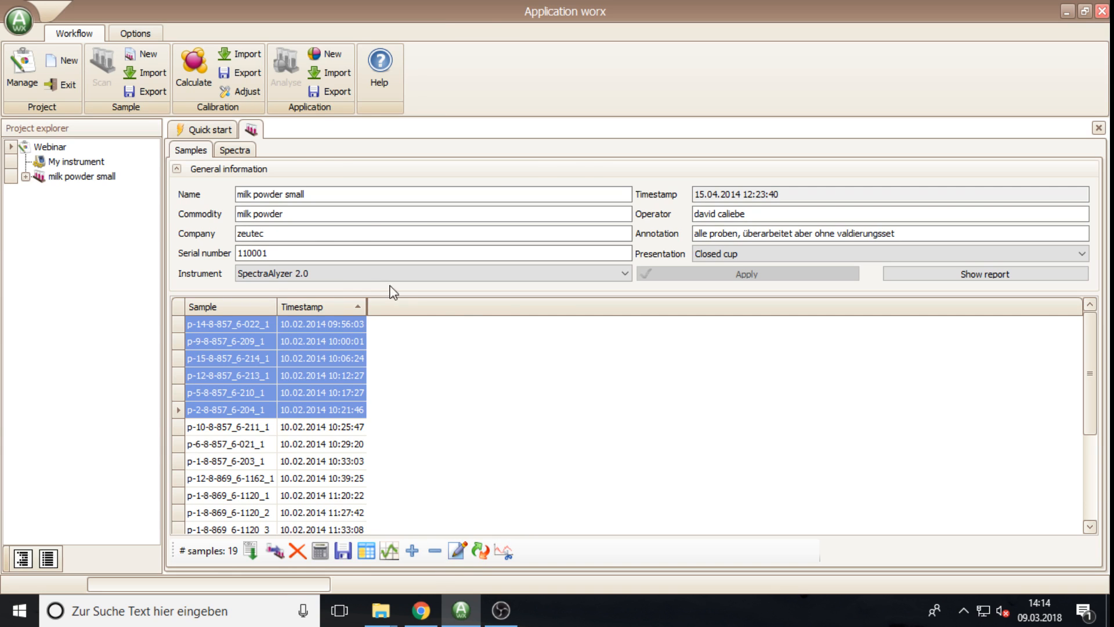
left_click(366, 553)
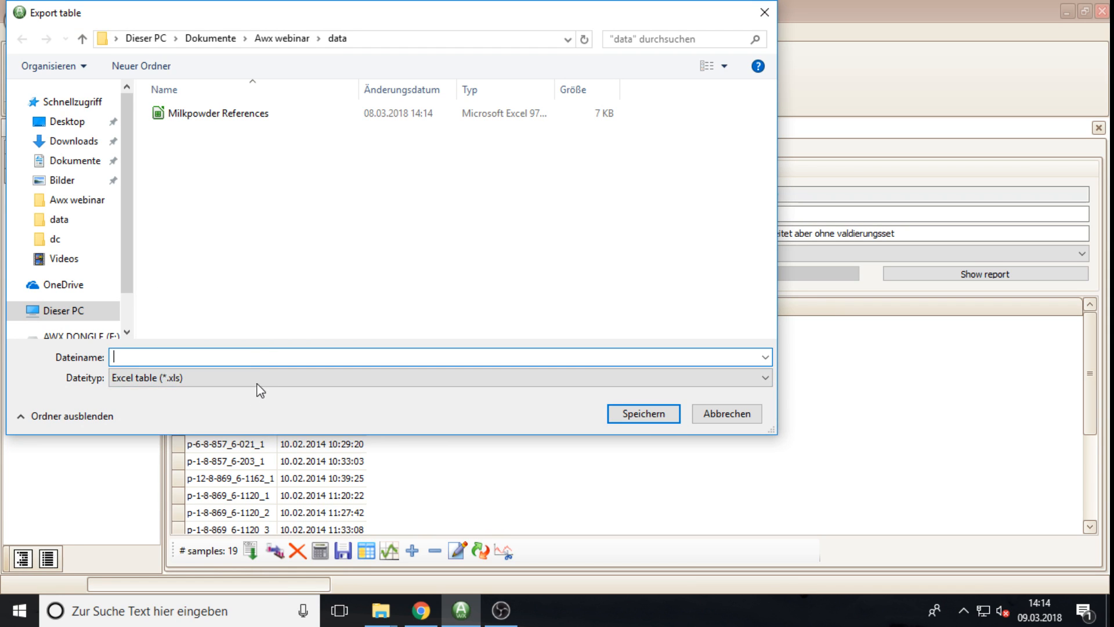
left_click(219, 381)
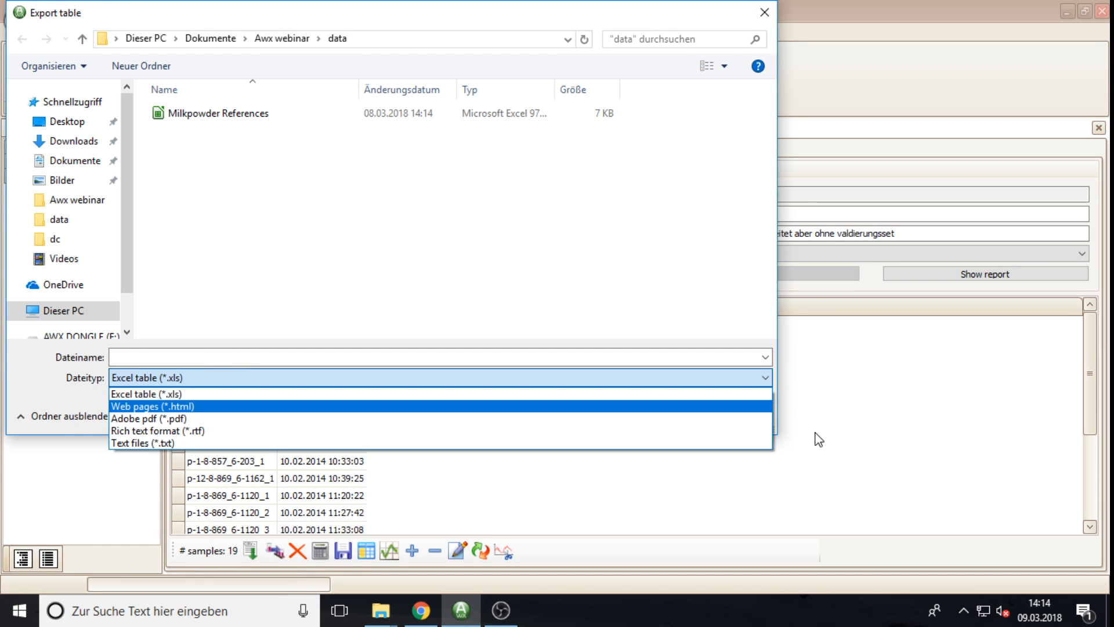
left_click(671, 292)
left_click(734, 416)
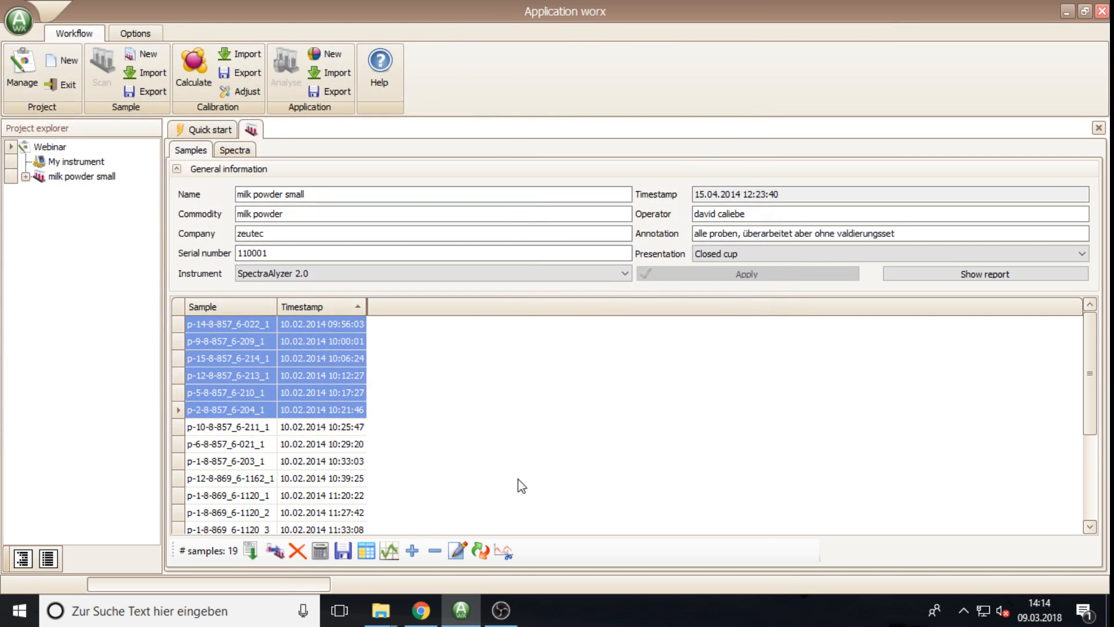
left_click(389, 553)
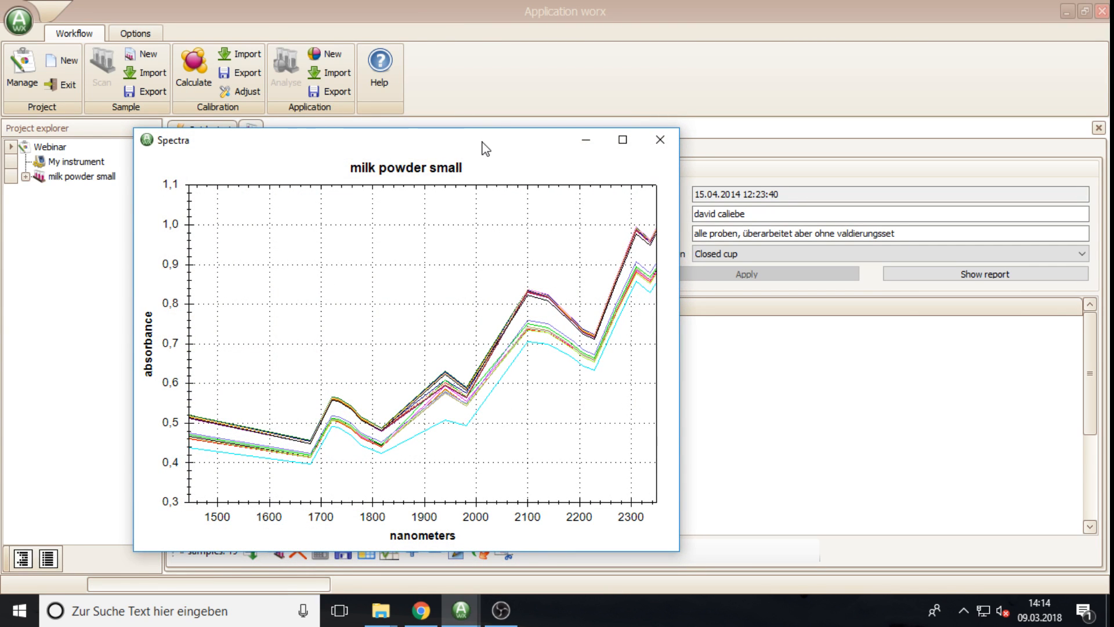
left_click_drag(482, 144, 471, 78)
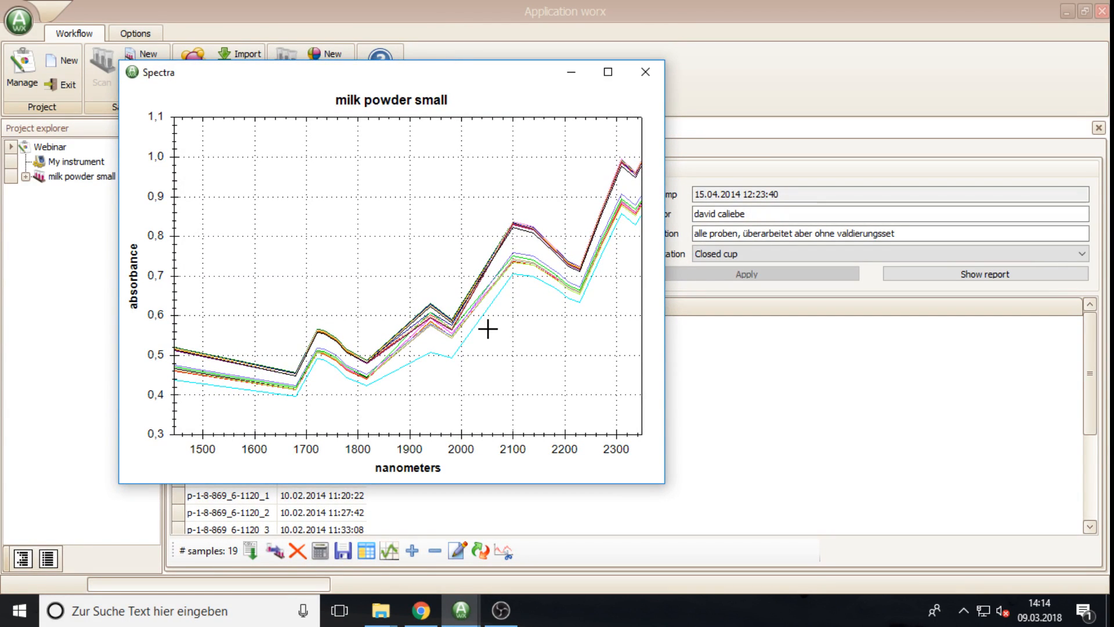
mouse_move(531, 232)
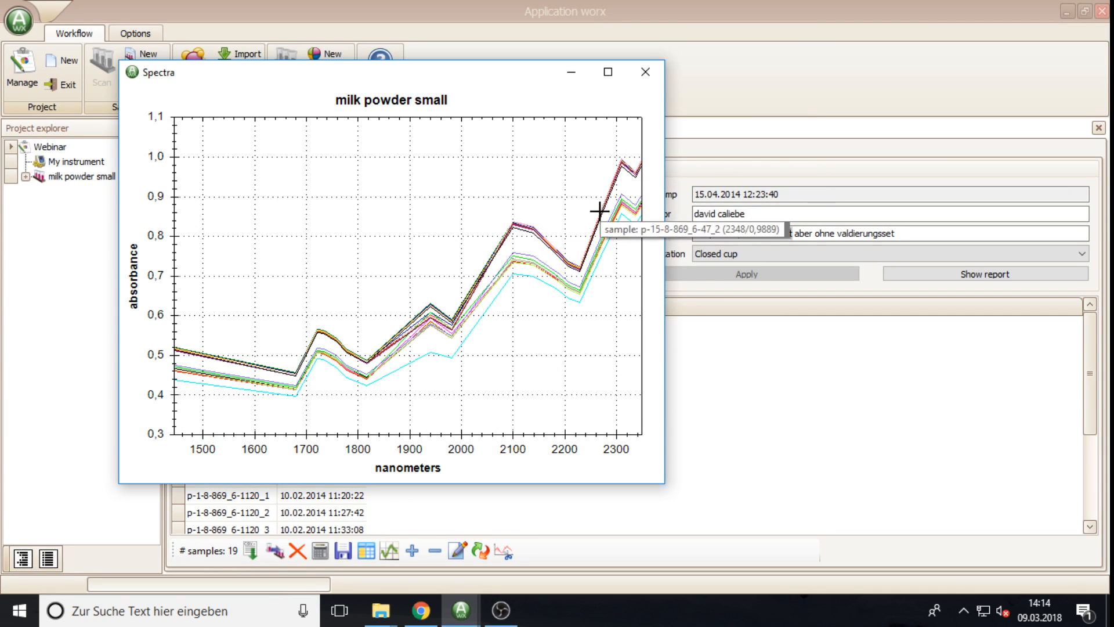
left_click(645, 72)
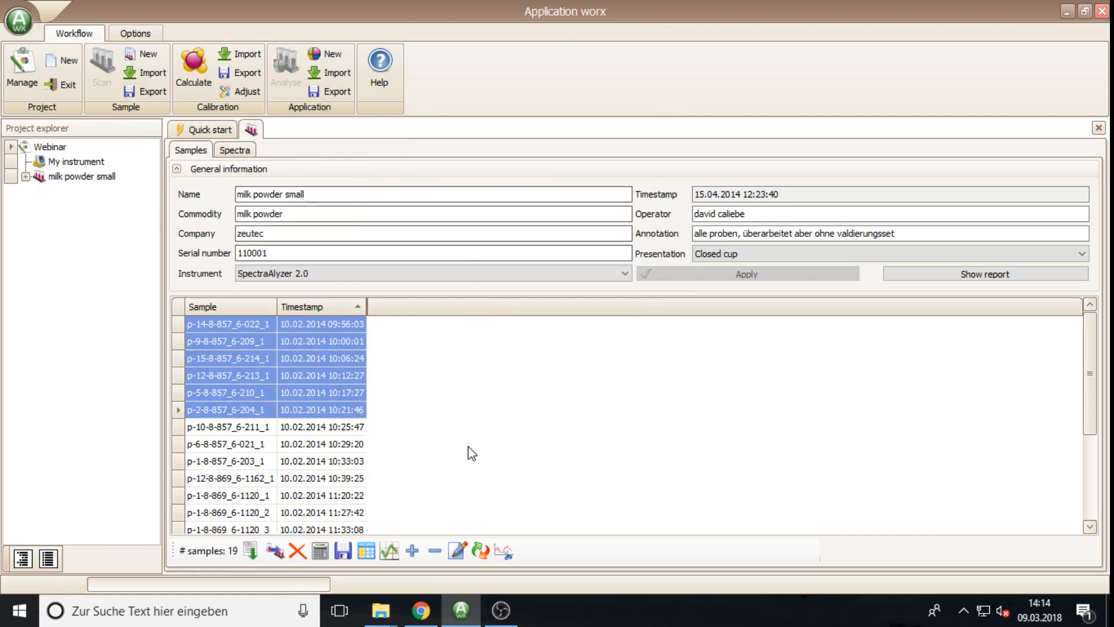
left_click(412, 550)
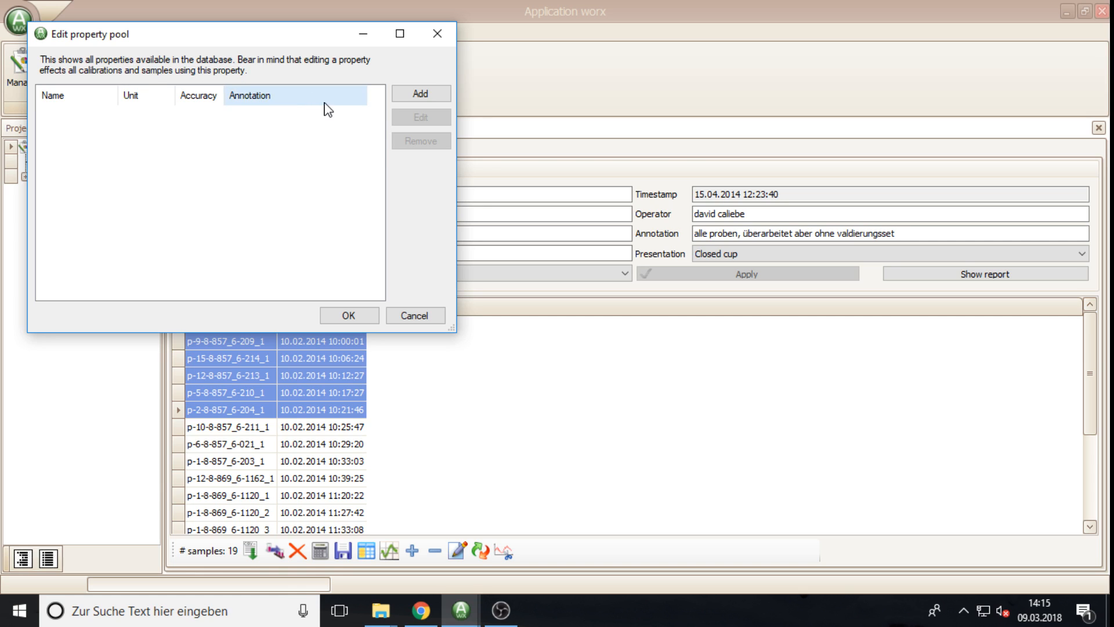
left_click(421, 94)
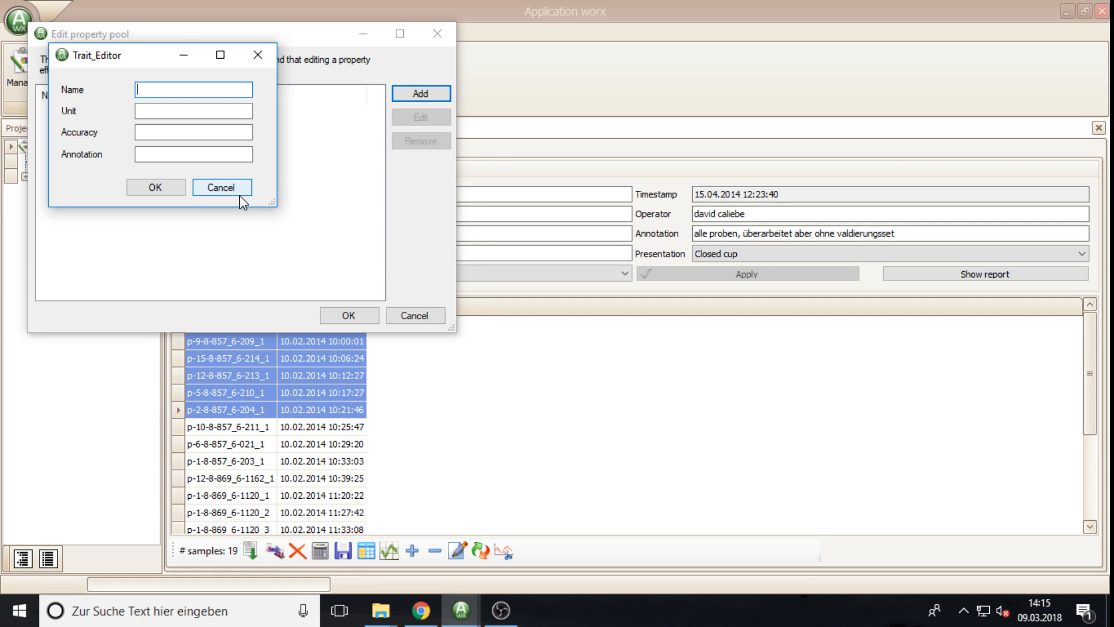
type("protein")
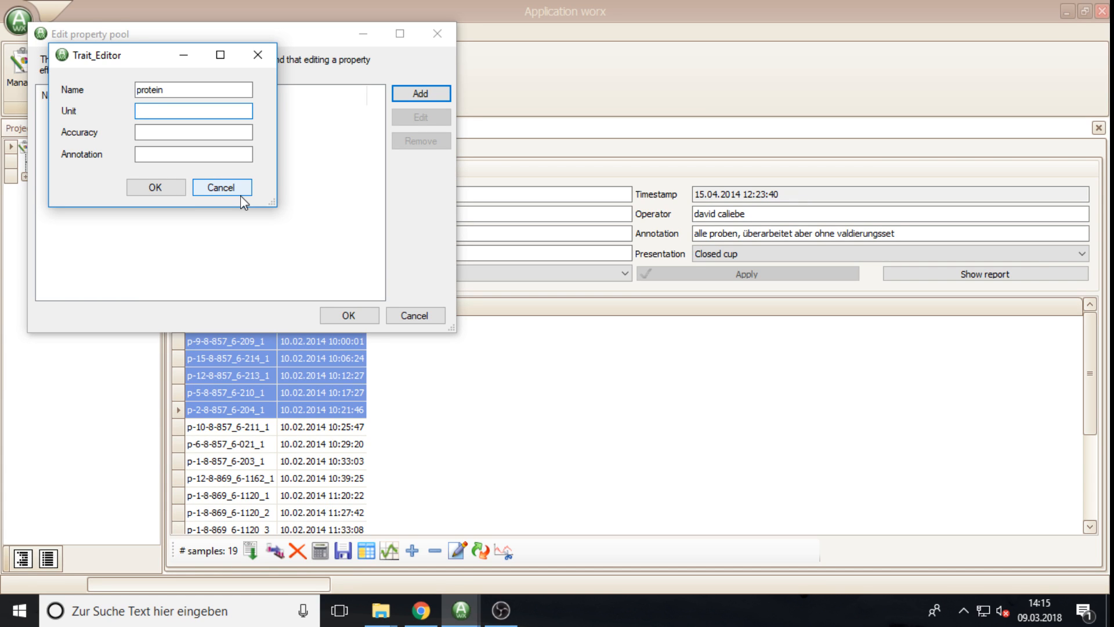
type("%")
key("Tab")
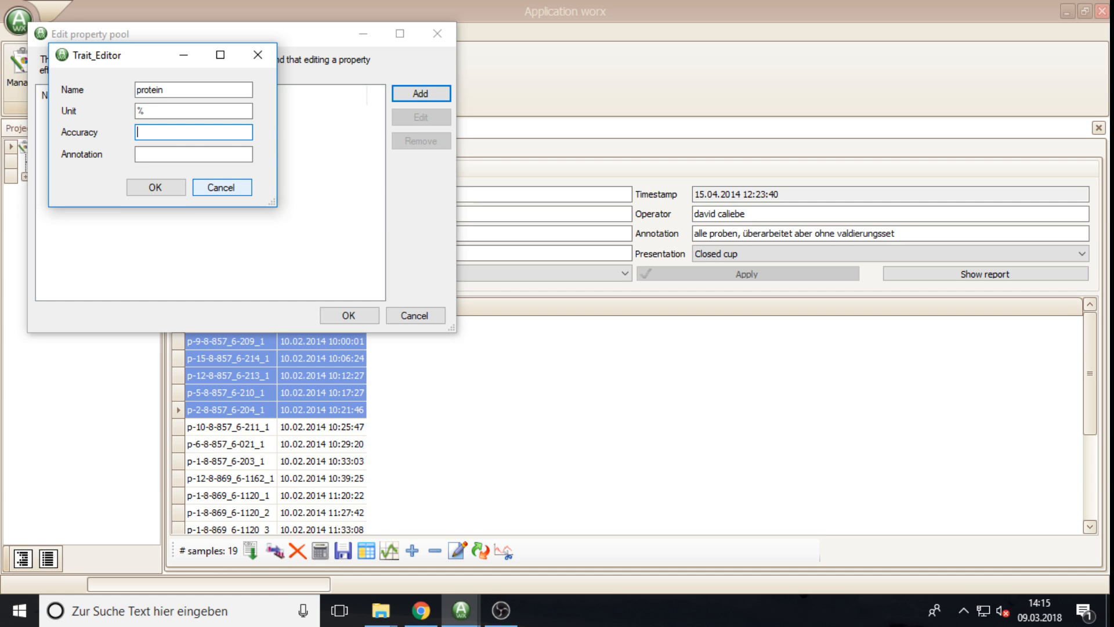
type("2")
left_click(155, 188)
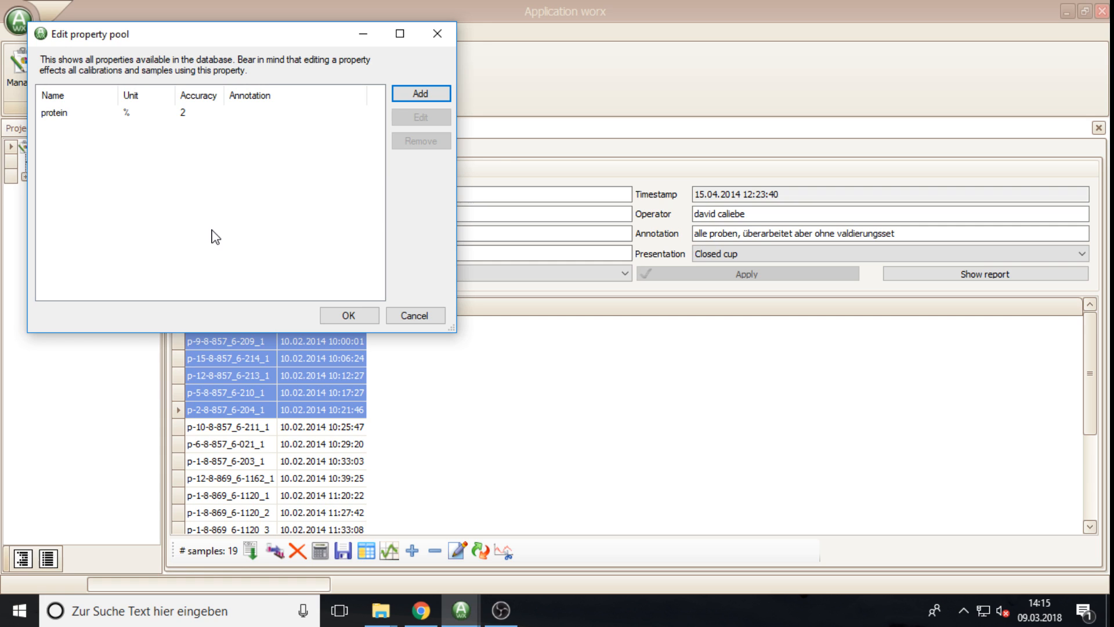
left_click(55, 115)
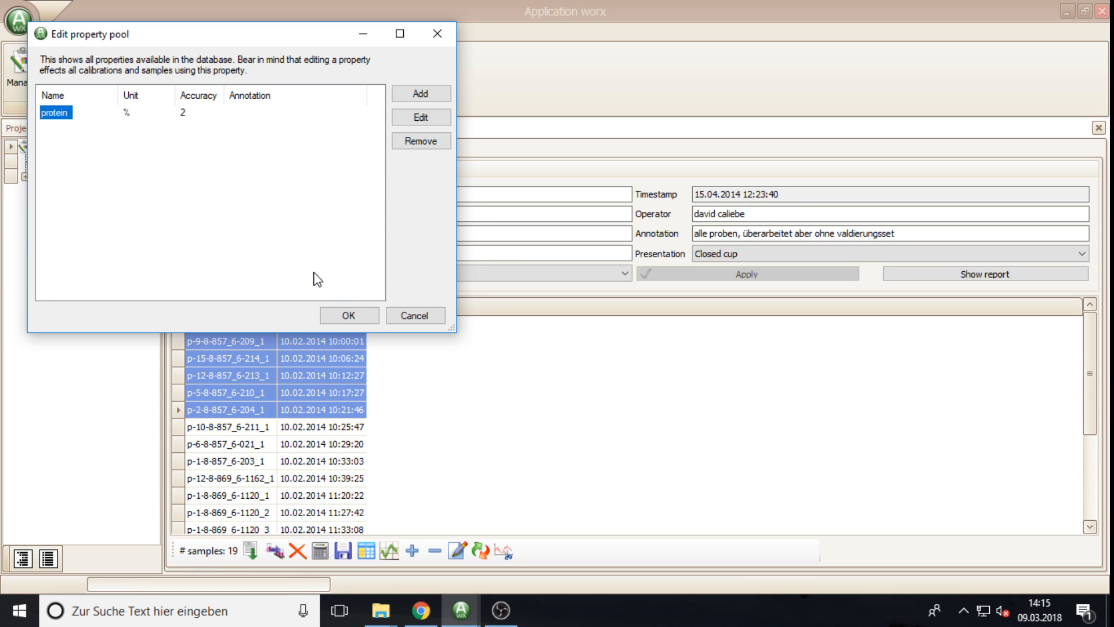
left_click(348, 316)
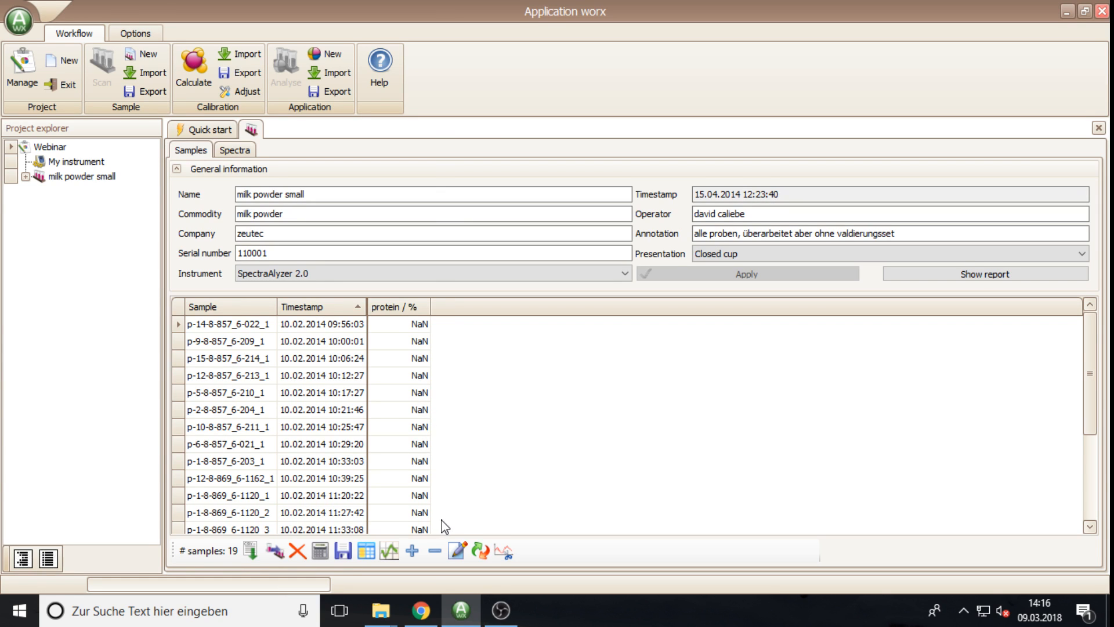
Step: Define a new moisture property with unit % and accuracy 2 in the property pool
left_click(410, 551)
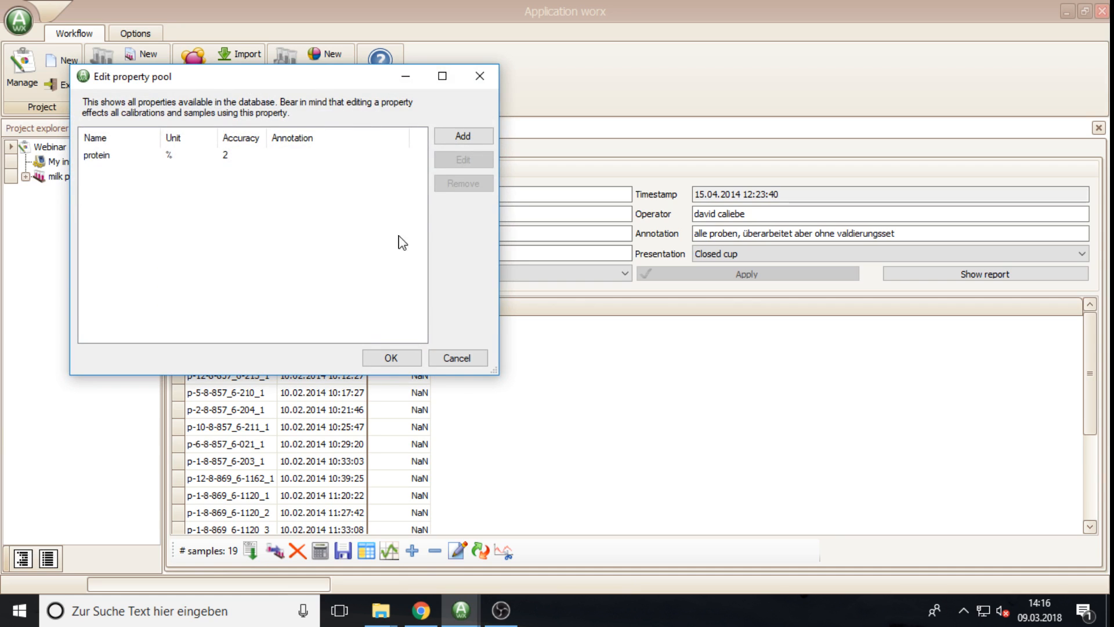
left_click(449, 138)
type("m")
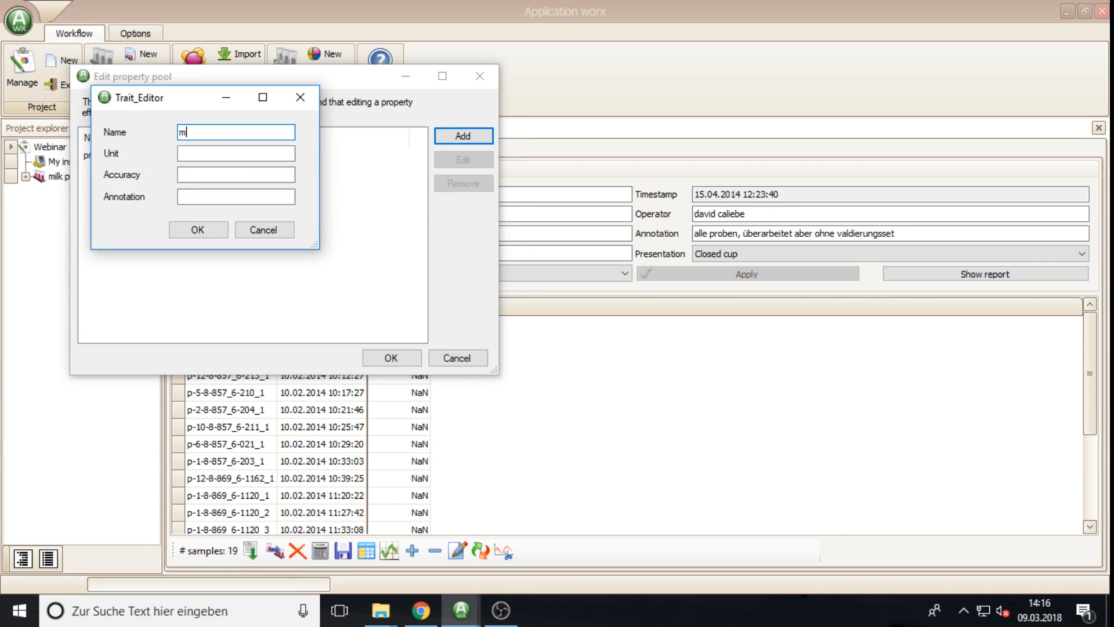
type("oisture")
key("Tab")
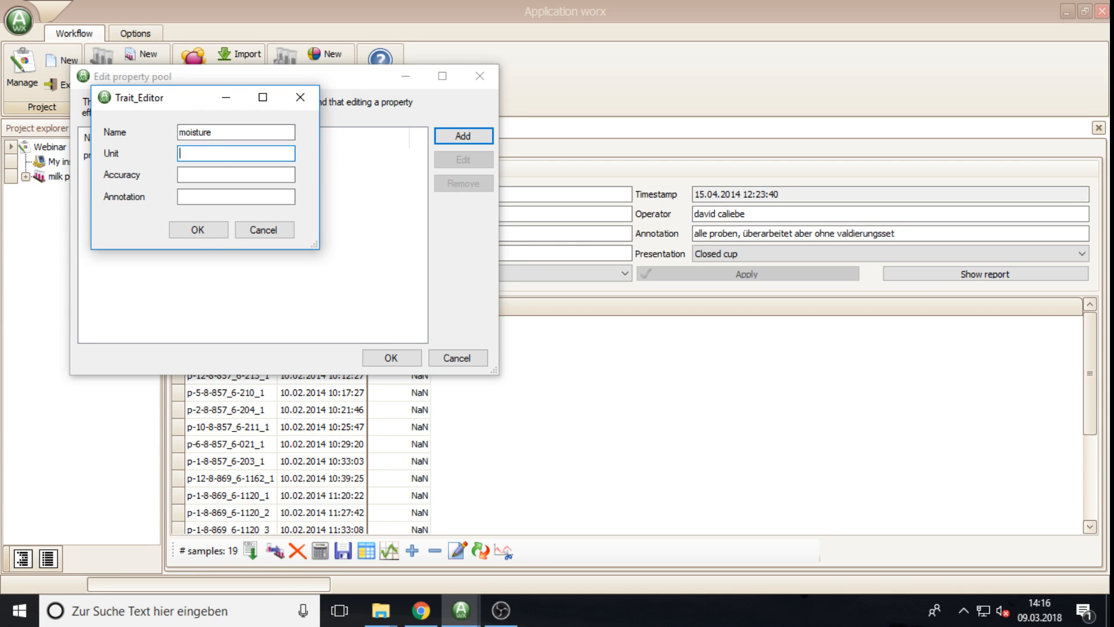
type("%")
key("Tab")
type("2")
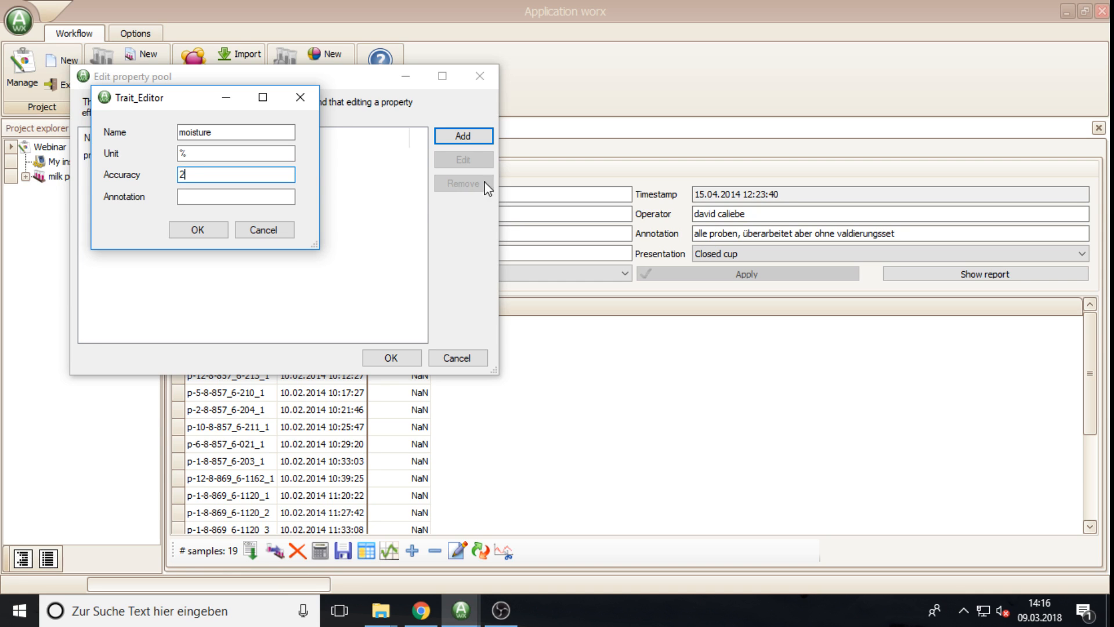
left_click(199, 231)
Step: Define a fat property (%, accuracy 1), then add moisture as a sample column
left_click(463, 135)
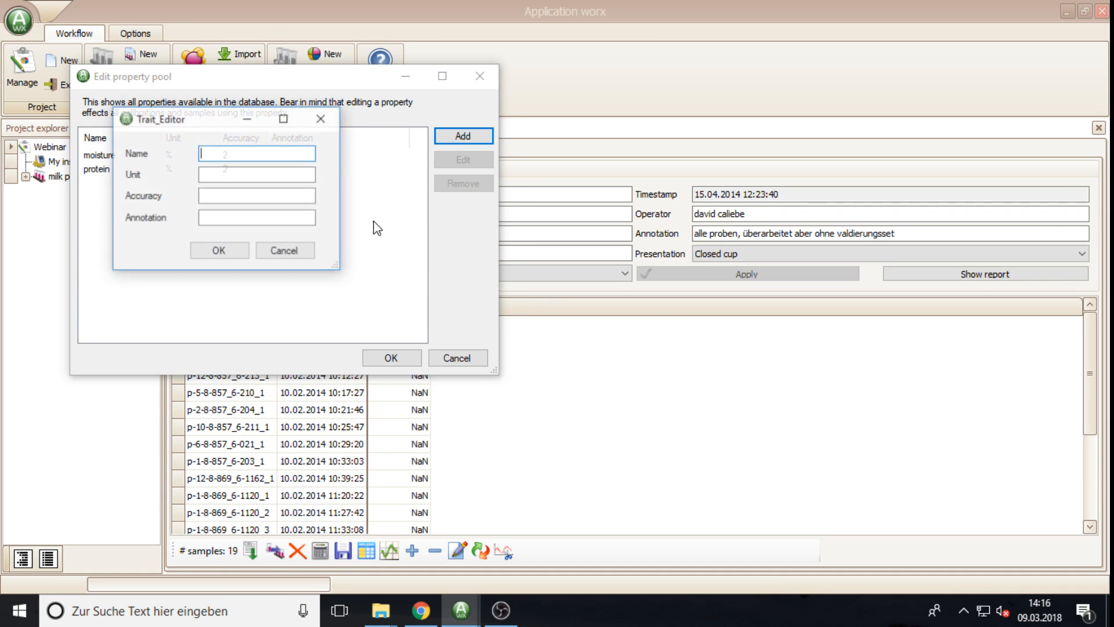
type("fat")
key("Tab")
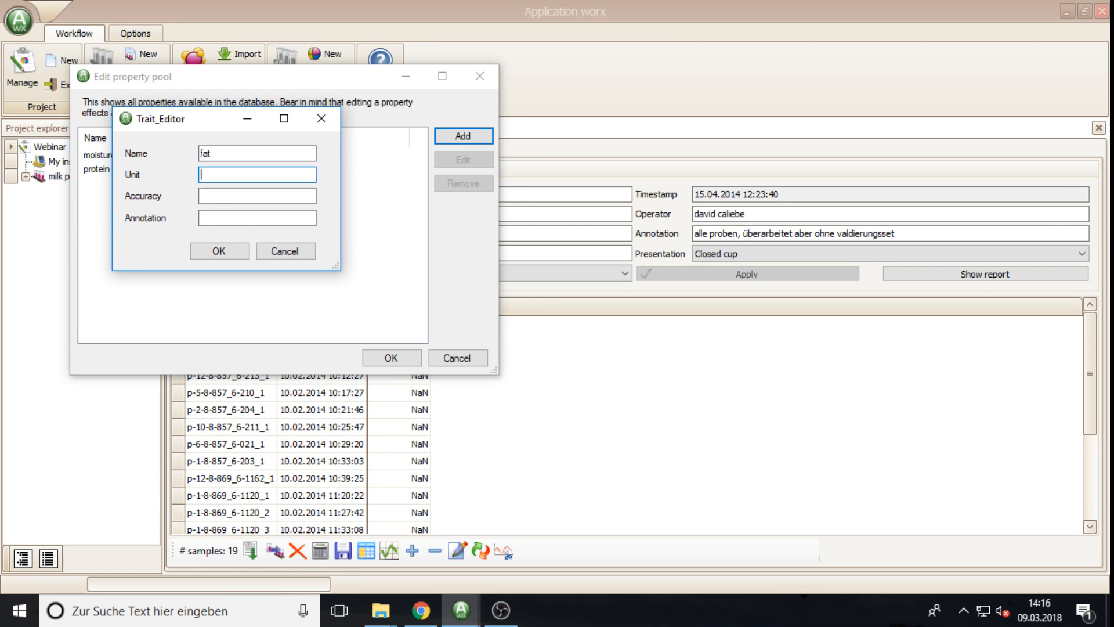
type("%")
key("Tab")
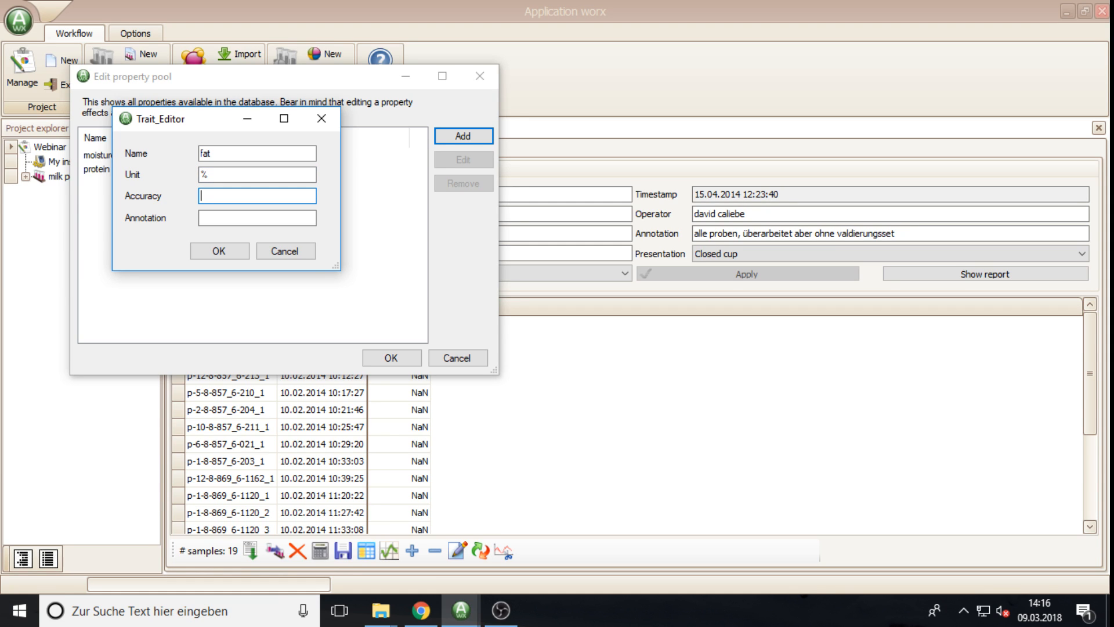
type("1")
left_click(226, 250)
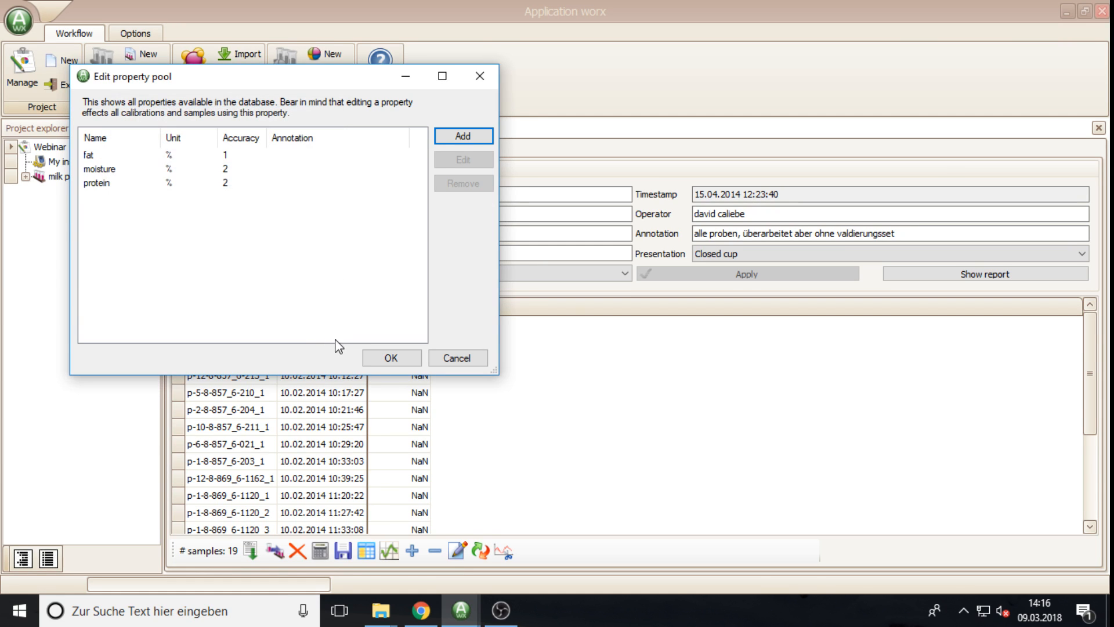
left_click(100, 171)
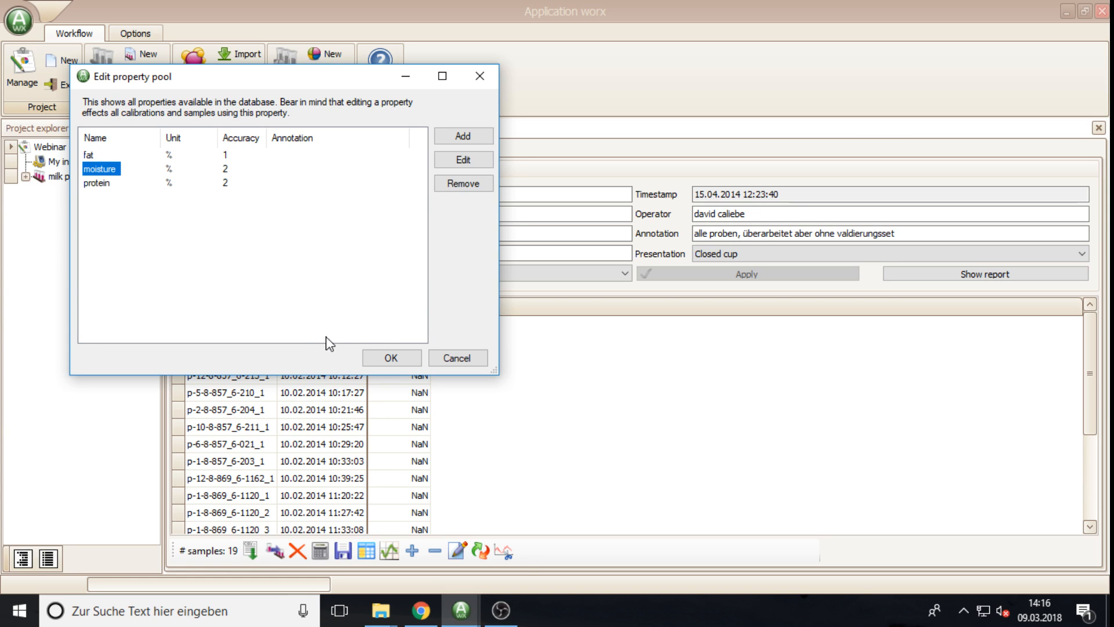
left_click(389, 359)
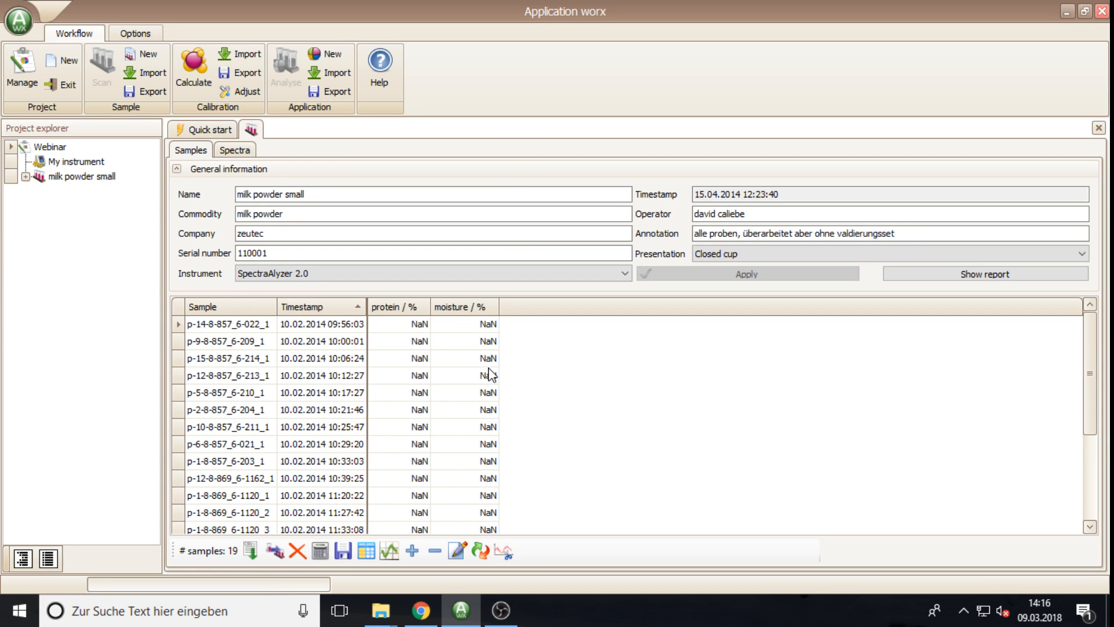
Step: Enter protein 12,5 and moisture 10,4 for p-14-8-857_6-022_1, and protein 13,5 for p-9-8-857_6-209_1
left_click(417, 326)
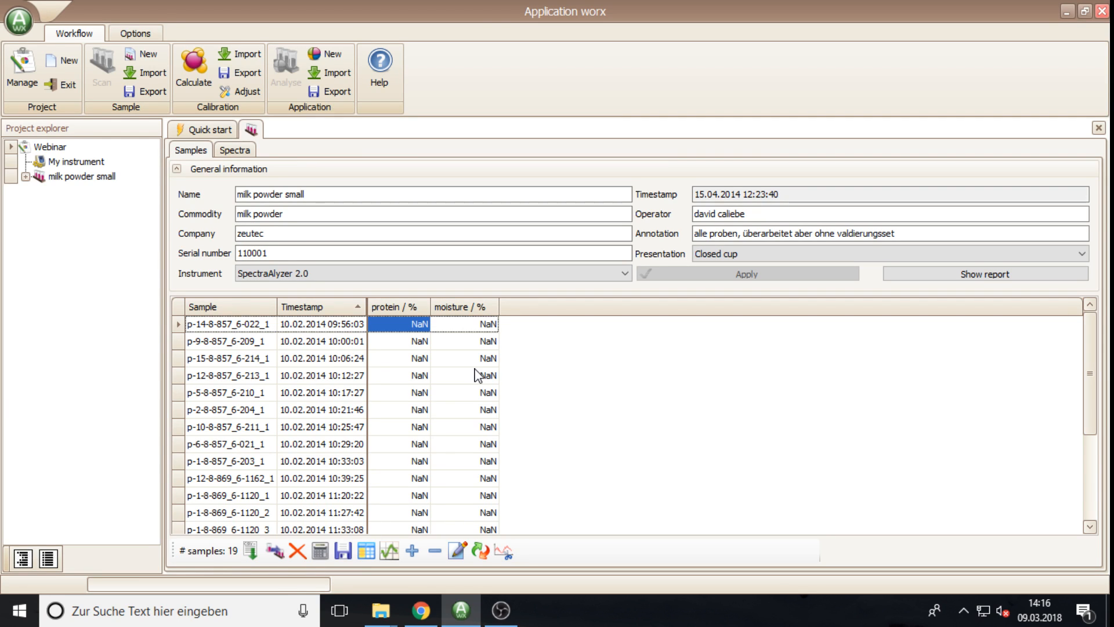
type("1")
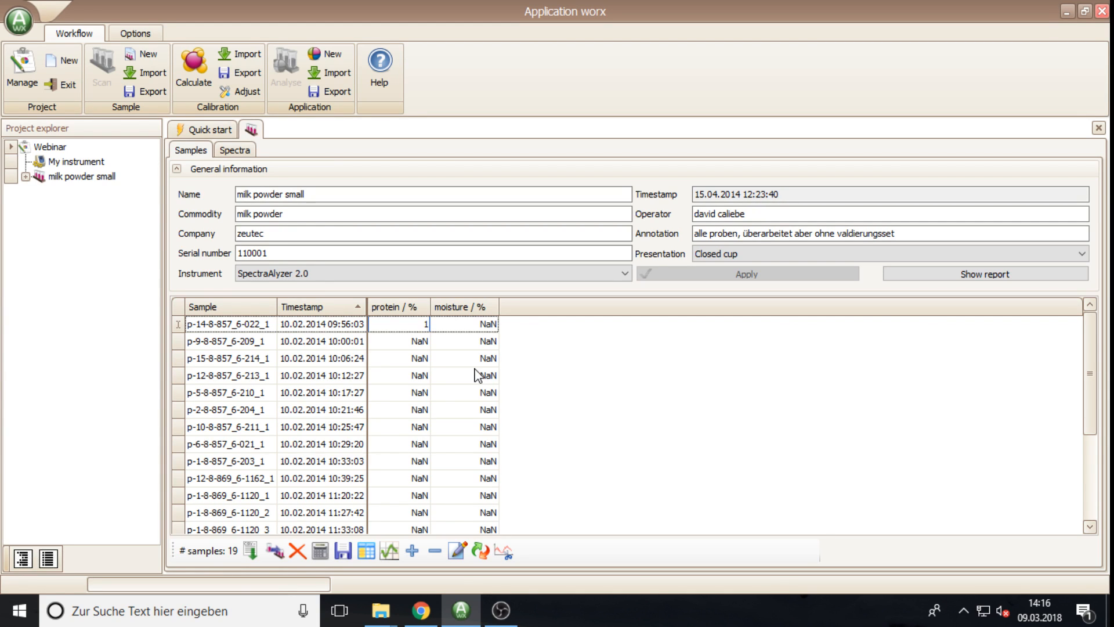
type("2.5")
key("BackSpace")
key("BackSpace")
type(",5")
key("Tab")
type("10,4")
left_click(409, 346)
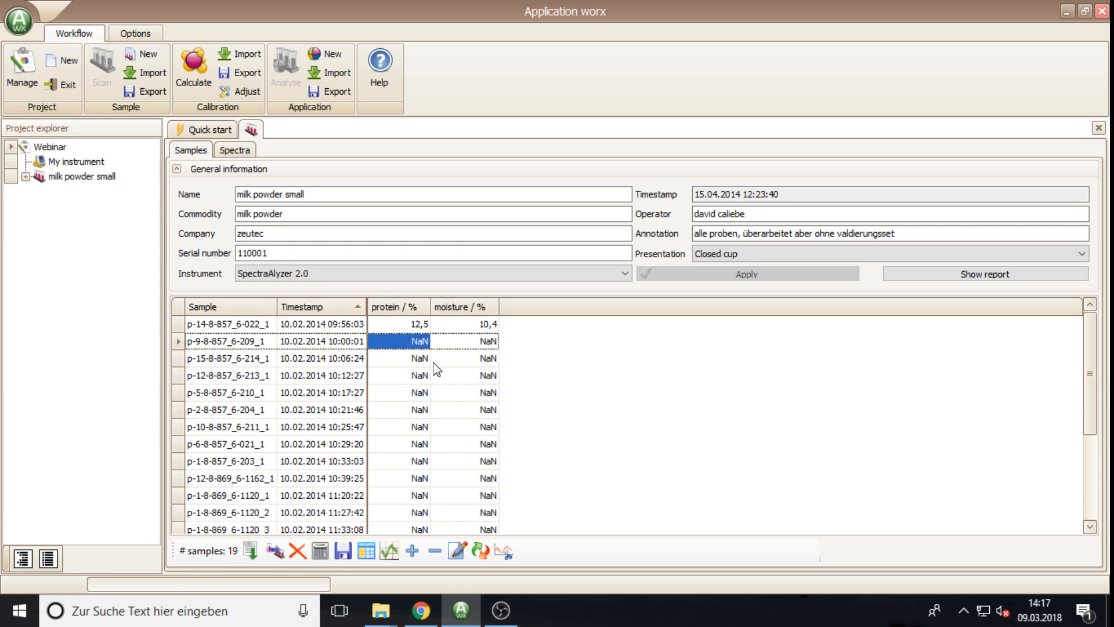
type("13,")
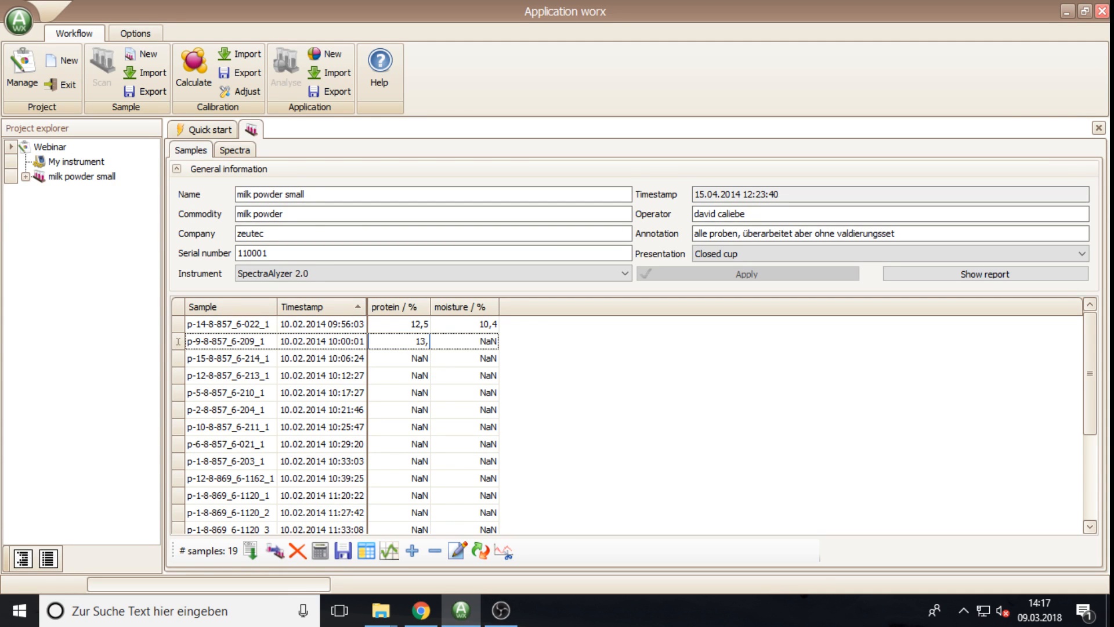
type("5")
left_click(565, 352)
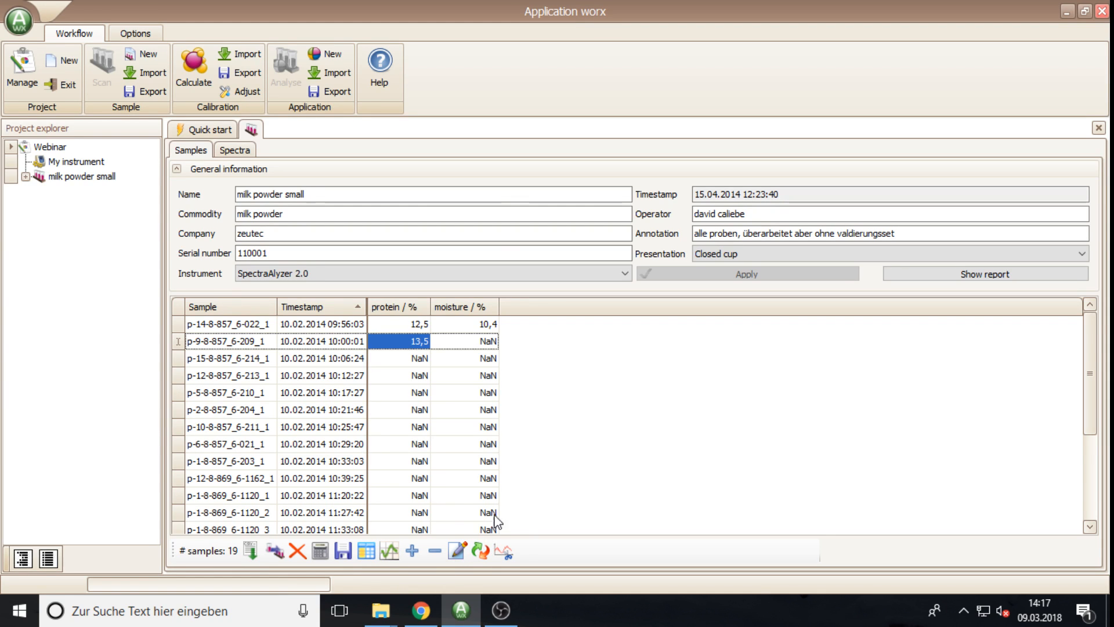
Step: Remove the moisture / % property from the samples and confirm deleting its values
left_click(436, 550)
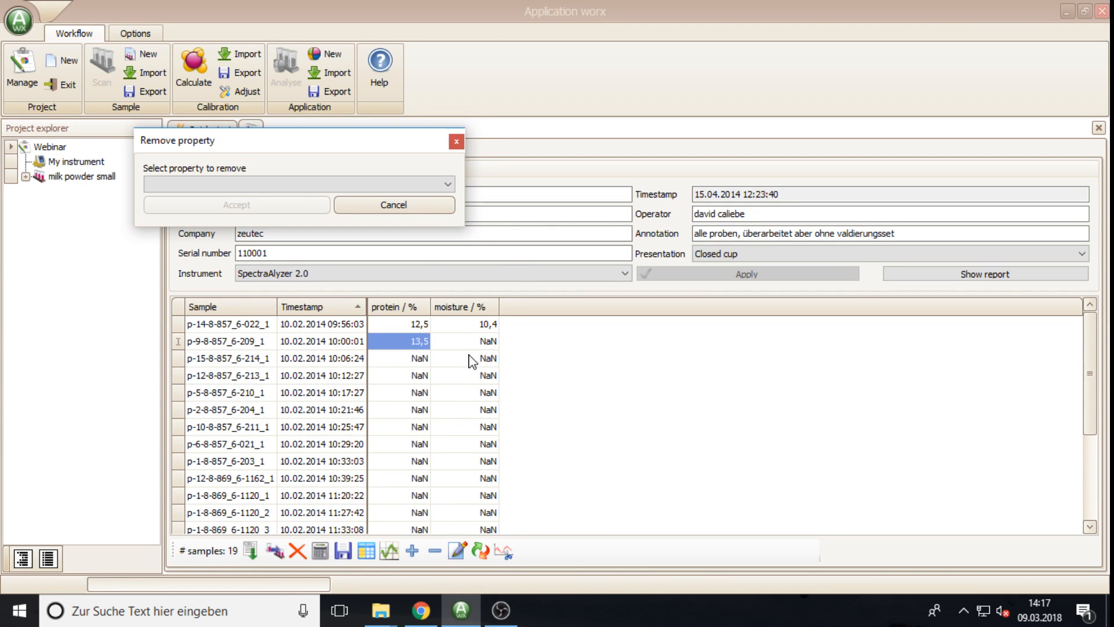
left_click(410, 184)
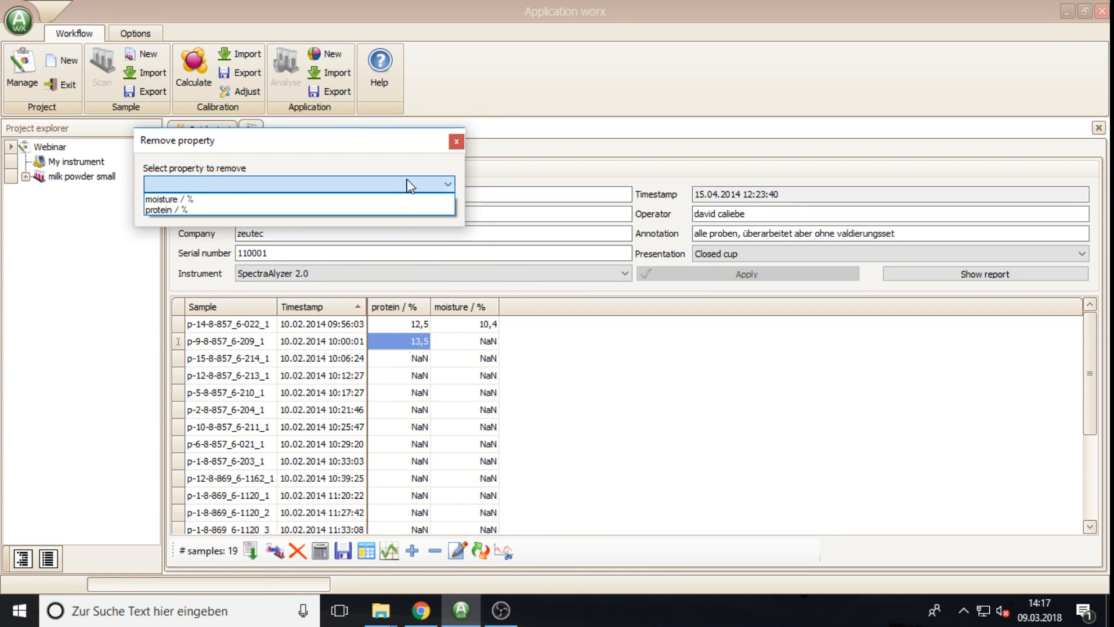
left_click(175, 199)
left_click(273, 212)
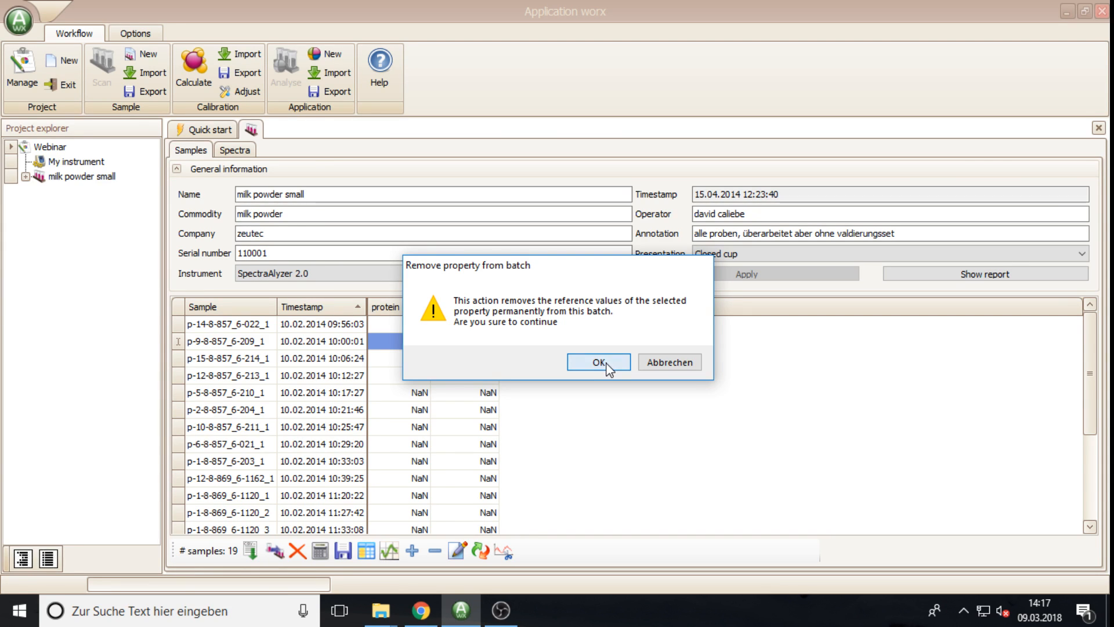
left_click(599, 362)
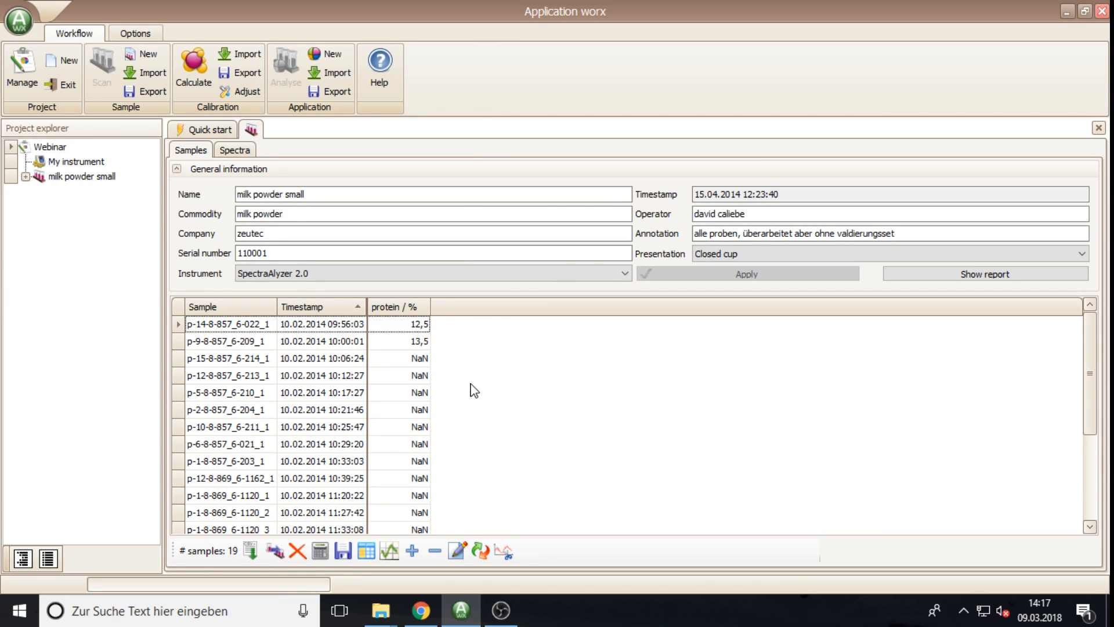
Step: Add an ash property with unit % and accuracy 3 to the pool, then close the pool
left_click(466, 545)
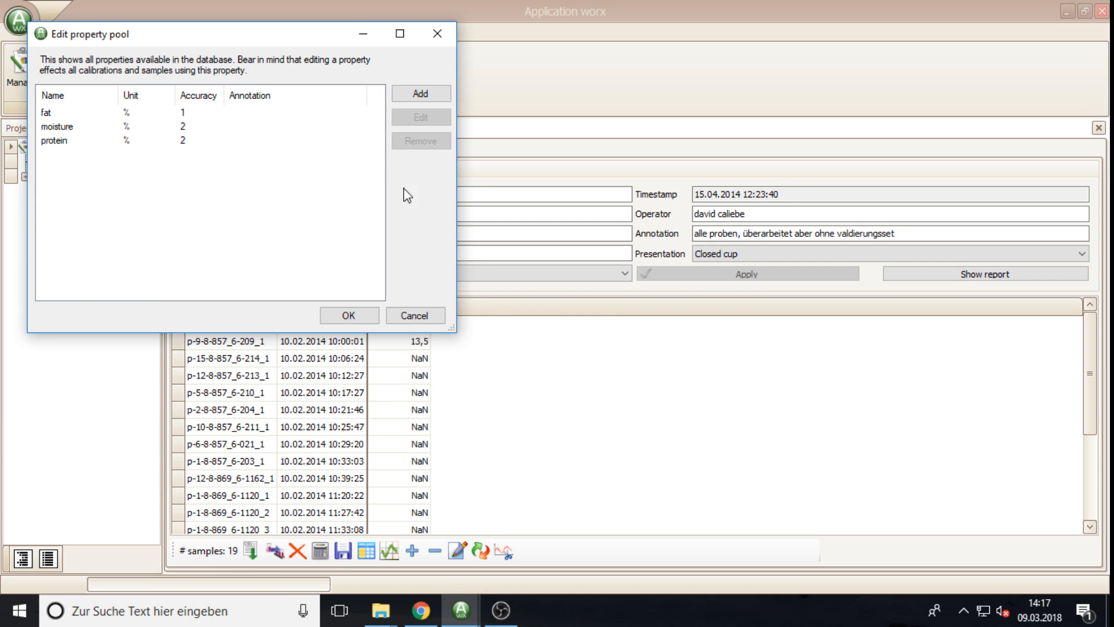
left_click(419, 98)
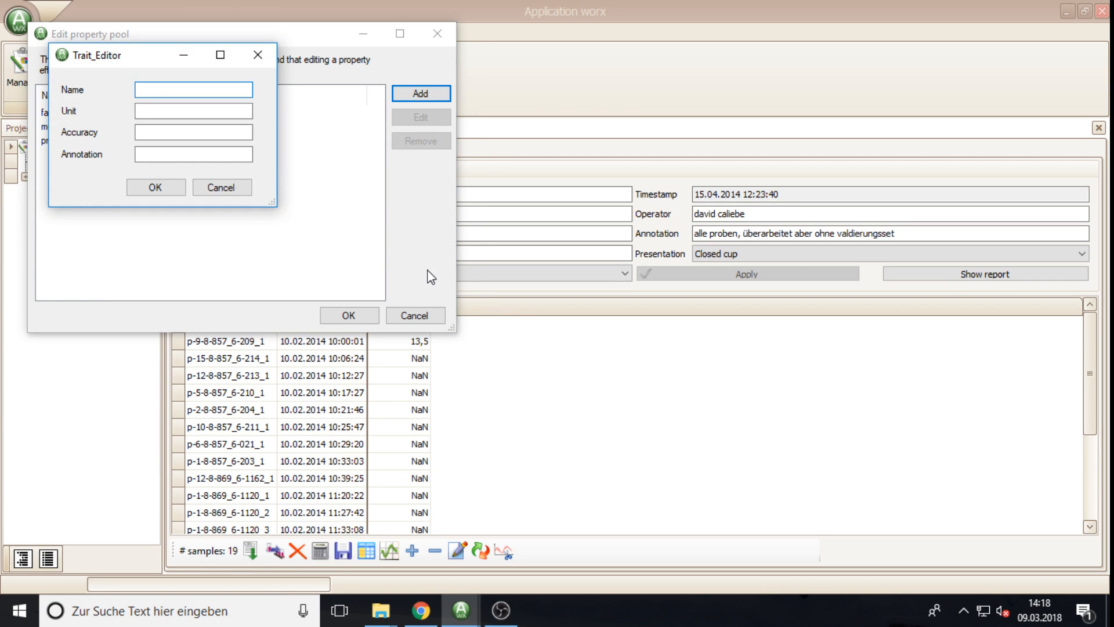
type("ash")
key("Tab")
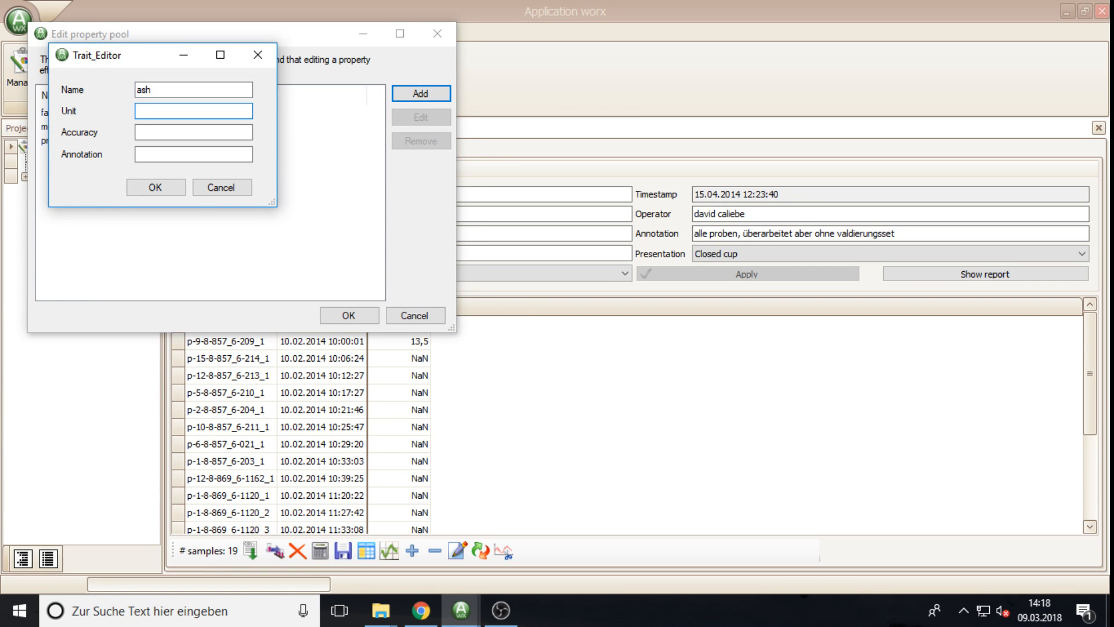
type("%")
key("Tab")
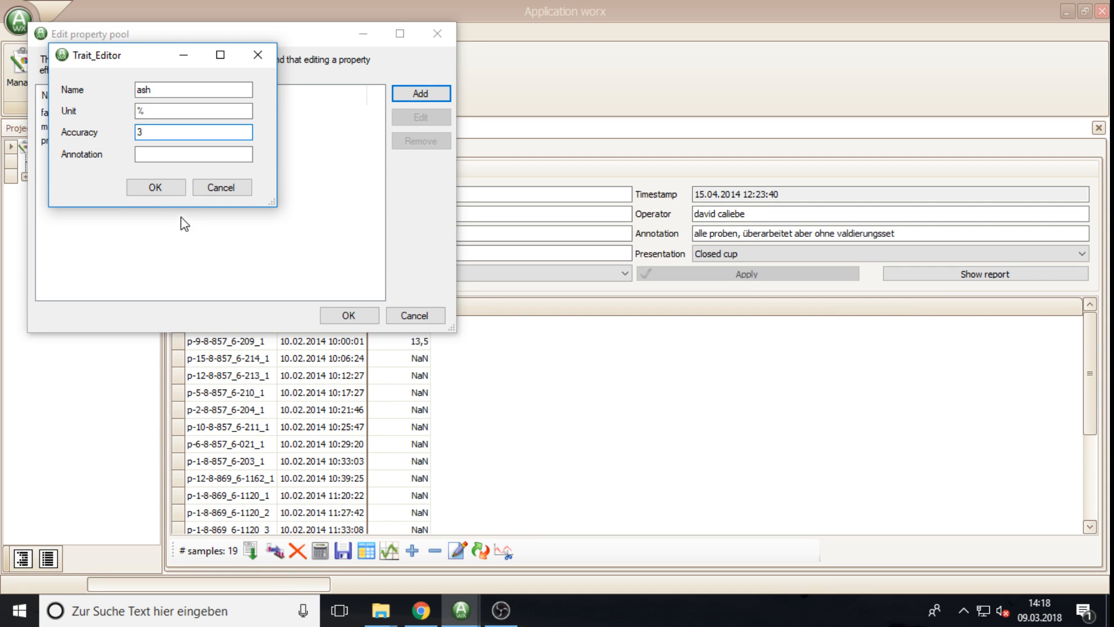
left_click(174, 188)
left_click(347, 316)
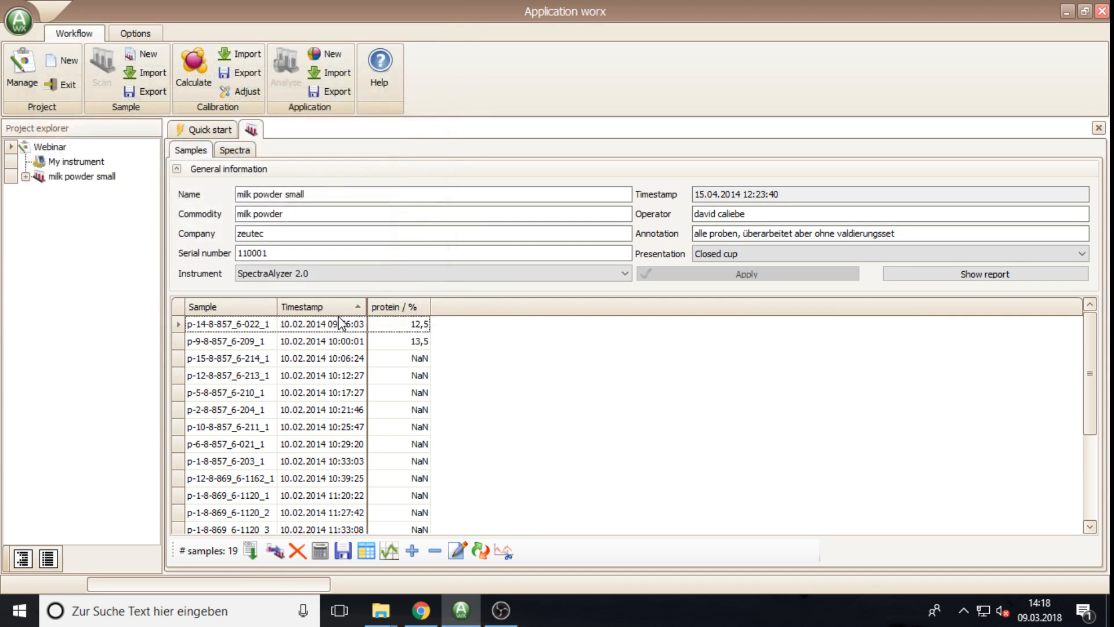
Step: Replace the protein / % property with ash / % in the samples
left_click(480, 551)
left_click(327, 140)
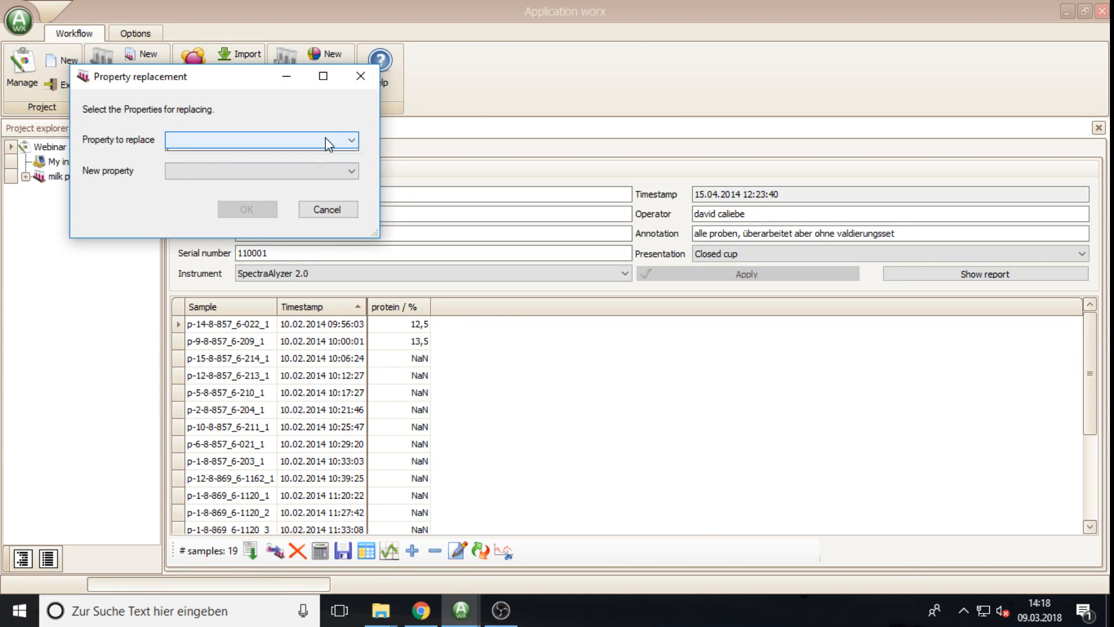
left_click(225, 156)
left_click(232, 172)
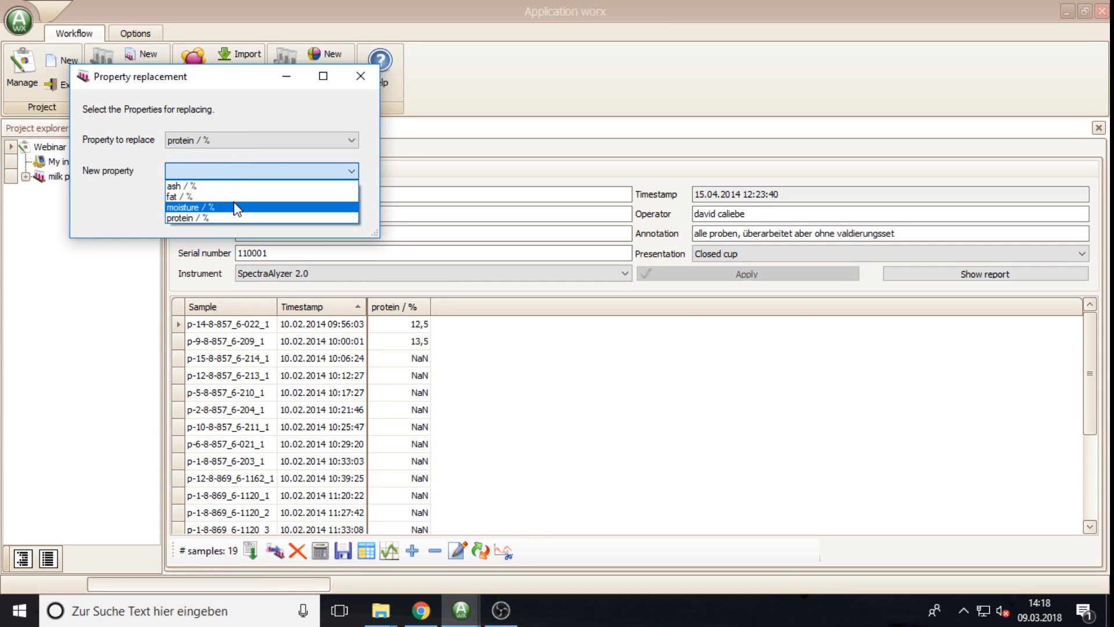
left_click(228, 183)
left_click(249, 209)
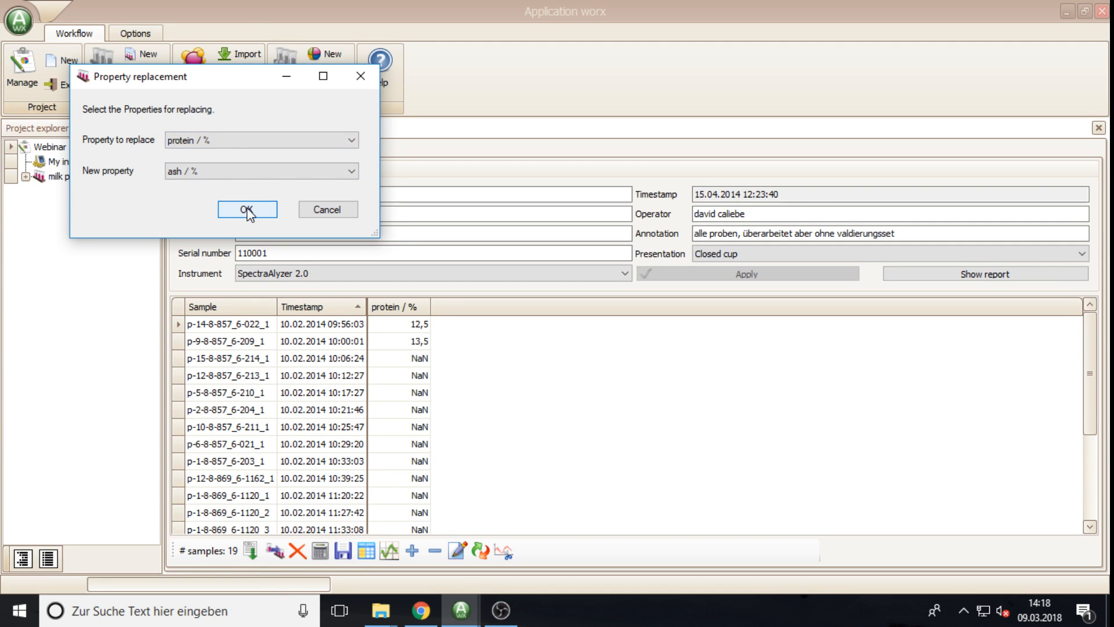
Step: Replace ash / % back with protein / %, restoring the protein column
left_click(480, 550)
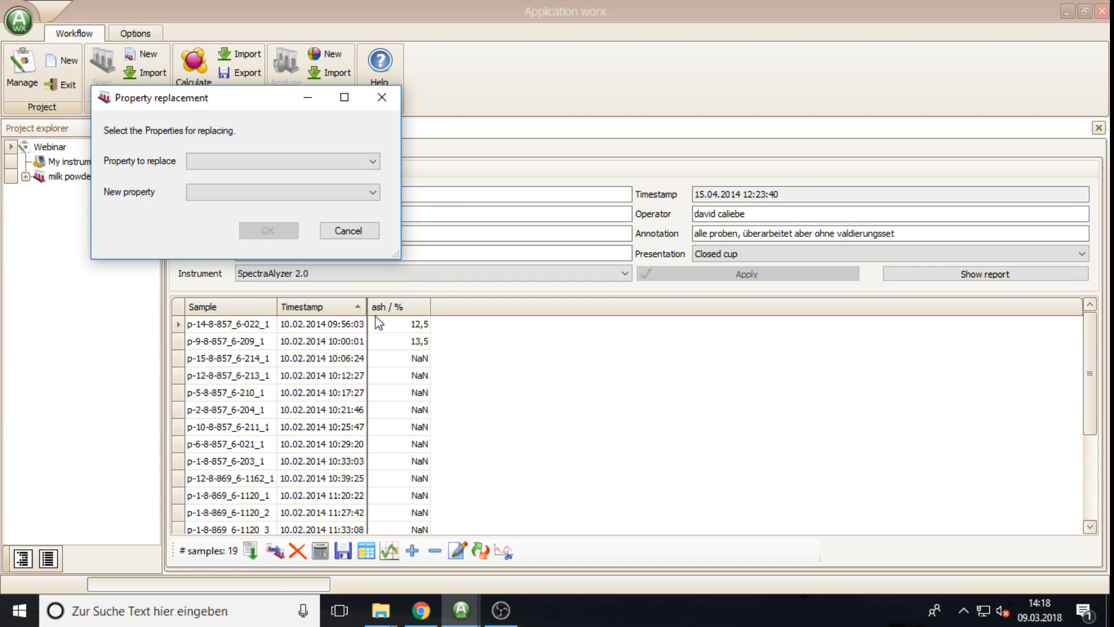
left_click(307, 162)
left_click(248, 176)
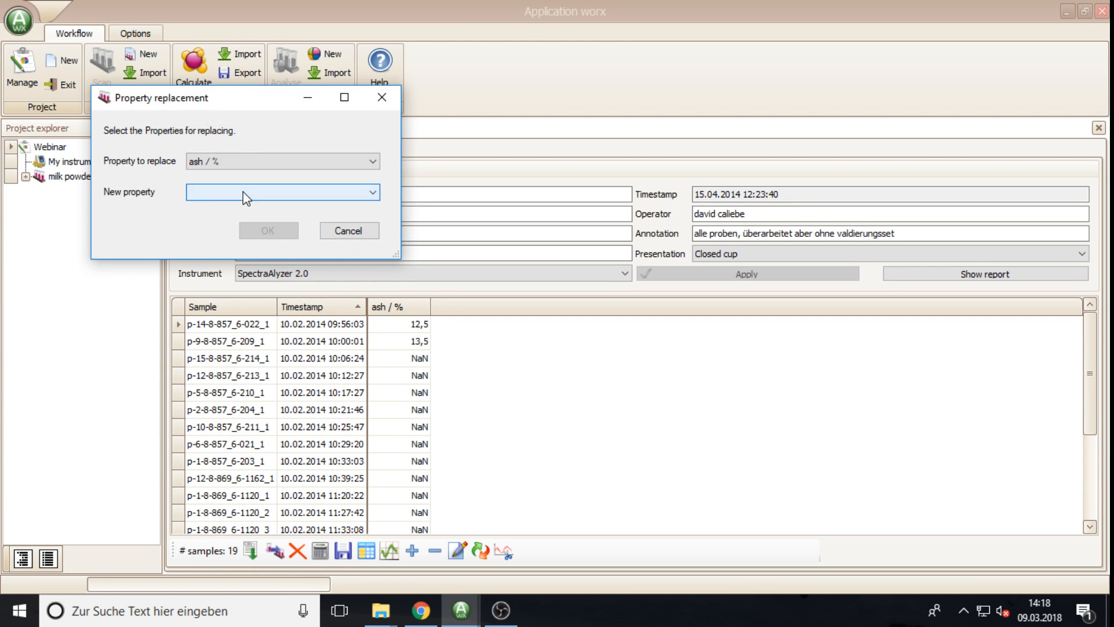
left_click(240, 192)
left_click(230, 239)
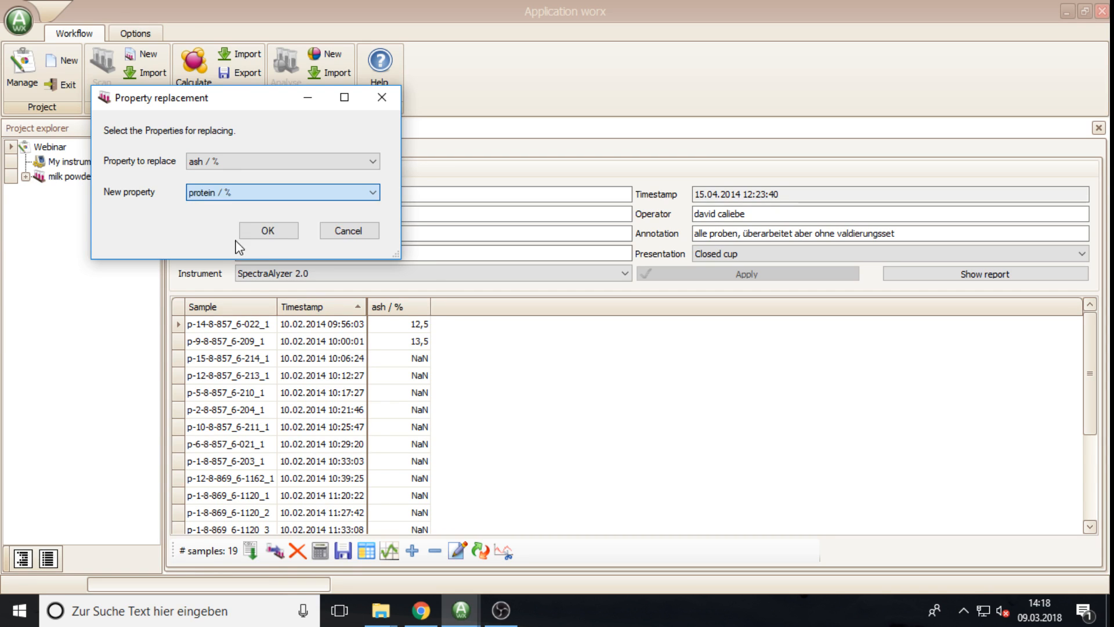
left_click(278, 231)
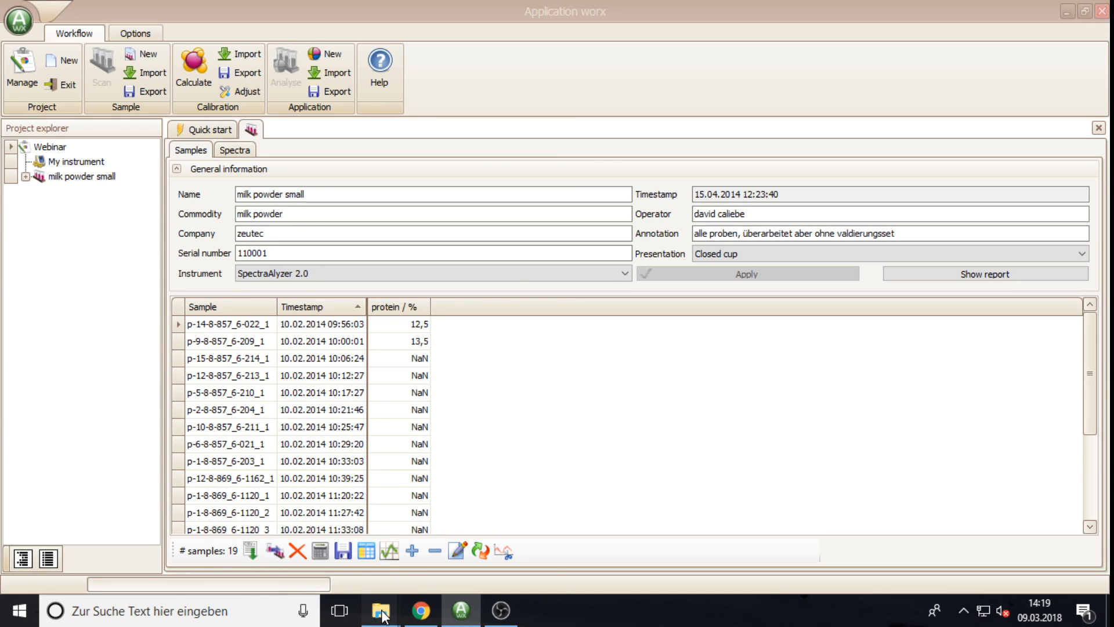
Step: Open Milkpowder References.xls from the data folder window in File Explorer
mouse_move(381, 609)
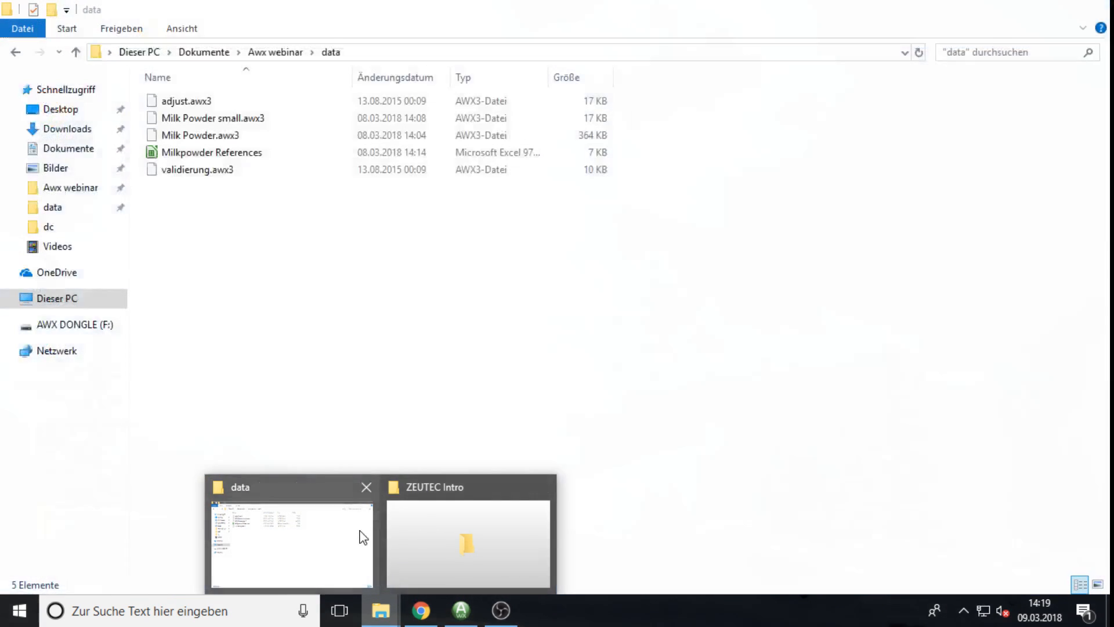
left_click(363, 537)
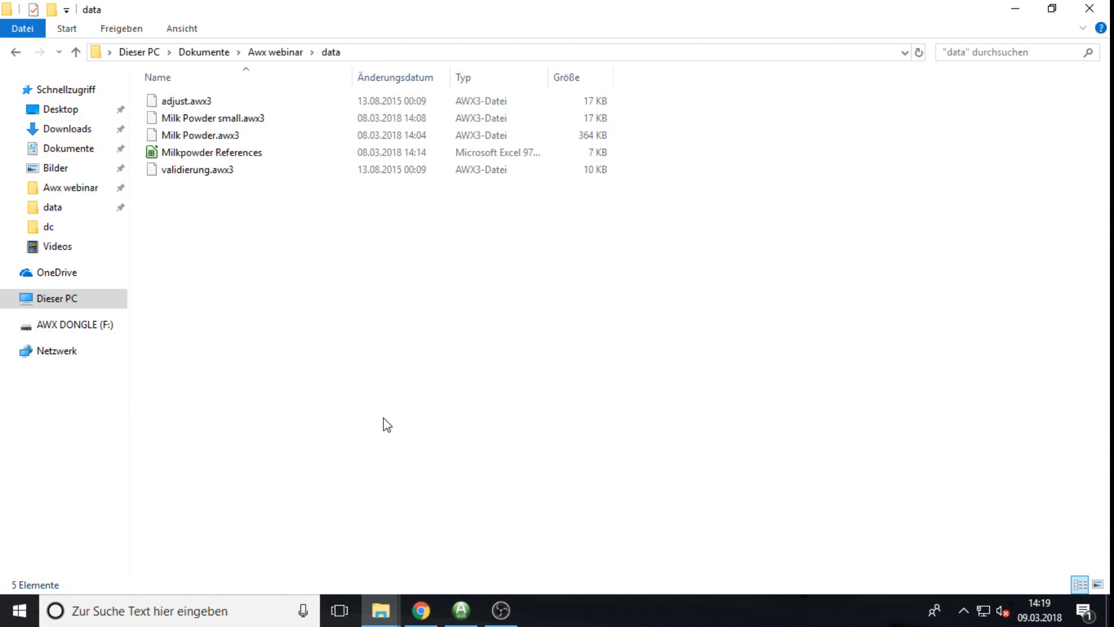
left_click(214, 155)
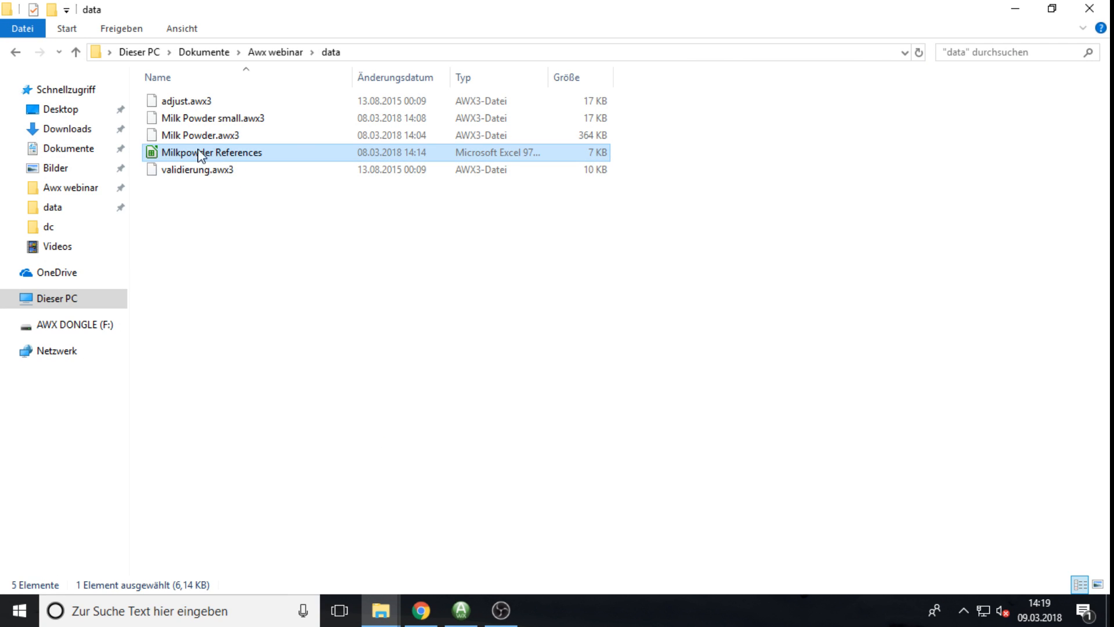
double_click(151, 154)
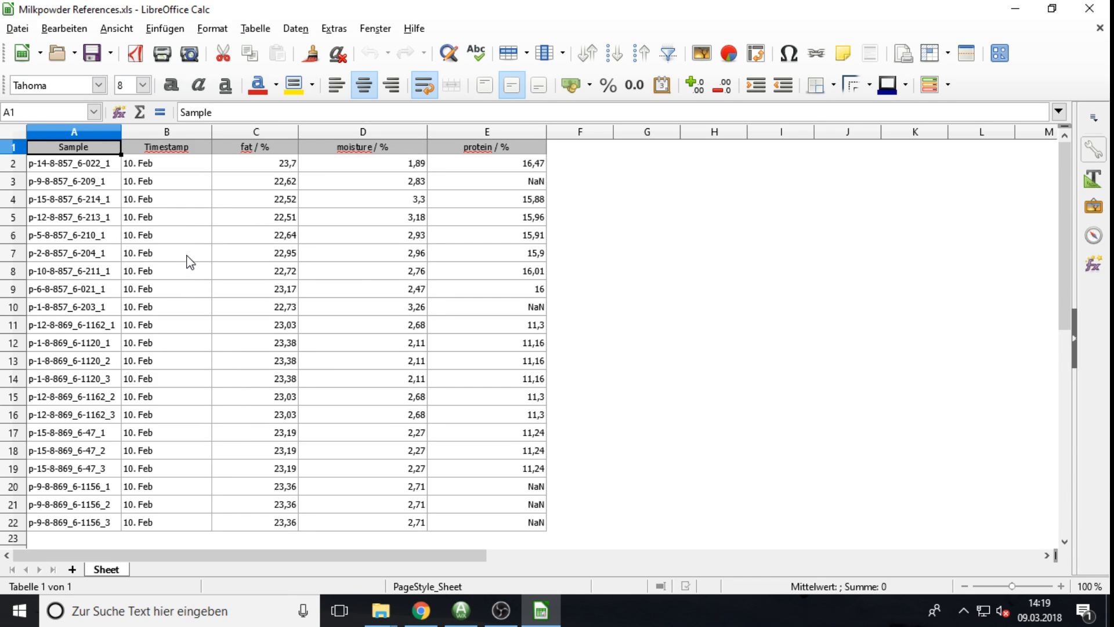
left_click(186, 133)
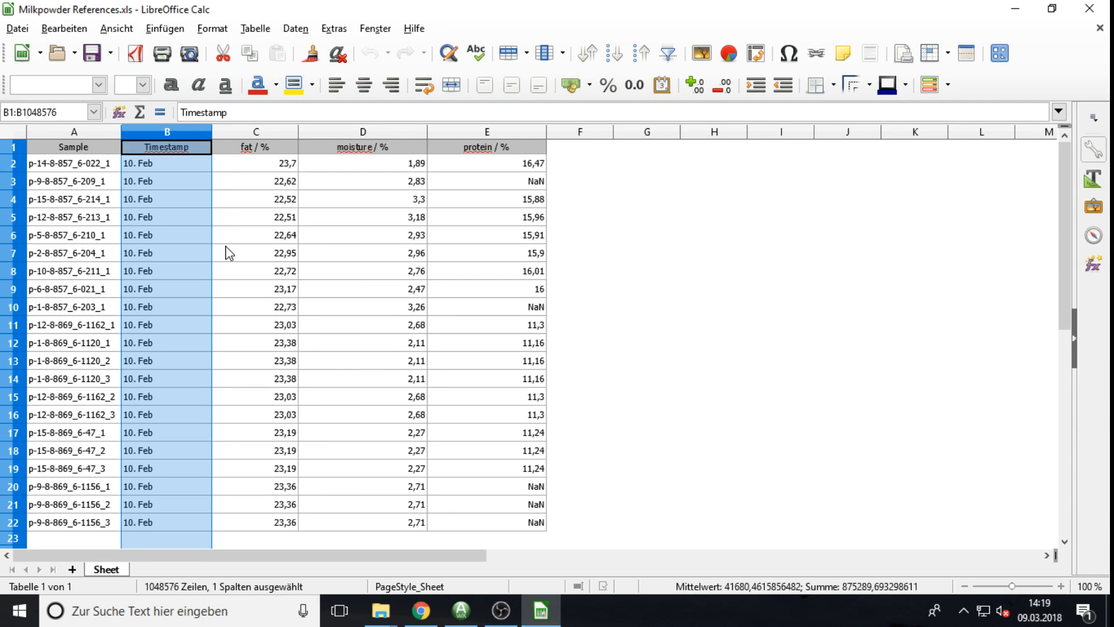
left_click(279, 133)
left_click(412, 132)
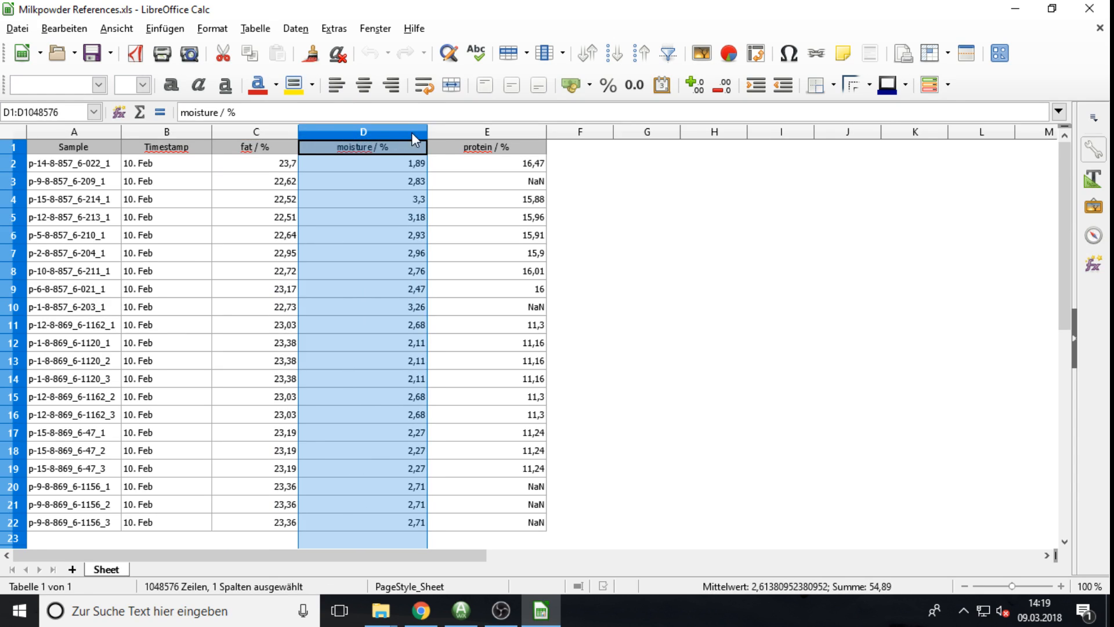
left_click(447, 133)
left_click(245, 133)
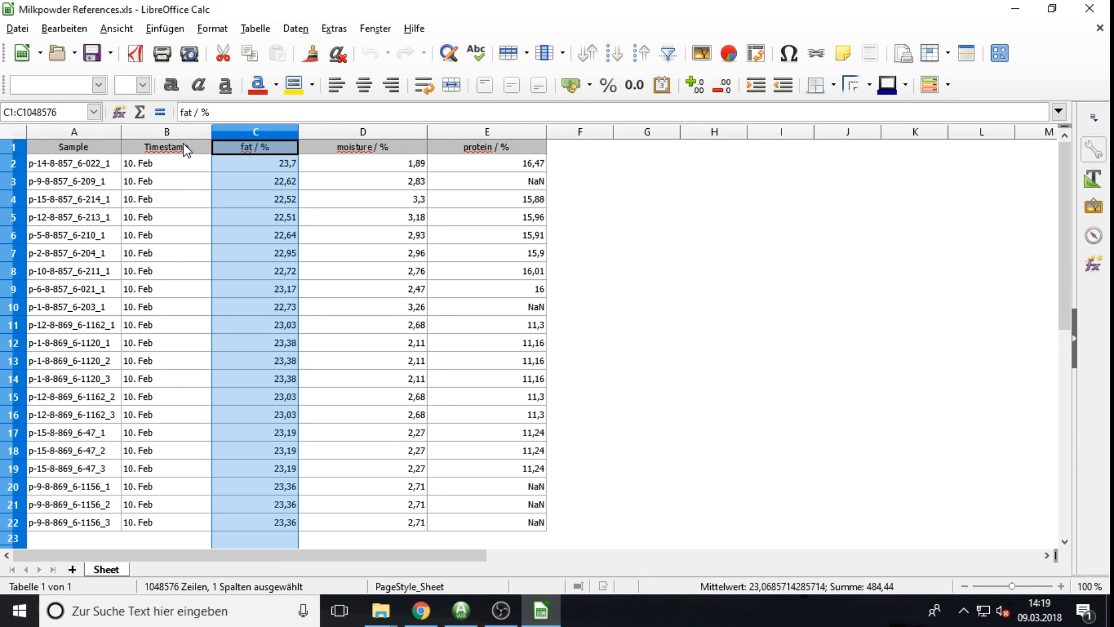
left_click(158, 133)
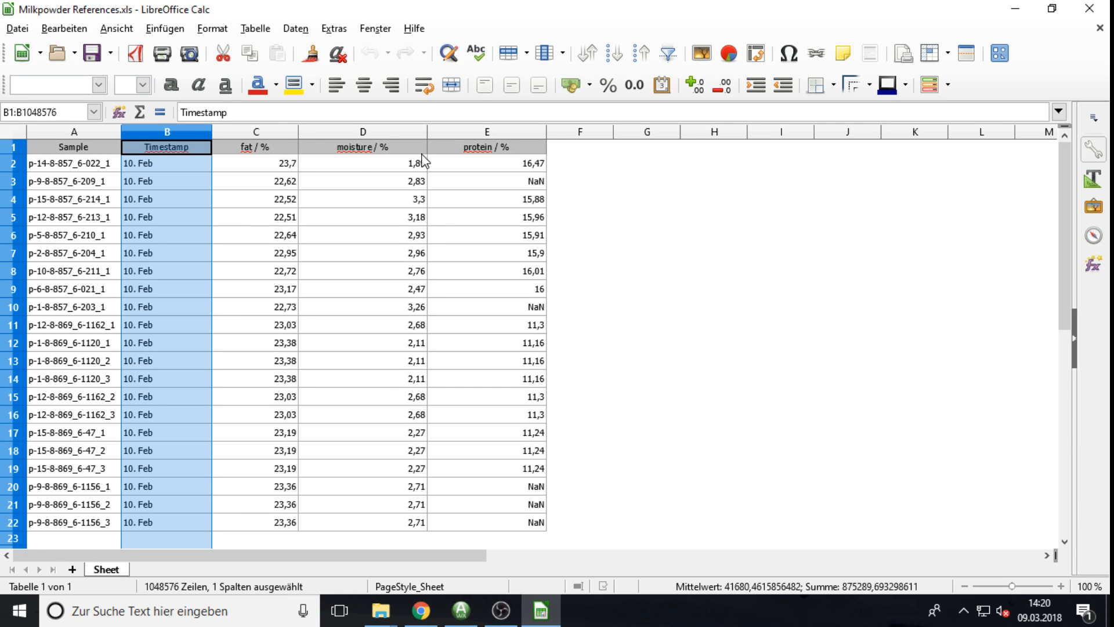
left_click(72, 150)
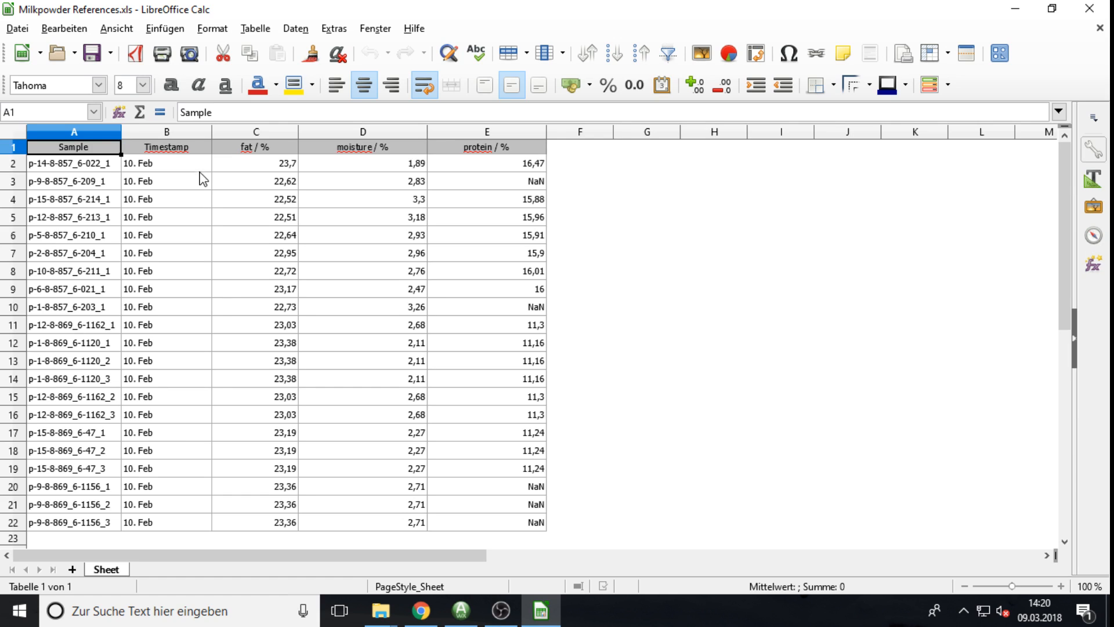
left_click(182, 132)
Step: Delete the Timestamp column and shorten the fat / % header to fat
right_click(182, 133)
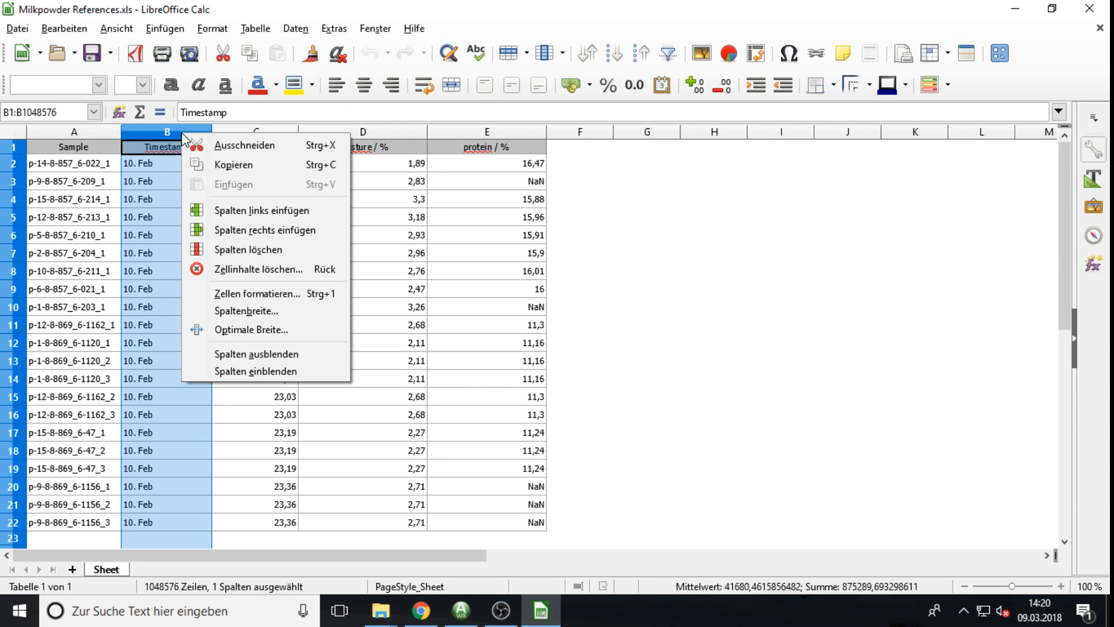
left_click(246, 250)
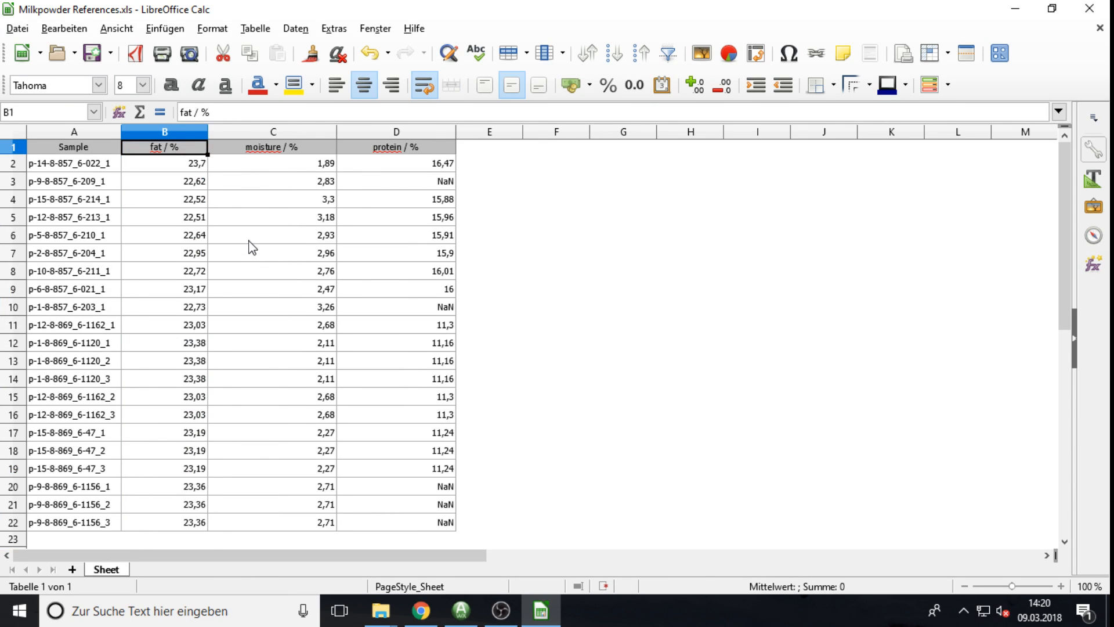
double_click(187, 149)
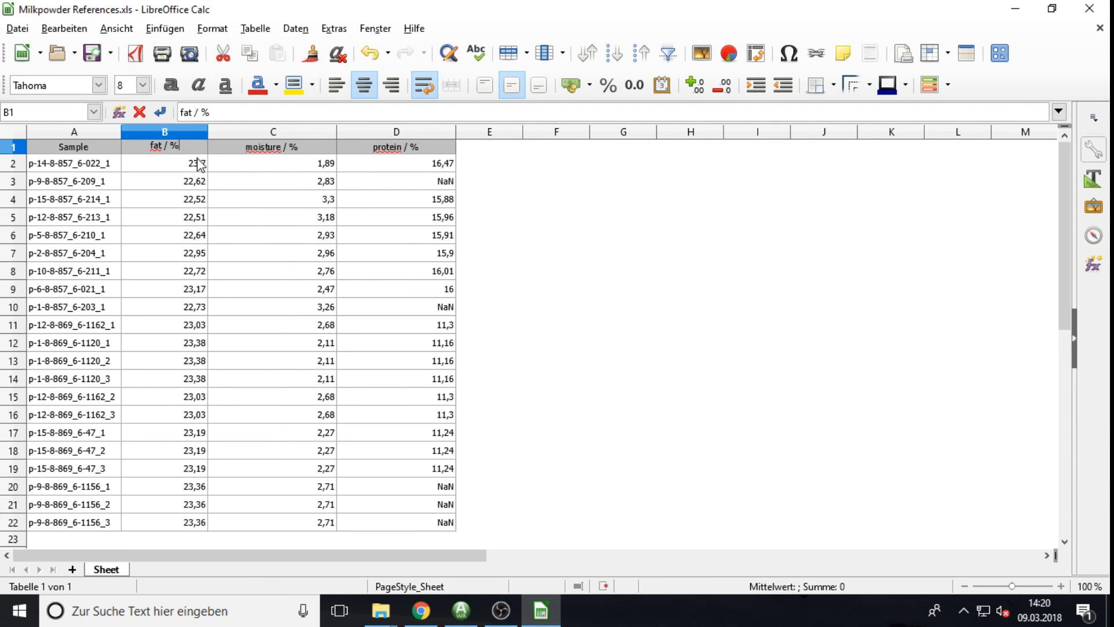
key("BackSpace")
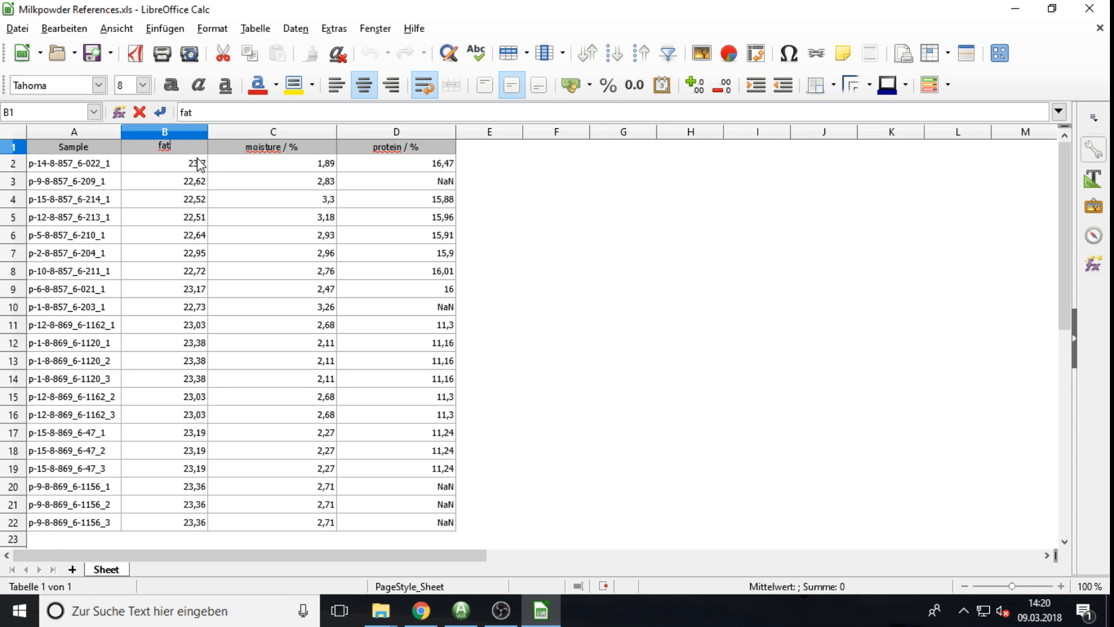
key("Return")
Step: Strip the units from the moisture and protein headers, leaving moisture and protein
key("Right")
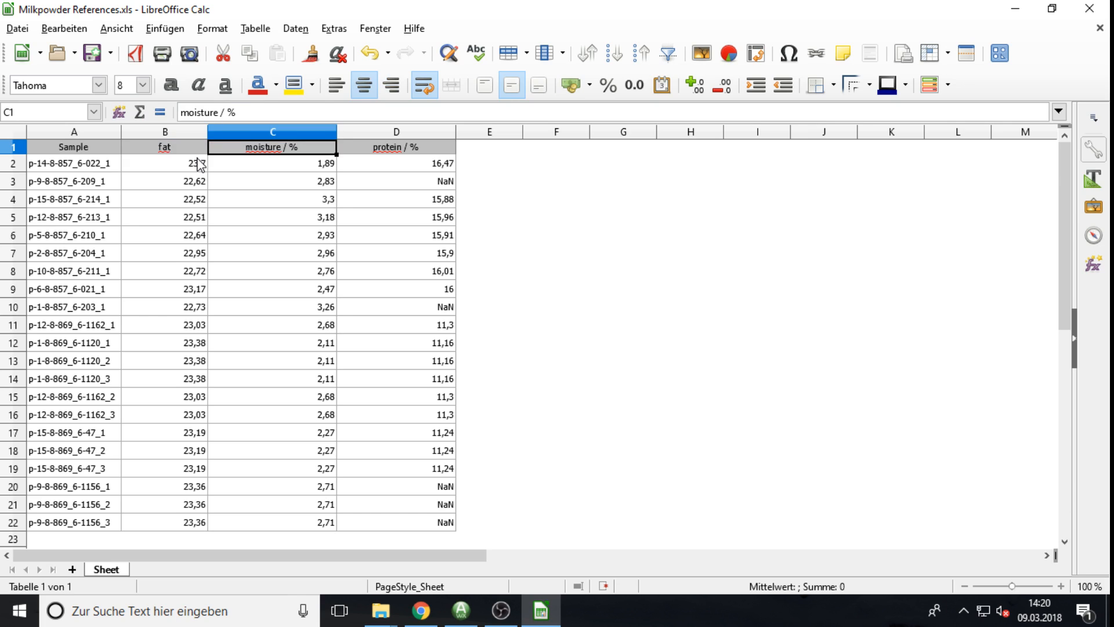
key("F2")
key("BackSpace")
key("BackSpace")
key("BackSpace")
key("BackSpace")
key("BackSpace")
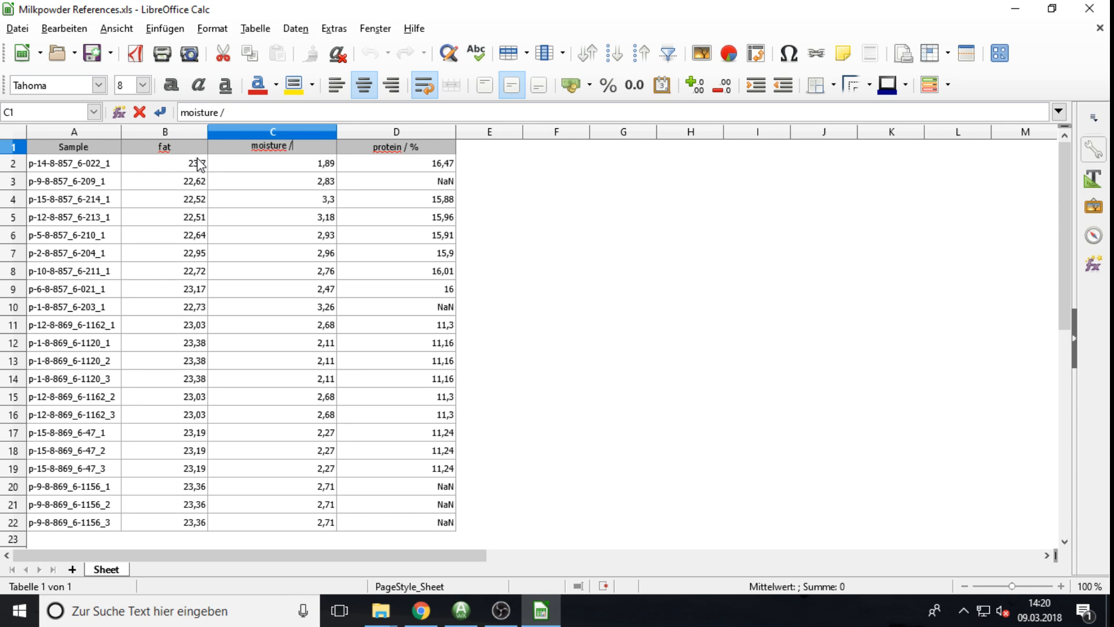
type("e")
key("Return")
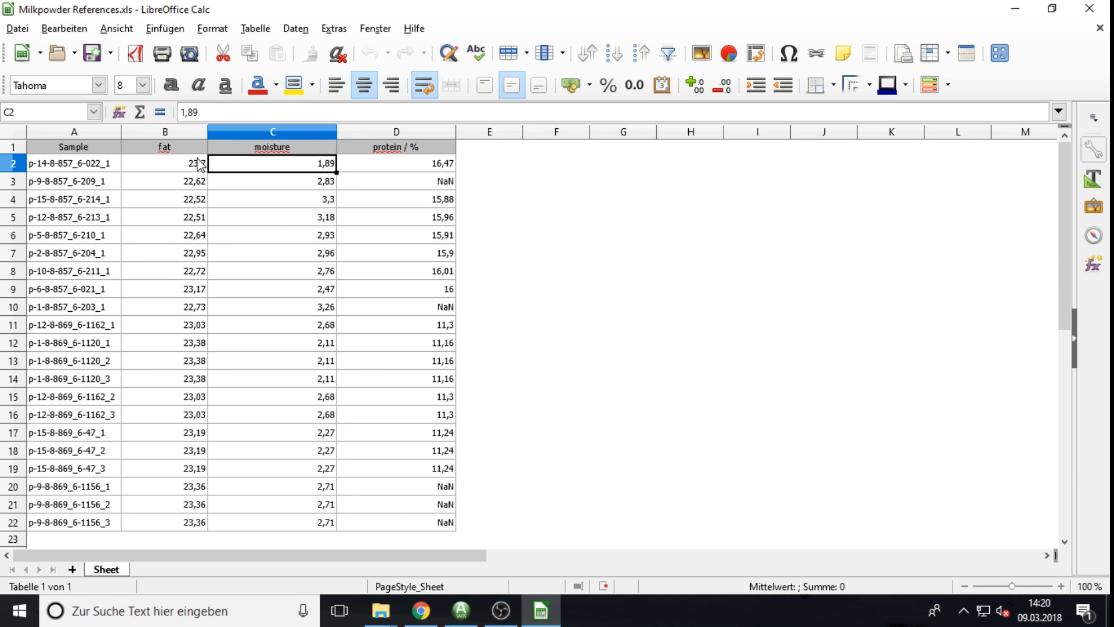
key("Up")
key("Right")
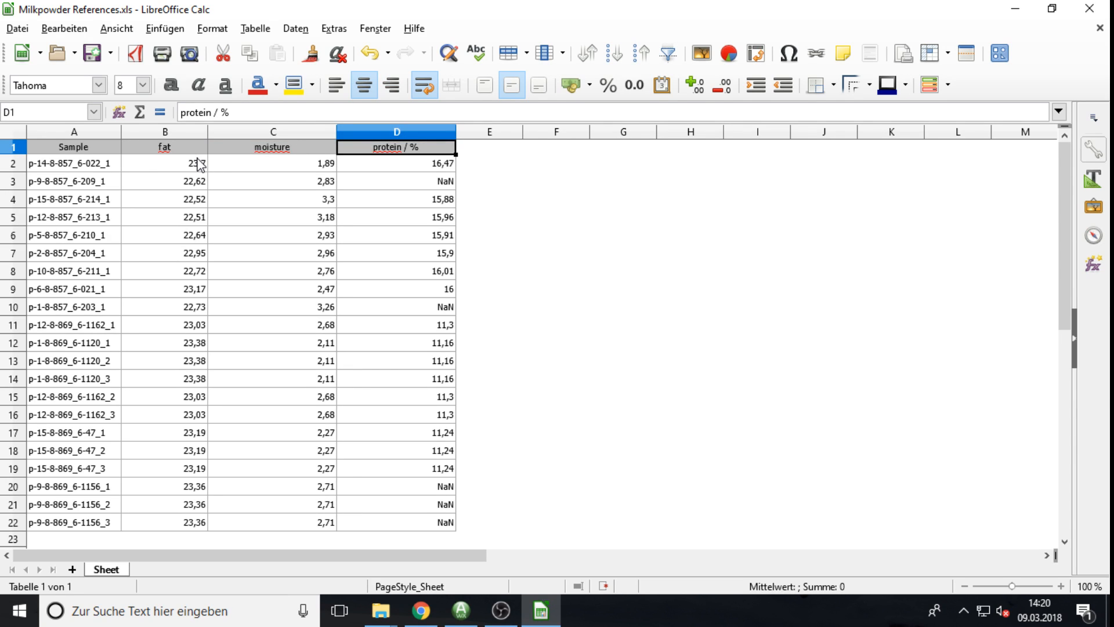
key("F2")
key("BackSpace")
key("BackSpace")
key("BackSpace")
key("BackSpace")
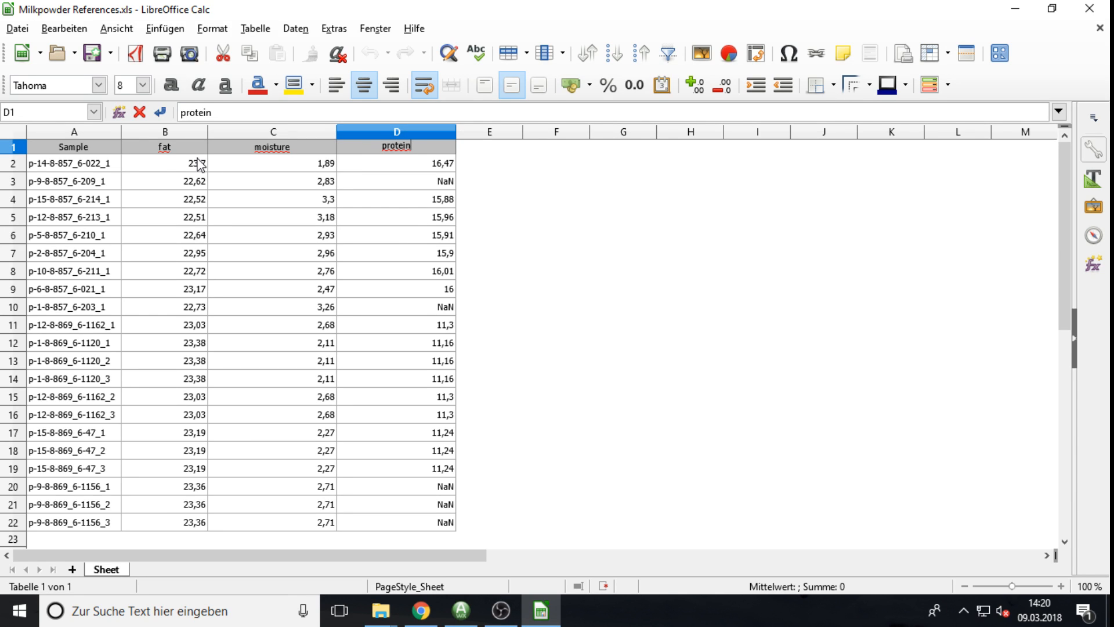
key("Return")
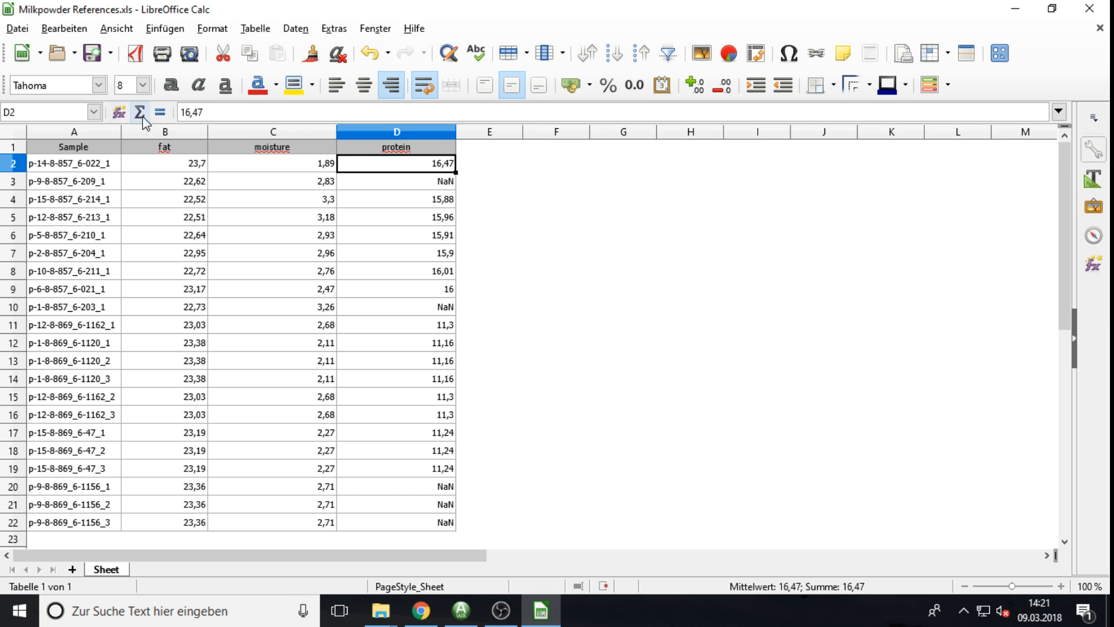
Step: Save the sheet as Milkpowder References.csv with ';' field separator, then close Calc
left_click(18, 29)
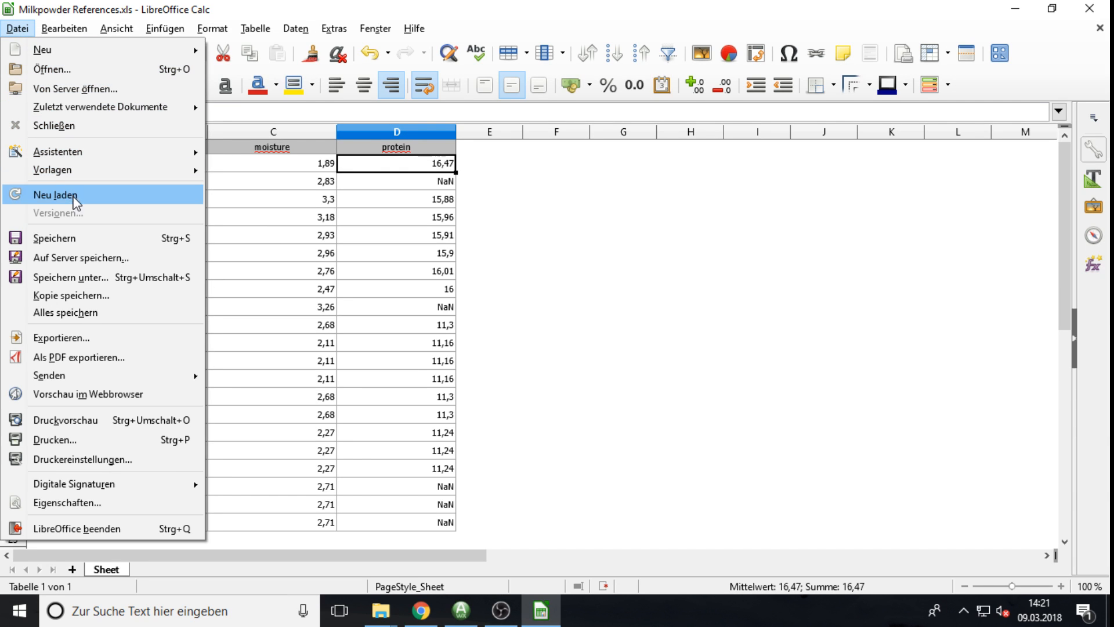
left_click(84, 278)
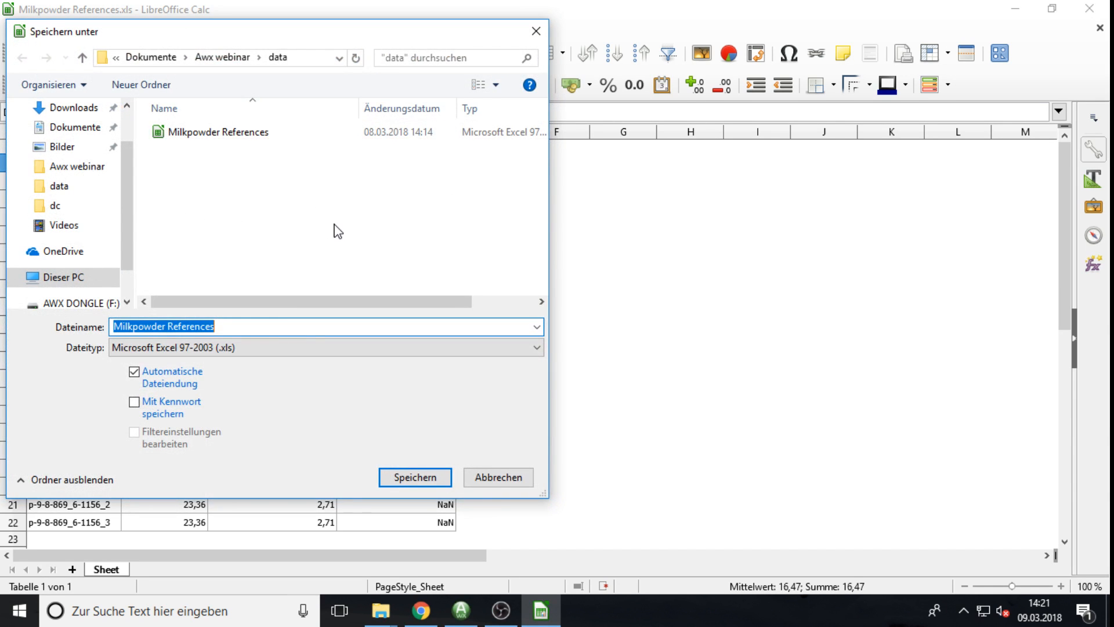
left_click(268, 347)
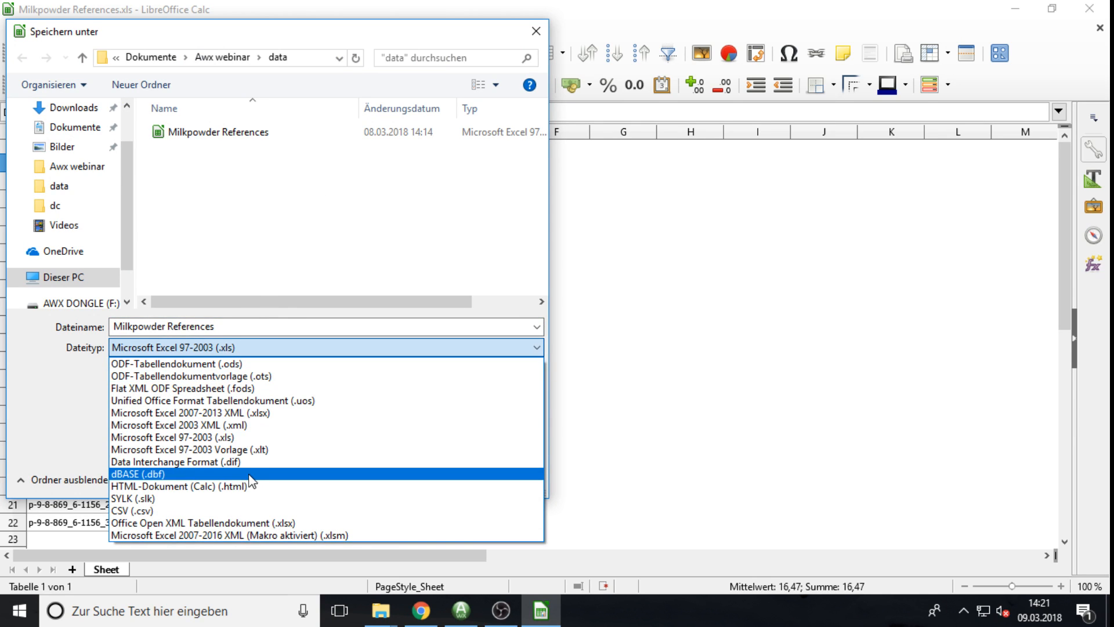
left_click(160, 511)
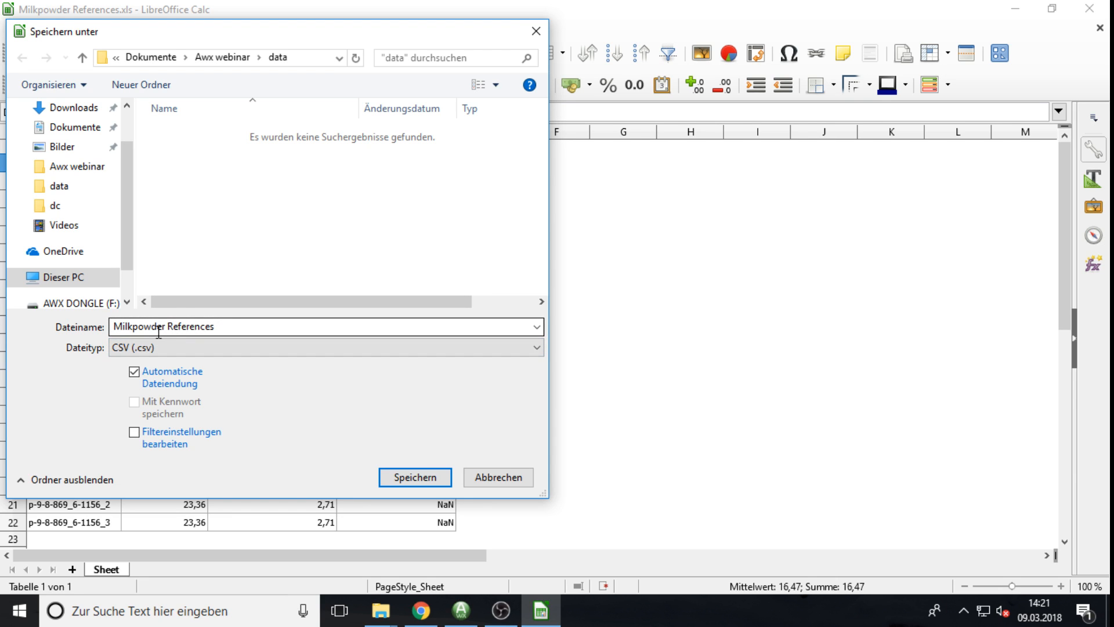
left_click(412, 479)
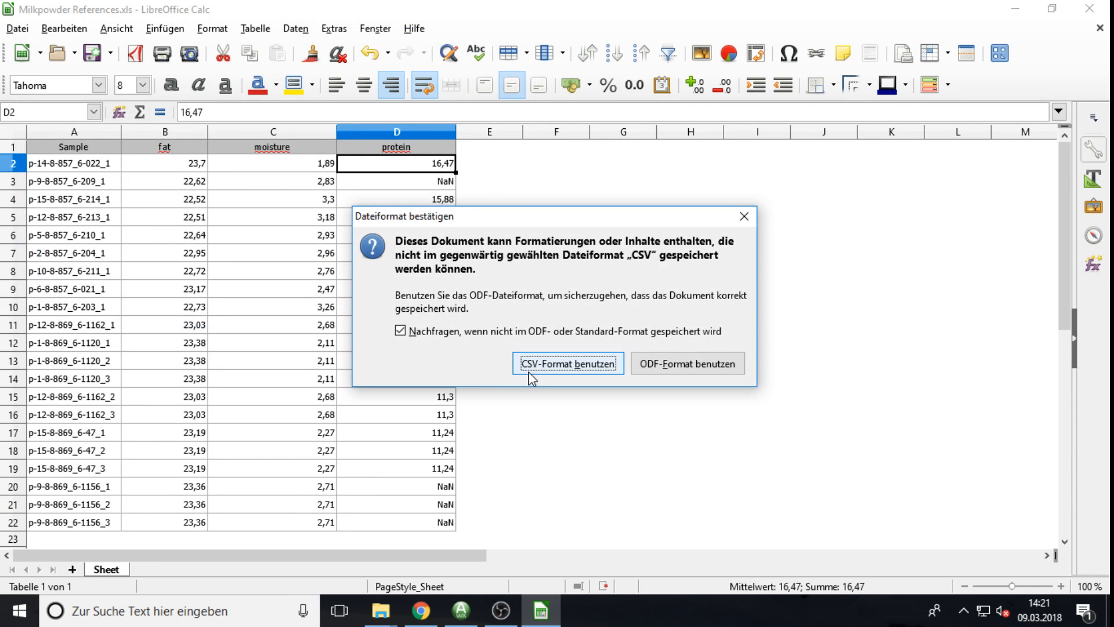
left_click(559, 367)
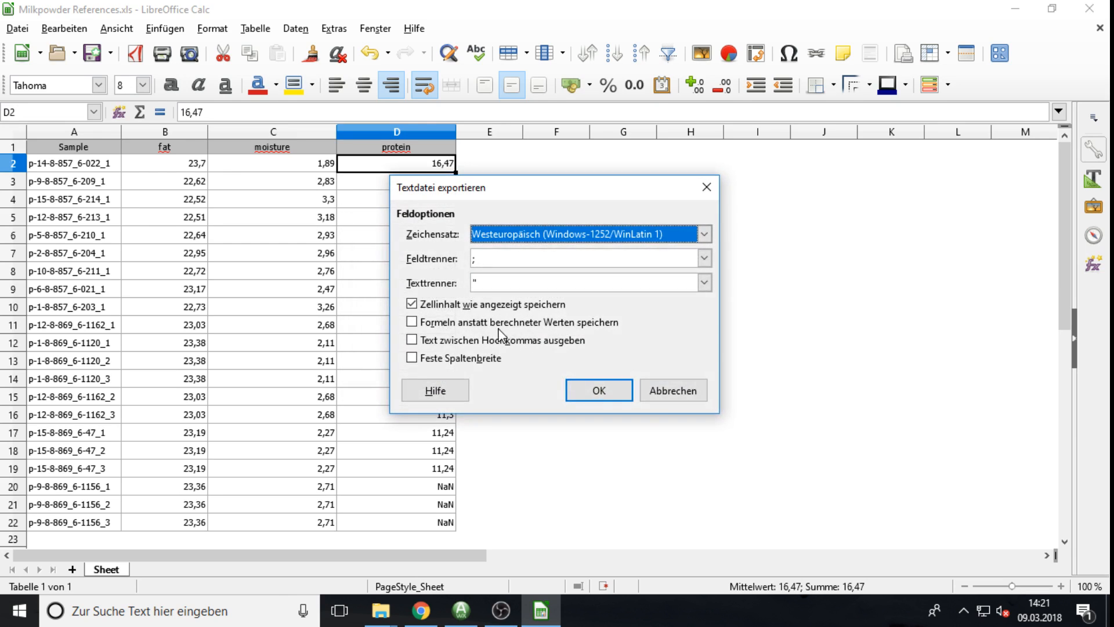
left_click(481, 261)
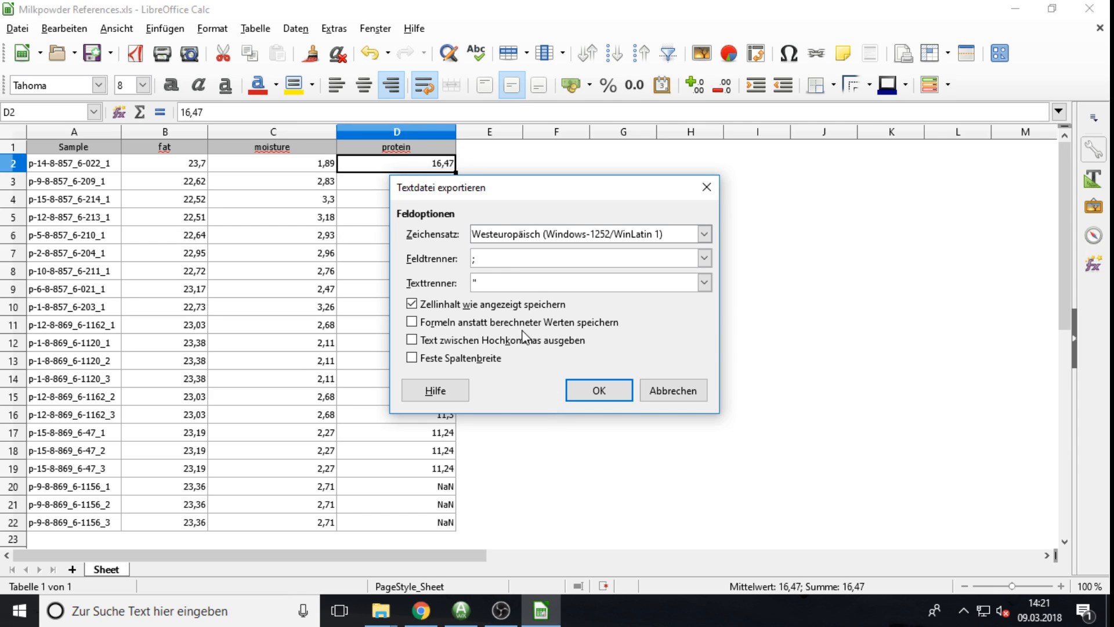
left_click(590, 397)
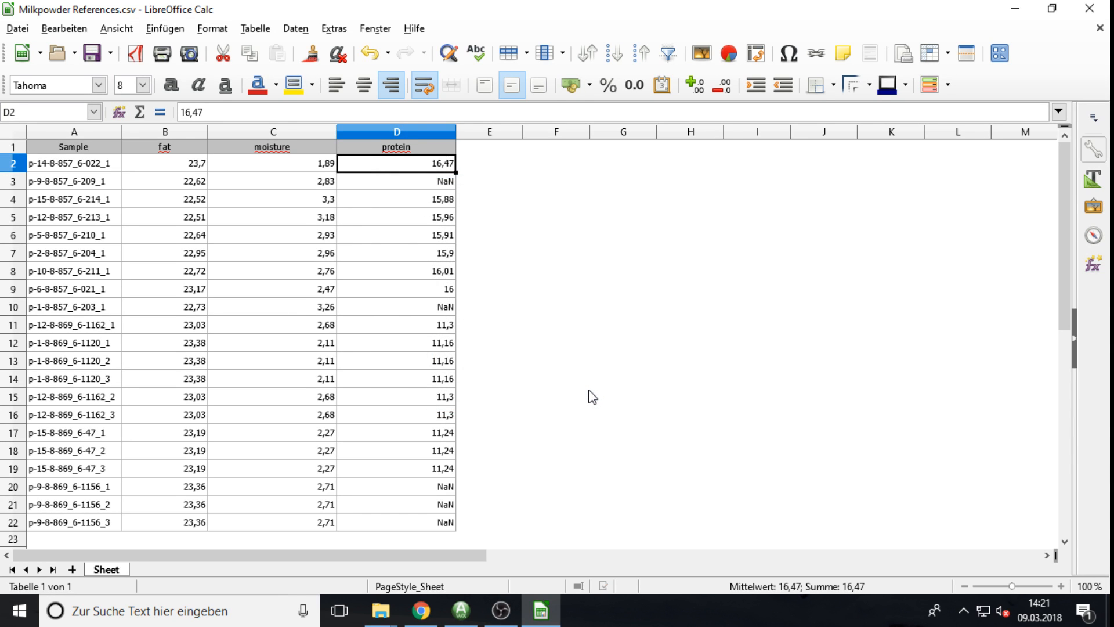
left_click(1090, 9)
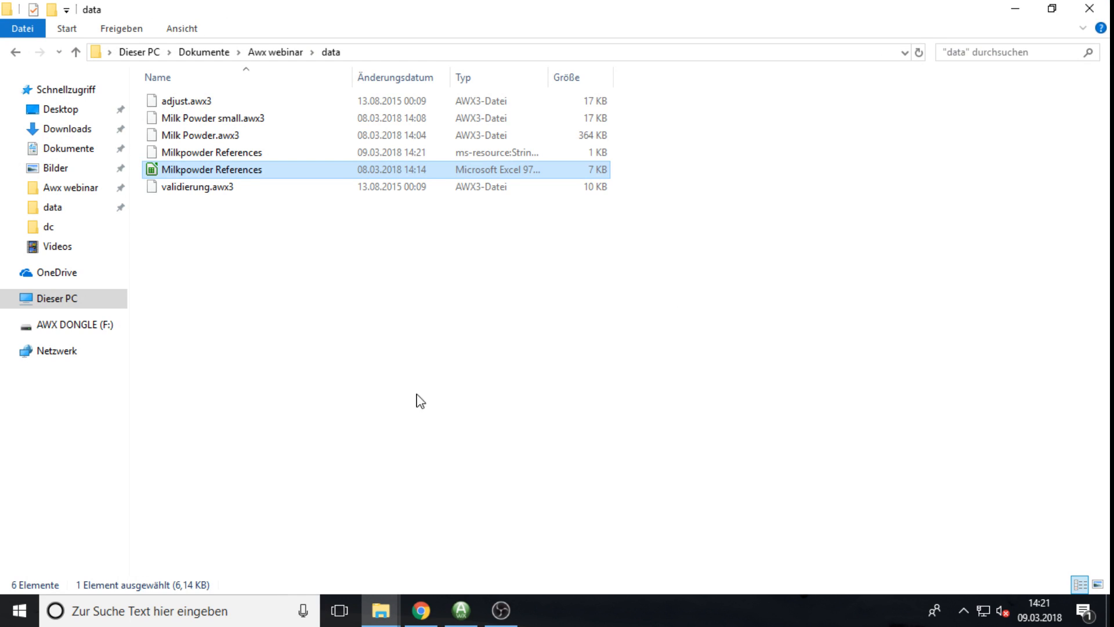
Step: Import the Milkpowder References file as reference values in Application worx
left_click(473, 608)
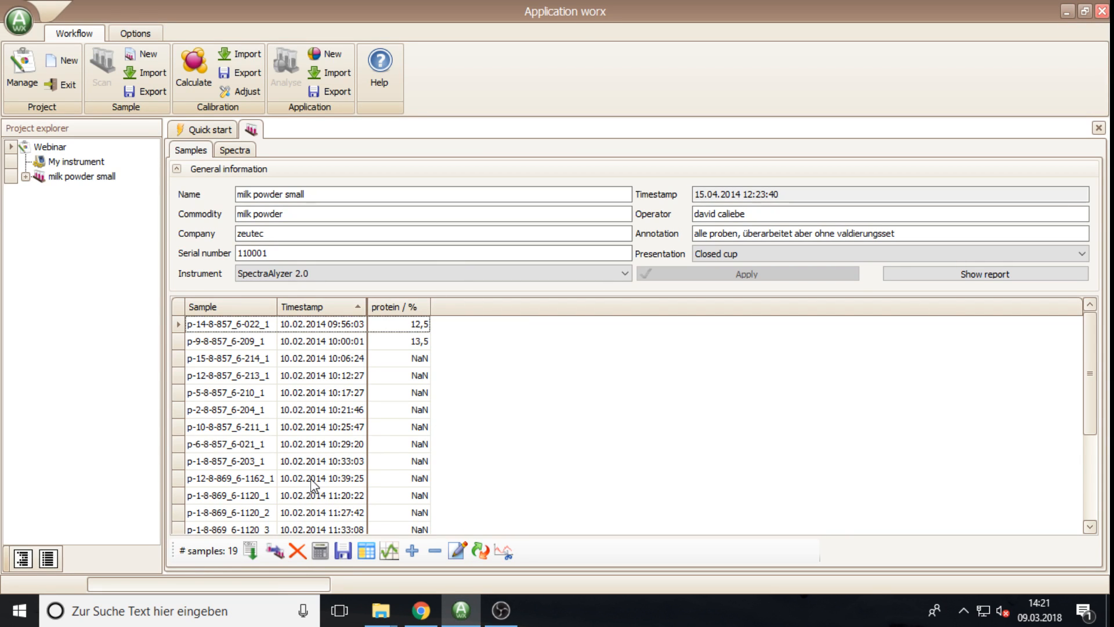
left_click(253, 554)
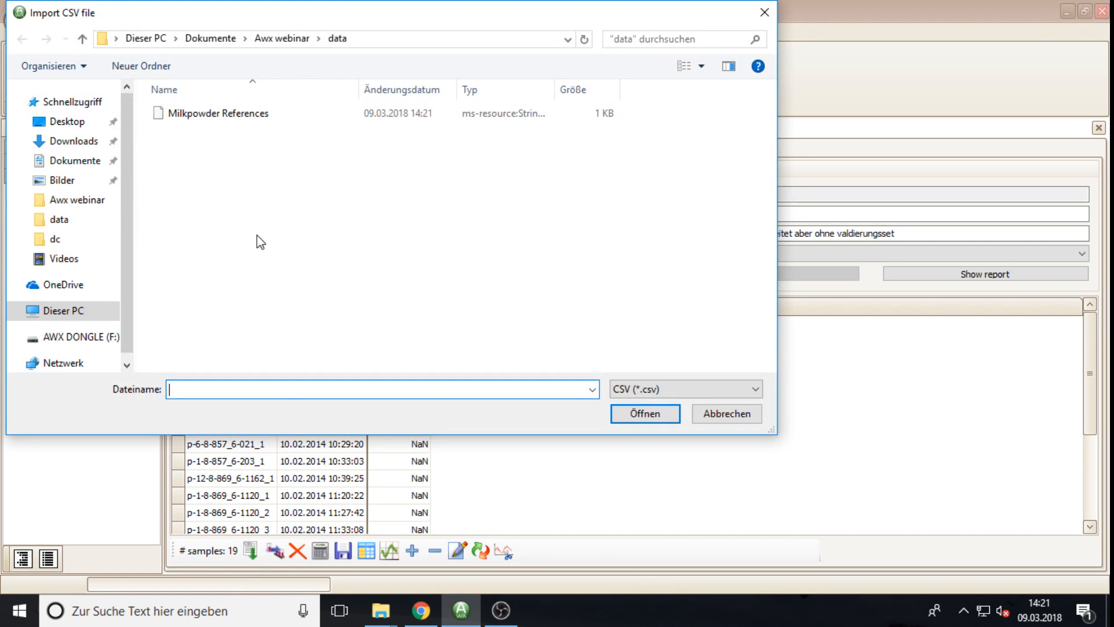
left_click(199, 118)
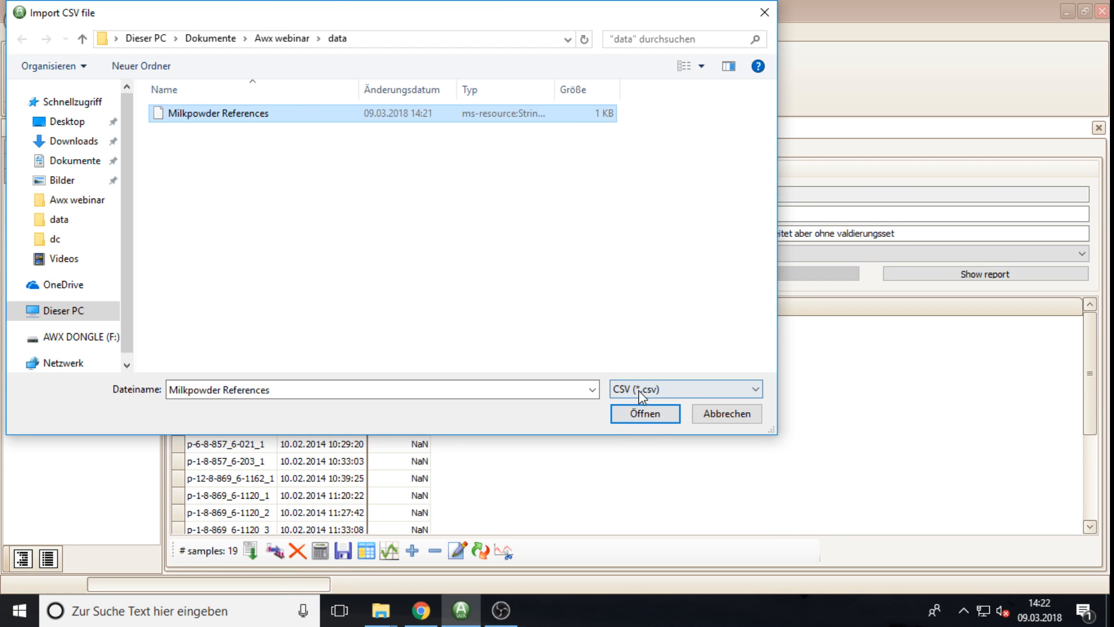
left_click(644, 416)
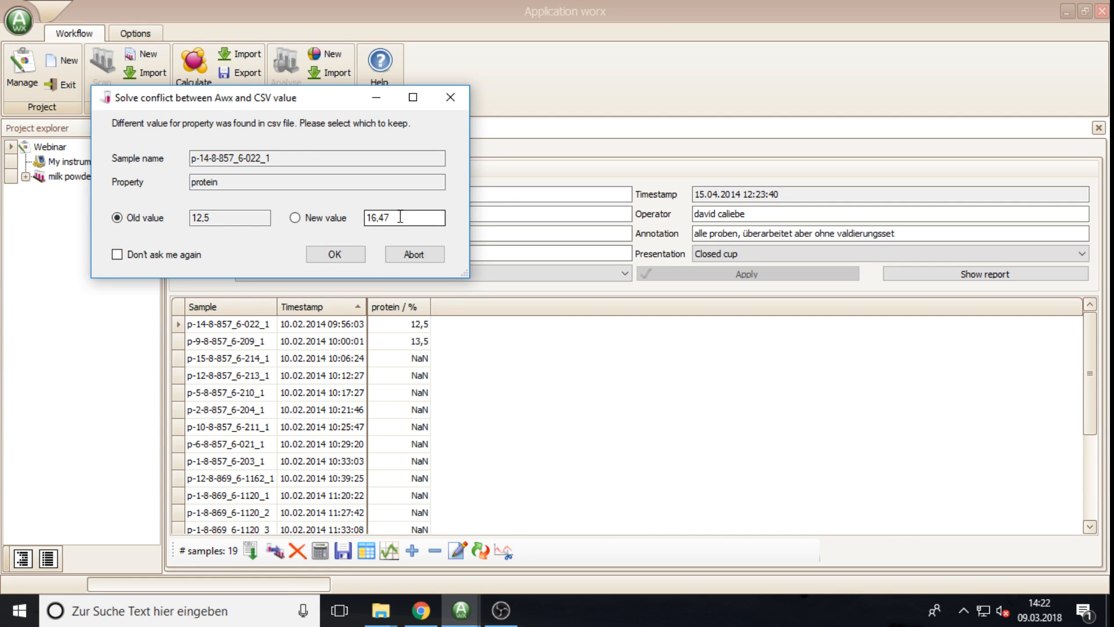
Step: Keep the new CSV values in conflicts, such as protein 16,47, for all remaining conflicts
left_click(295, 218)
left_click(337, 256)
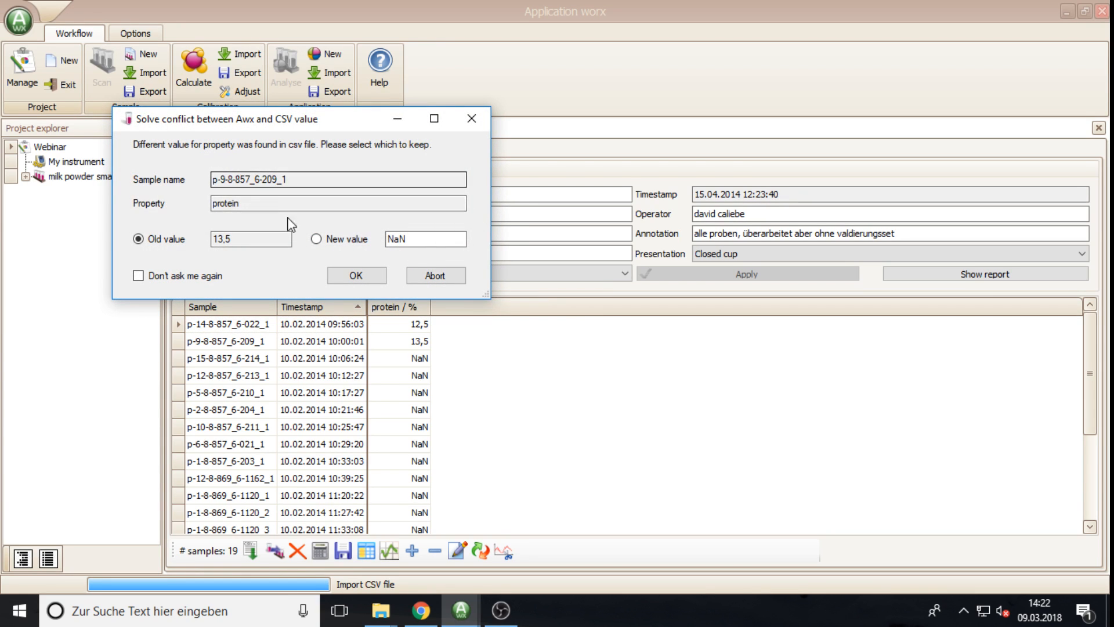
left_click(342, 242)
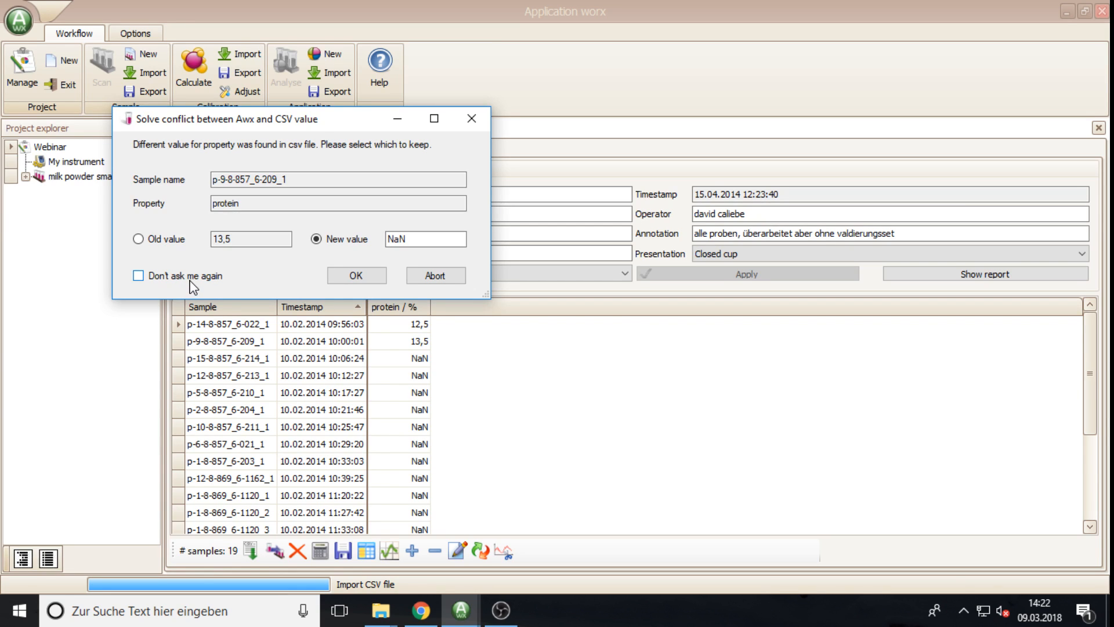
left_click(138, 276)
left_click(352, 278)
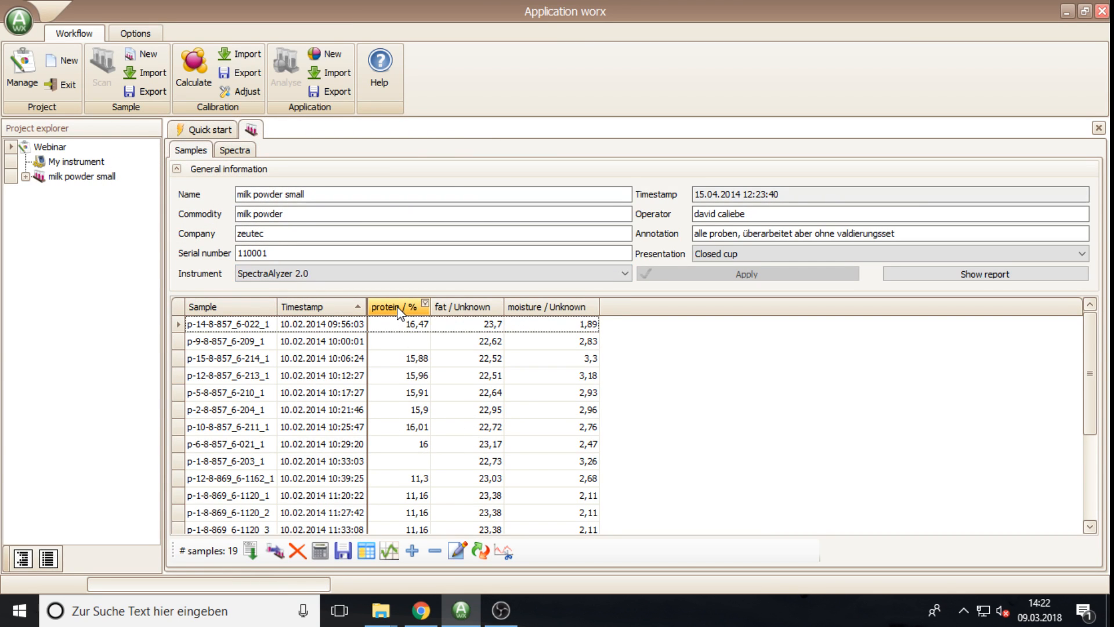
Step: Replace the fat / Unknown property with fat / %
scroll(406, 485, "down", 3)
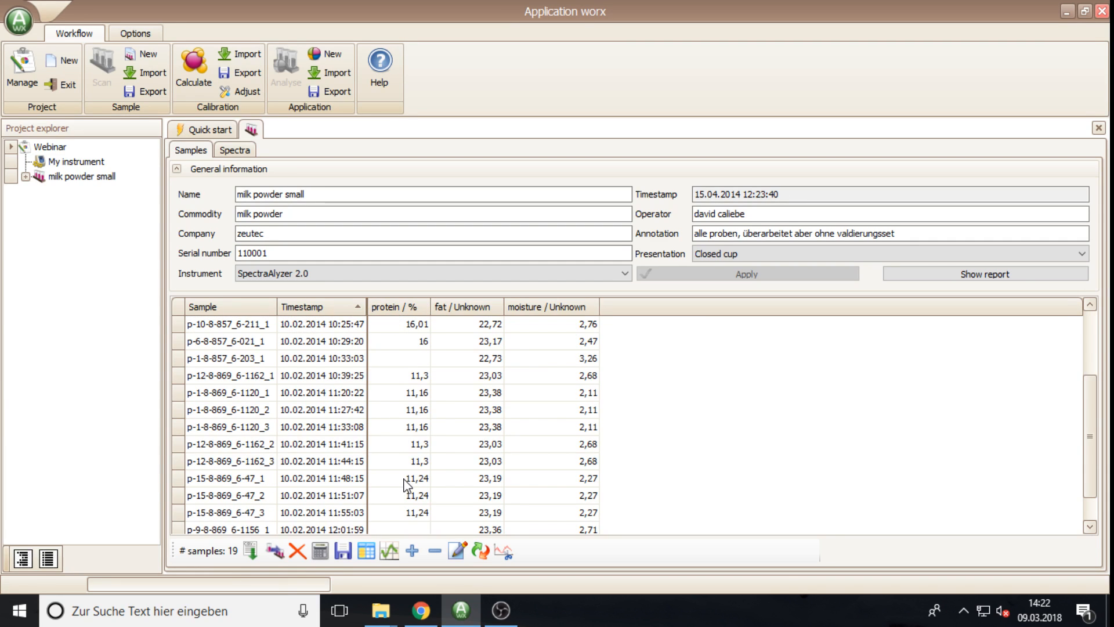
scroll(406, 485, "up", 3)
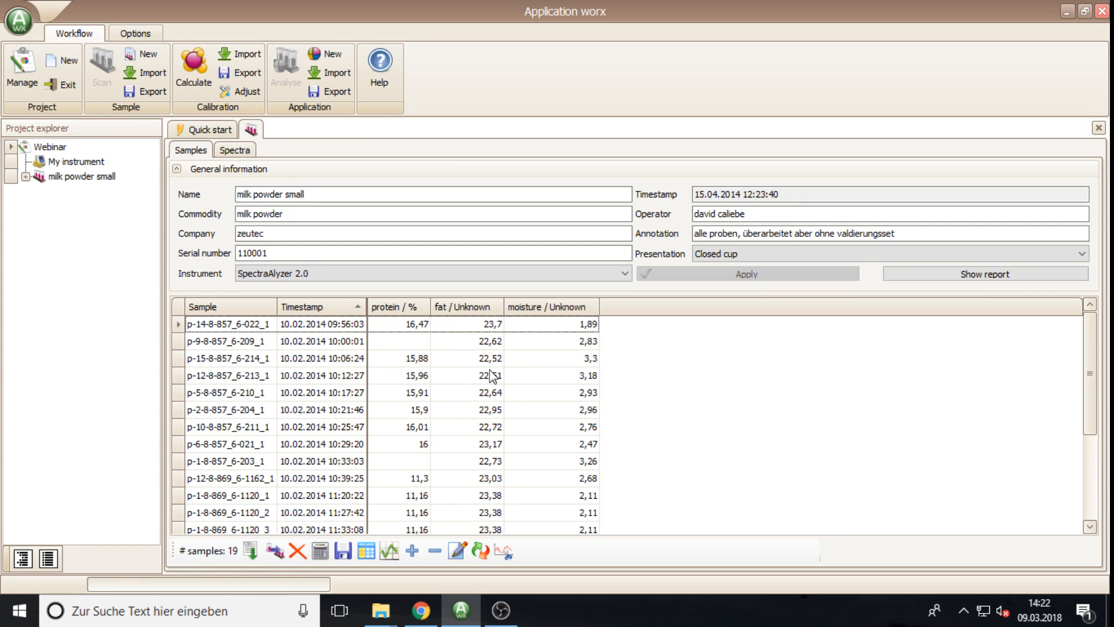
left_click(482, 555)
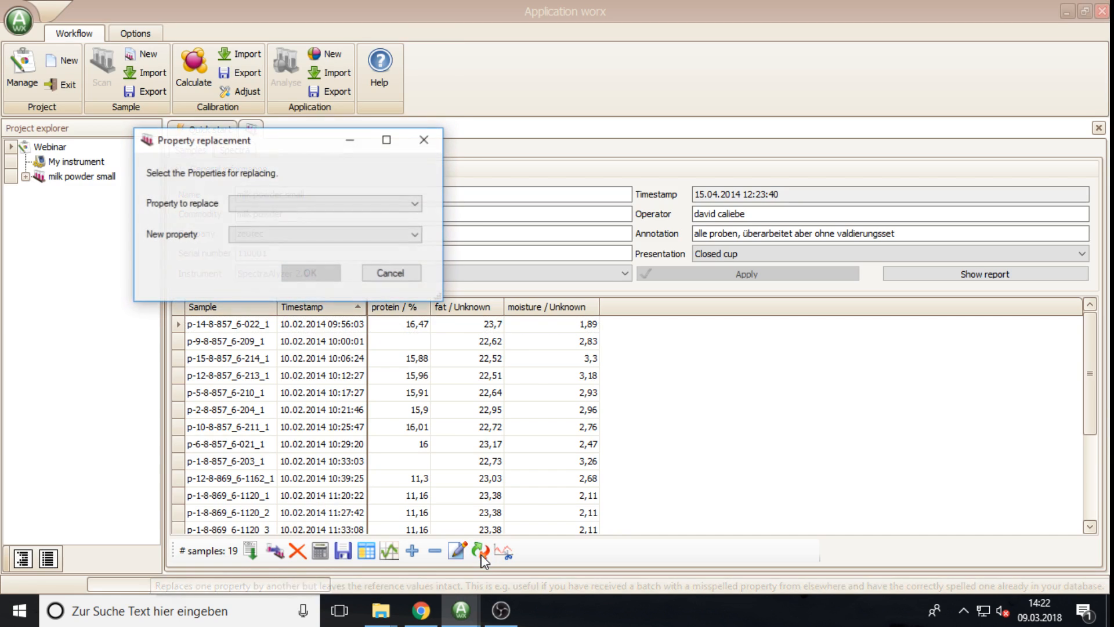
left_click(310, 206)
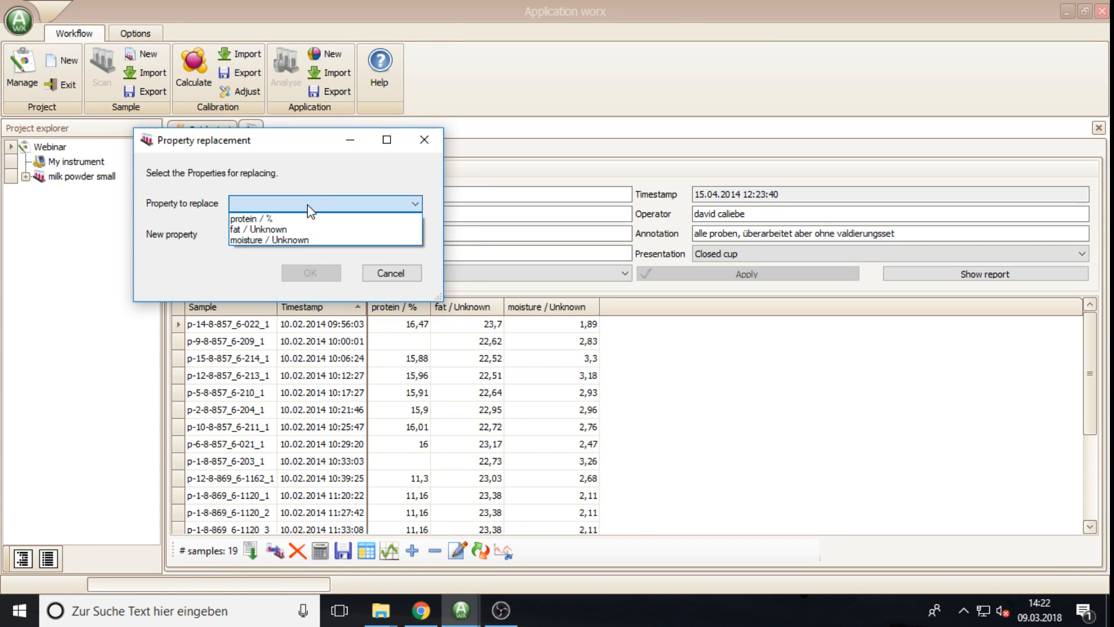
left_click(264, 229)
left_click(282, 236)
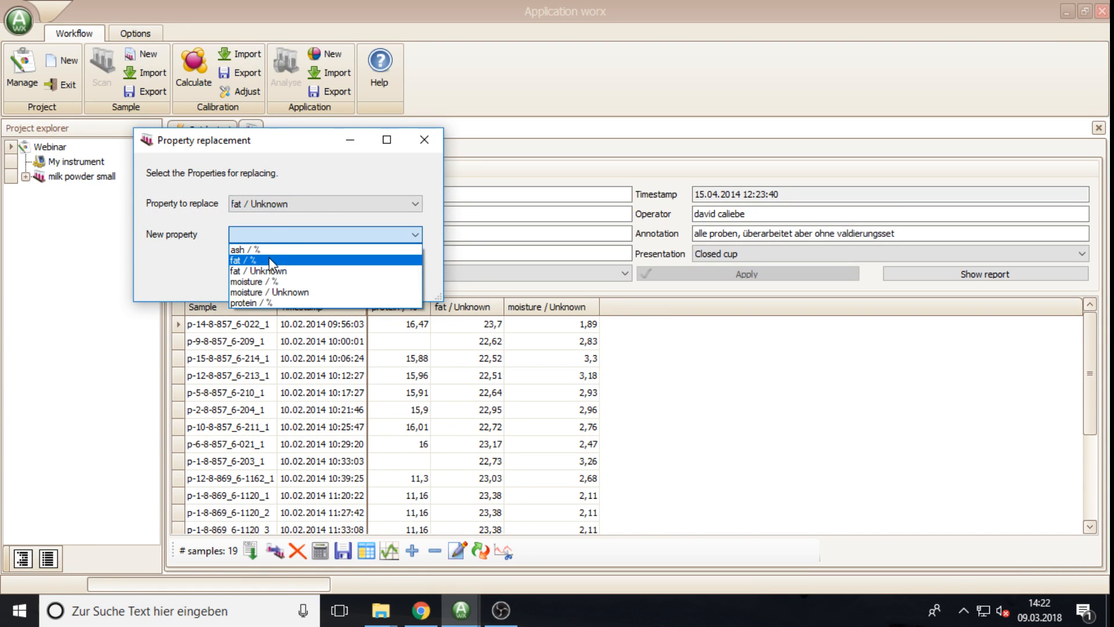
left_click(269, 260)
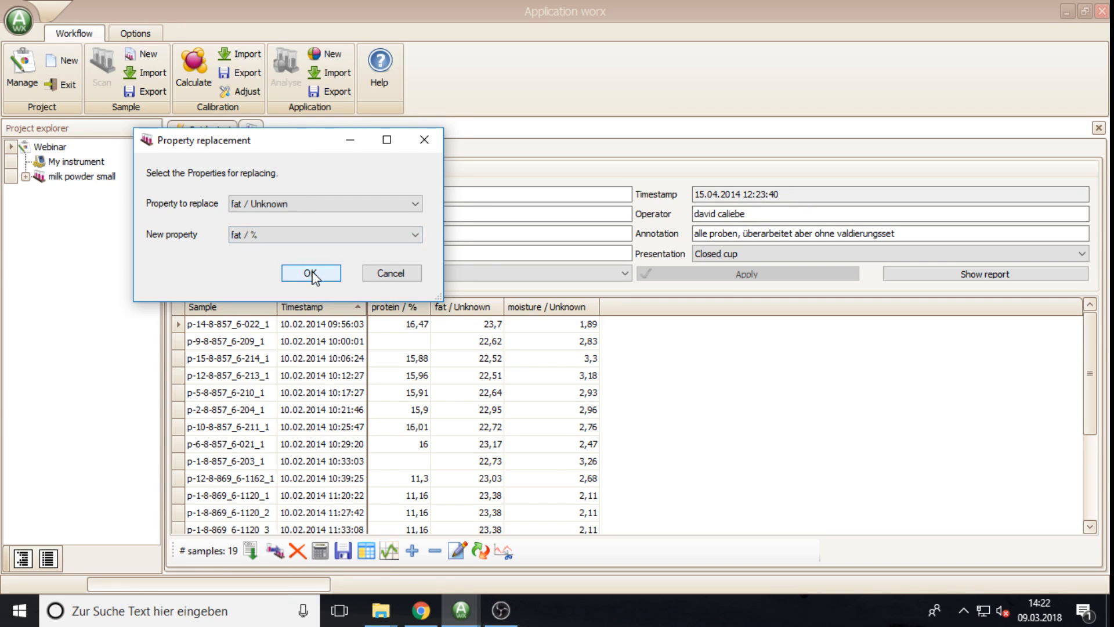
left_click(314, 276)
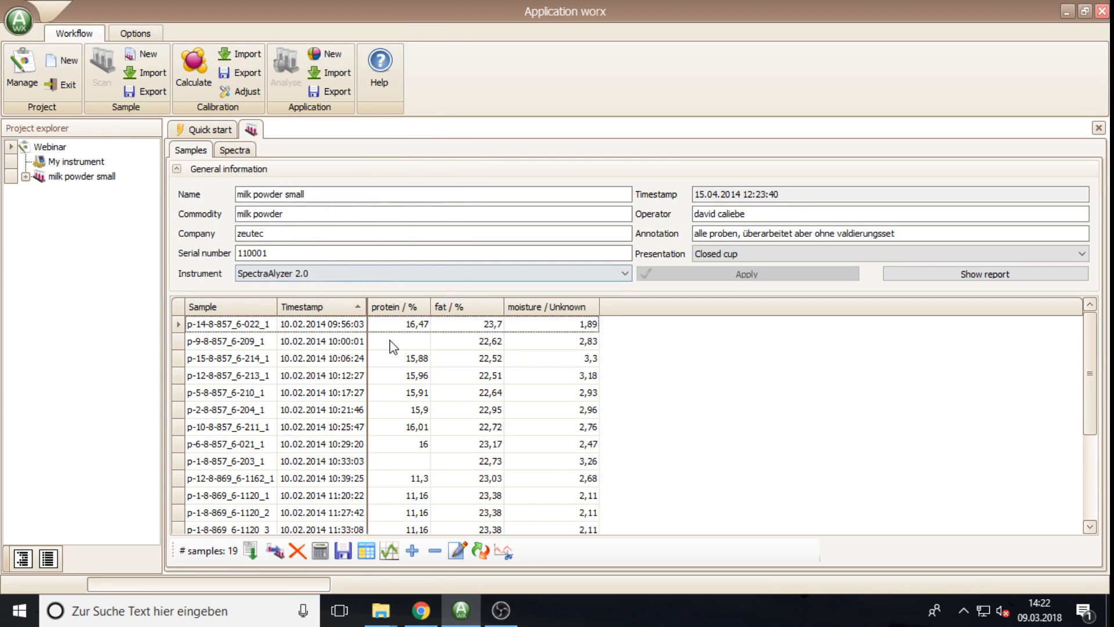
Step: Replace the moisture / Unknown property with moisture / %
left_click(480, 551)
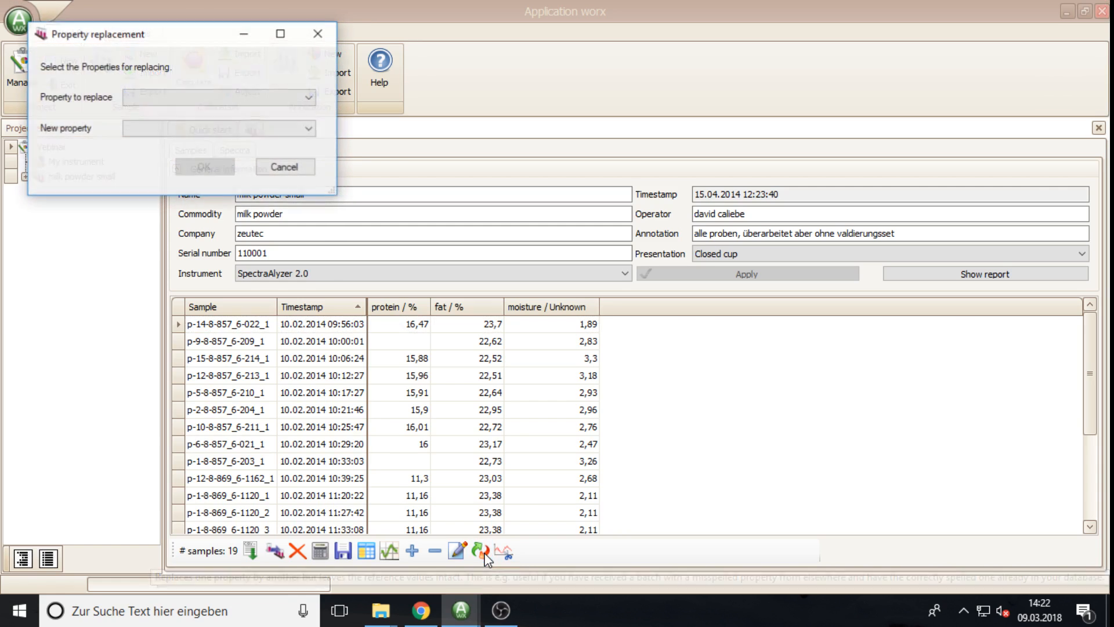
left_click(223, 103)
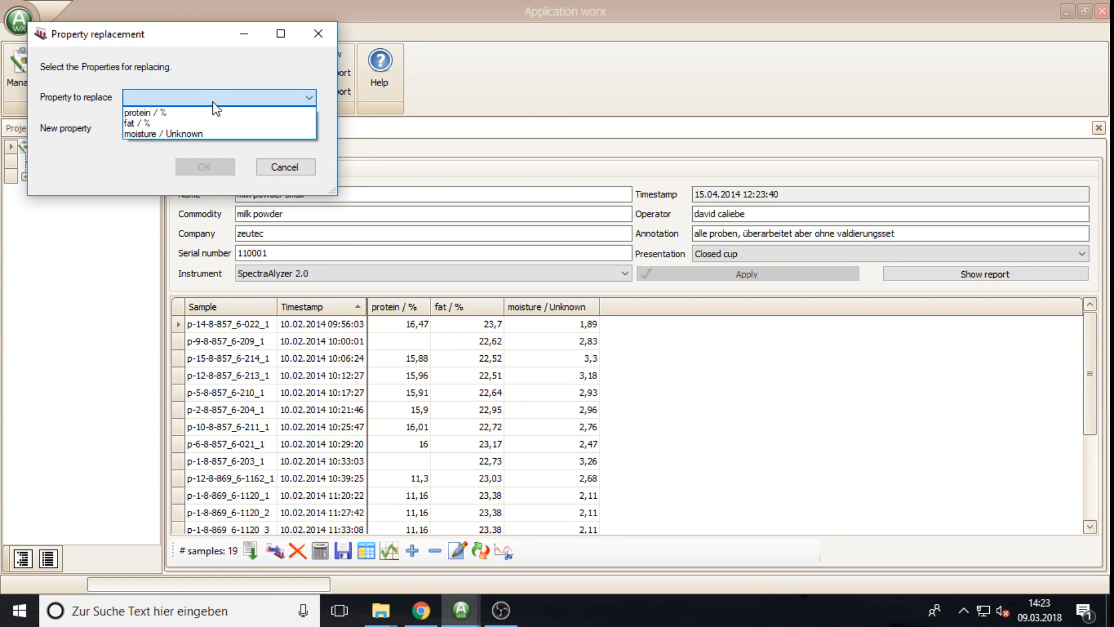
left_click(155, 134)
left_click(159, 129)
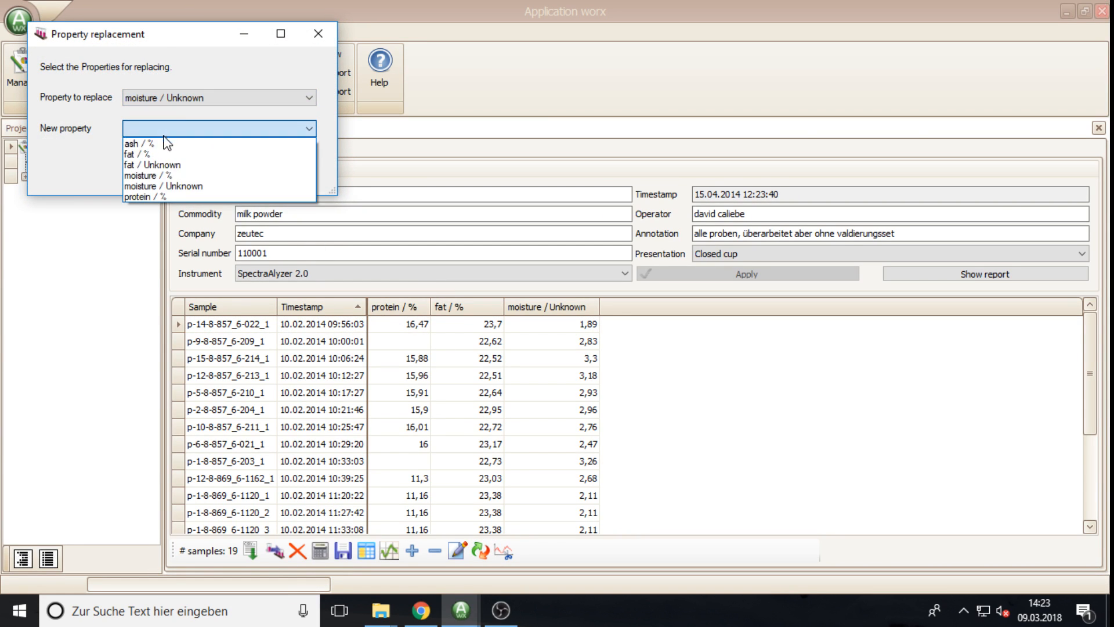
left_click(172, 182)
left_click(208, 174)
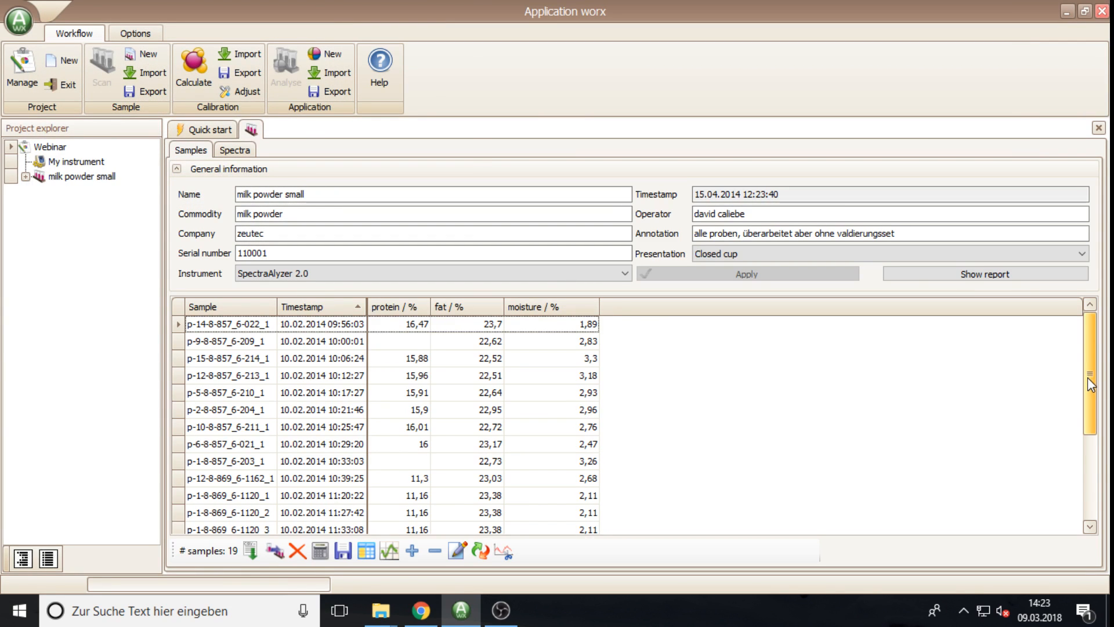
left_click_drag(1088, 378, 1095, 346)
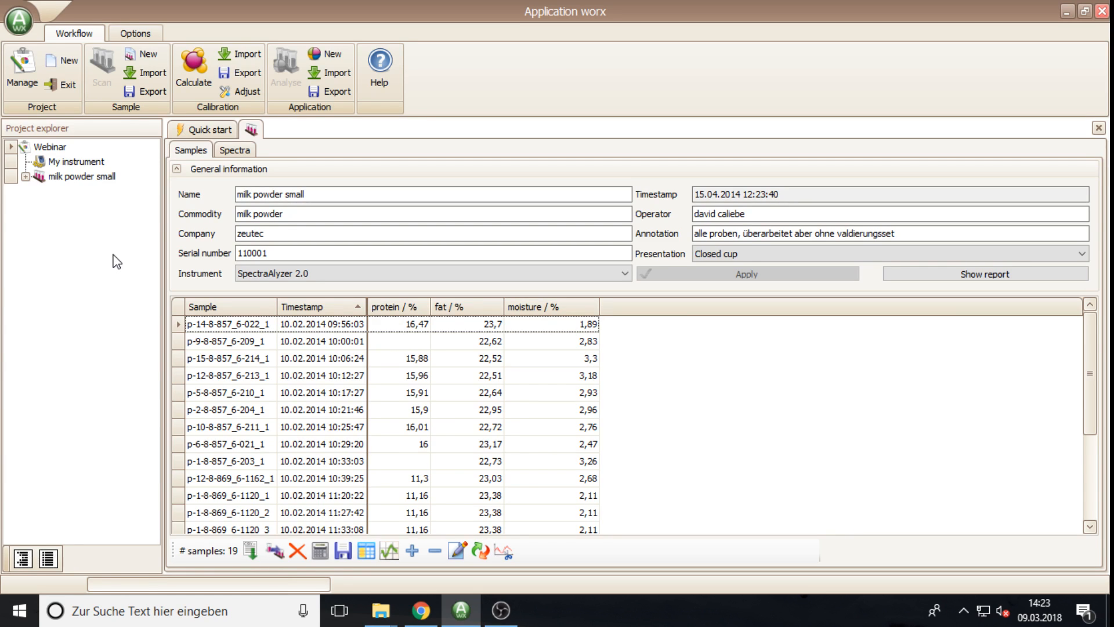
Step: Import the Milk Powder.awx3 batch file and select the new 335-sample milk powder project
left_click(148, 76)
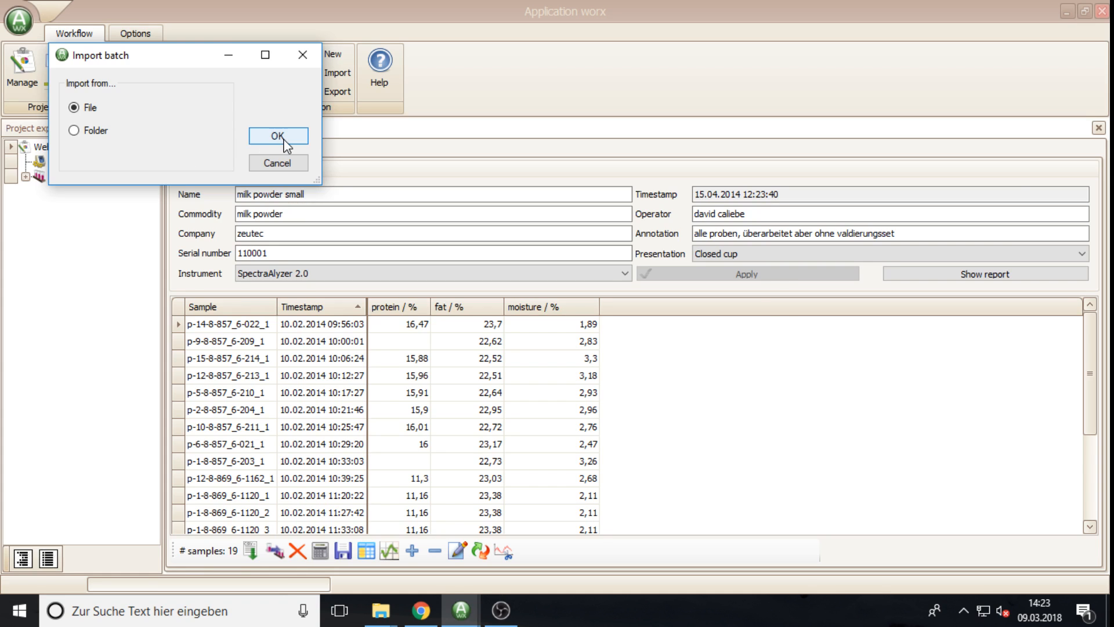
left_click(279, 137)
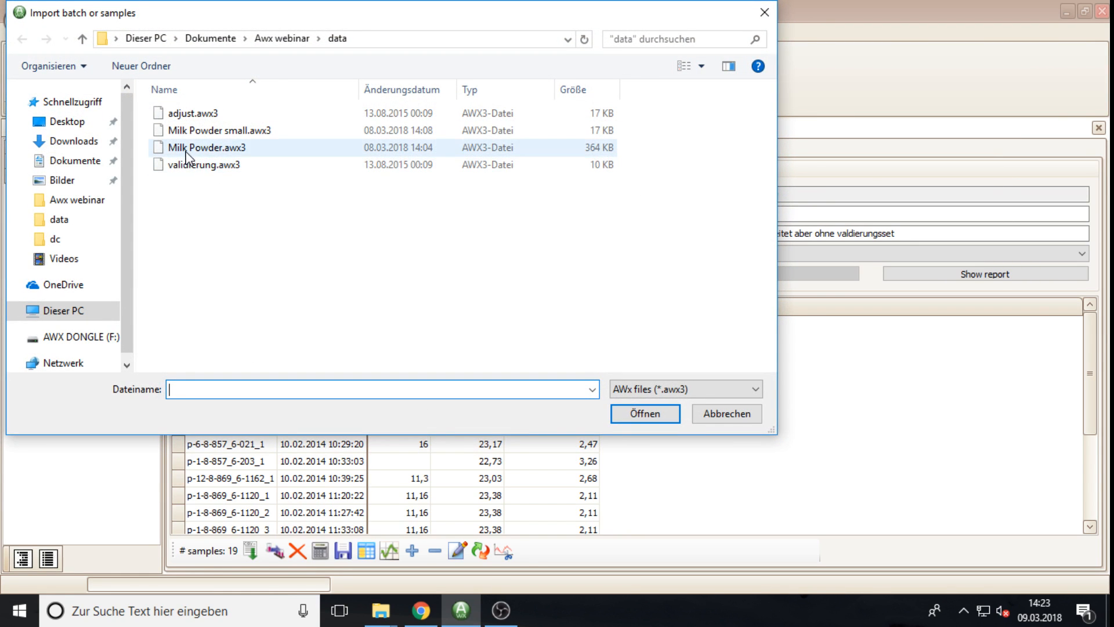
left_click(187, 152)
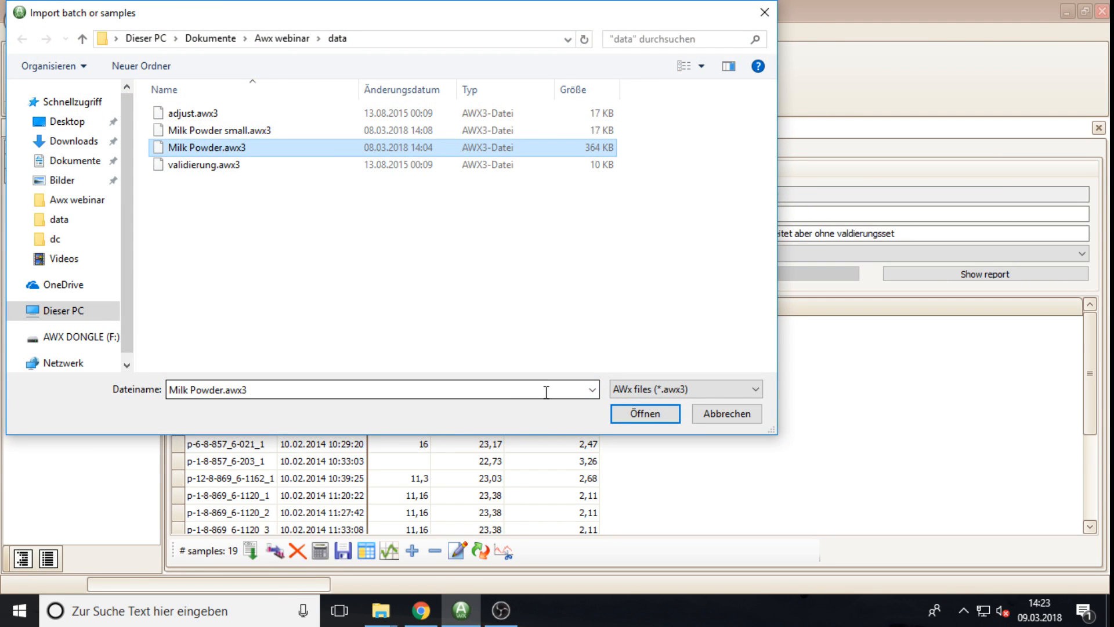
left_click(638, 416)
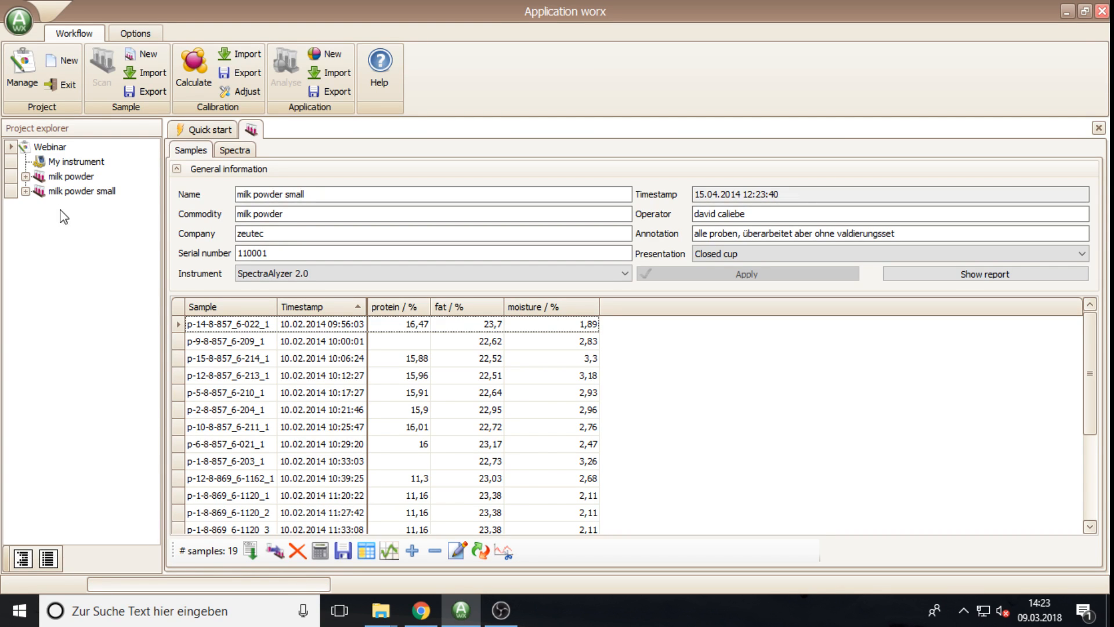
left_click(70, 177)
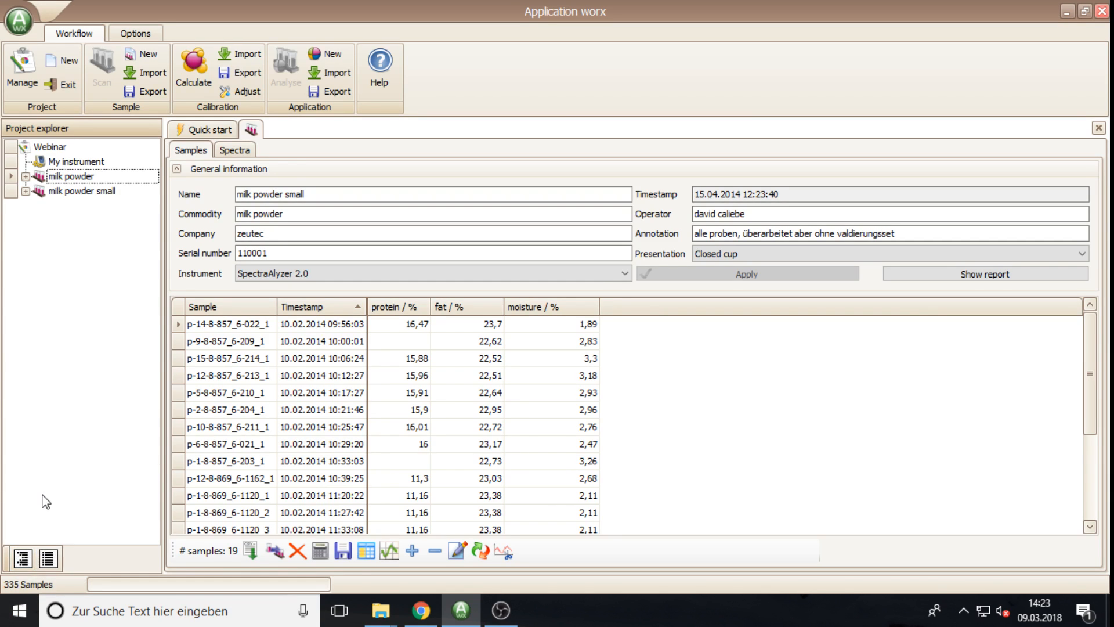
double_click(45, 177)
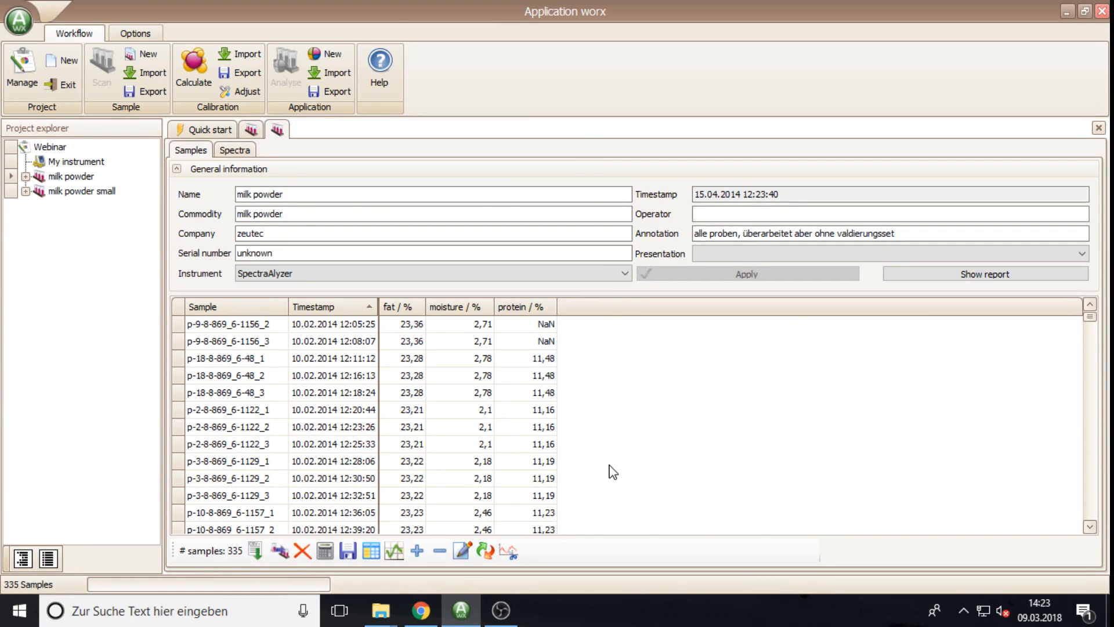
scroll(608, 438, "down", 1)
scroll(608, 438, "down", 20)
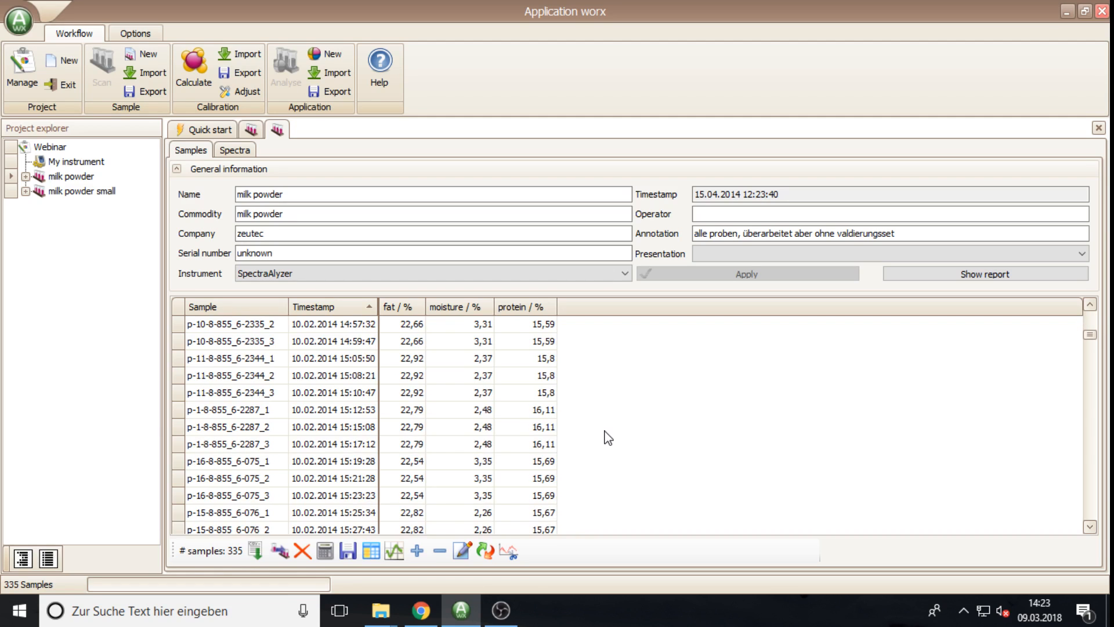
scroll(610, 445, "down", 20)
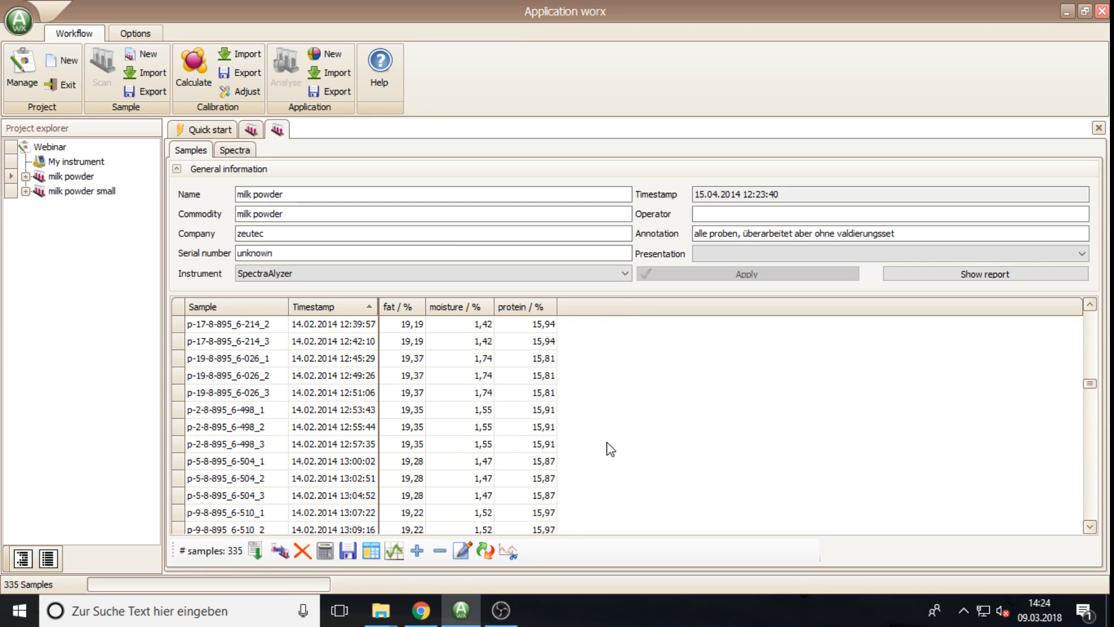
scroll(617, 475, "down", 6)
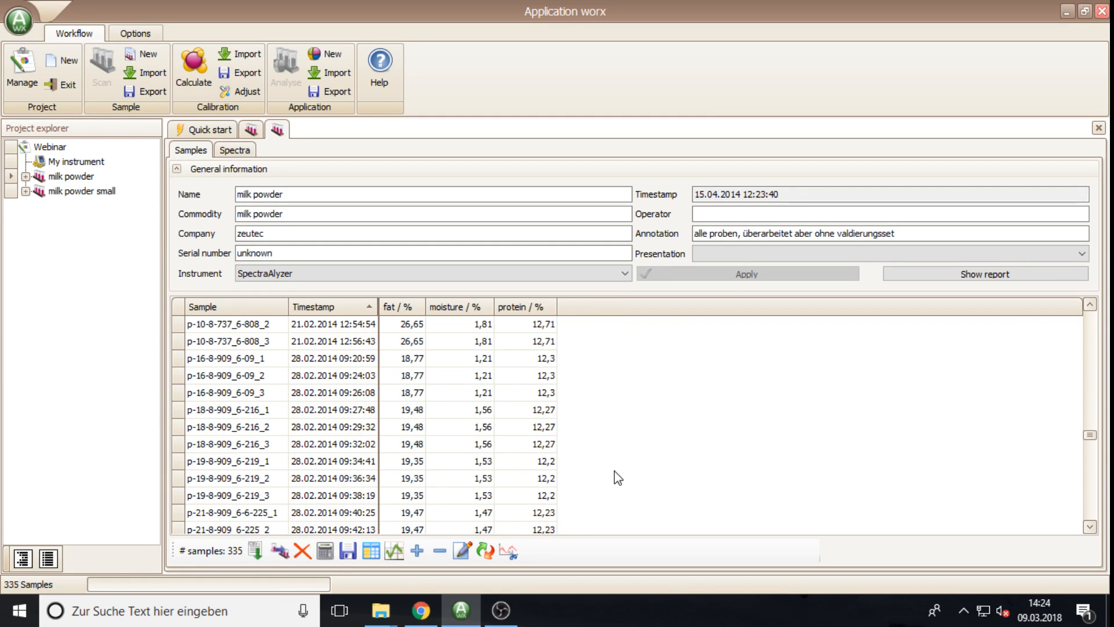
scroll(615, 475, "up", 20)
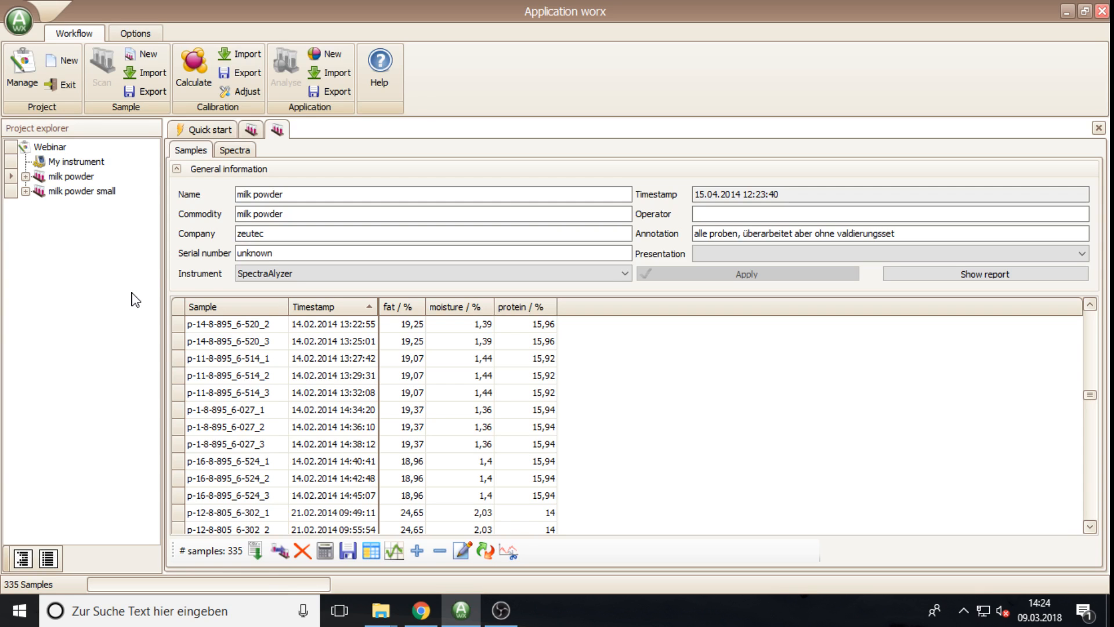
Step: With the Webinar project selected, start a new calibration of type MLR
left_click(62, 149)
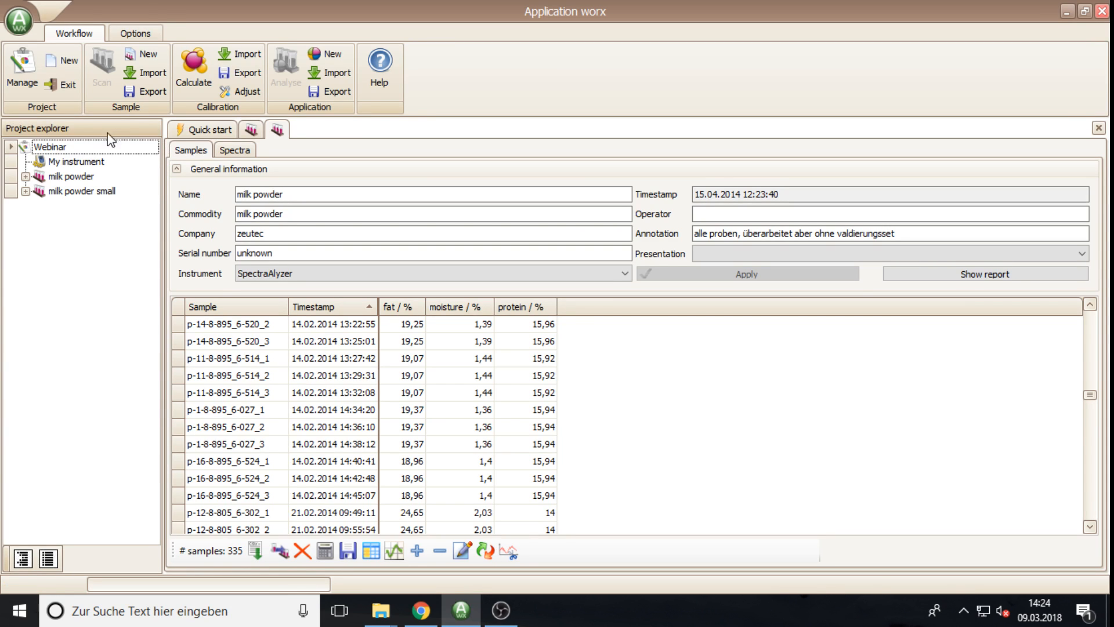
left_click(195, 72)
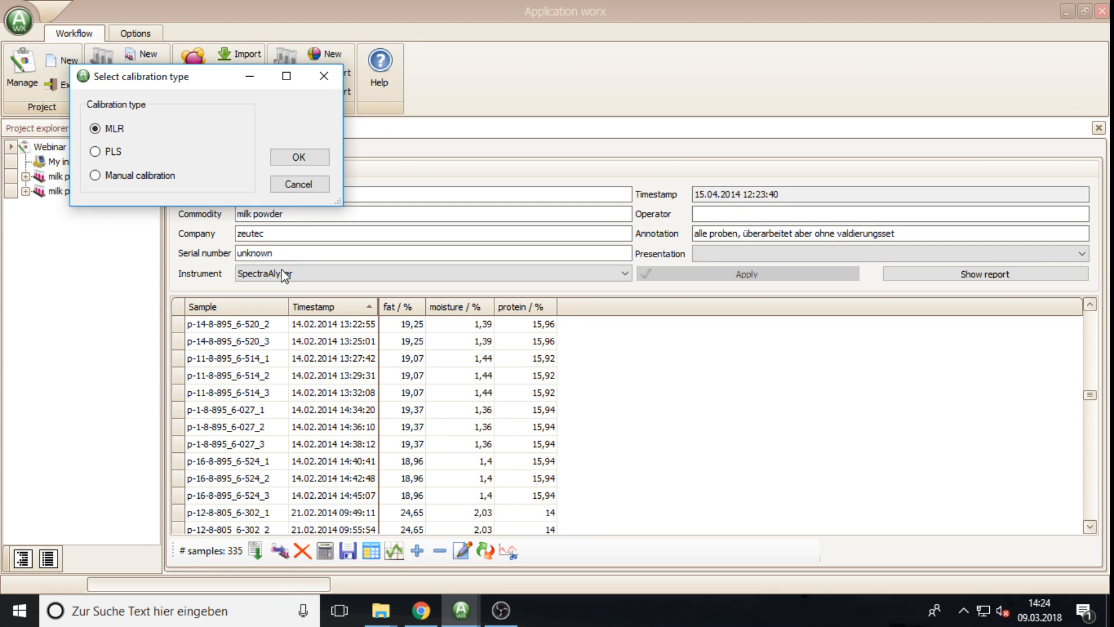
left_click(114, 152)
left_click(120, 178)
left_click(110, 134)
left_click(299, 161)
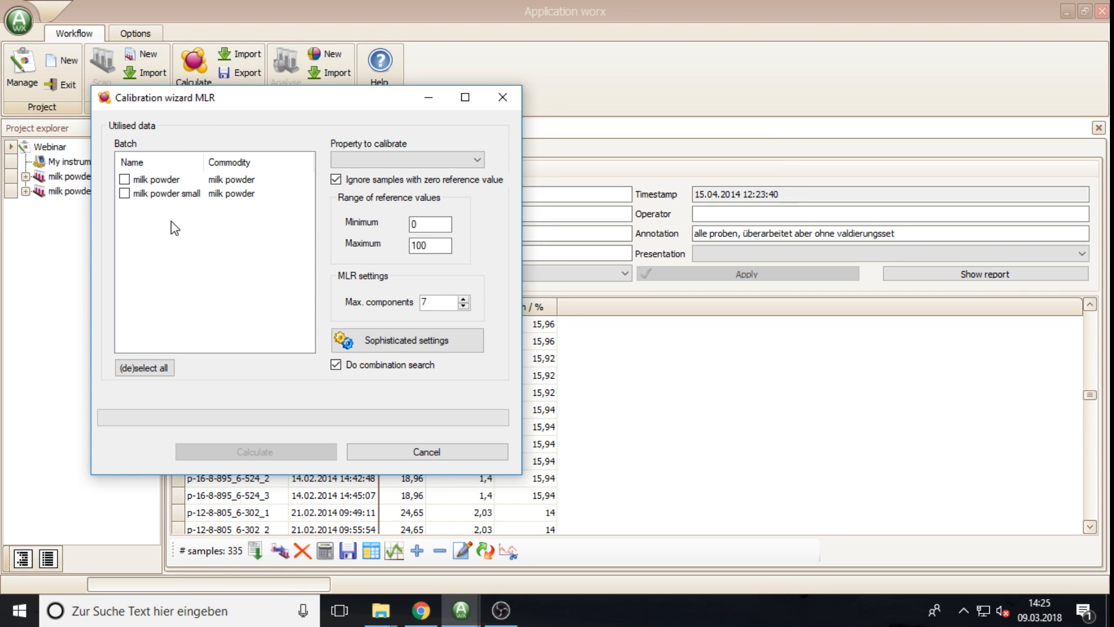
Step: Include milk powder and milk powder small, keep fat, set reference range 0–100, then open Sophisticated settings
left_click(124, 179)
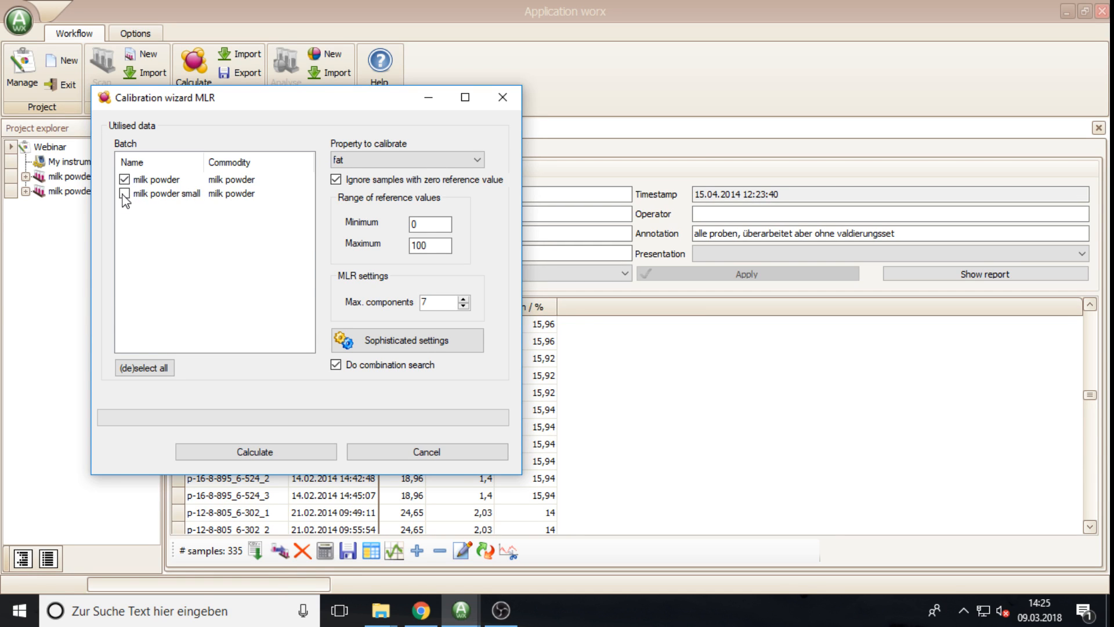
left_click(124, 193)
left_click(469, 161)
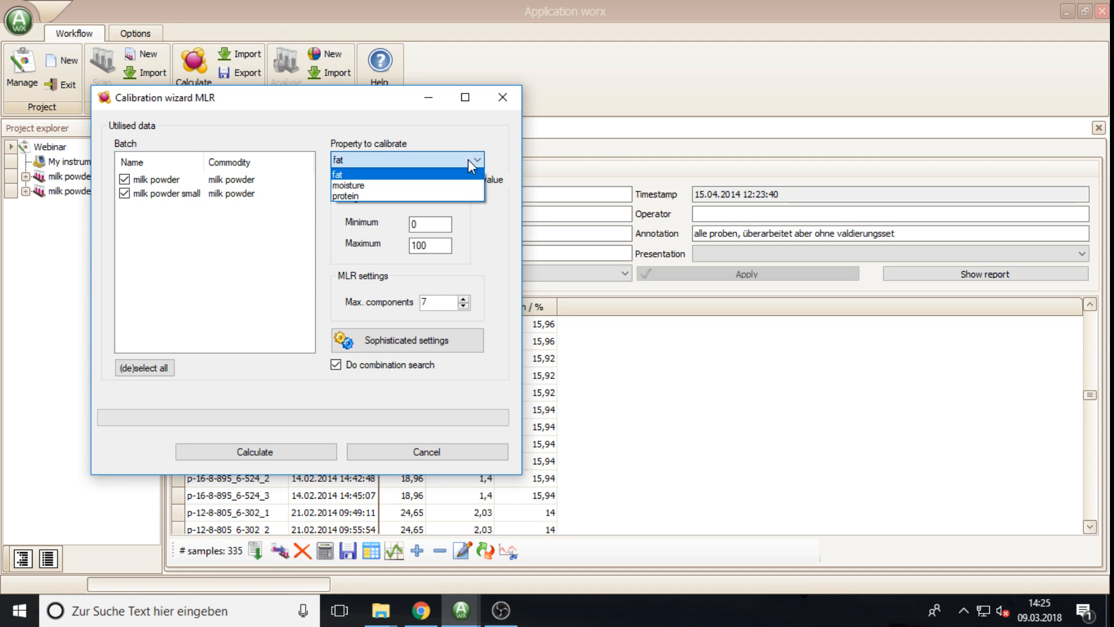
left_click(348, 175)
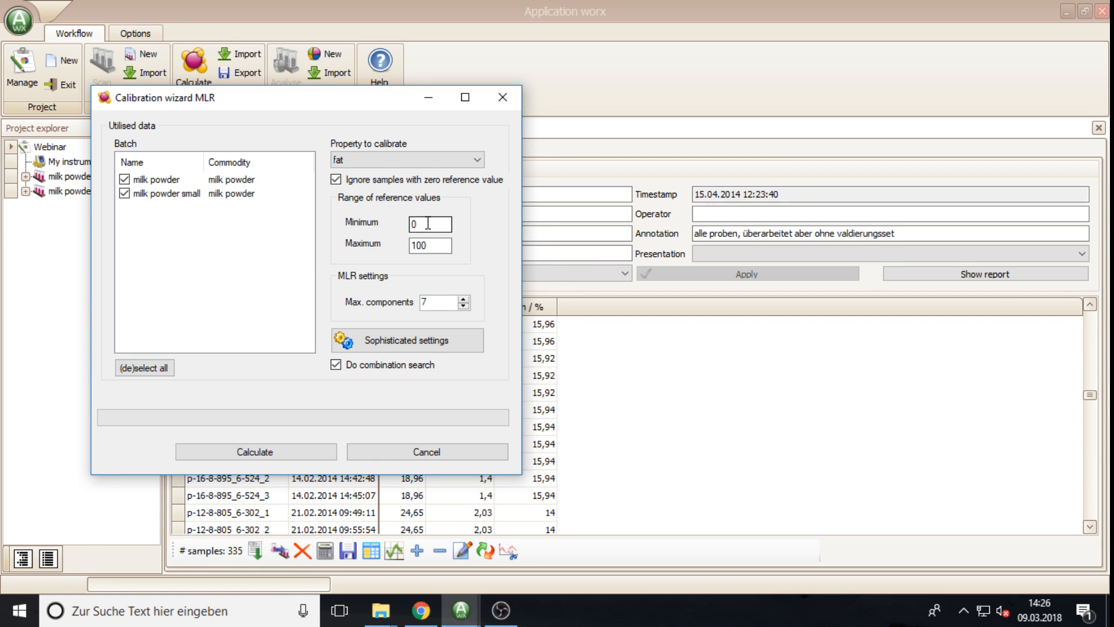
double_click(432, 245)
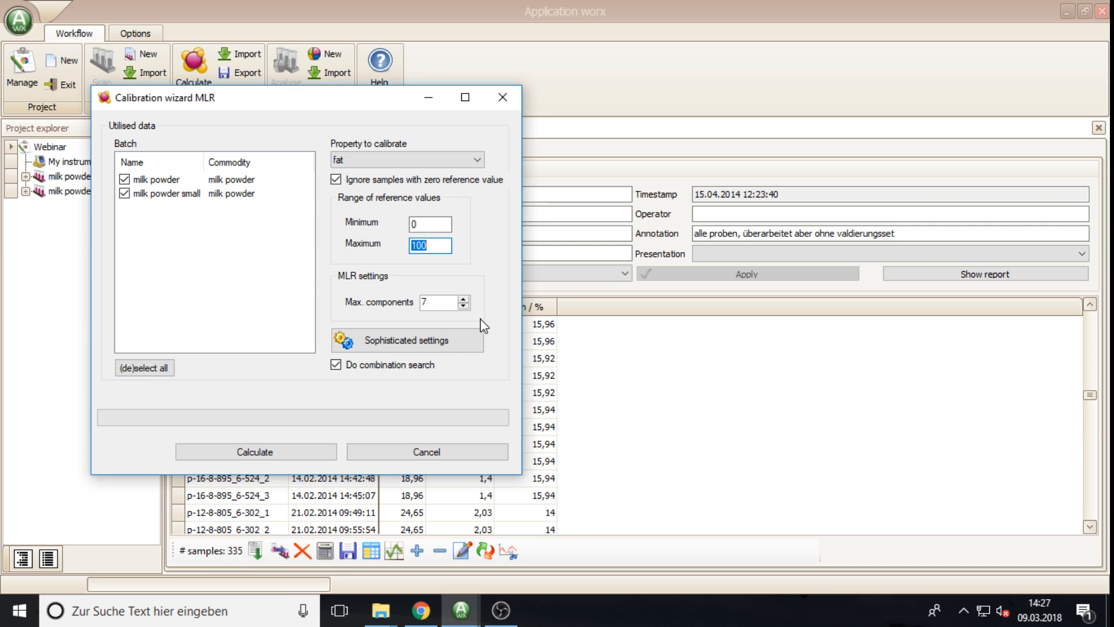
left_click(406, 342)
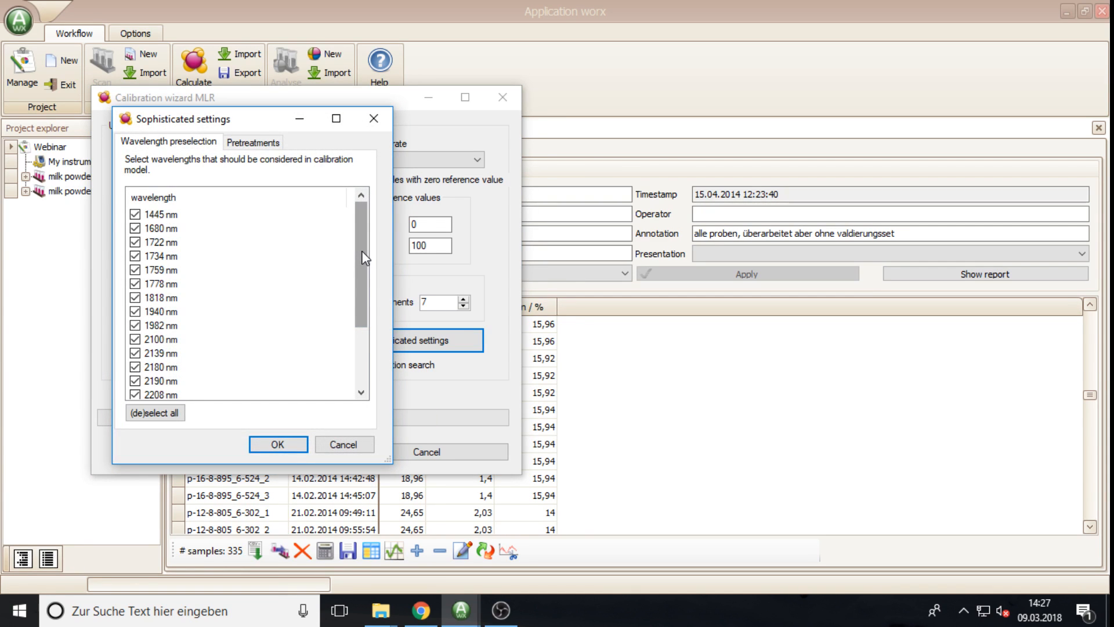
Step: Review the wavelength list, leaving all wavelengths, including 1778 and 1940 nm, selected
left_click_drag(361, 238, 368, 323)
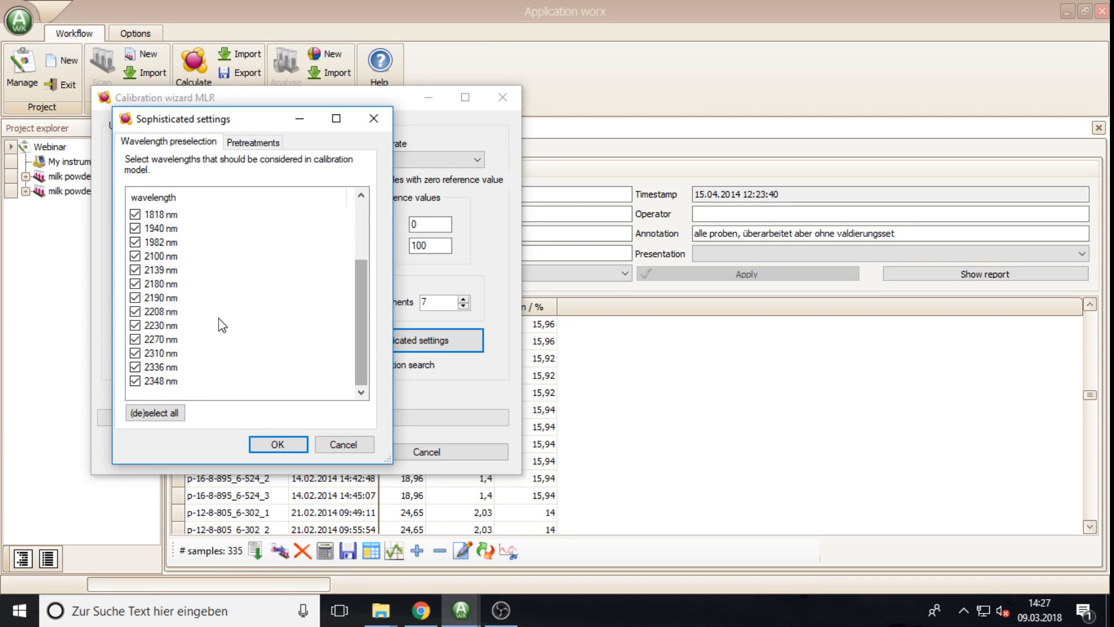
left_click_drag(358, 360, 361, 221)
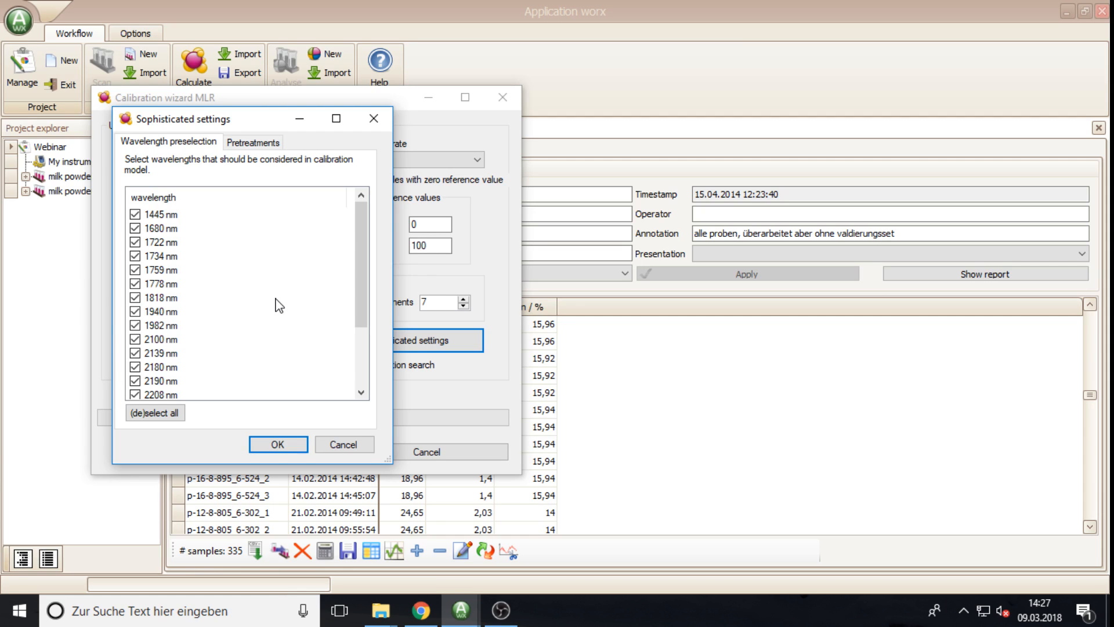
mouse_move(361, 280)
left_mouse_down()
mouse_move(369, 373)
mouse_move(361, 266)
left_mouse_up()
left_click(135, 284)
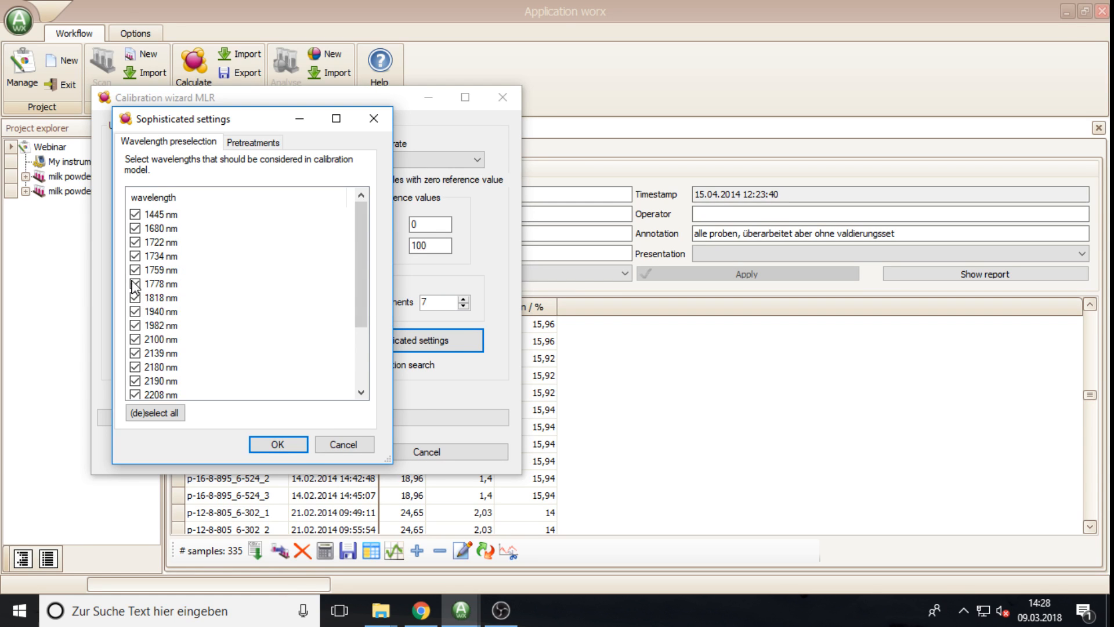
left_click(135, 311)
left_click(164, 415)
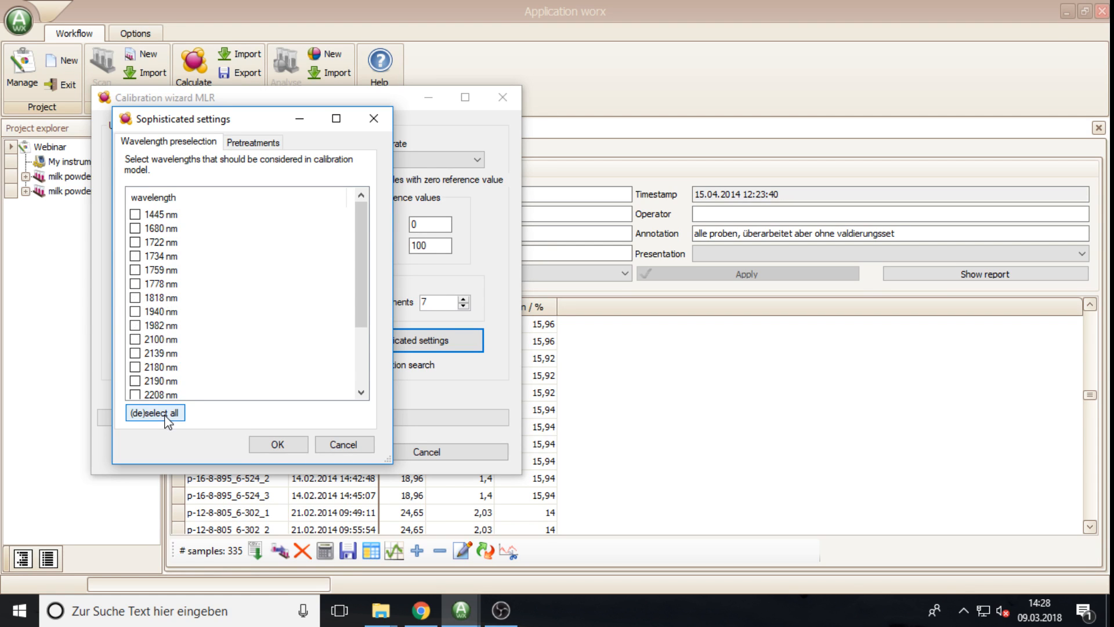
left_click(165, 415)
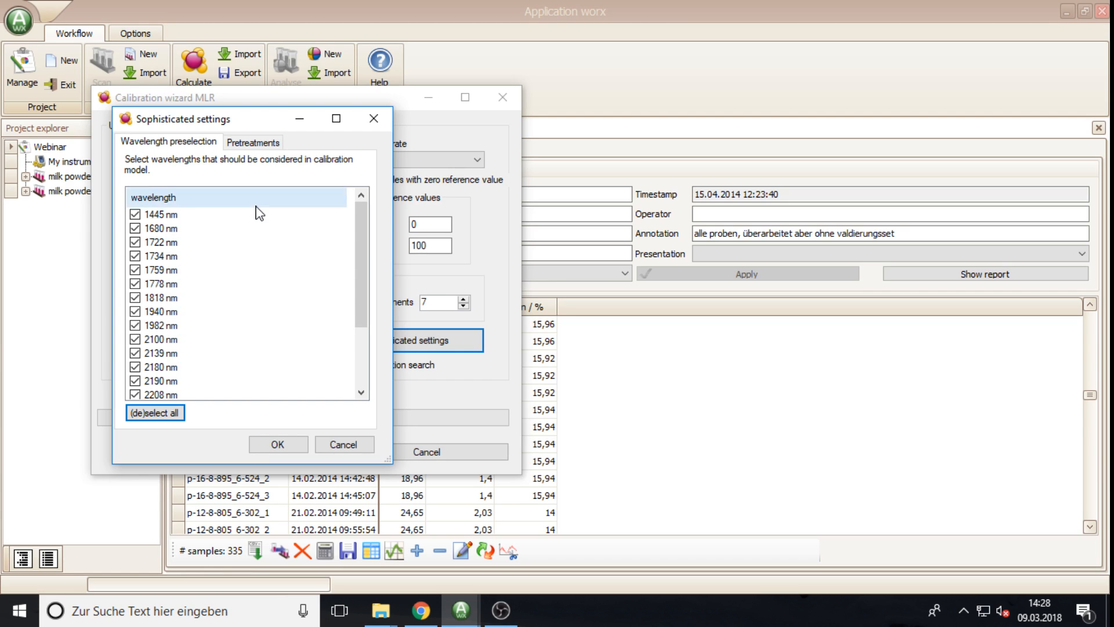
Step: Check the pretreatments, leaving none applied, and accept the Sophisticated settings
left_click(254, 145)
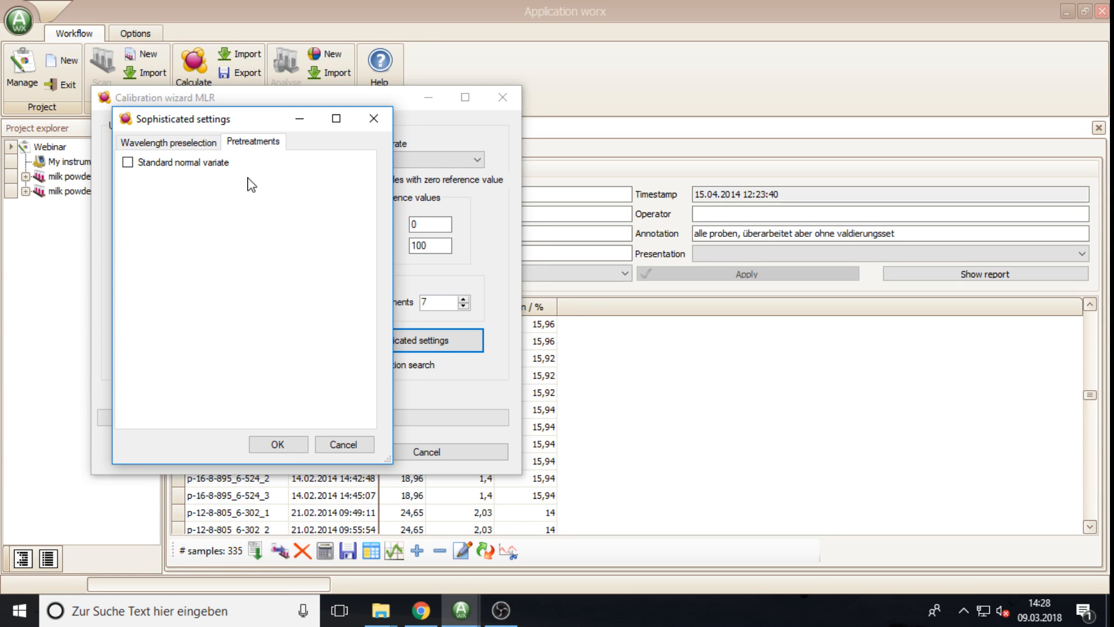
left_click(196, 152)
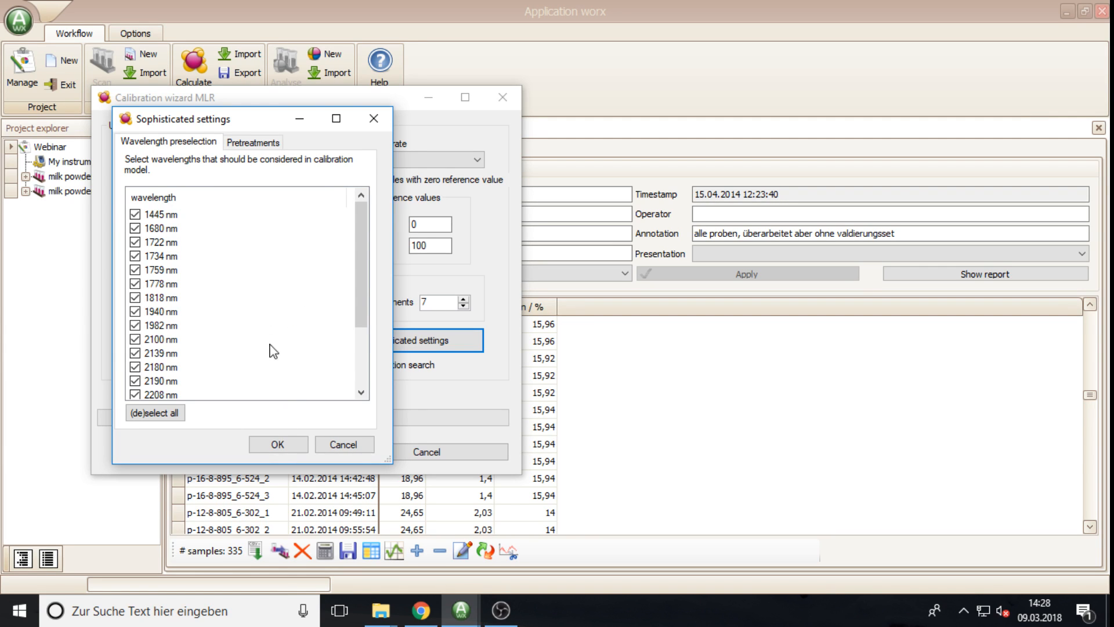
left_click(288, 448)
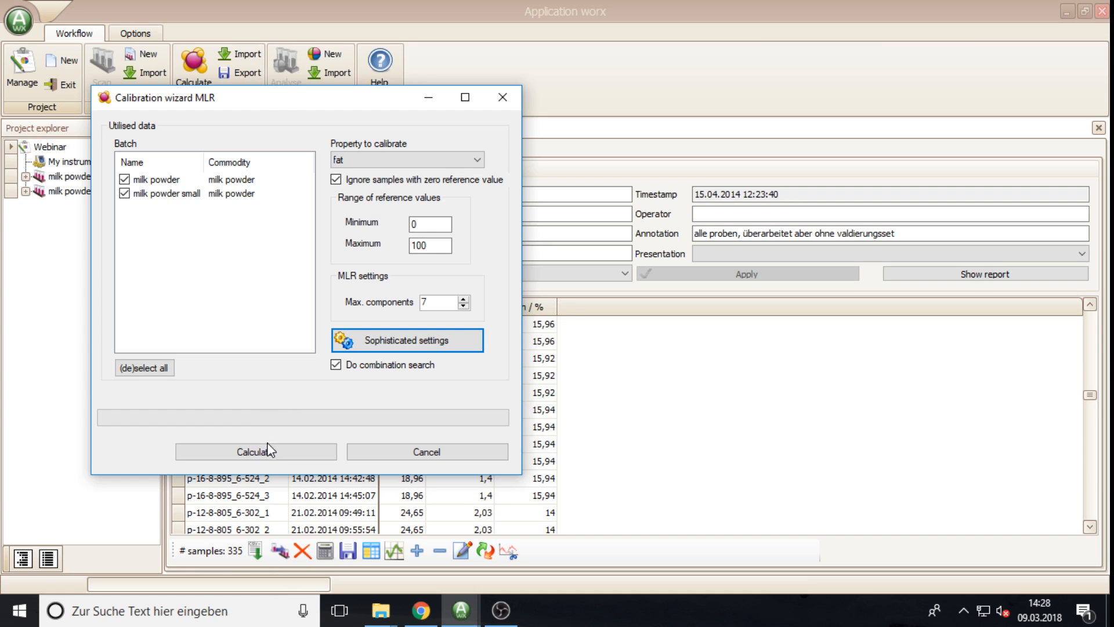
Step: Calculate the fat MLR calibration: 354 samples, 5 components, R² 0,98781, RMSECV 0,27633
left_click(266, 457)
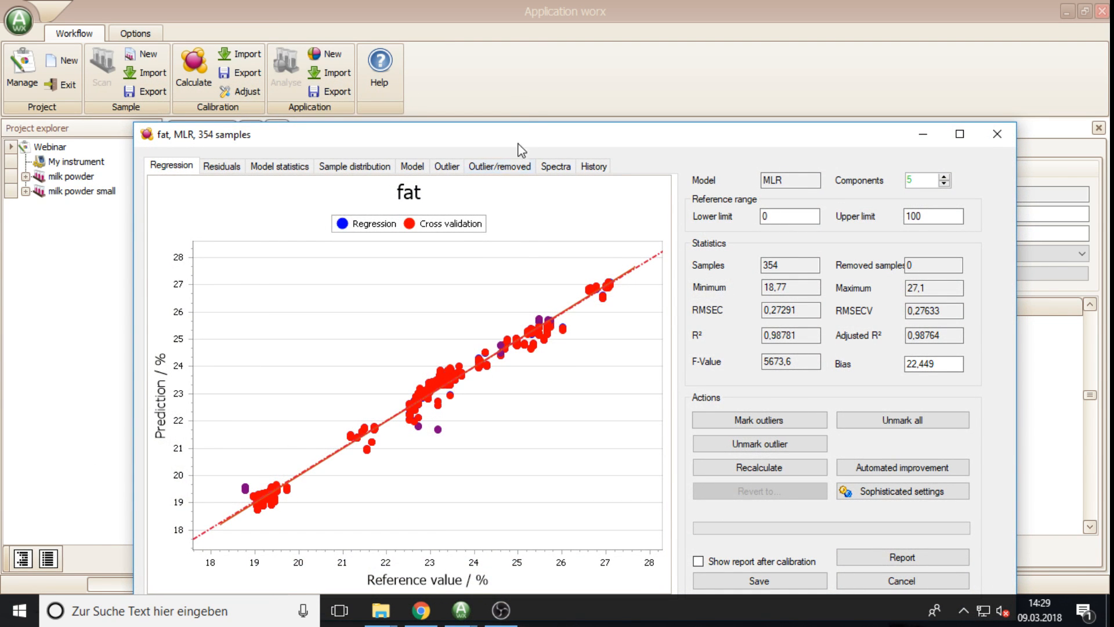
Step: Drag the fat MLR results window toward the top-left of the screen
left_click_drag(544, 134, 533, 77)
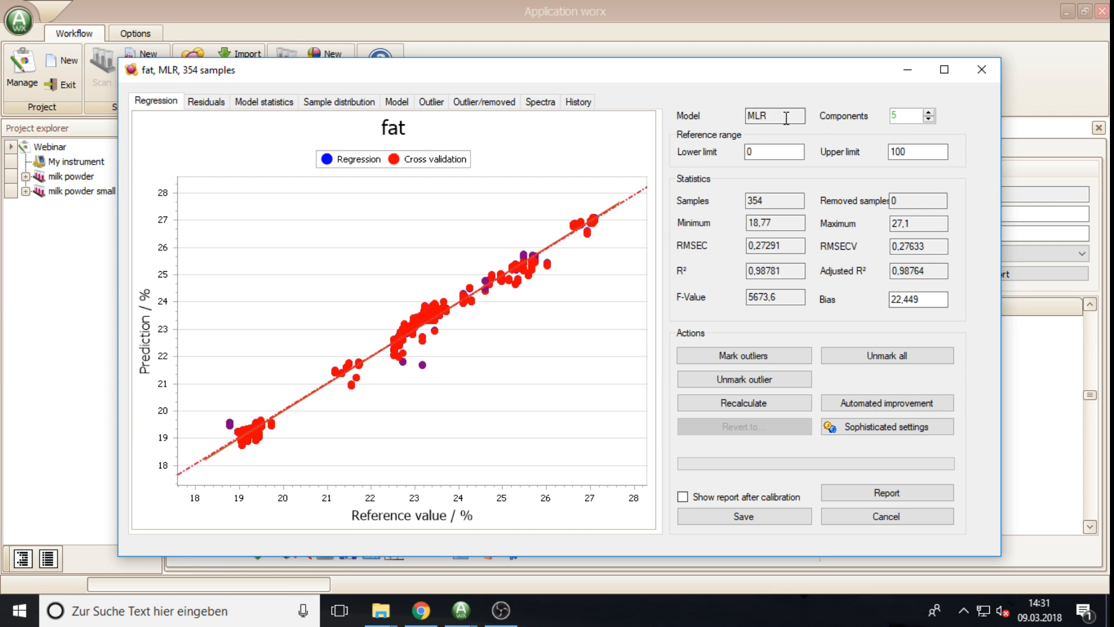
Step: Point out the MLR model type and component count, stepping components down, up, then back toward 1
left_click_drag(785, 115, 736, 115)
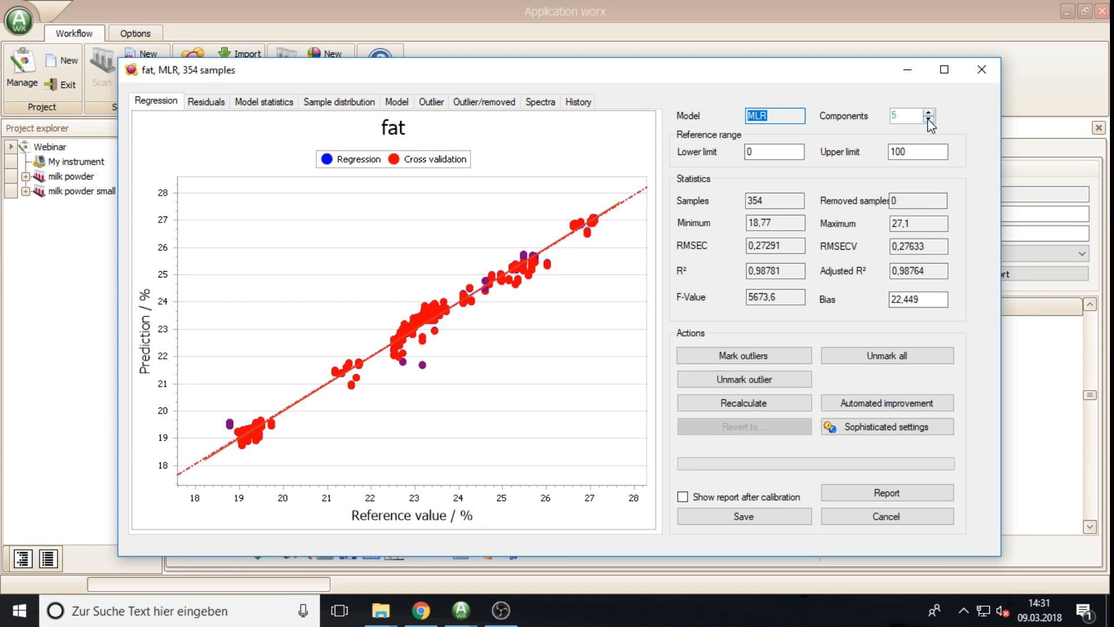
left_click_drag(907, 115, 888, 113)
left_click(929, 119)
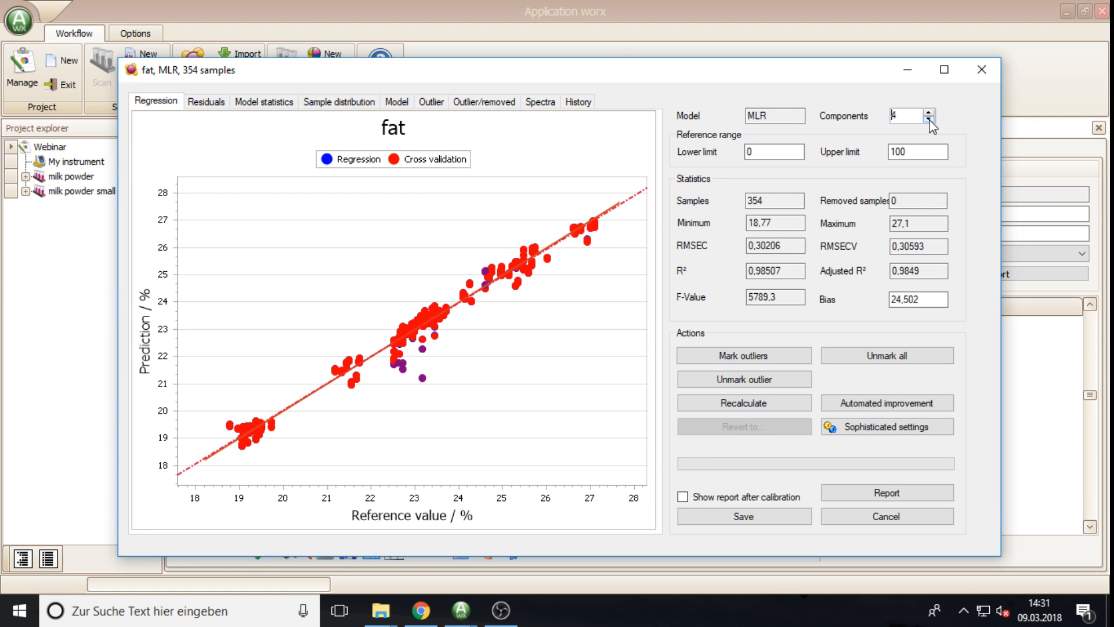
left_click(929, 119)
left_click(929, 119)
left_click(929, 119)
left_click(929, 114)
left_click(929, 115)
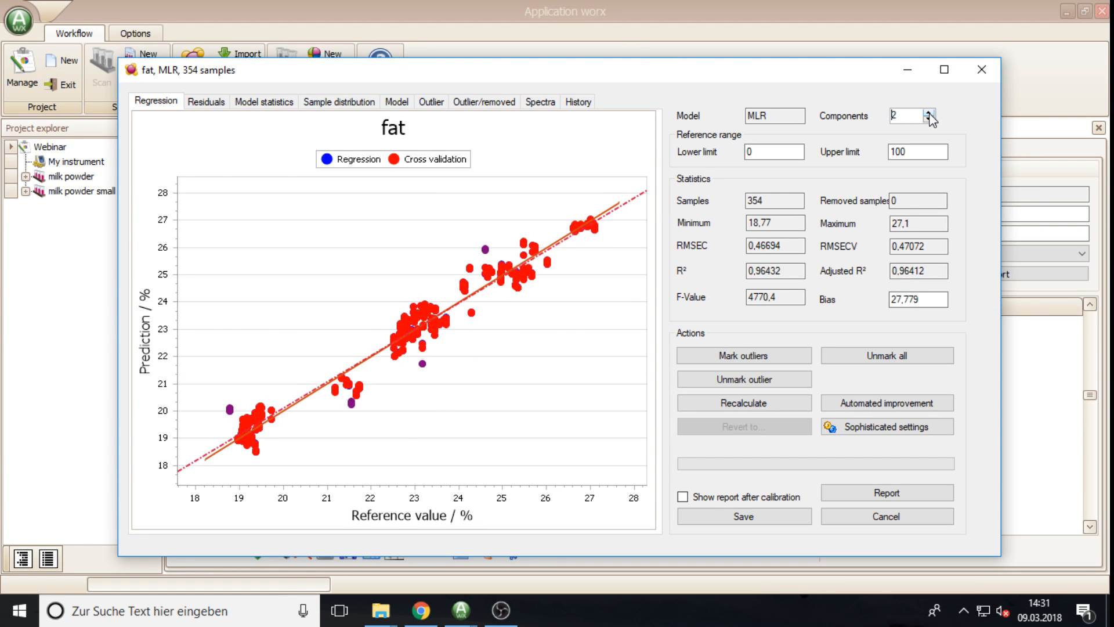
left_click(929, 114)
left_click(929, 114)
left_click(929, 114)
left_click(929, 115)
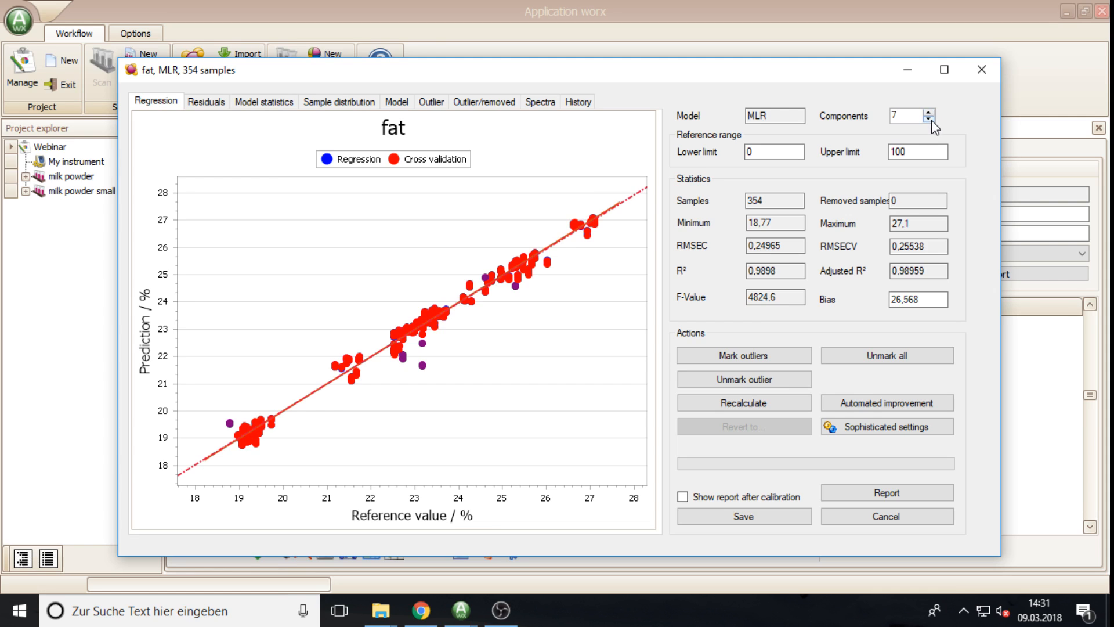
left_click(930, 119)
left_click(929, 120)
left_click(930, 120)
left_click(930, 120)
left_click(930, 120)
left_click(930, 120)
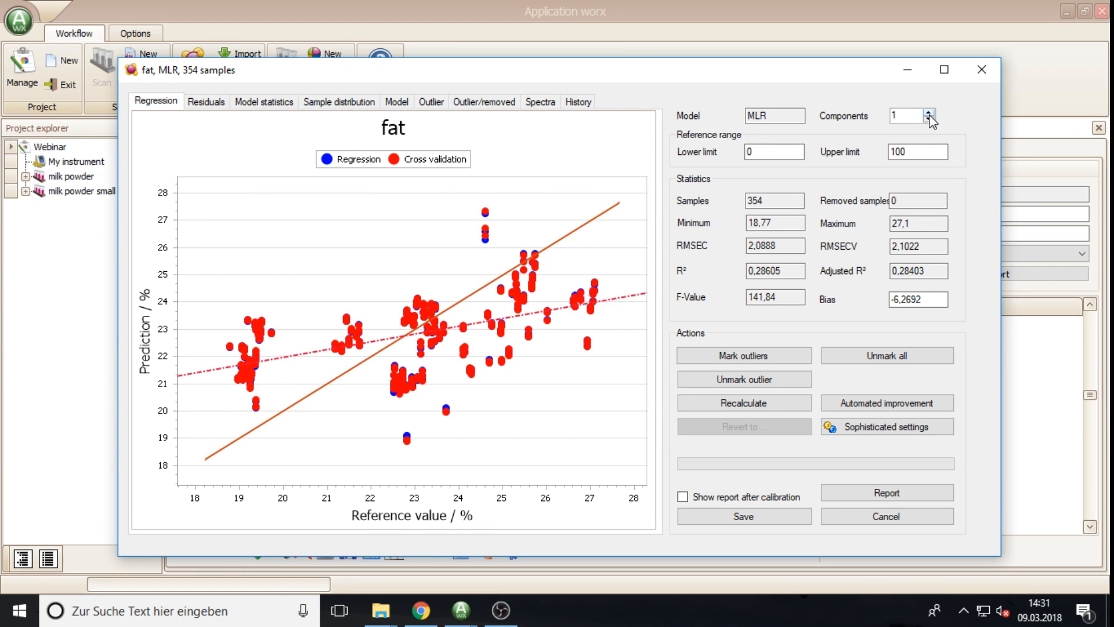
Step: Raise the component count step by step to 7, then lower it back to 5
left_click(929, 115)
left_click(929, 114)
left_click(929, 114)
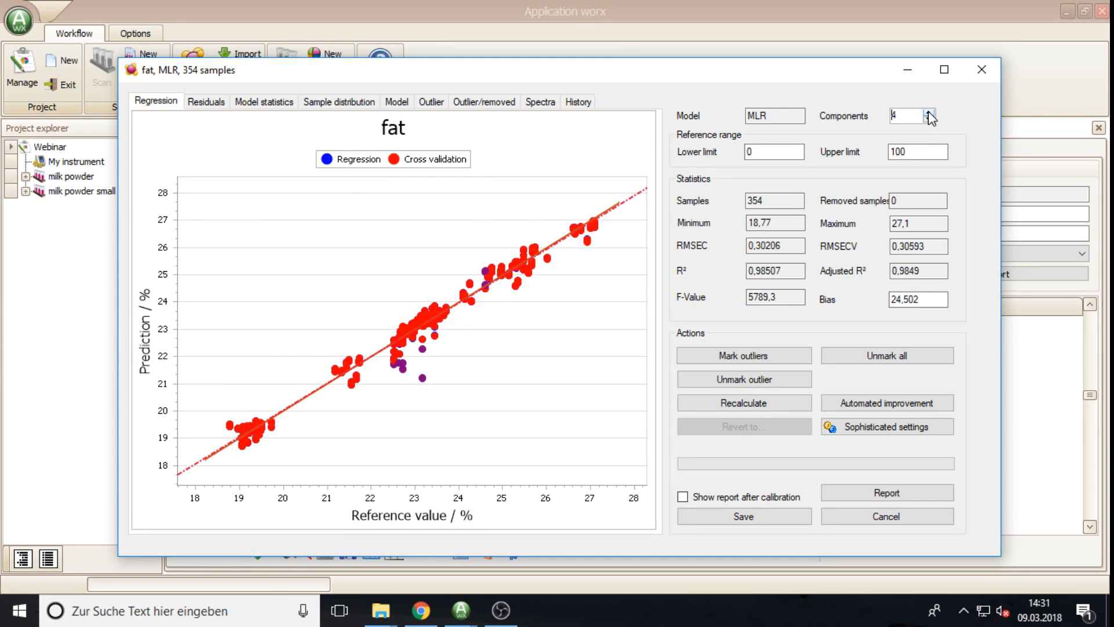
left_click(930, 114)
left_click(929, 114)
left_click(929, 115)
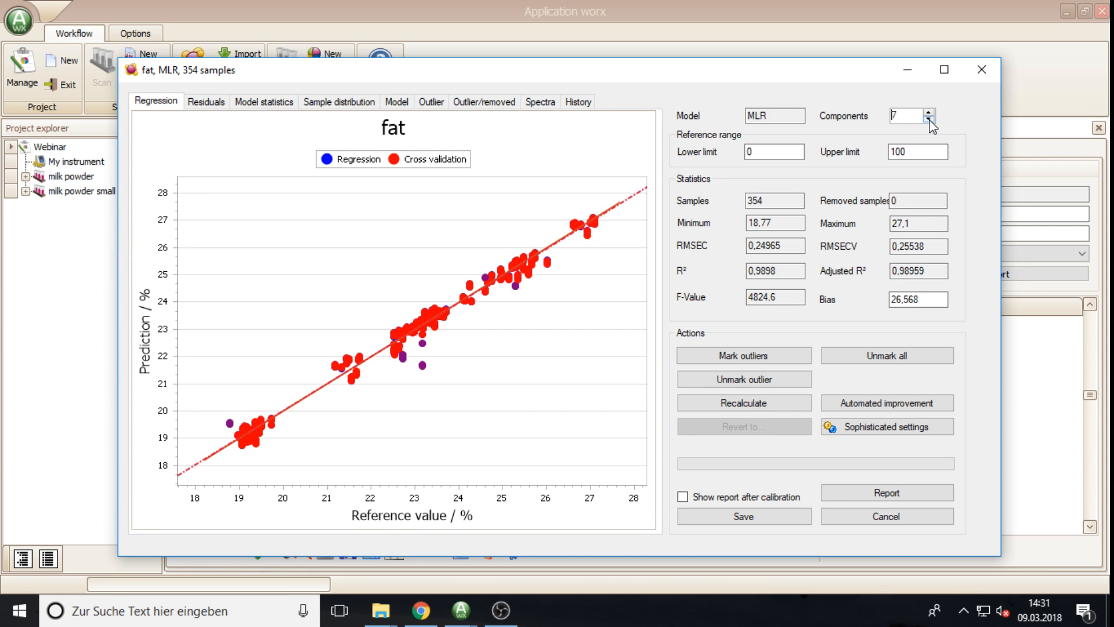
left_click(929, 119)
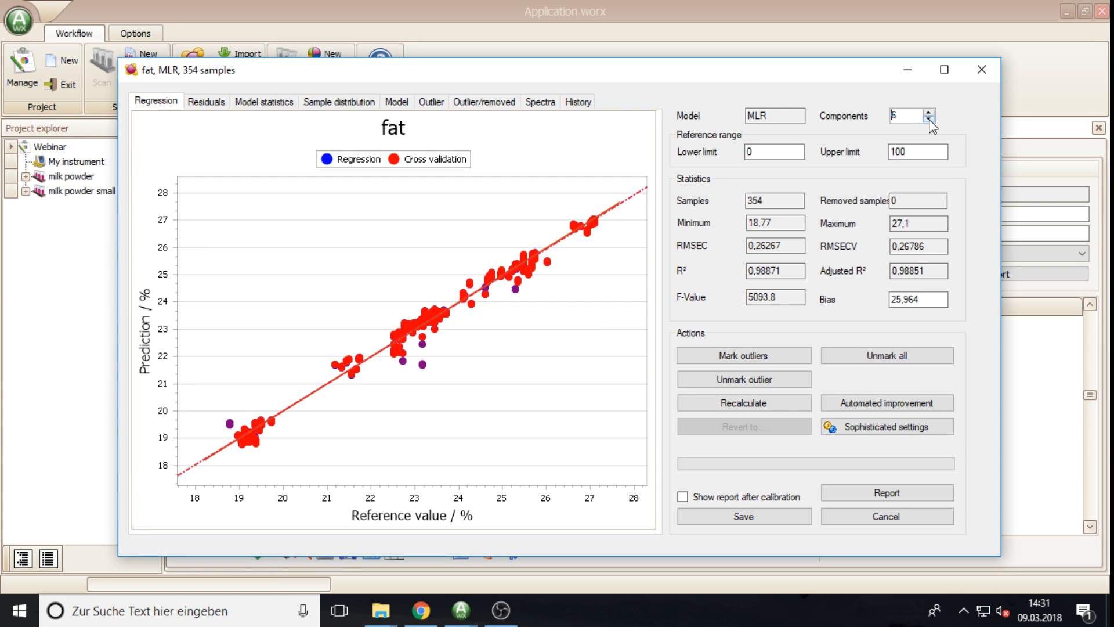
left_click(929, 120)
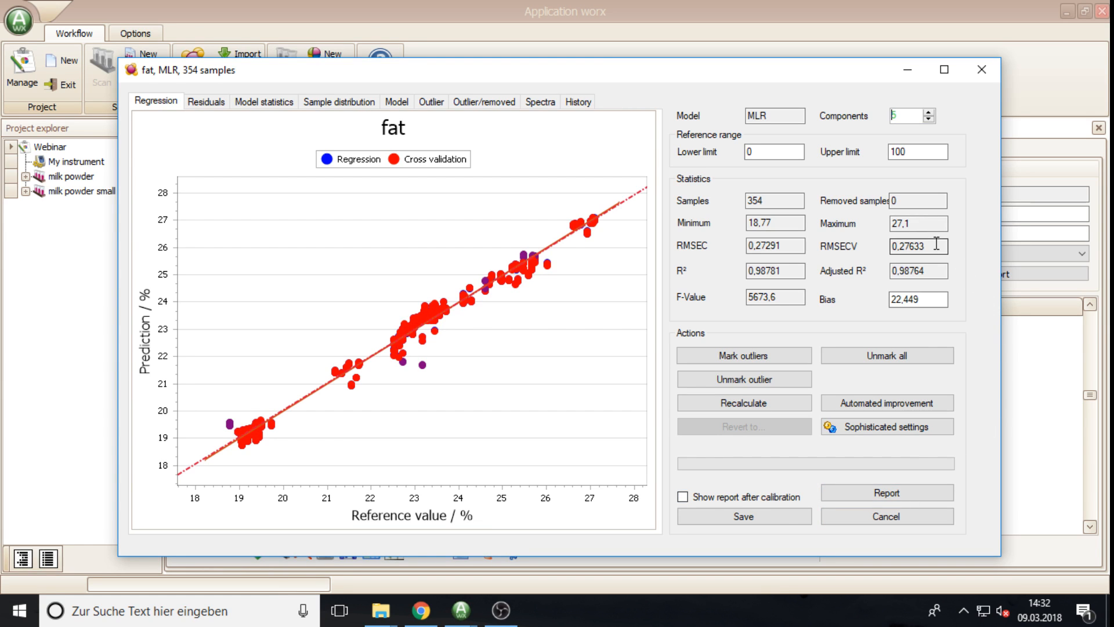
Step: Point out the reference range limits, the 354 samples, removed samples and the F-Value
double_click(776, 155)
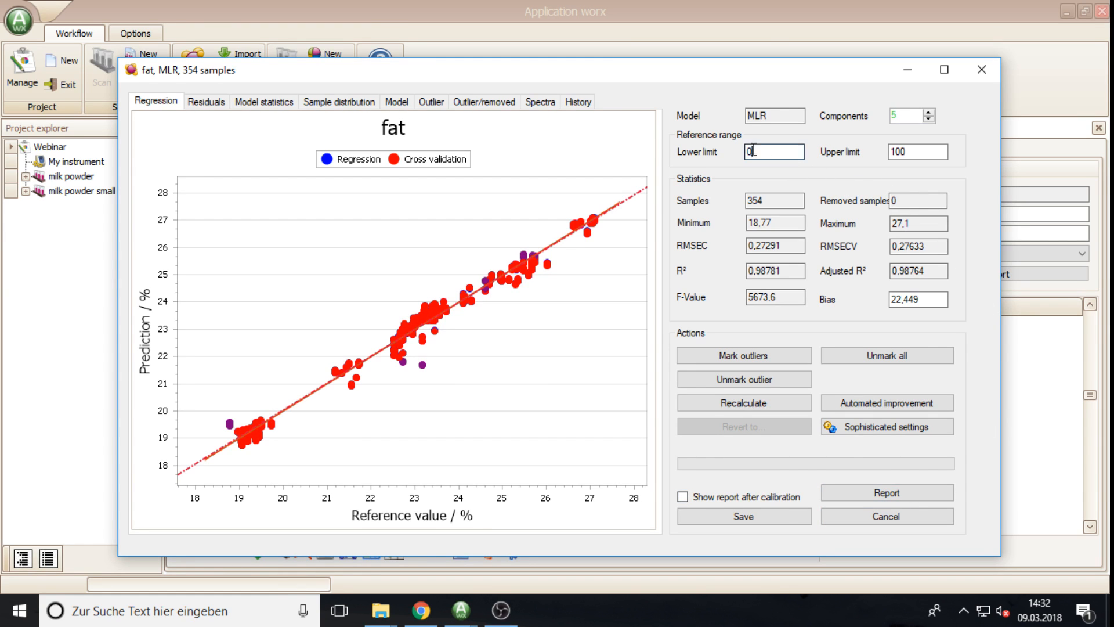
double_click(909, 151)
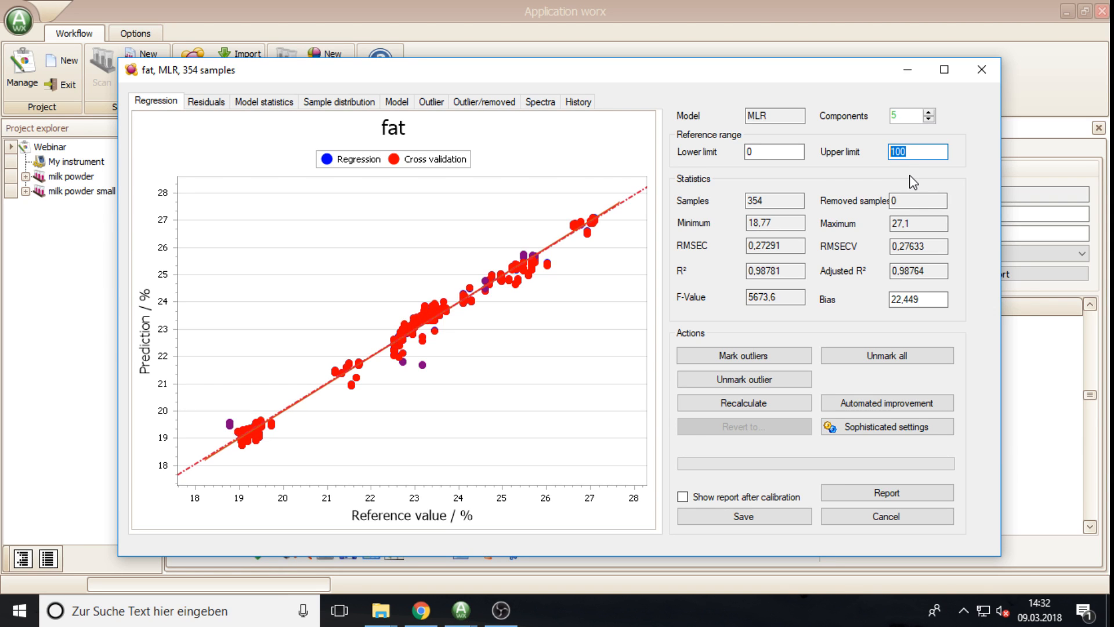
double_click(779, 202)
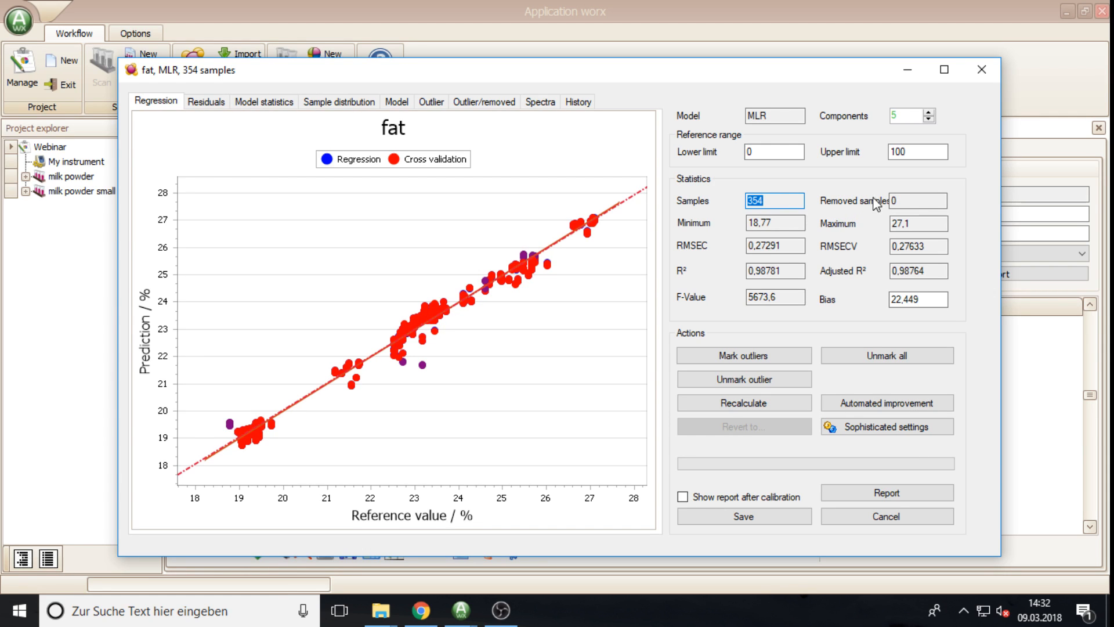
double_click(891, 200)
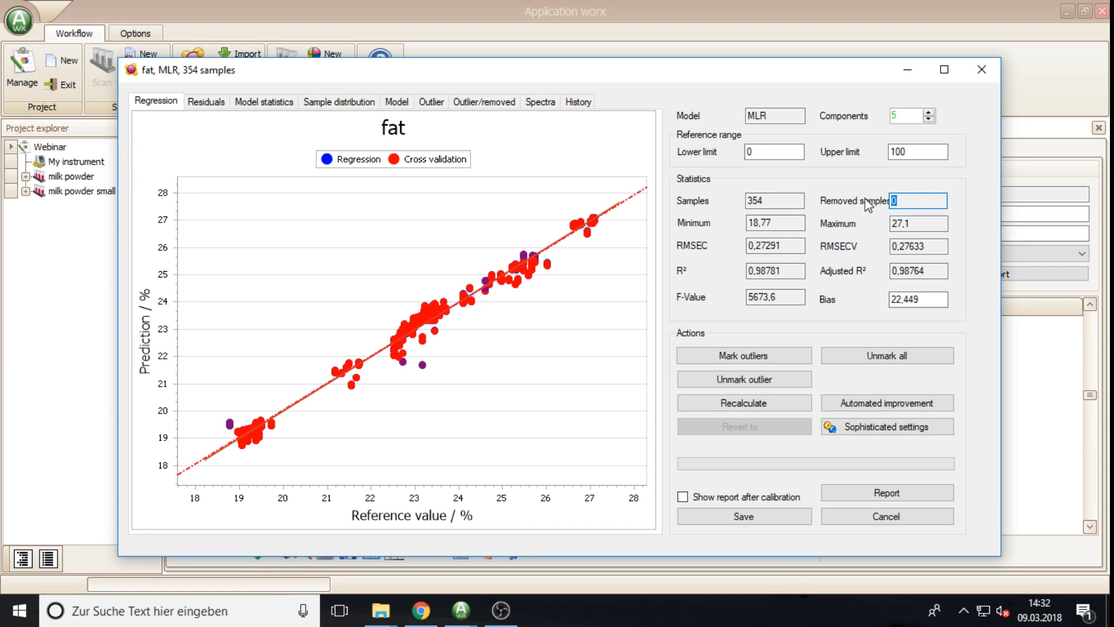
double_click(751, 200)
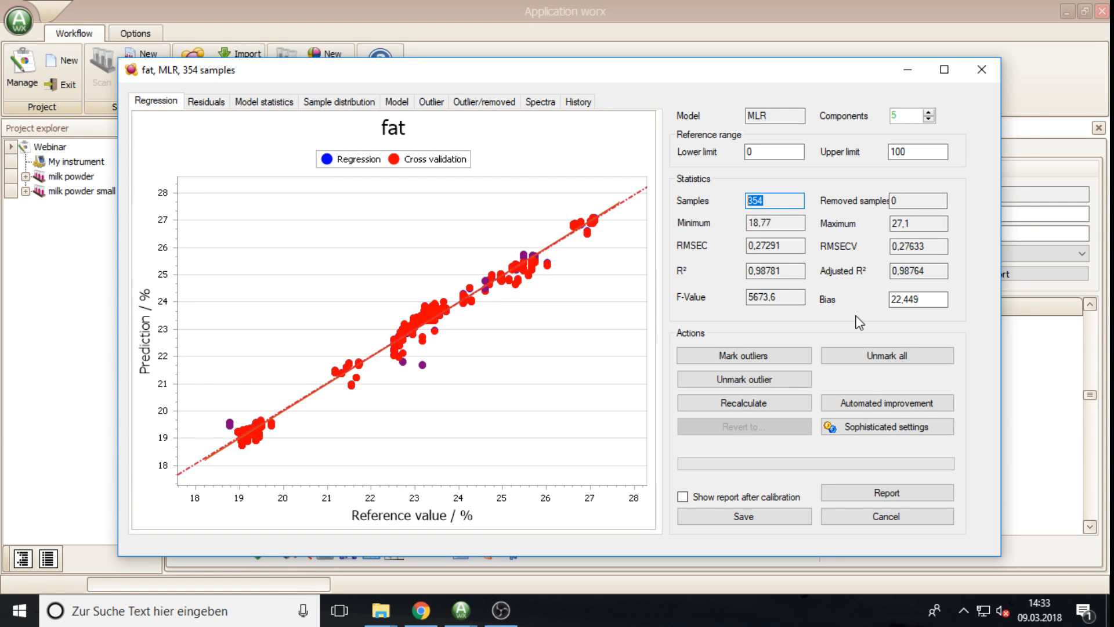
double_click(787, 297)
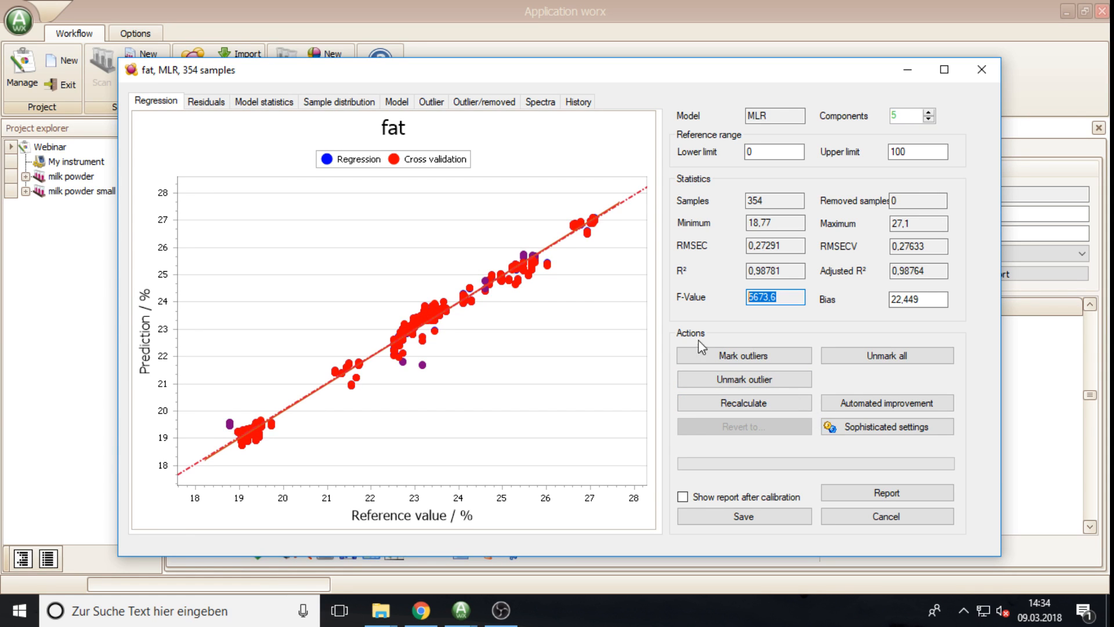
Step: Review the Wavelength preselection list in Sophisticated settings and cancel without changes
left_click(870, 430)
left_click(858, 427)
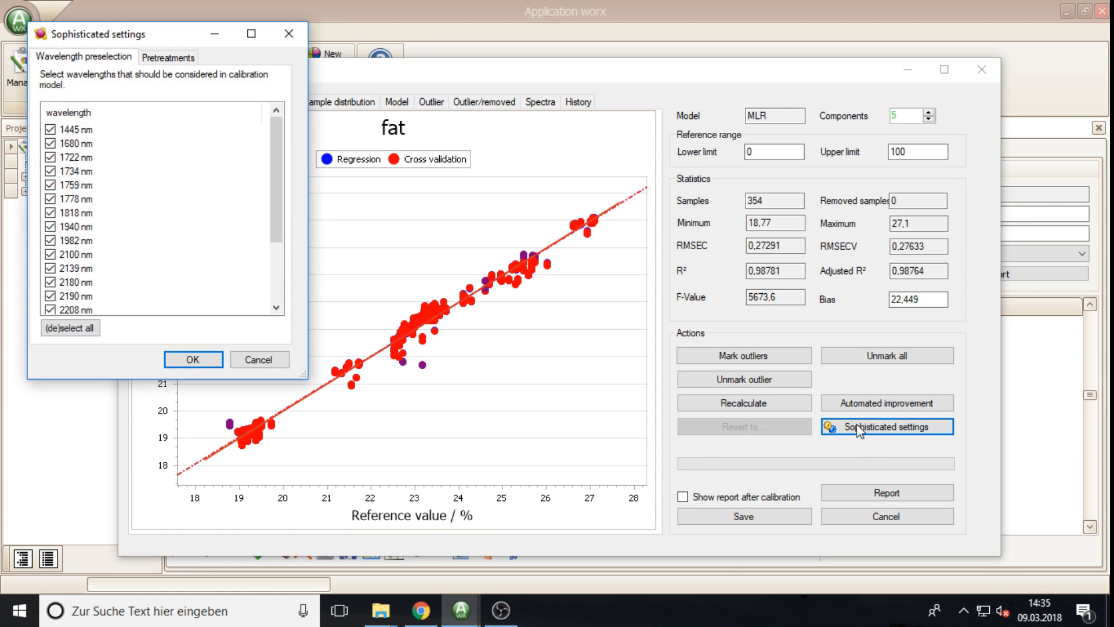
mouse_move(276, 232)
left_mouse_down()
mouse_move(288, 309)
mouse_move(276, 237)
left_mouse_up()
left_click(268, 368)
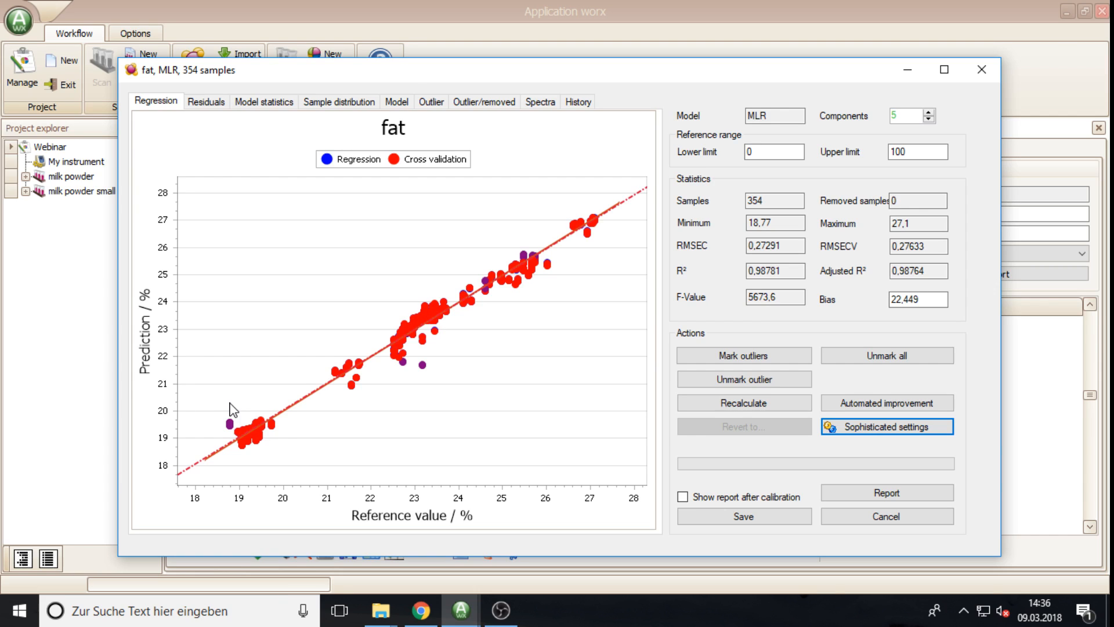
Step: Inspect individual sample points in the fat regression plot
mouse_move(585, 230)
mouse_move(348, 364)
mouse_move(465, 305)
left_click(210, 108)
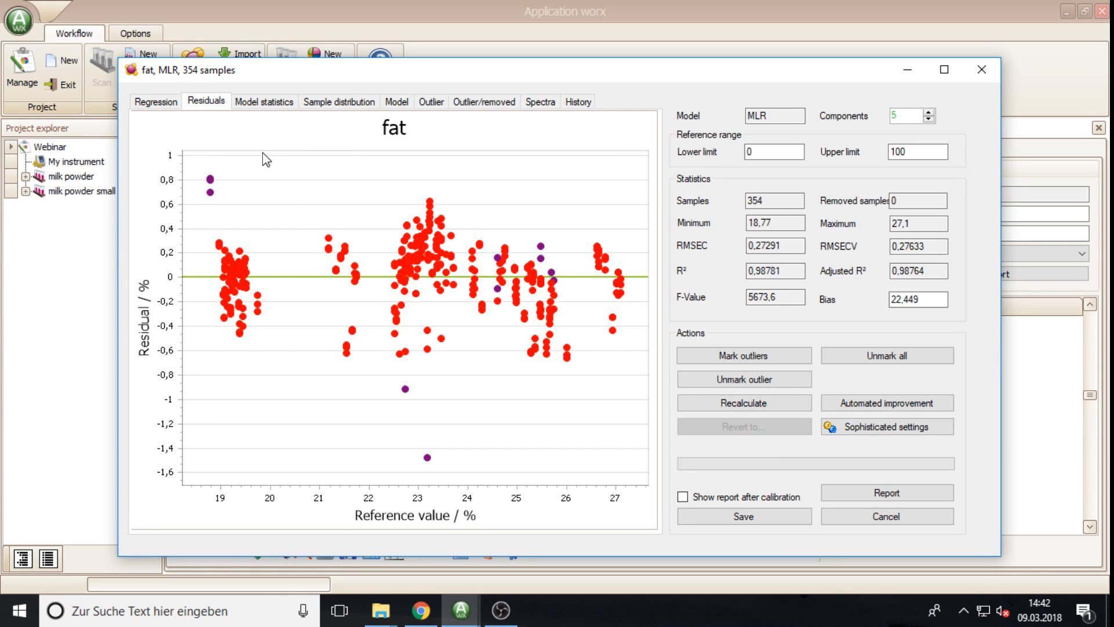
Step: Show the Model statistics chart: RMSE falling to about 0,27 by 5 components, F-Value peaking at 4
left_click(264, 104)
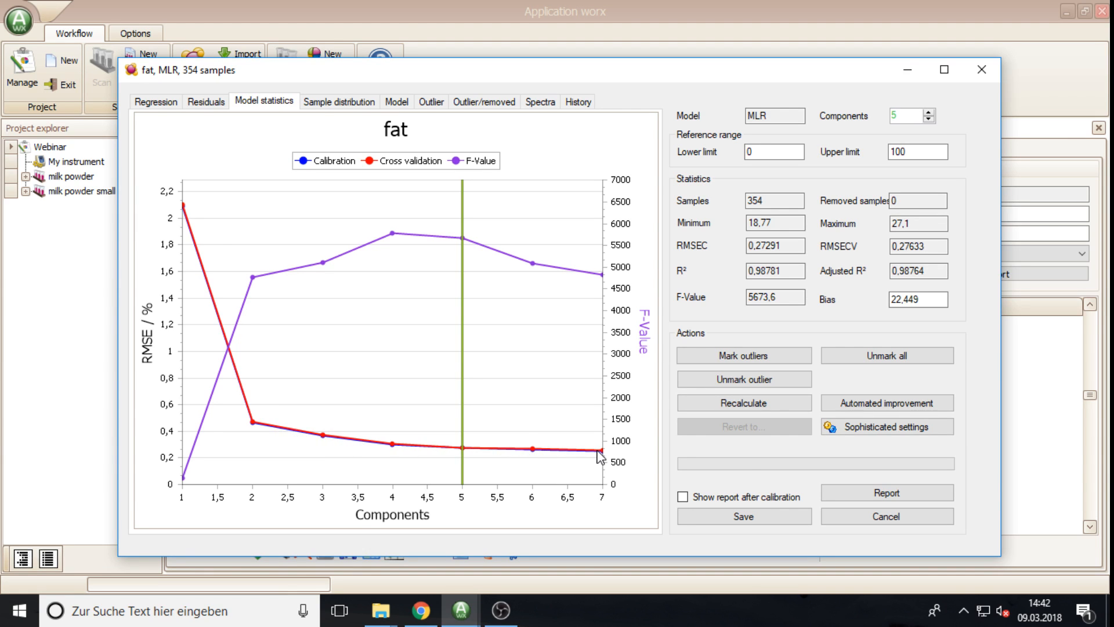
mouse_move(601, 458)
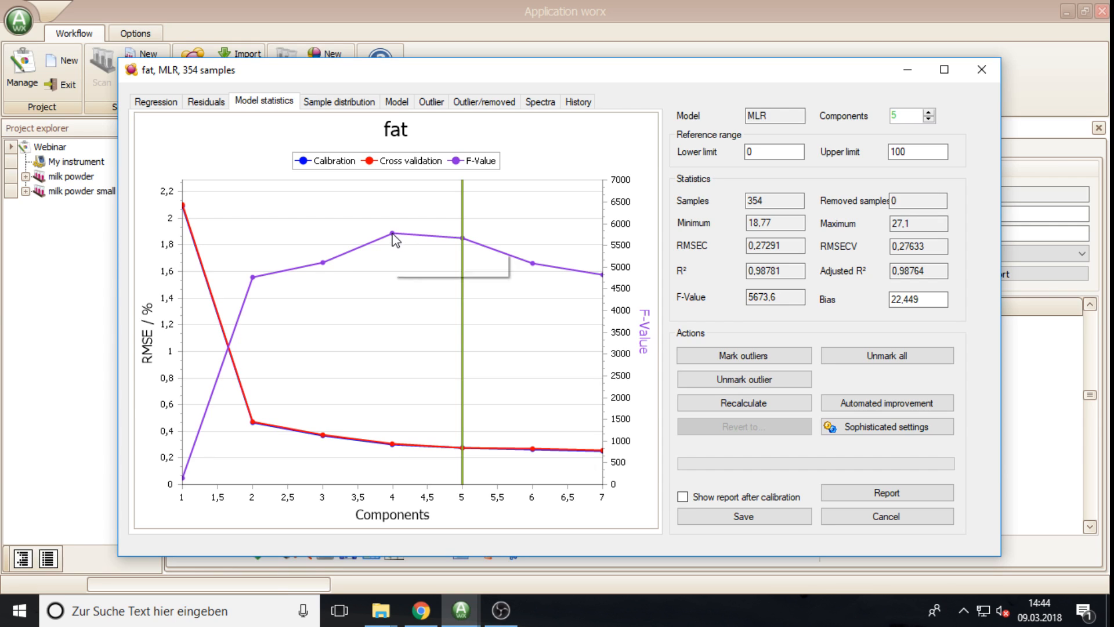
mouse_move(393, 233)
mouse_move(464, 239)
mouse_move(464, 451)
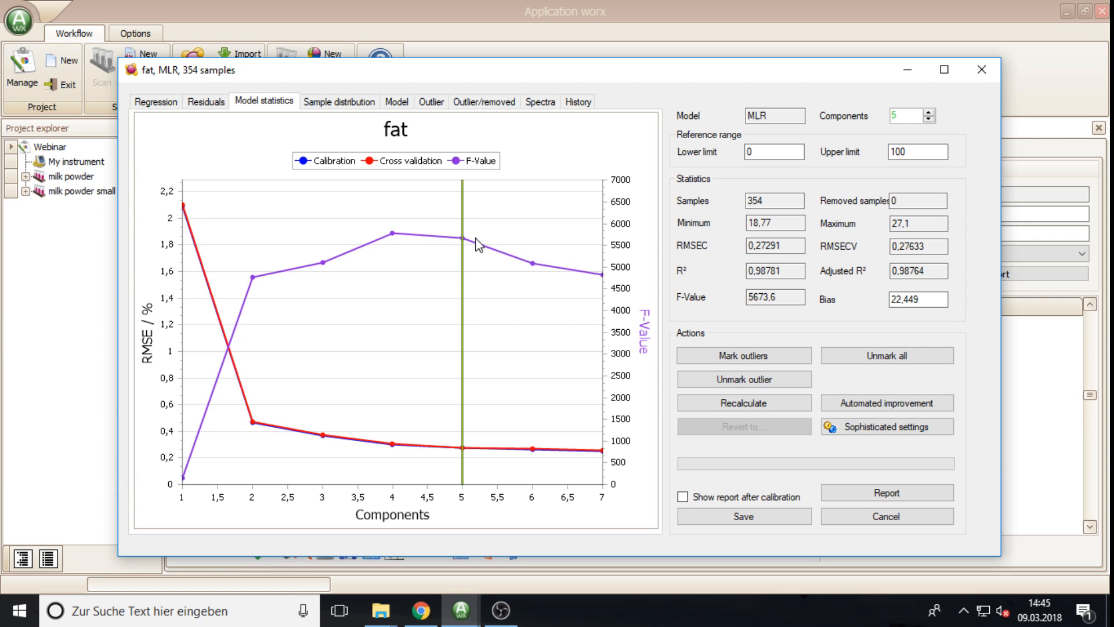
Step: Review the fat reference histogram, then the regression coefficients across five wavelengths (1680–2180 nm)
left_click(344, 110)
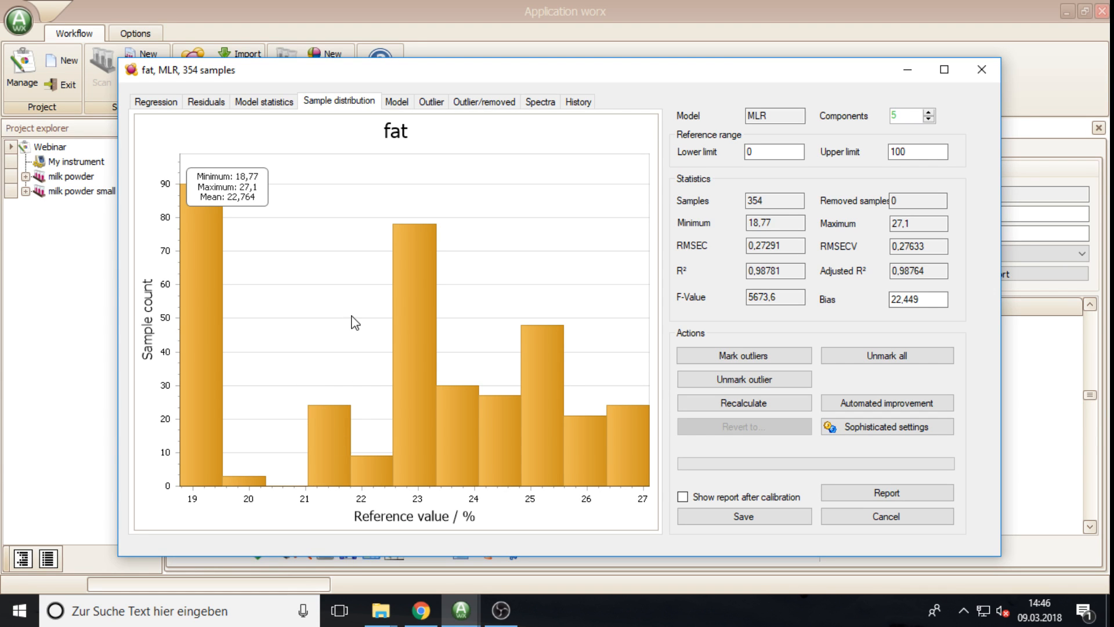
left_click(397, 103)
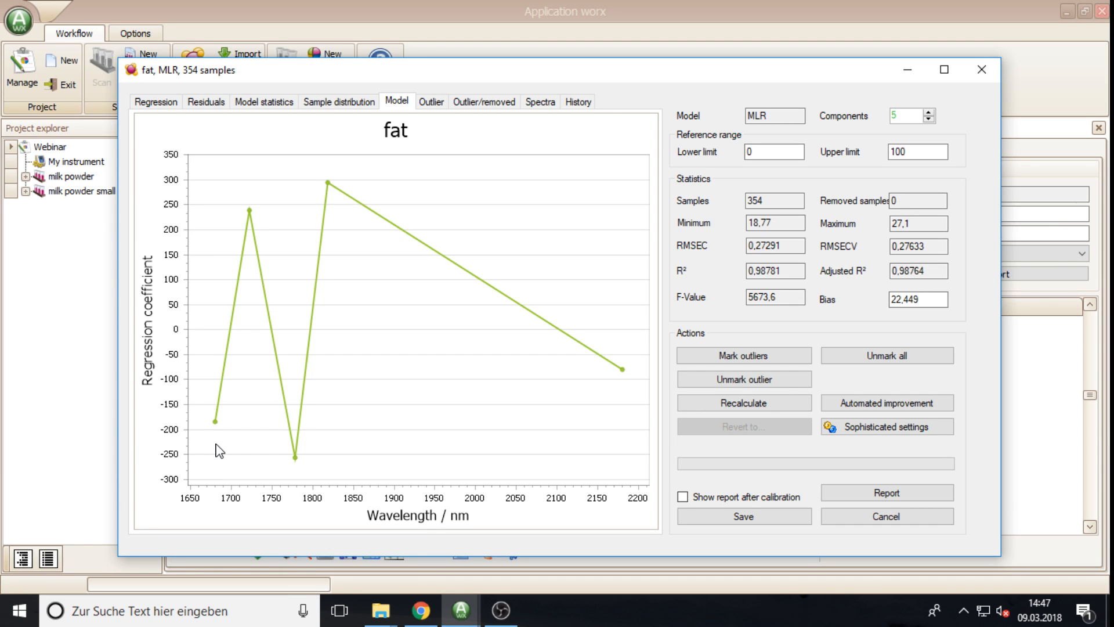
Step: On the Outlier tab, mark samples 175 and 85 as outliers in the T outlier plot
mouse_move(216, 428)
left_click(432, 103)
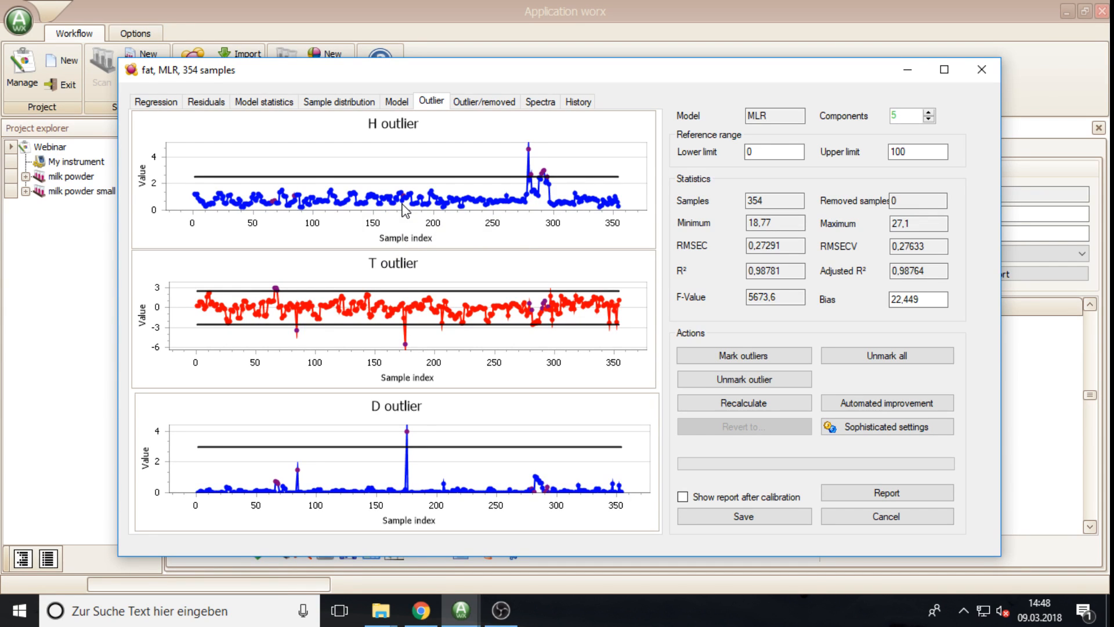
mouse_move(566, 207)
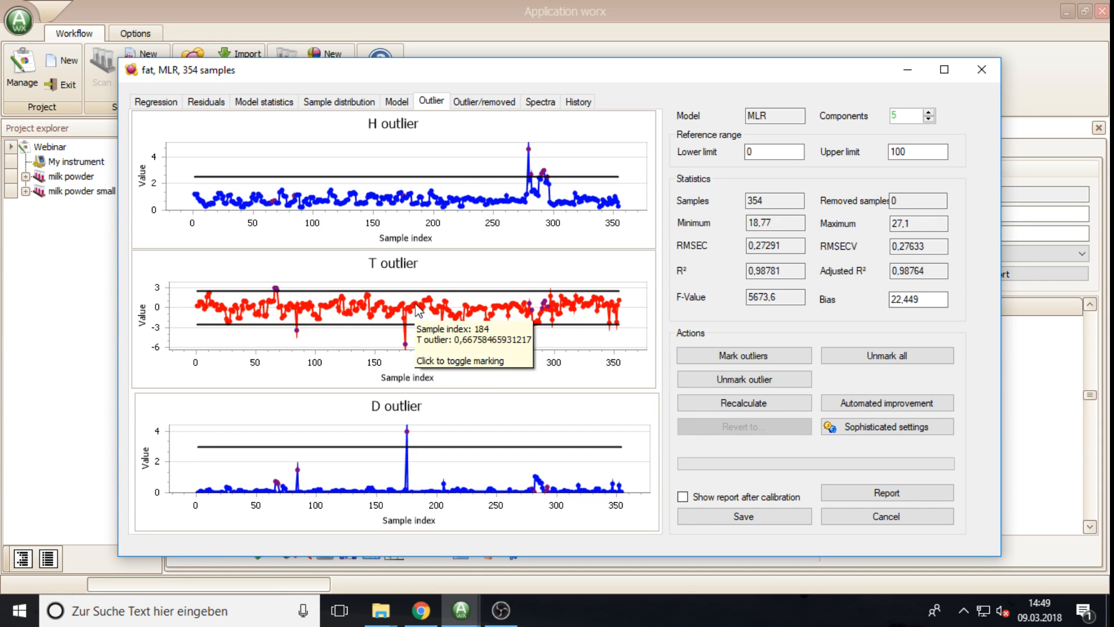
left_click(406, 345)
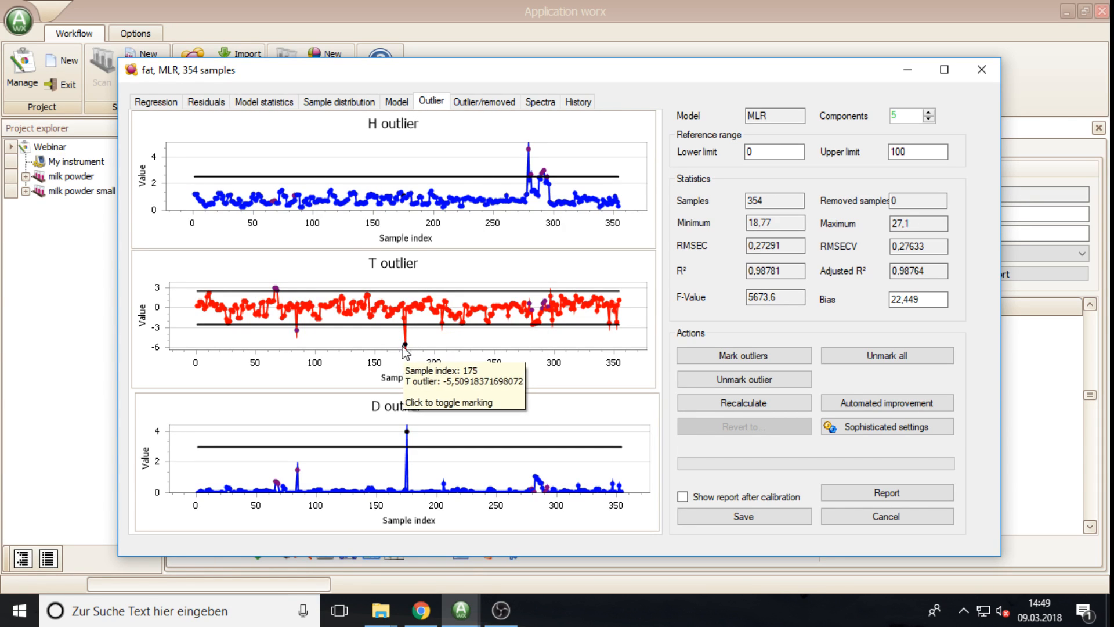
left_click(298, 332)
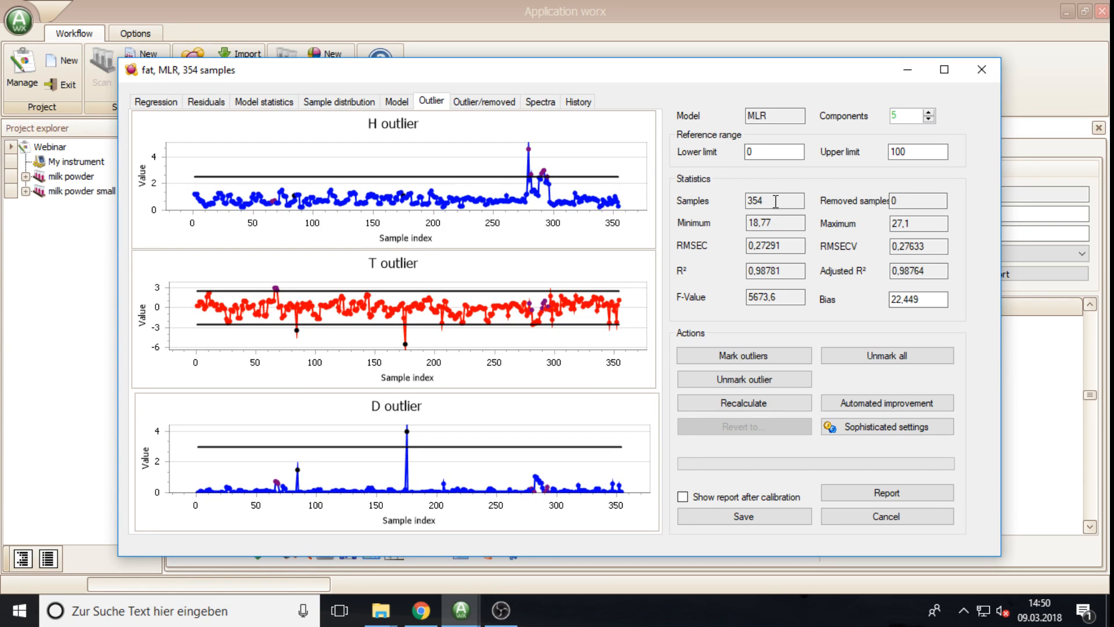
left_click(474, 108)
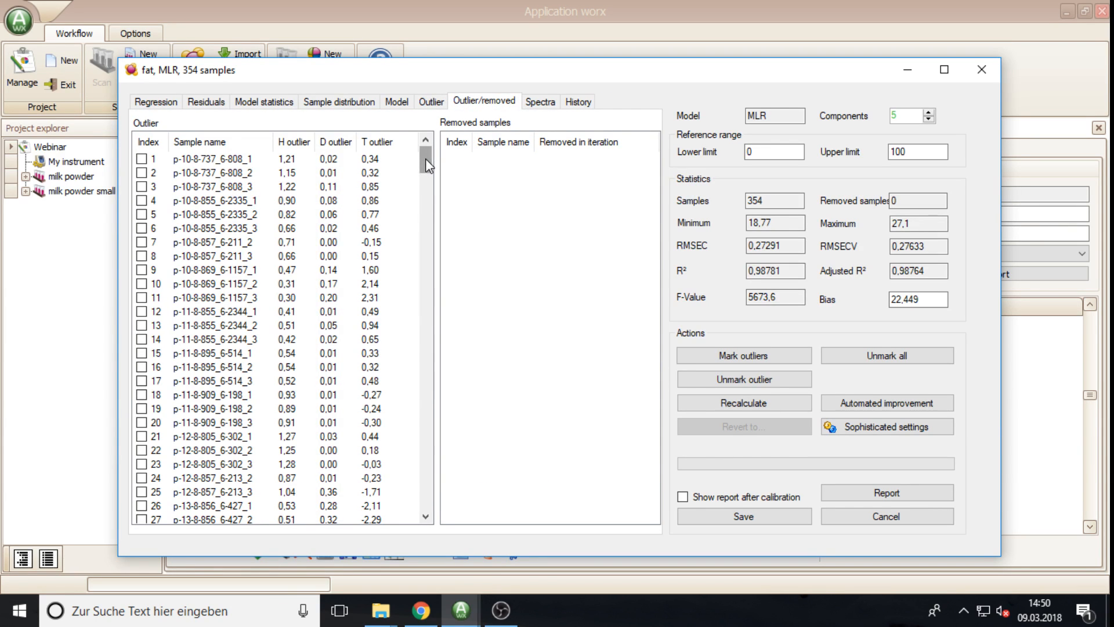
mouse_move(426, 163)
left_mouse_down()
mouse_move(463, 430)
mouse_move(465, 539)
mouse_move(436, 411)
mouse_move(426, 141)
left_mouse_up()
left_click_drag(426, 158, 429, 163)
left_click_drag(427, 160, 437, 224)
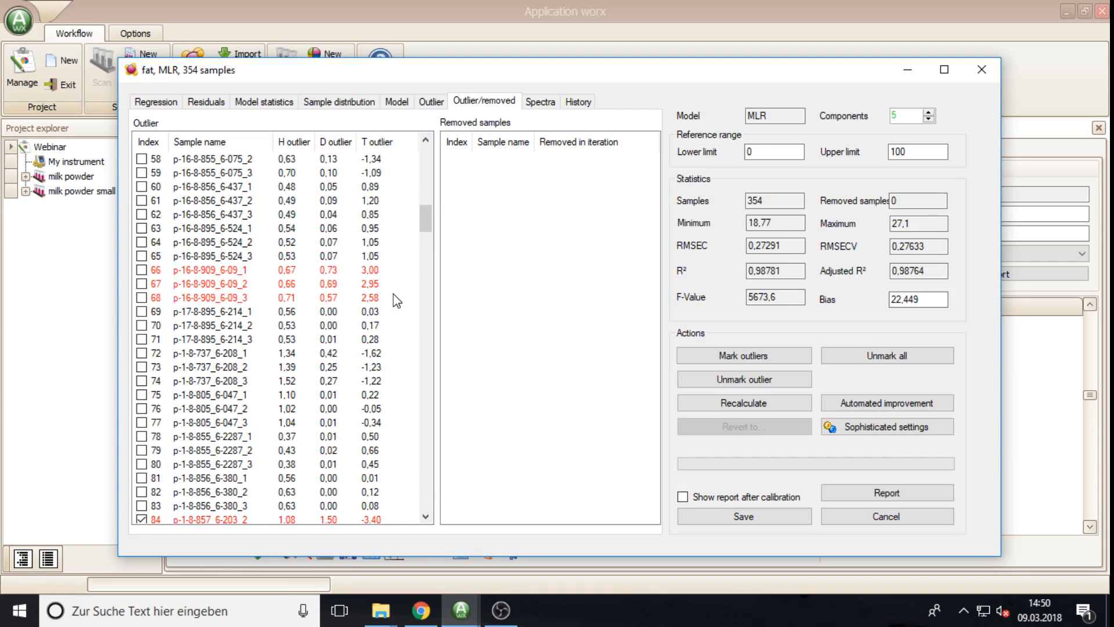
scroll(426, 221, "down", 4)
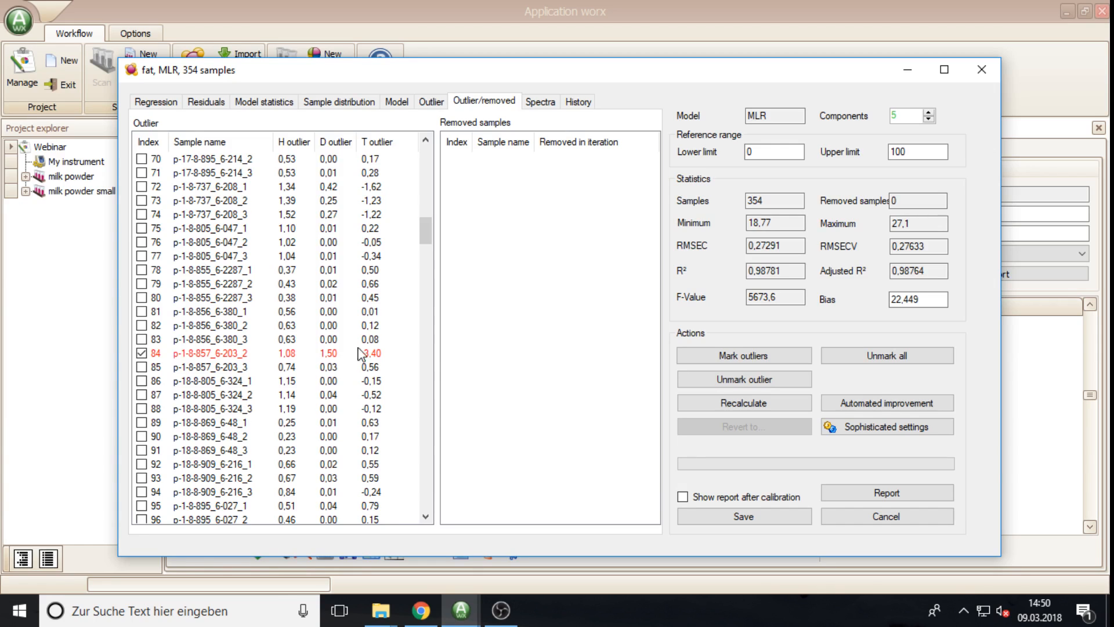
left_click(141, 436)
left_click(141, 450)
left_click(142, 464)
left_click(141, 464)
left_click(142, 450)
left_click(141, 437)
left_click(541, 103)
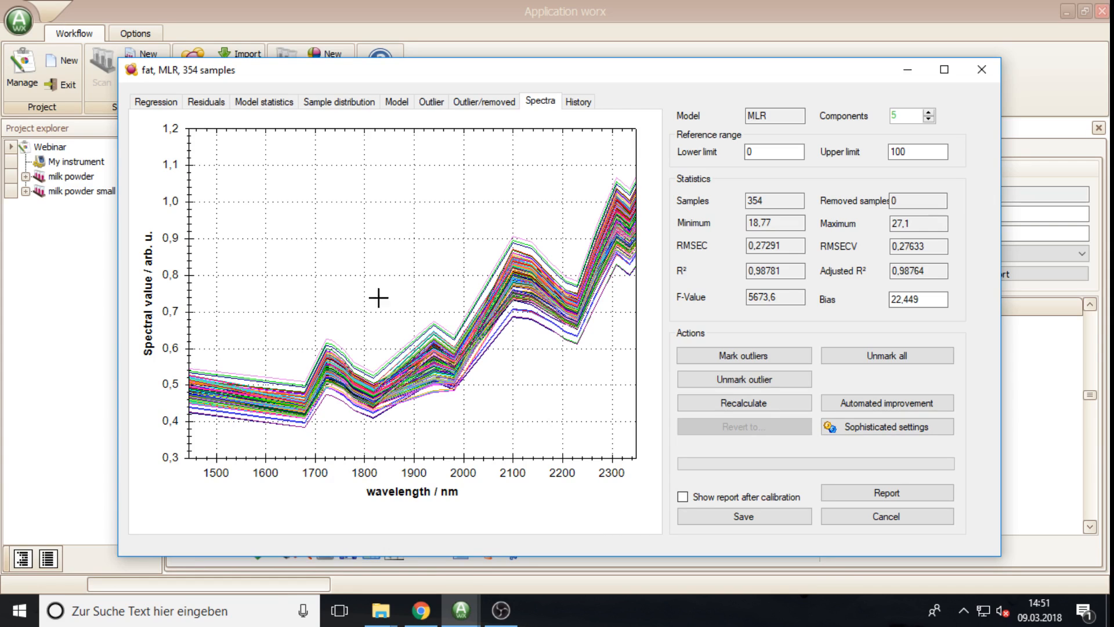
mouse_move(336, 336)
left_click(479, 106)
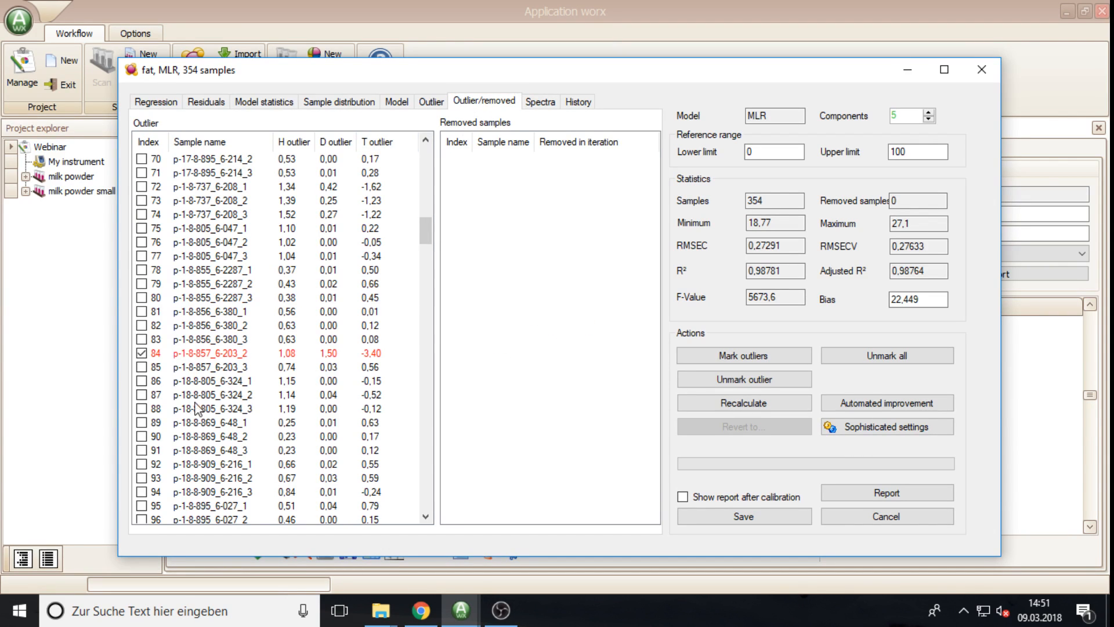
Step: View the History tab's RMSE and best component count charts for the fat model
left_click(578, 102)
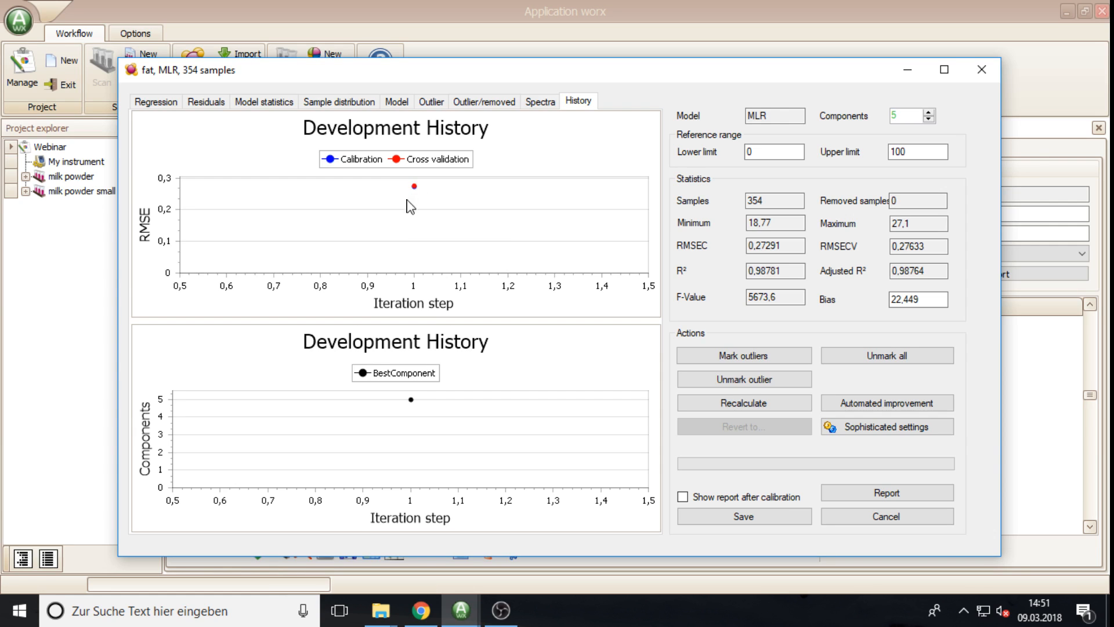
mouse_move(414, 186)
Step: Recalculate the fat MLR model without the 2 outliers: 352 samples, RMSECV 0,26118, R² 0,98925
left_click(156, 103)
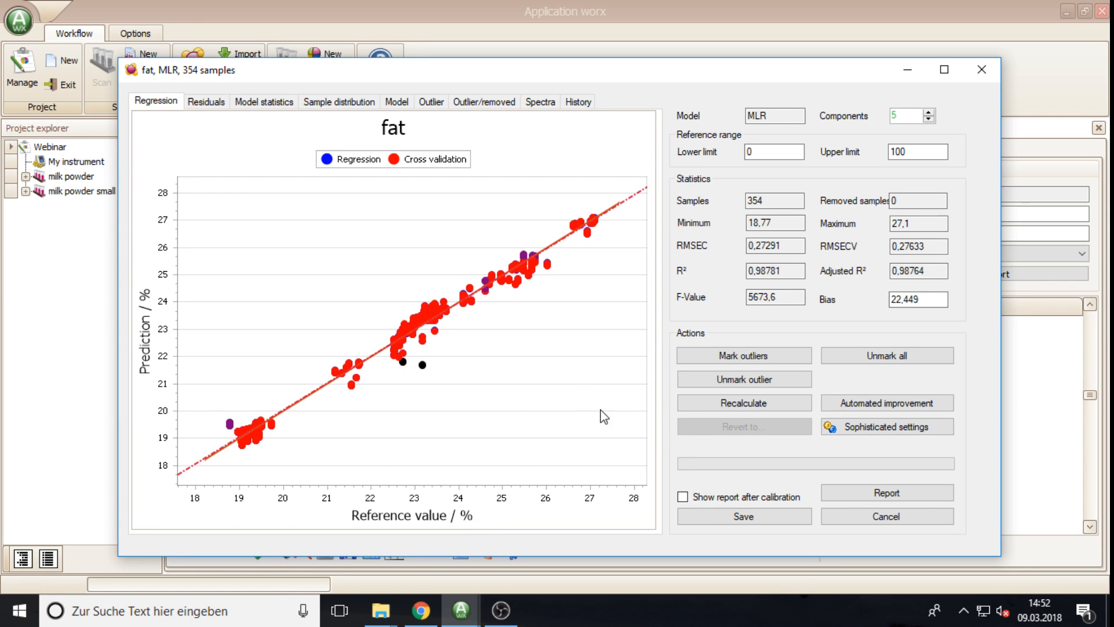
left_click(715, 405)
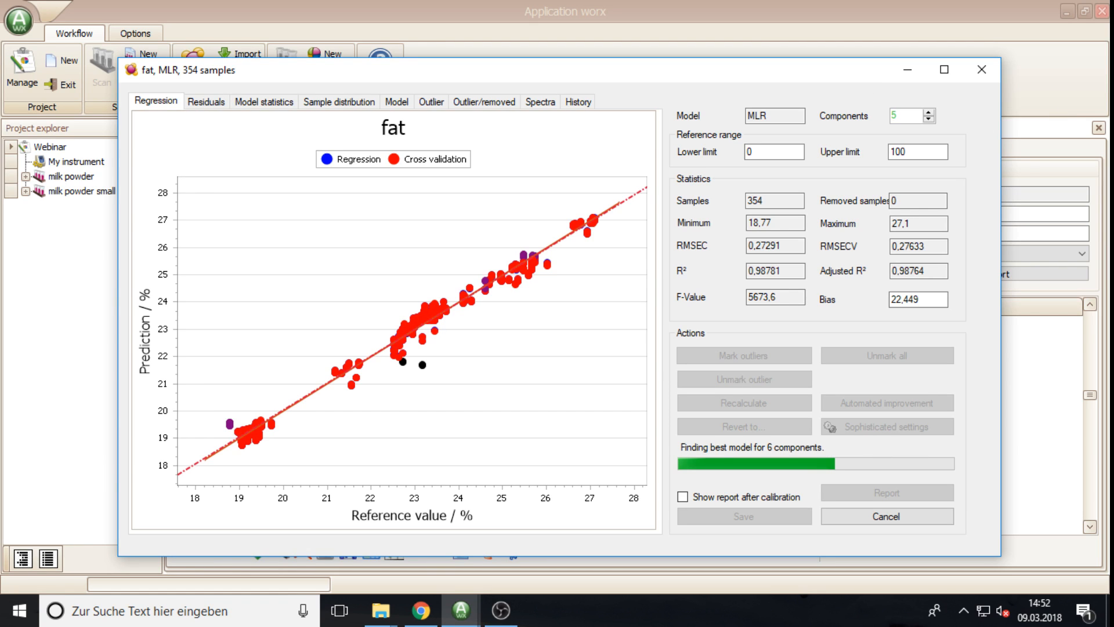
key("alt+Tab")
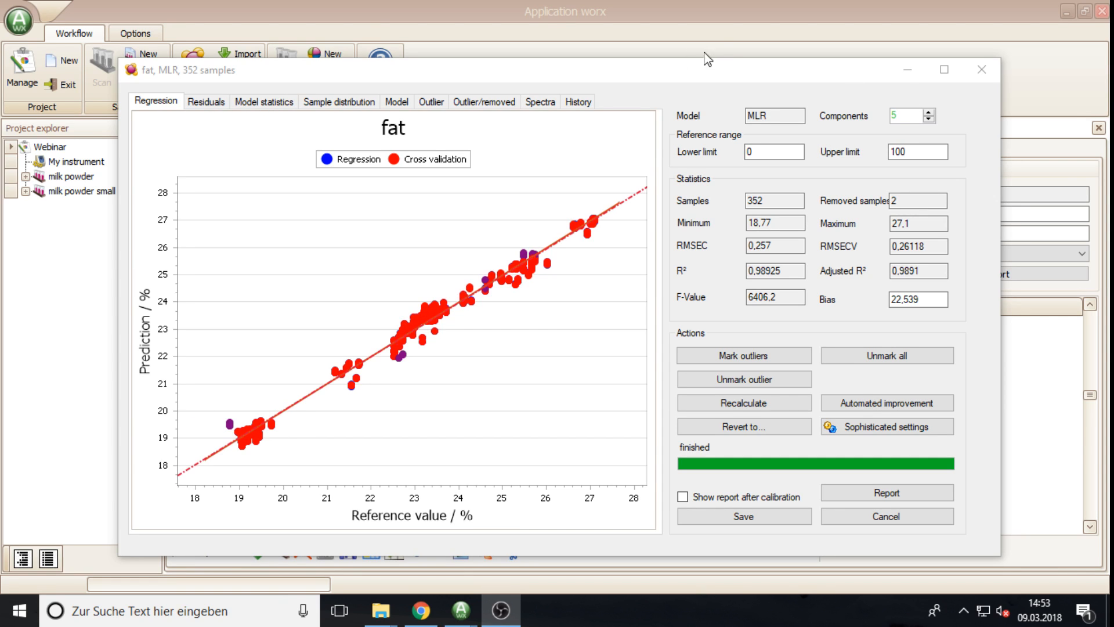
Step: Review the outlier and removed-sample lists, ticking and unticking removed sample 84 and the second sample
left_click(492, 106)
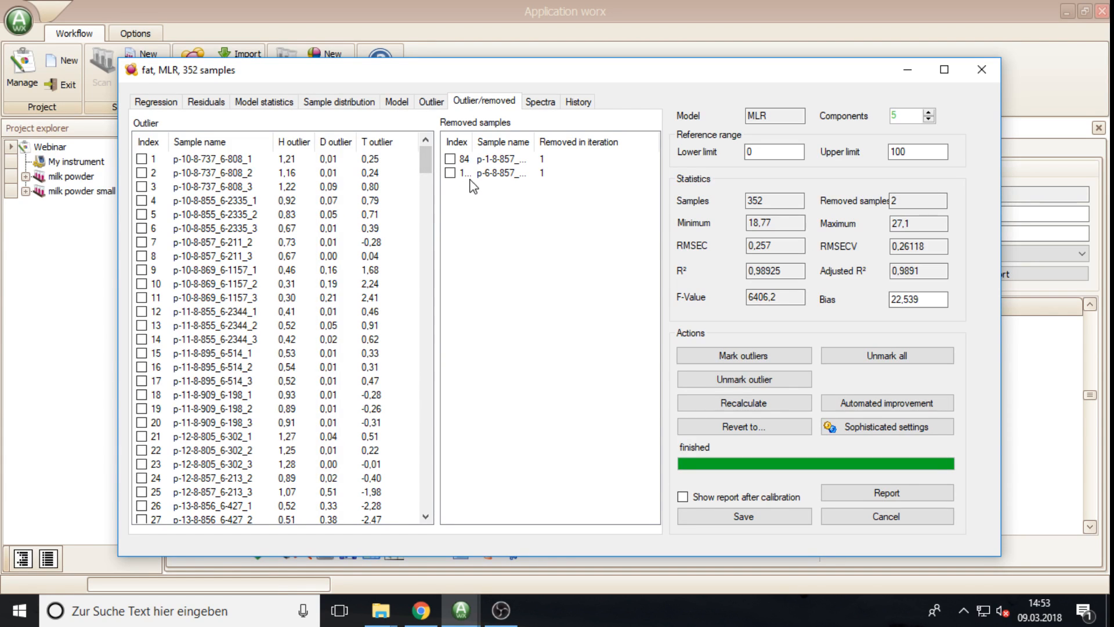
left_click(450, 159)
left_click(451, 174)
left_click(450, 174)
left_click(450, 159)
Step: Mark sample 67 as an outlier and recalculate: 350 samples, RMSECV 0,2545, R² 0,98971
left_click(430, 102)
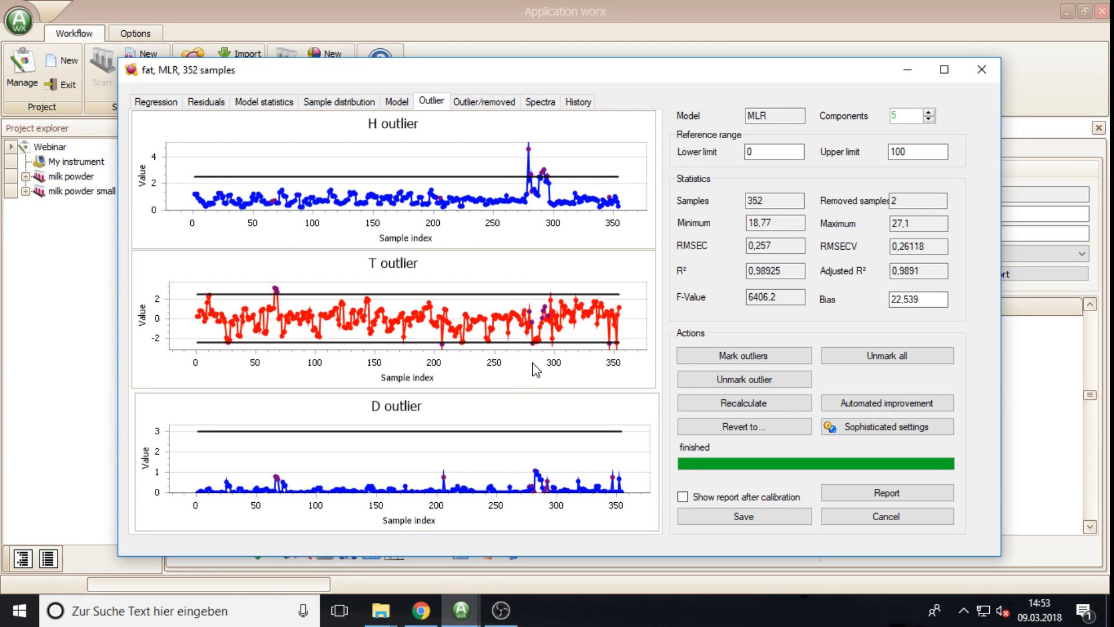
left_click(277, 290)
left_click(748, 407)
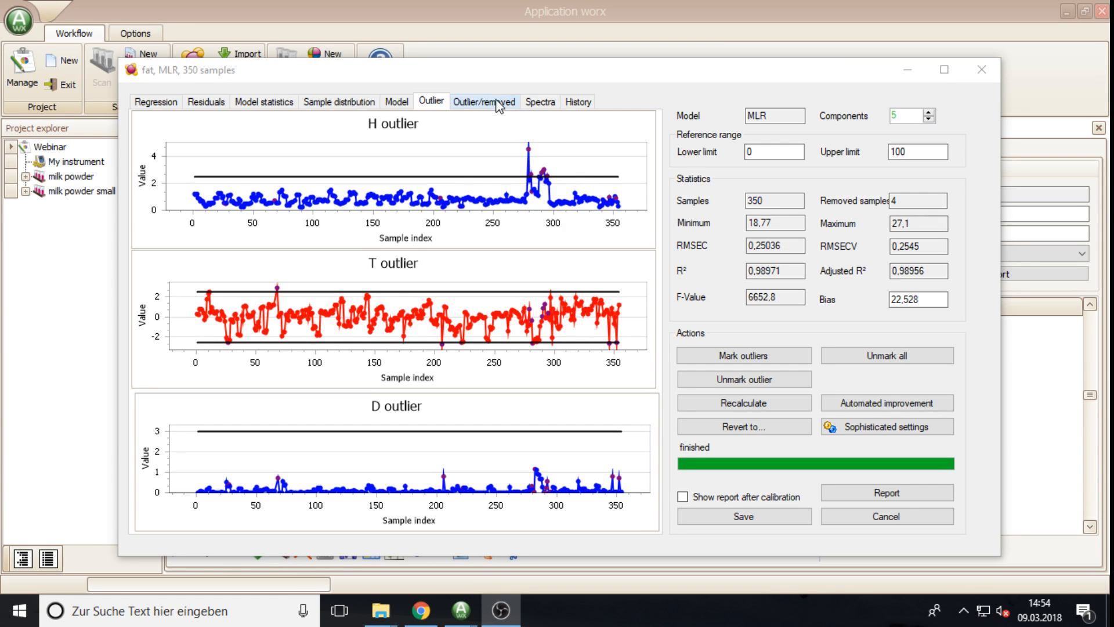
Step: Check the Development History charts showing RMSE decreasing over three iteration steps
left_click(578, 103)
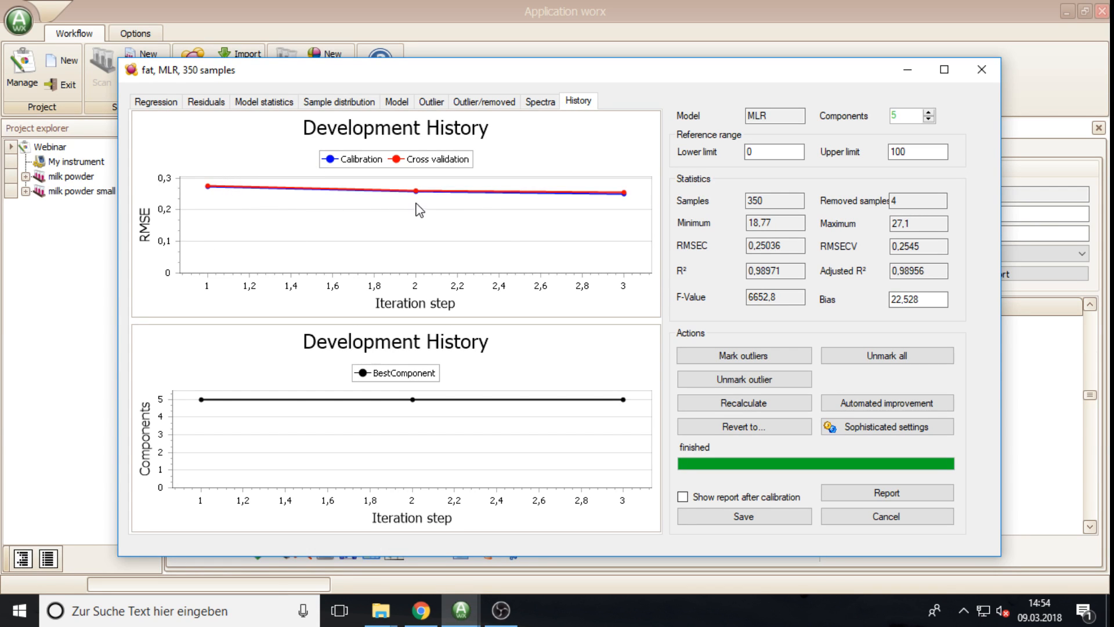
mouse_move(209, 188)
mouse_move(625, 195)
Step: Review the 350-sample fat regression plot and start saving the model as milk powder_fat
left_click(156, 104)
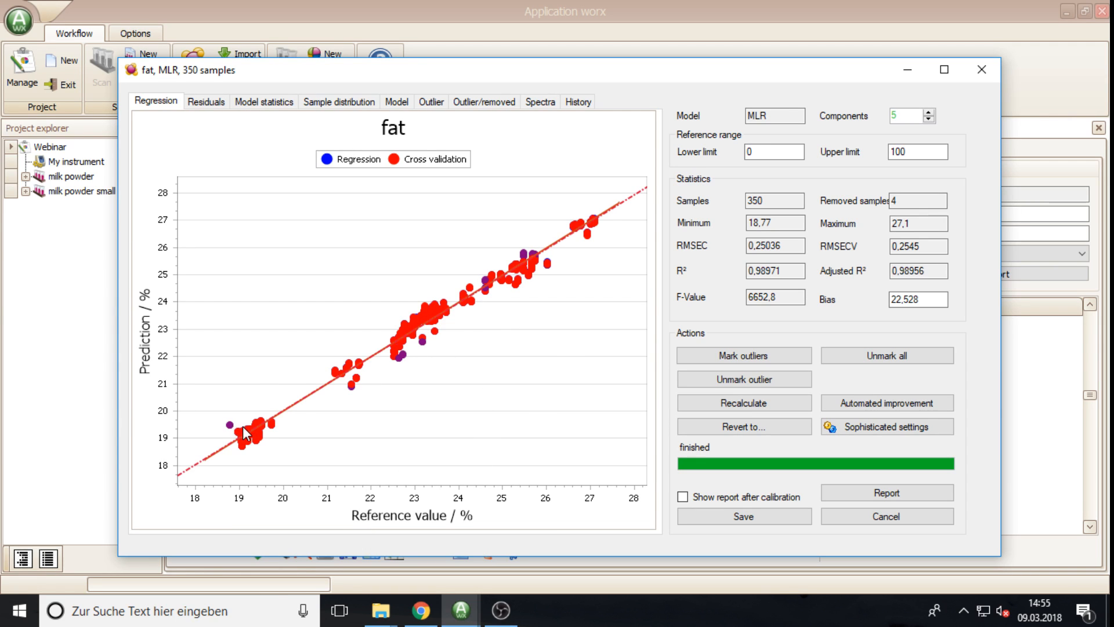
mouse_move(231, 427)
left_click(737, 519)
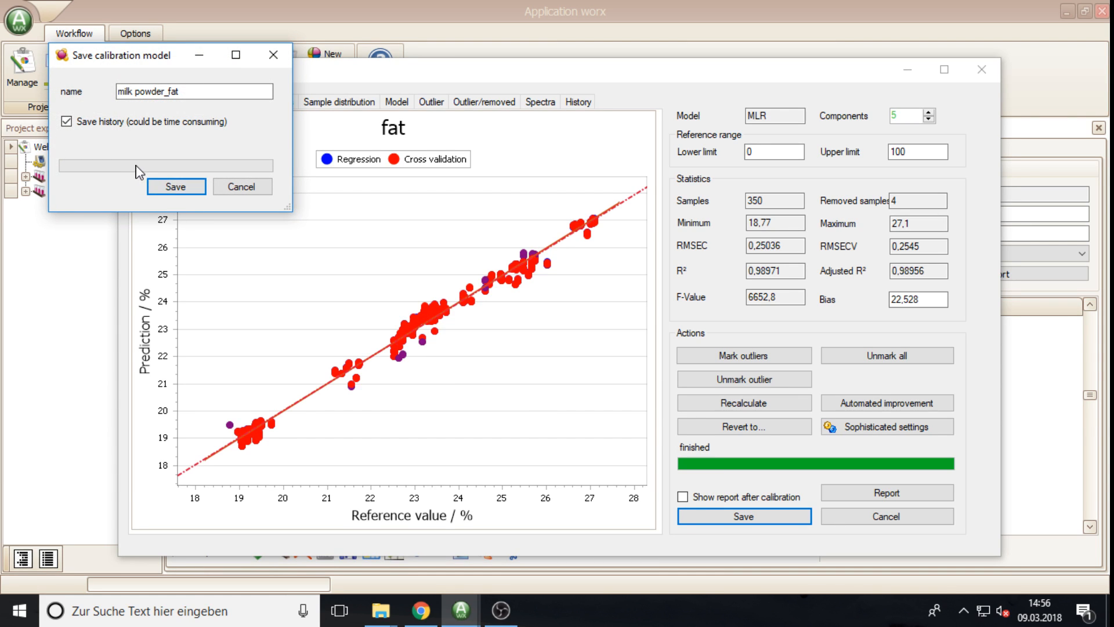
Step: Append _180309 to the calibration name, making it milk powder_fat_180309
left_click(198, 91)
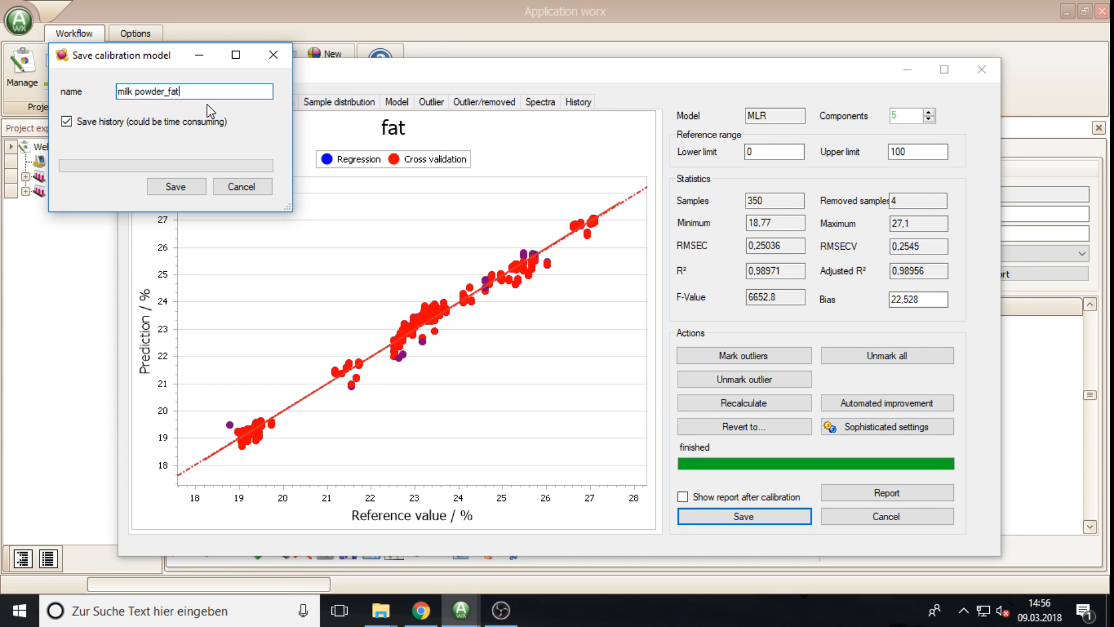
type("_180309")
Step: Save the calibration and open the milk powder_fat_180309 Overview from the Project explorer
left_click(173, 190)
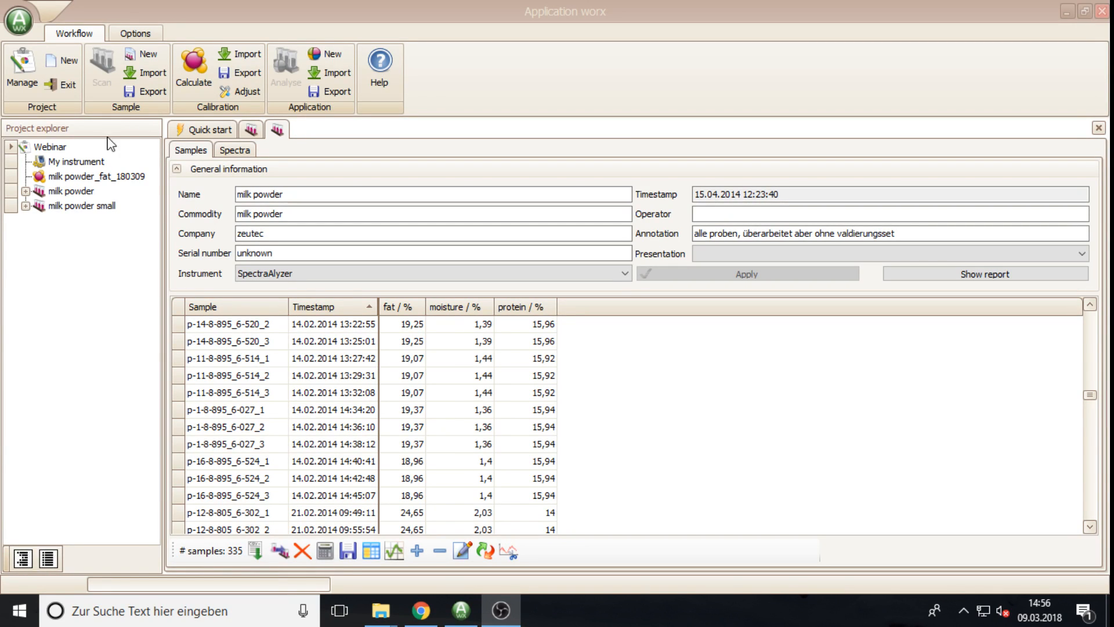
left_click(92, 178)
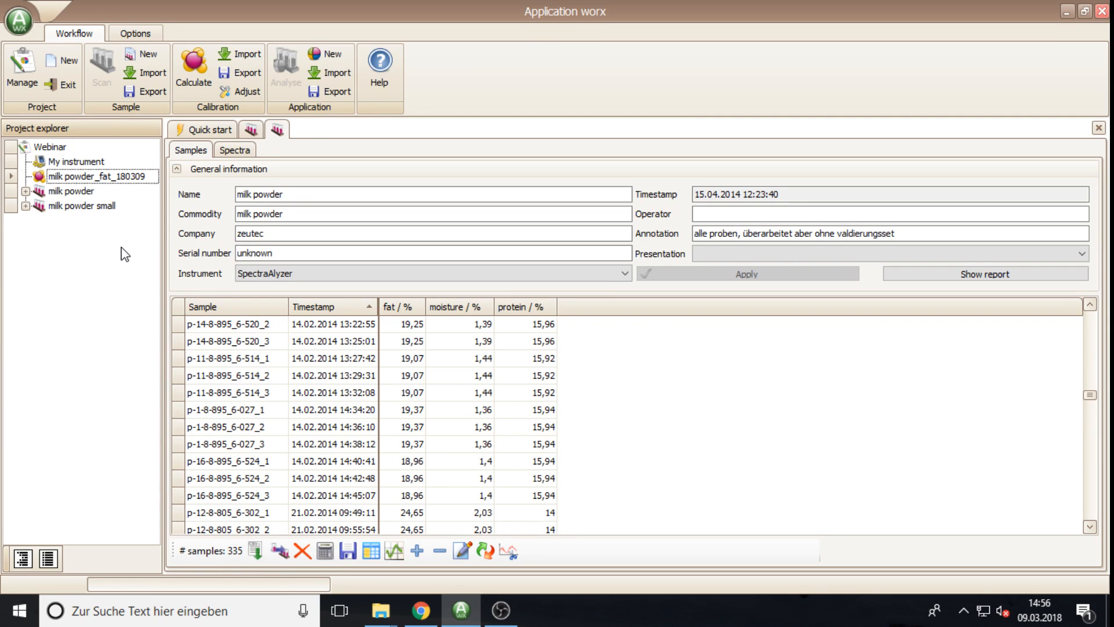
double_click(58, 178)
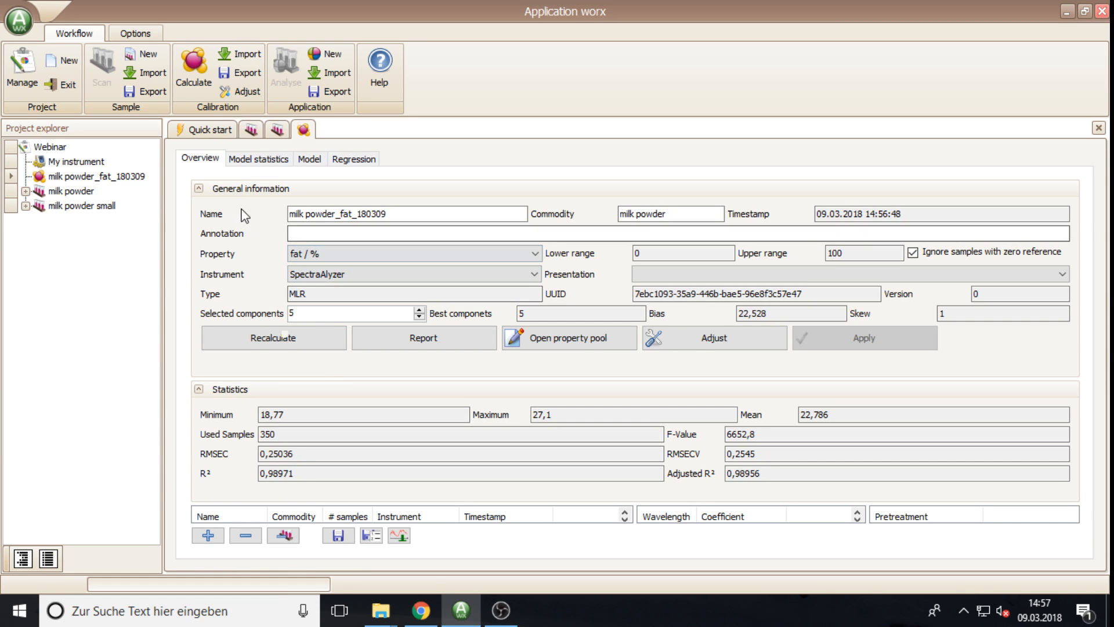
Step: Capitalise the commodity to 'Milk Powder', leaving the model name unchanged
left_click(395, 216)
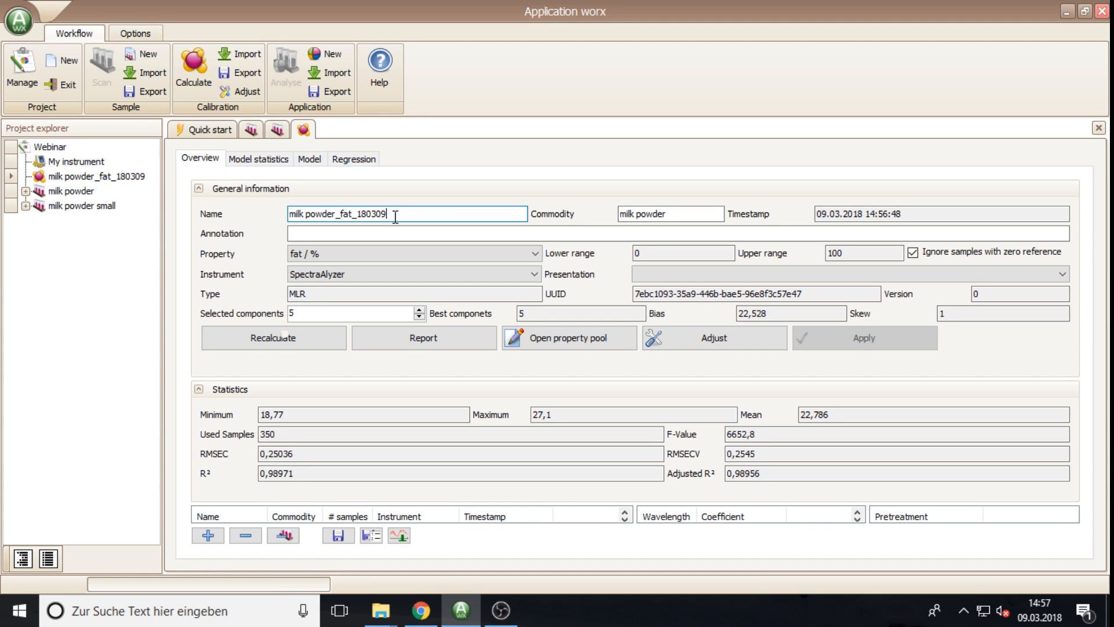
type("_")
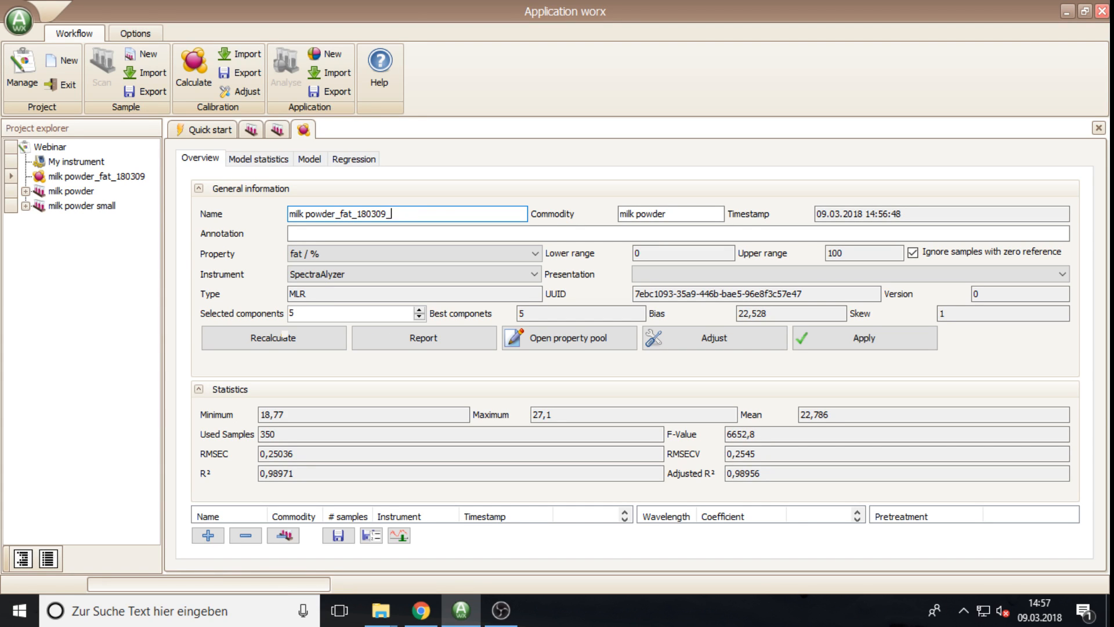
key("BackSpace")
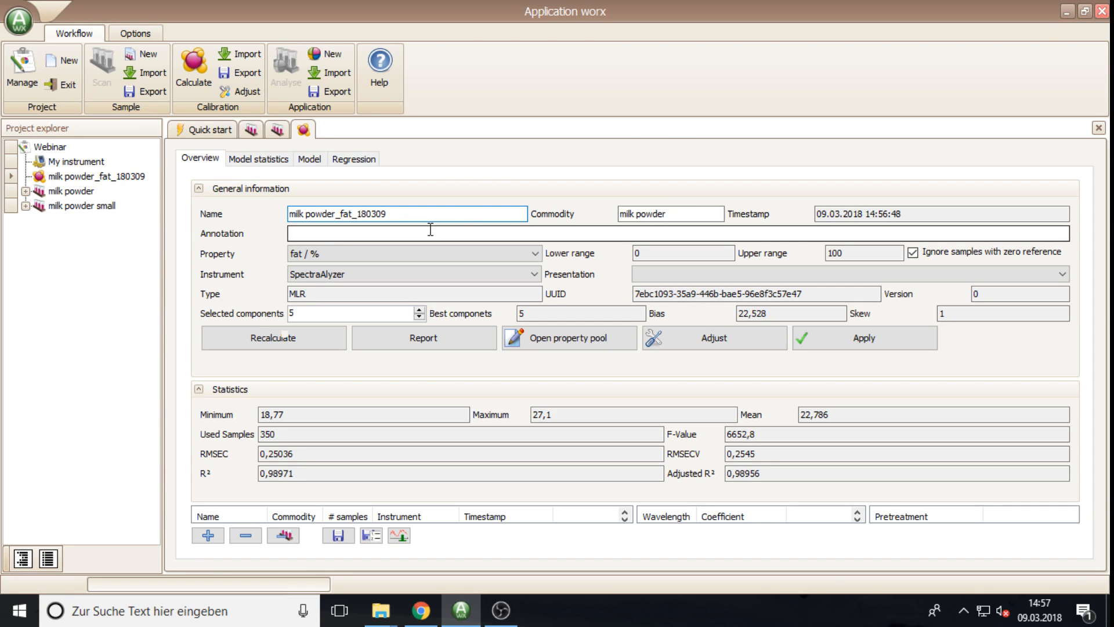
left_click(673, 213)
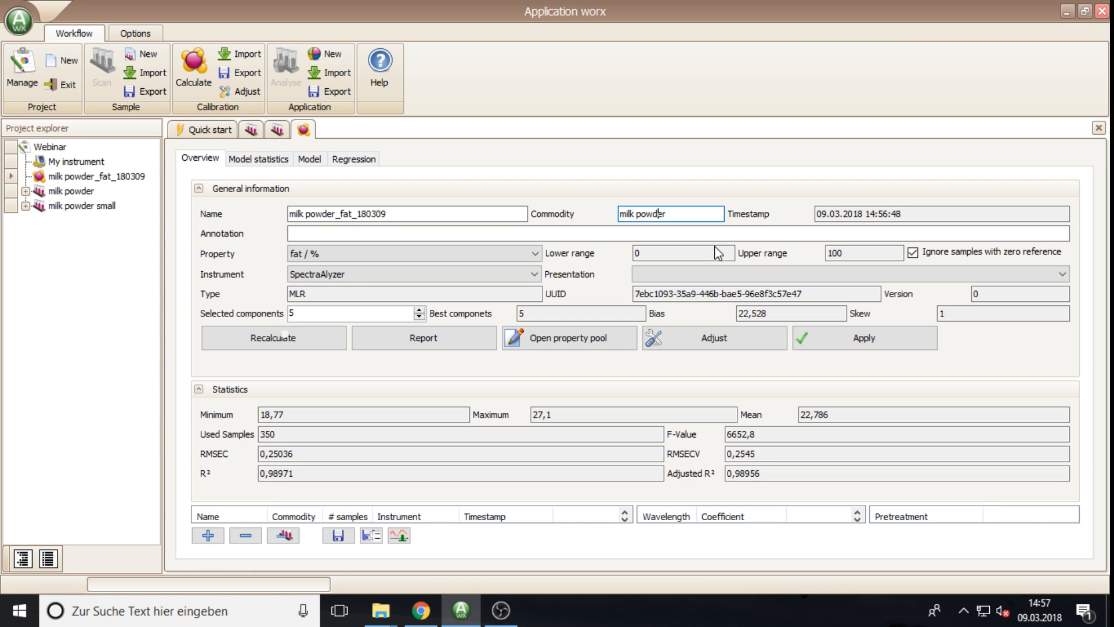
key("shift+Right")
type("M")
key("Right")
key("shift+Right")
type("P")
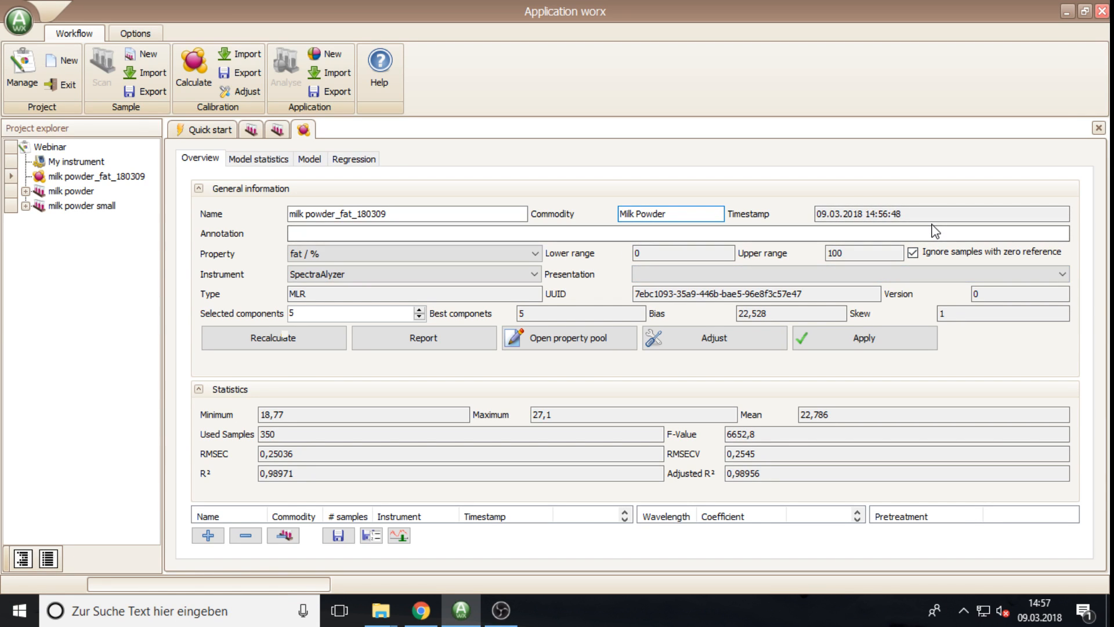
Step: Add the annotation 'Model calculated while webinar' and keep the property as fat / %
left_click(609, 229)
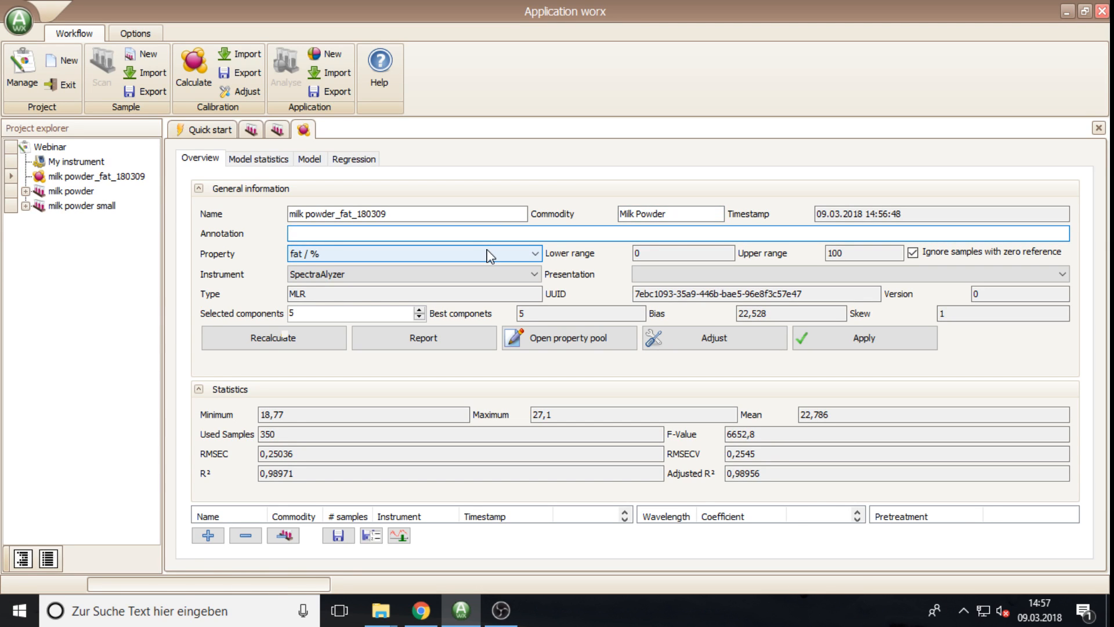
type("Model calculated whiel")
key("BackSpace")
key("BackSpace")
key("BackSpace")
type("le webinar")
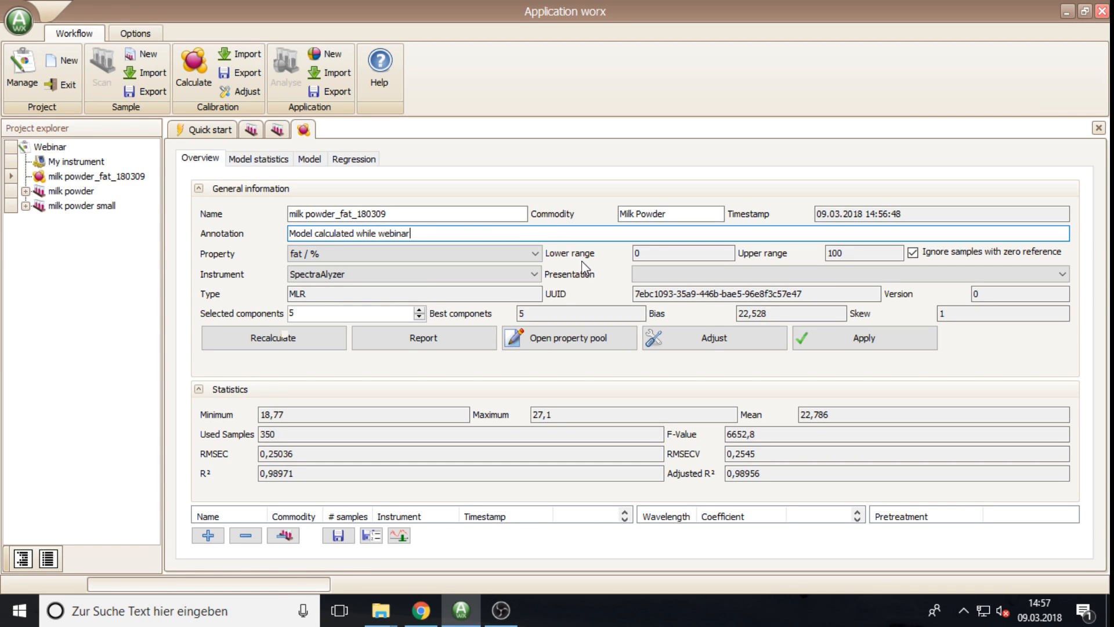
left_click(534, 256)
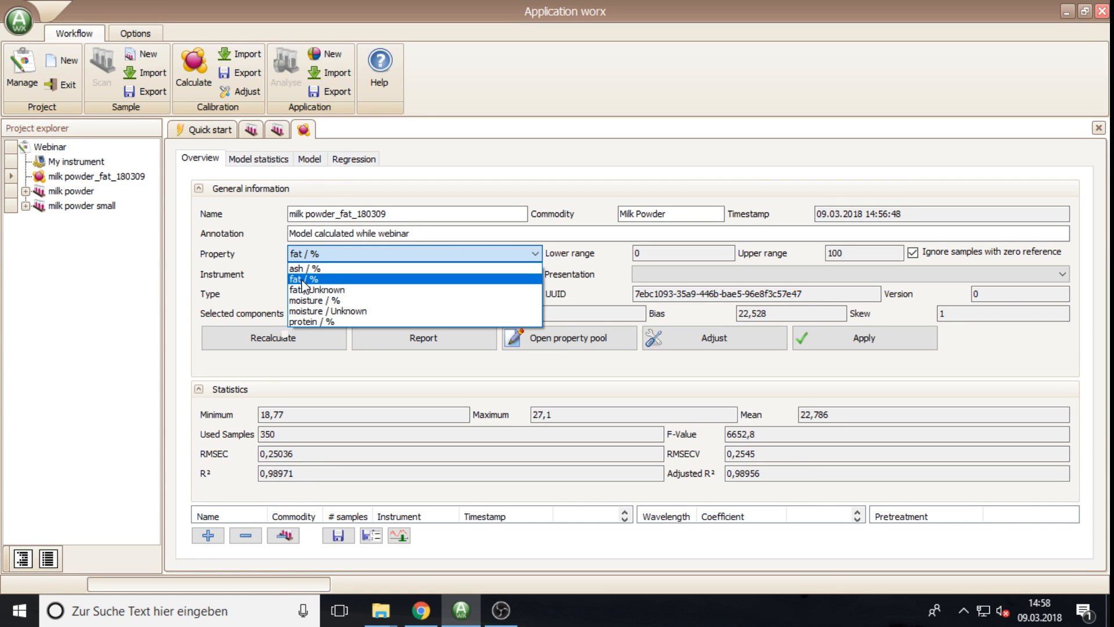
left_click(268, 260)
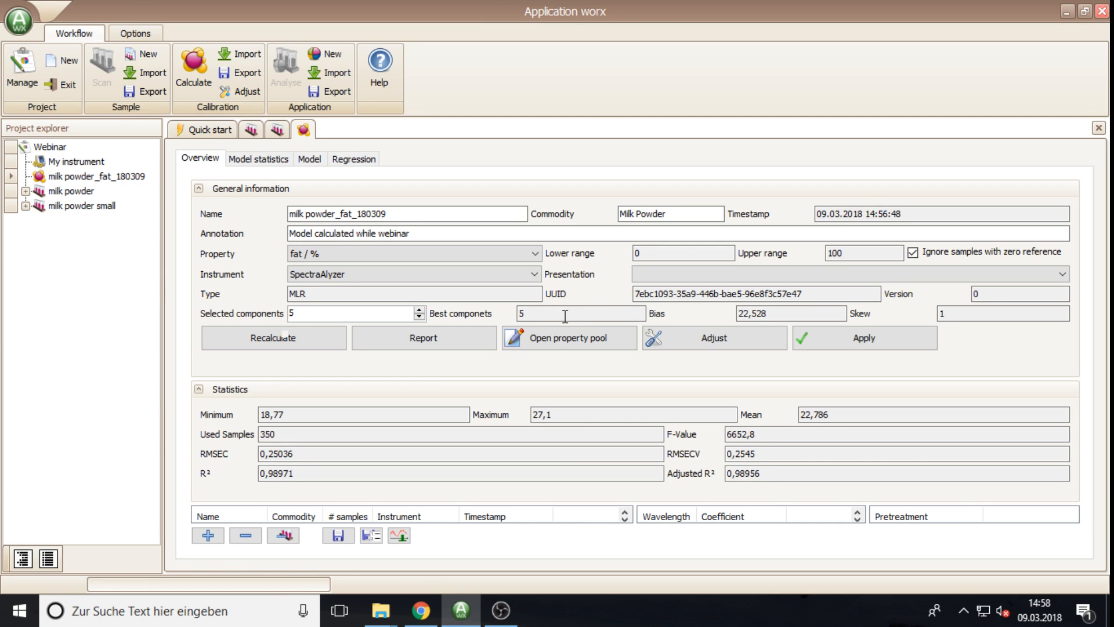
Step: Keep the property as fat / %, then choose SpectraAlyzer 2.0 as instrument and Closed cup as presentation
left_click(537, 258)
left_click(531, 271)
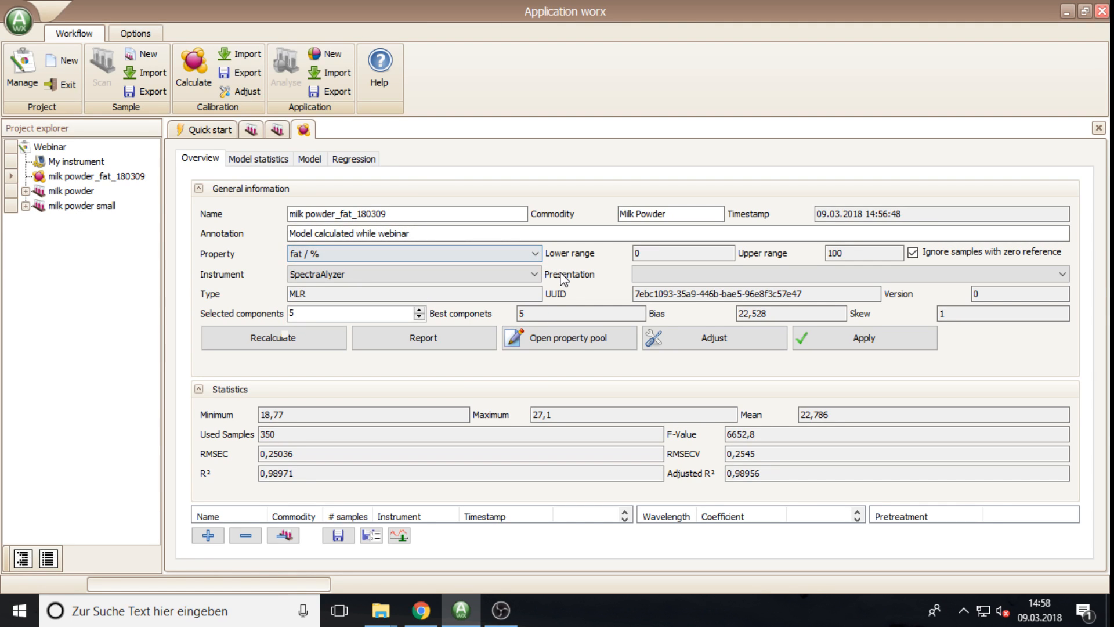
left_click(535, 275)
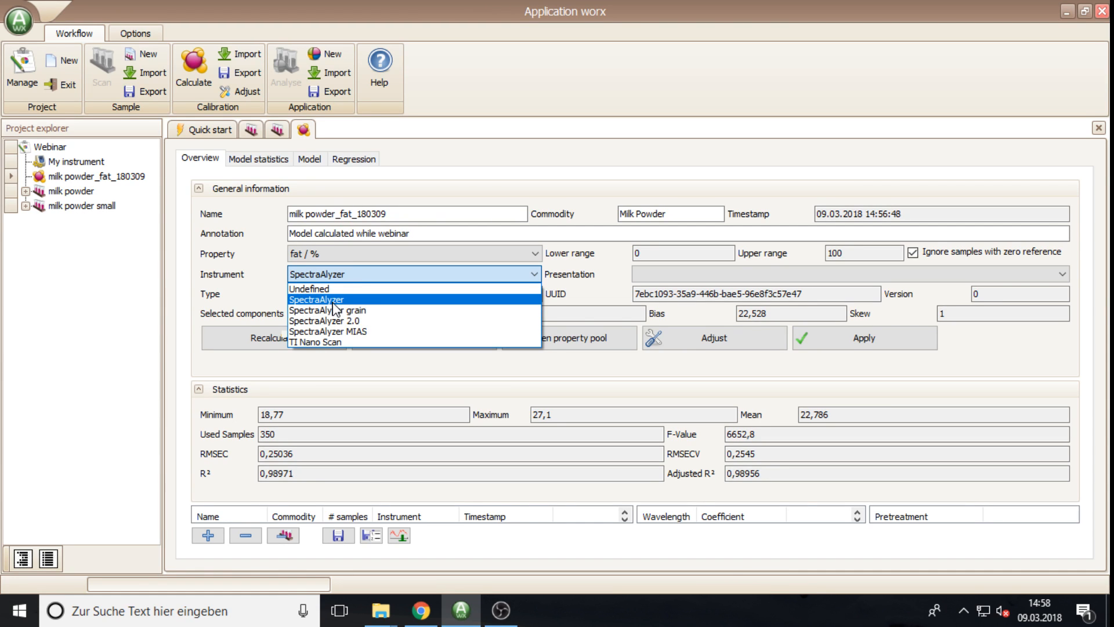
left_click(355, 321)
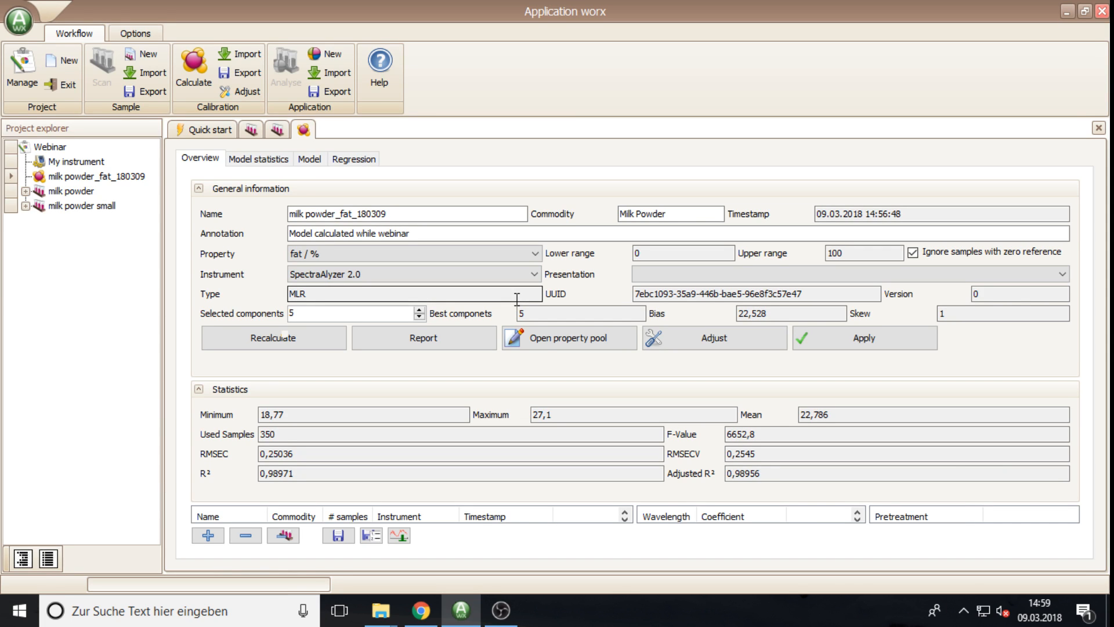
left_click(778, 273)
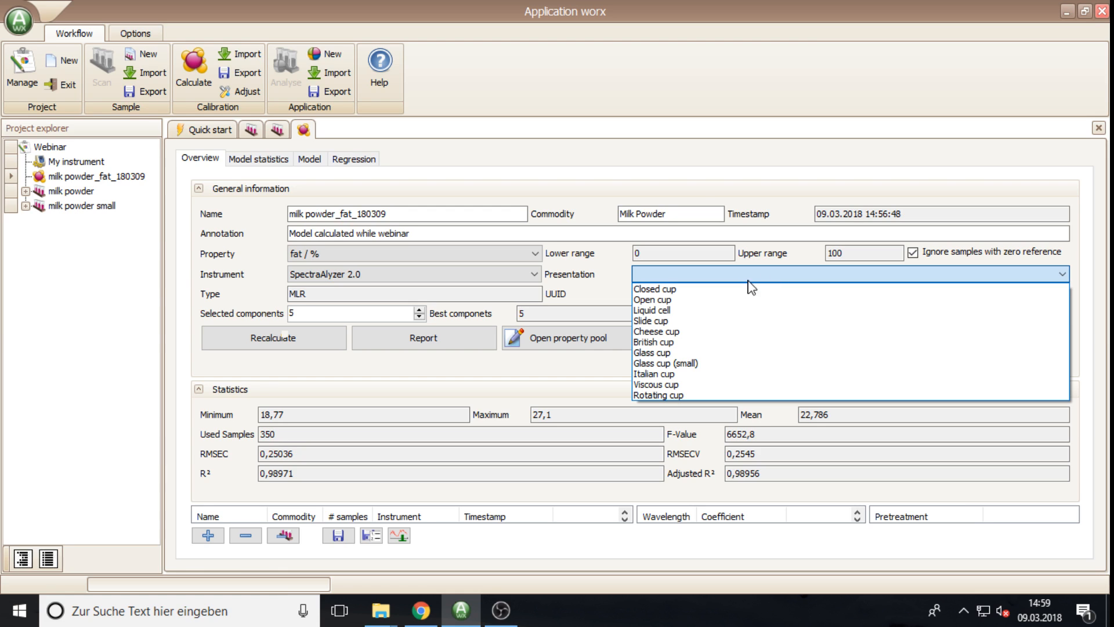
left_click(677, 290)
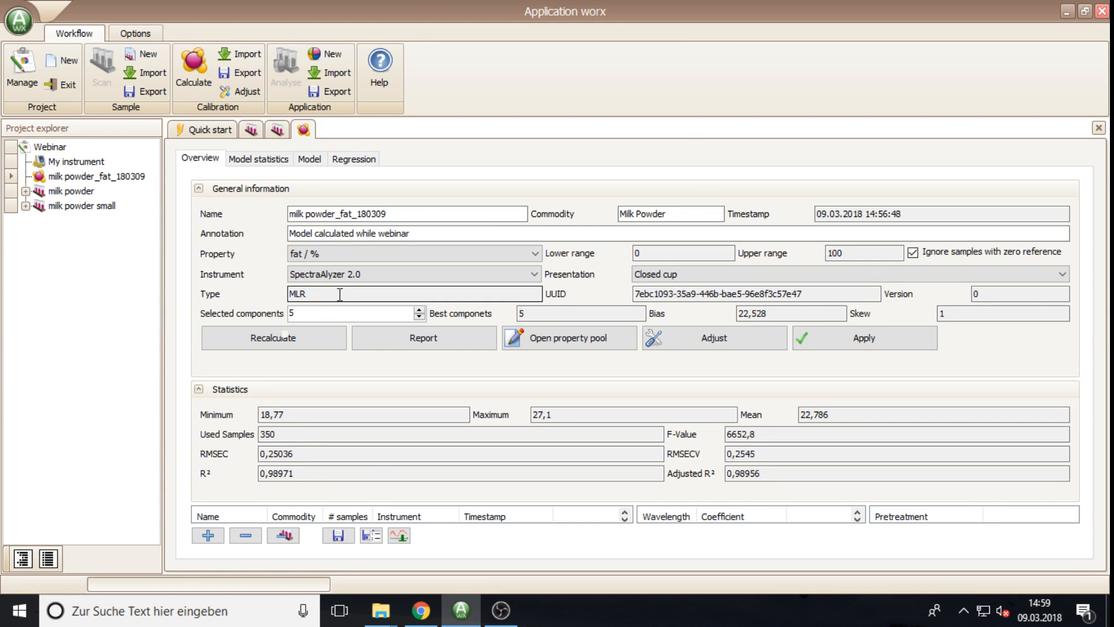
Step: Highlight the model type MLR and the UUID value, then clear the selection
left_click_drag(338, 294, 289, 296)
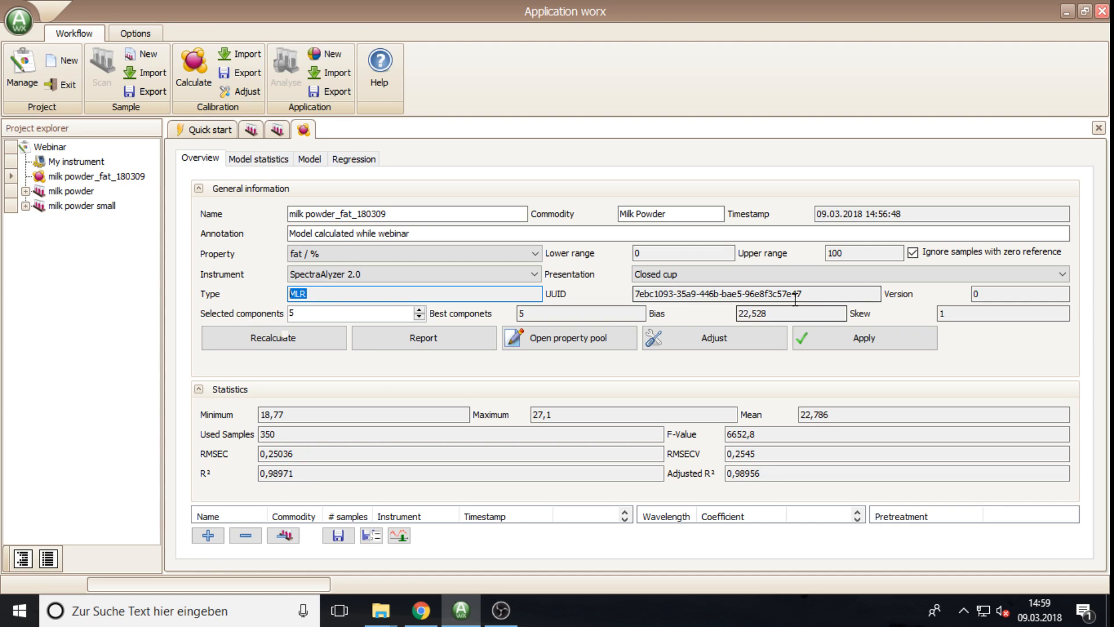
left_click_drag(815, 293, 630, 301)
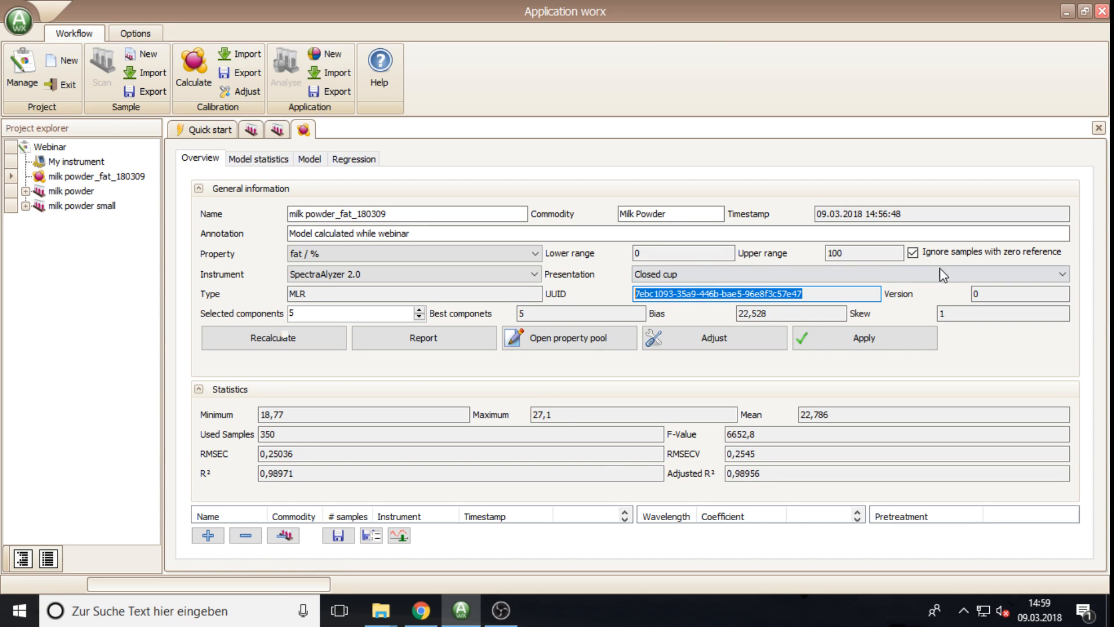
left_click(993, 294)
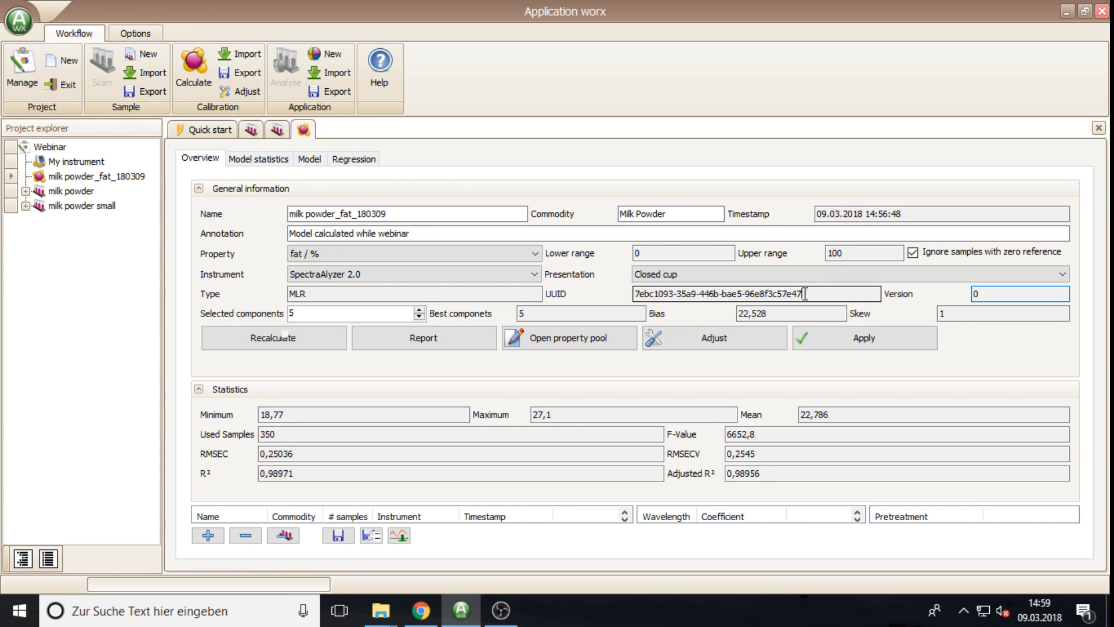
Step: Select the UUID, then compare the model at 4 and 6 components before returning to 5
left_click_drag(806, 294, 634, 295)
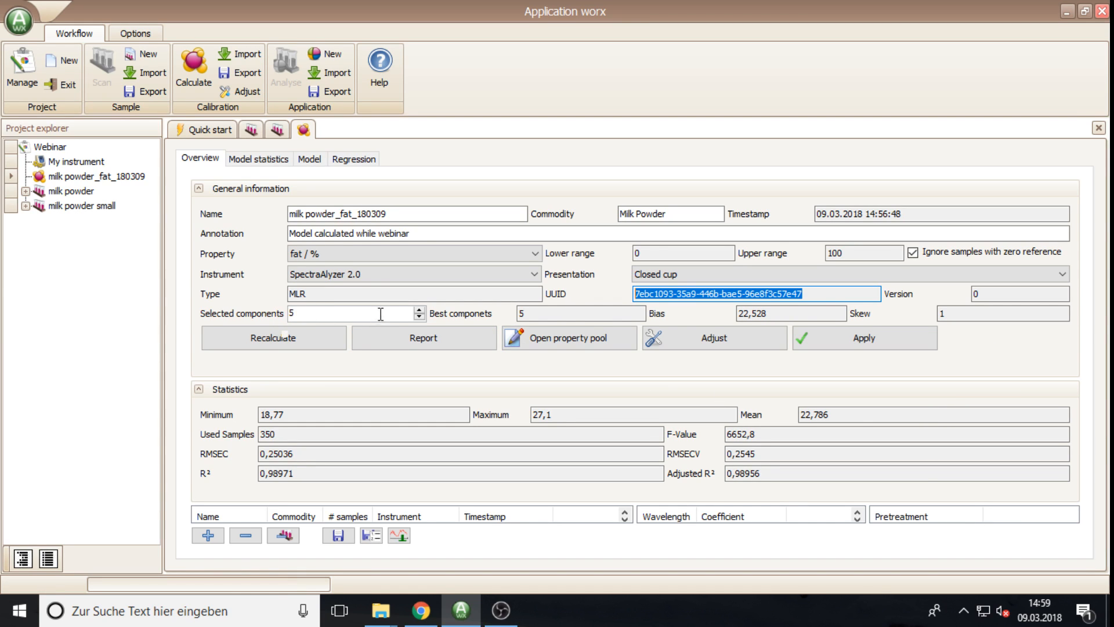
left_click(420, 318)
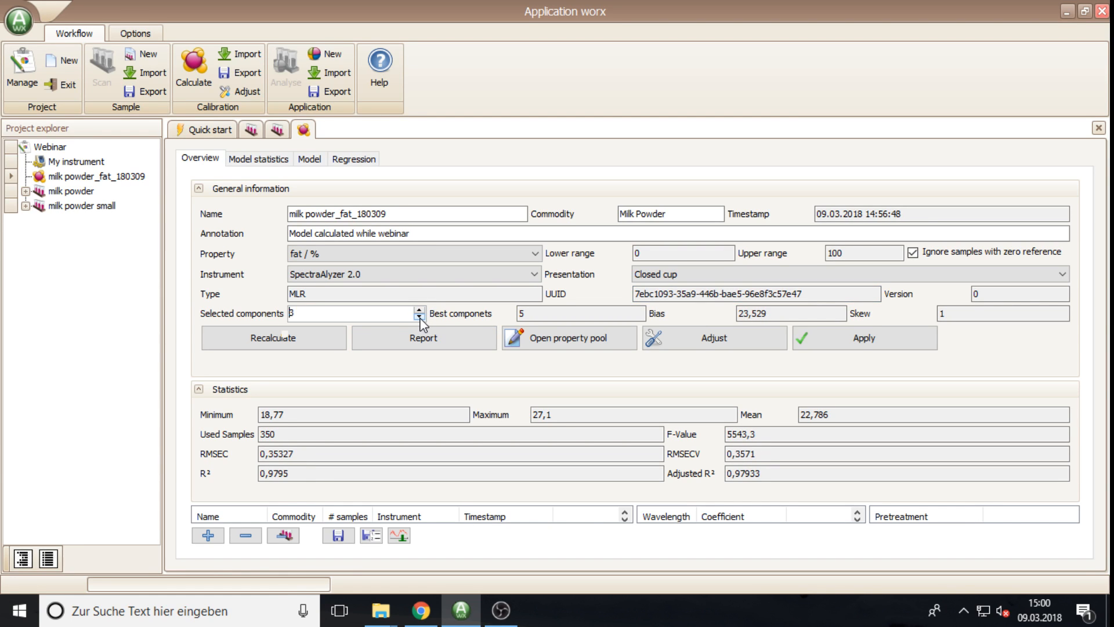
left_click(419, 311)
left_click(419, 311)
left_click(419, 317)
Step: Check best components 5, bias 22,528 and skew 1, then generate the fat model report
left_click_drag(525, 314, 515, 315)
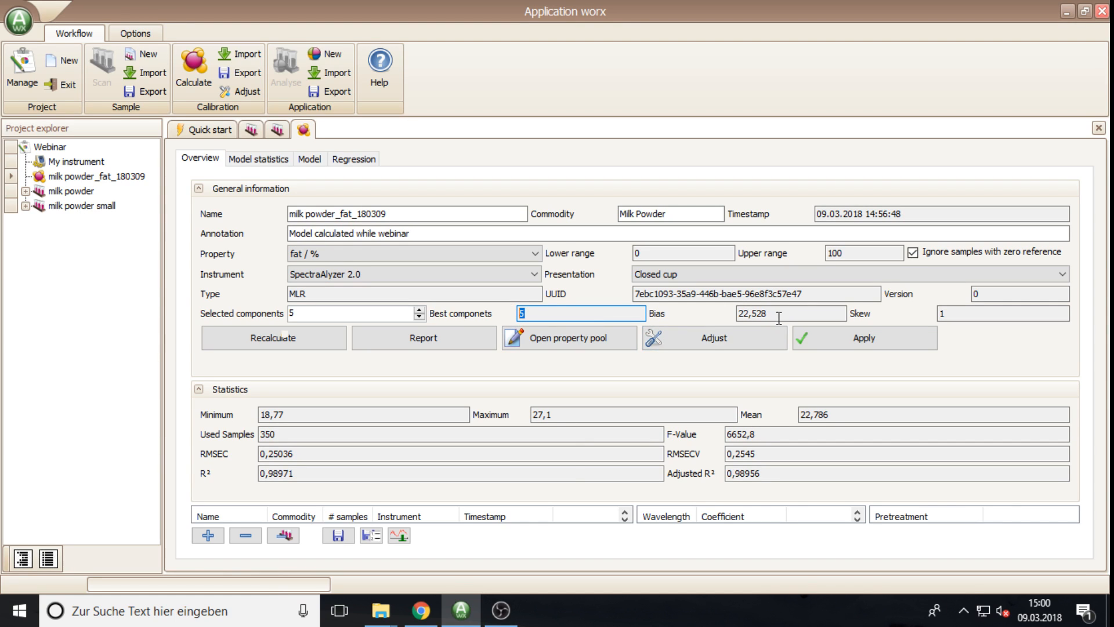
key("Tab")
key("Tab")
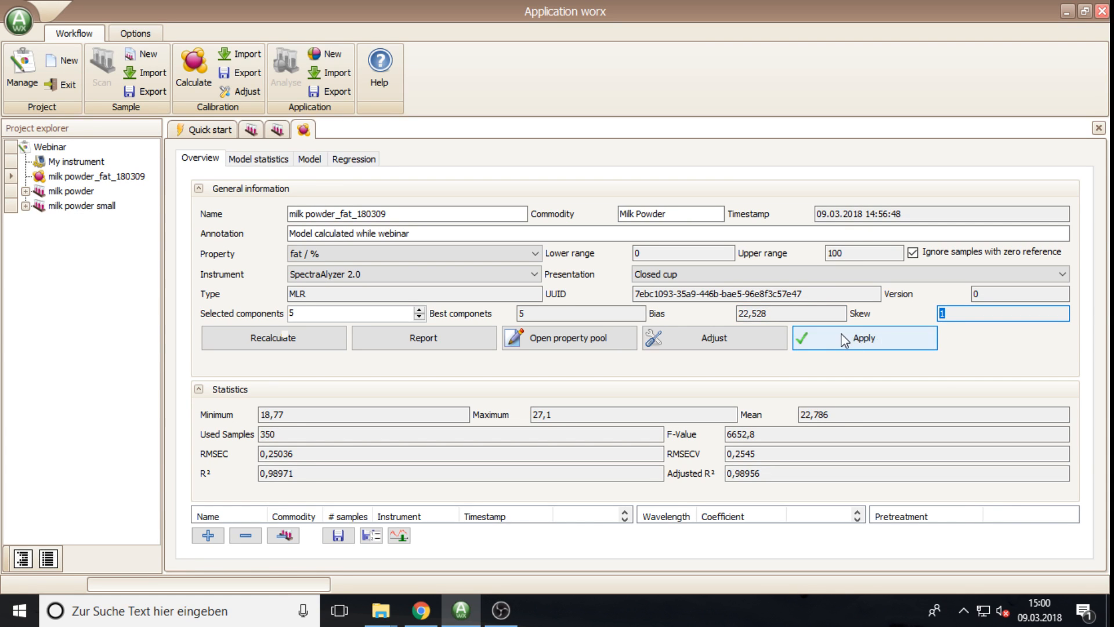
left_click(748, 314)
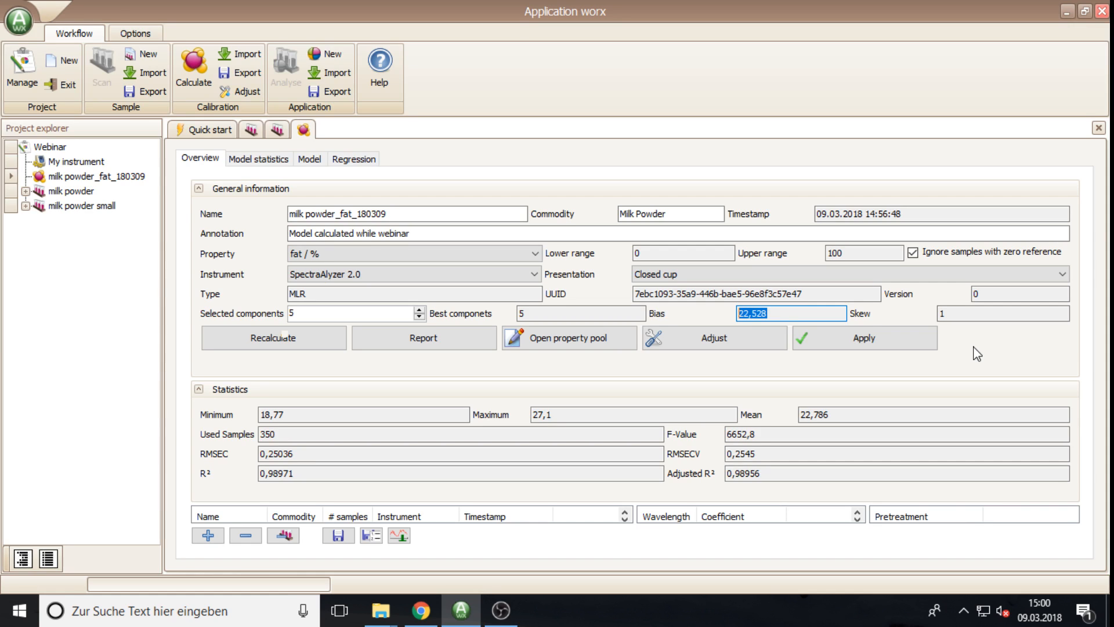
left_click(952, 316)
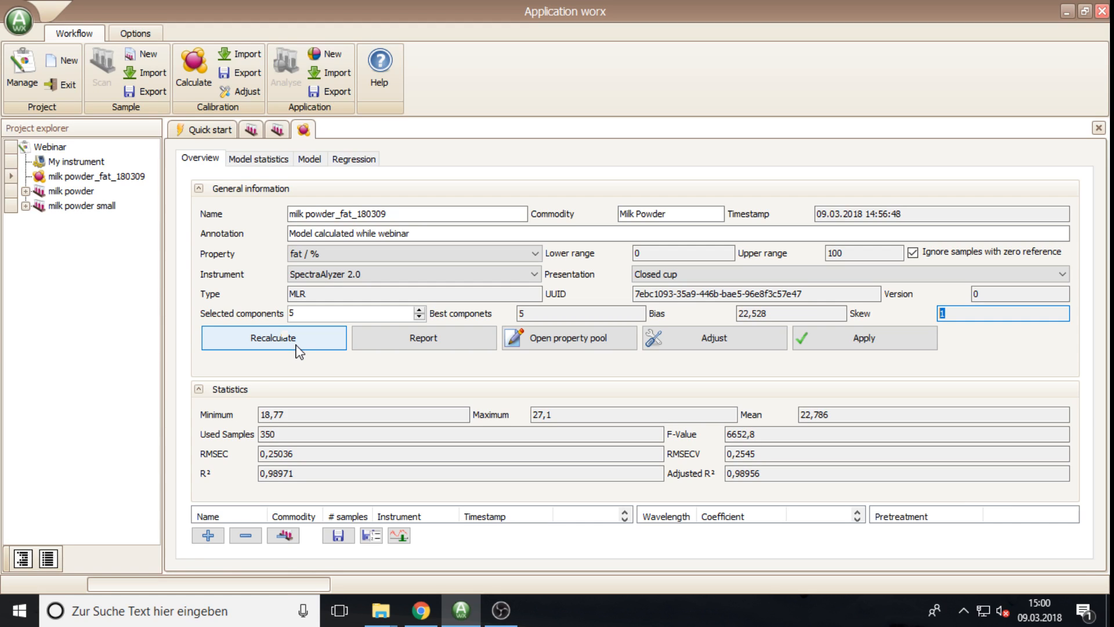
left_click(419, 344)
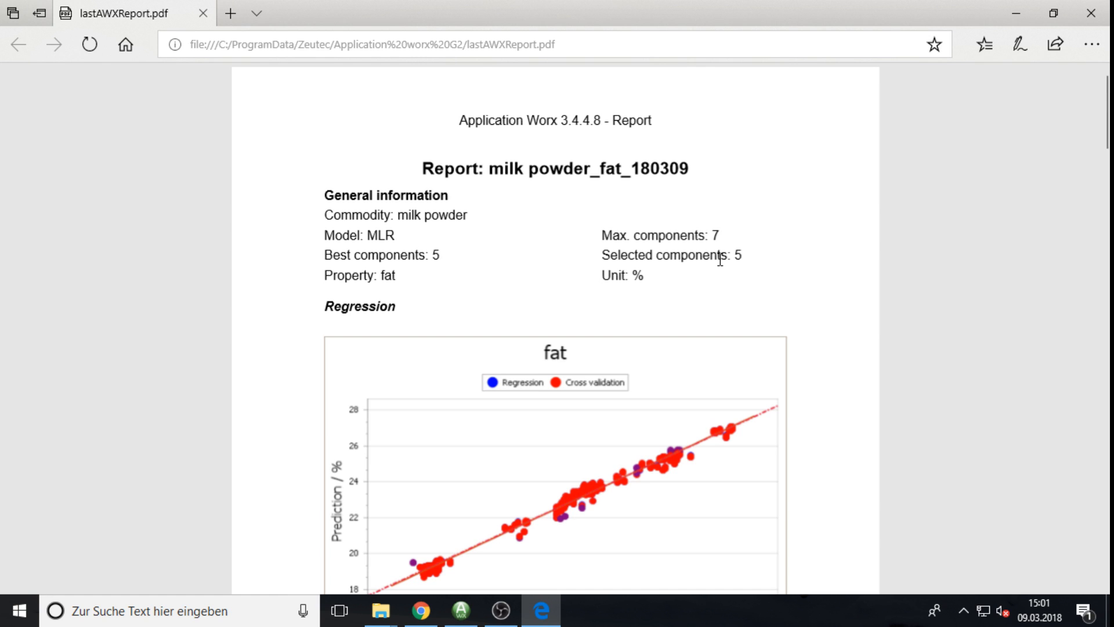
Step: Highlight MLR in the report header, then read through the regression chart and statistics to page 2
double_click(375, 234)
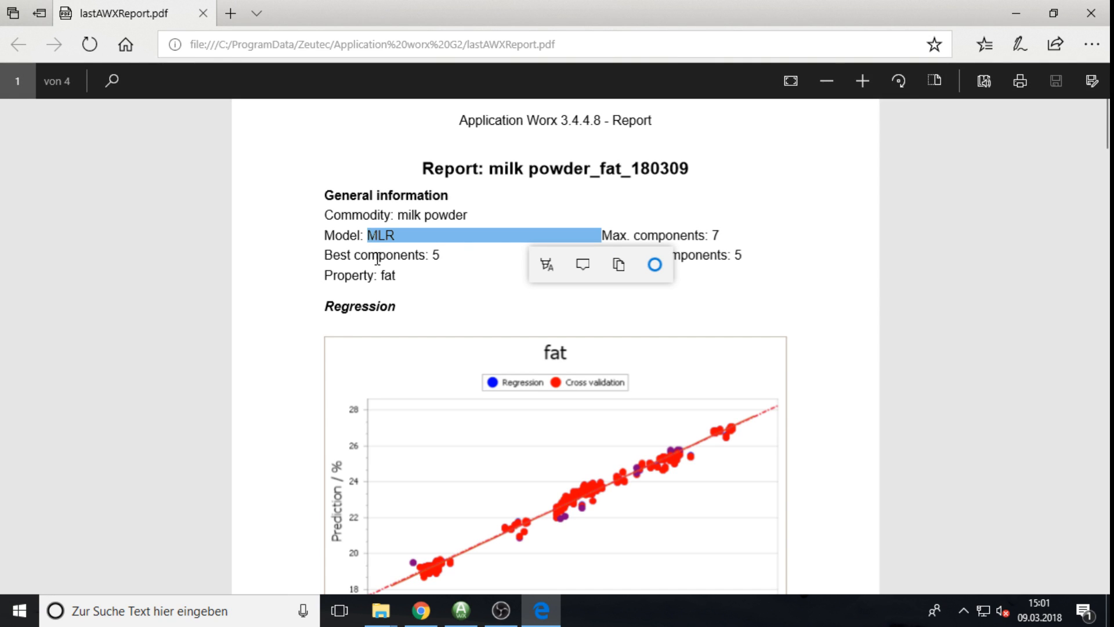
left_click(414, 276)
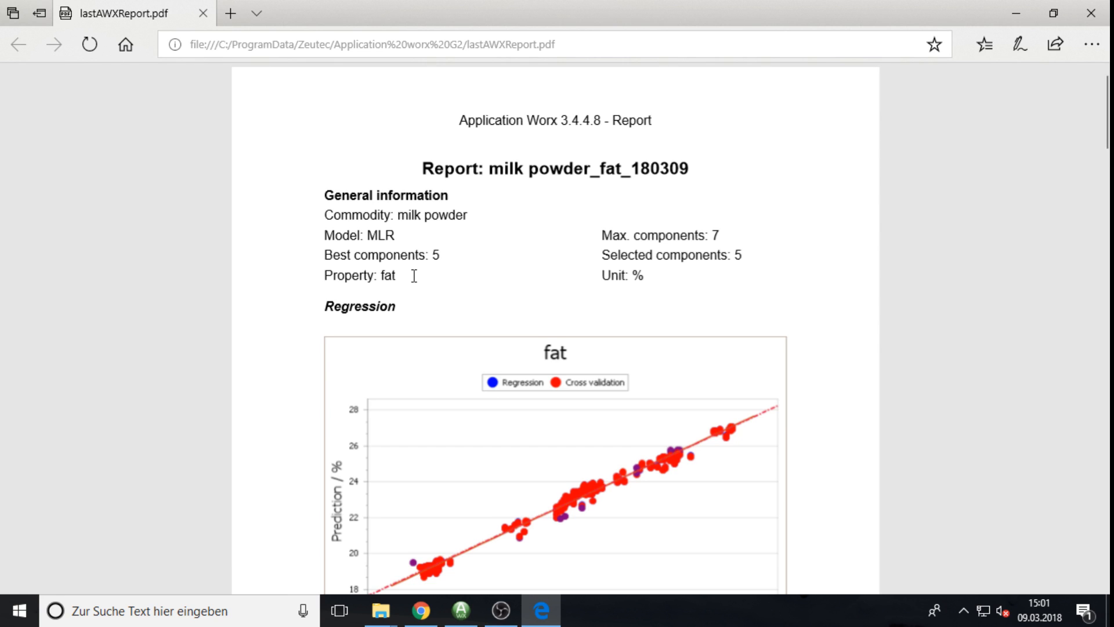
scroll(424, 244, "down", 1)
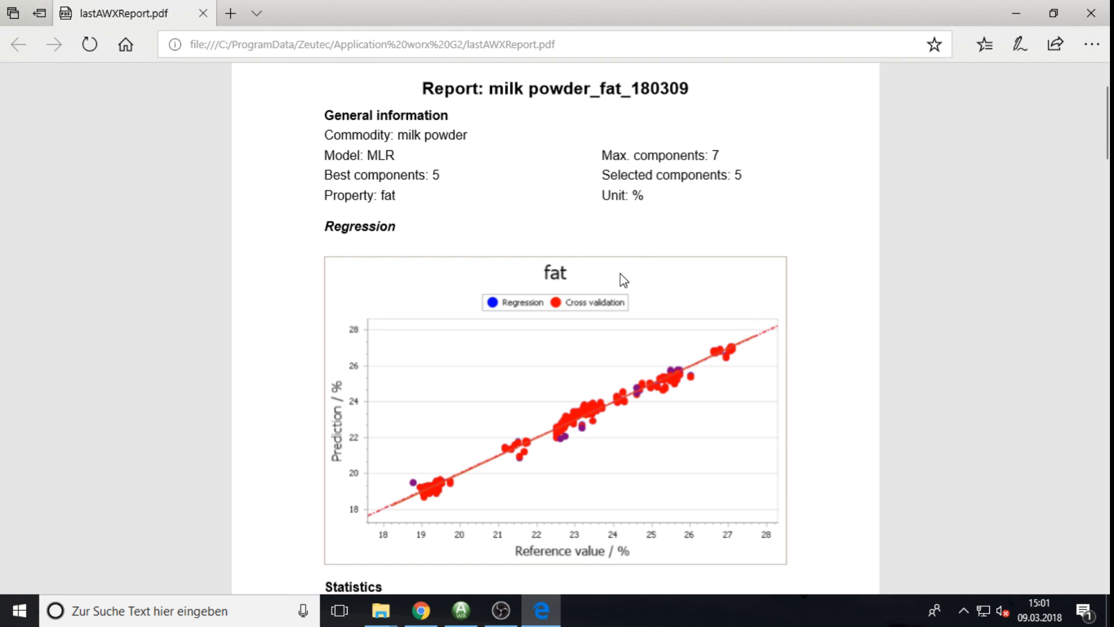
scroll(618, 293, "down", 3)
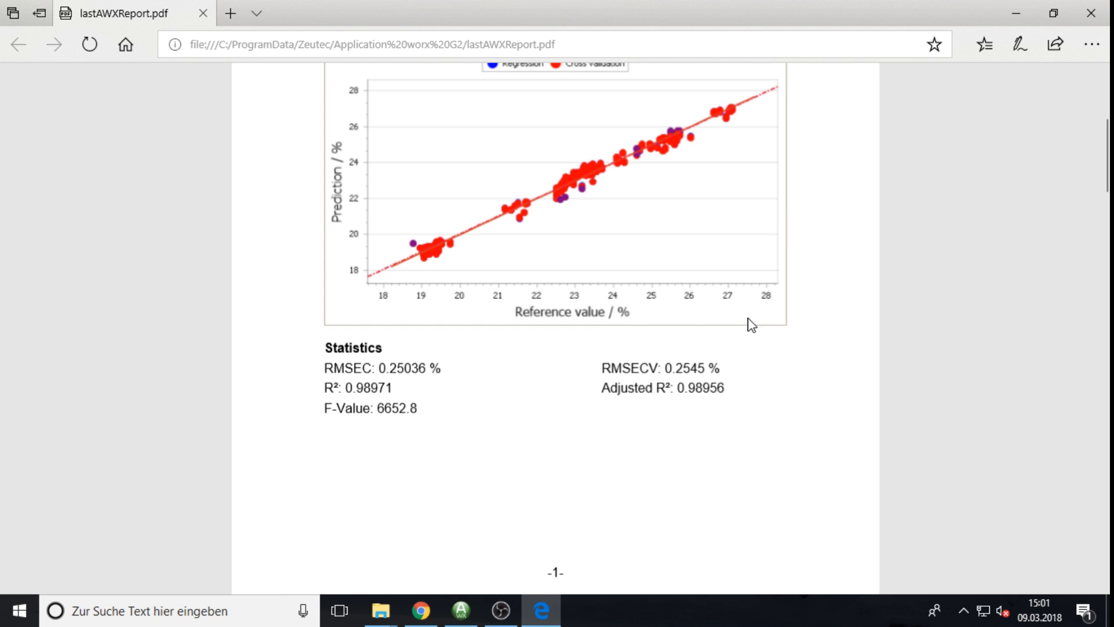
scroll(746, 323, "up", 2)
scroll(741, 323, "down", 2)
scroll(377, 418, "down", 2)
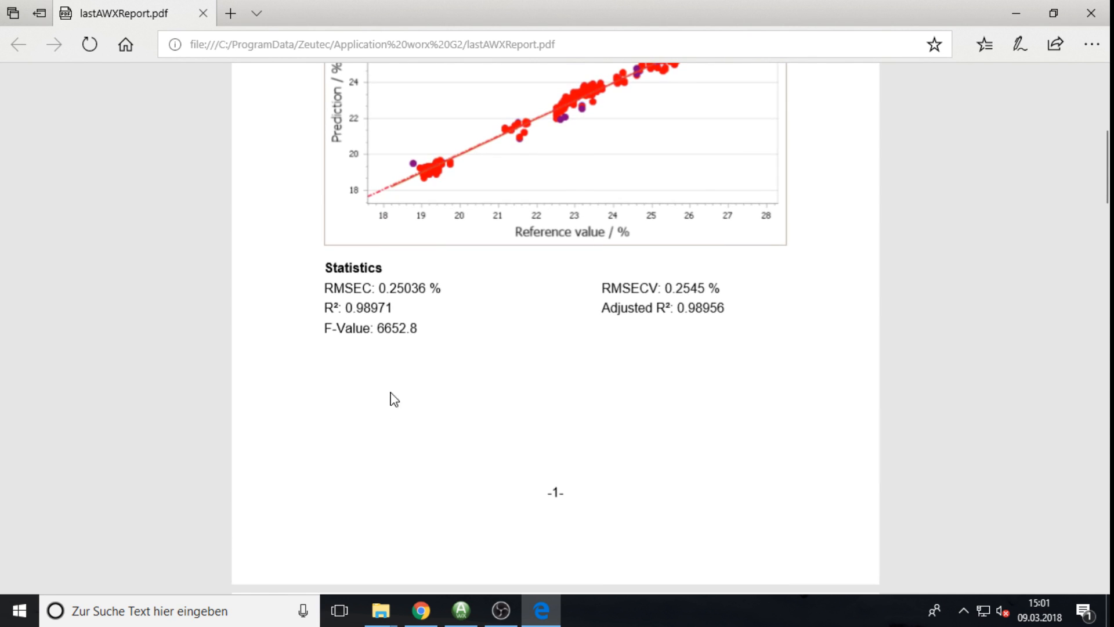
scroll(402, 374, "down", 8)
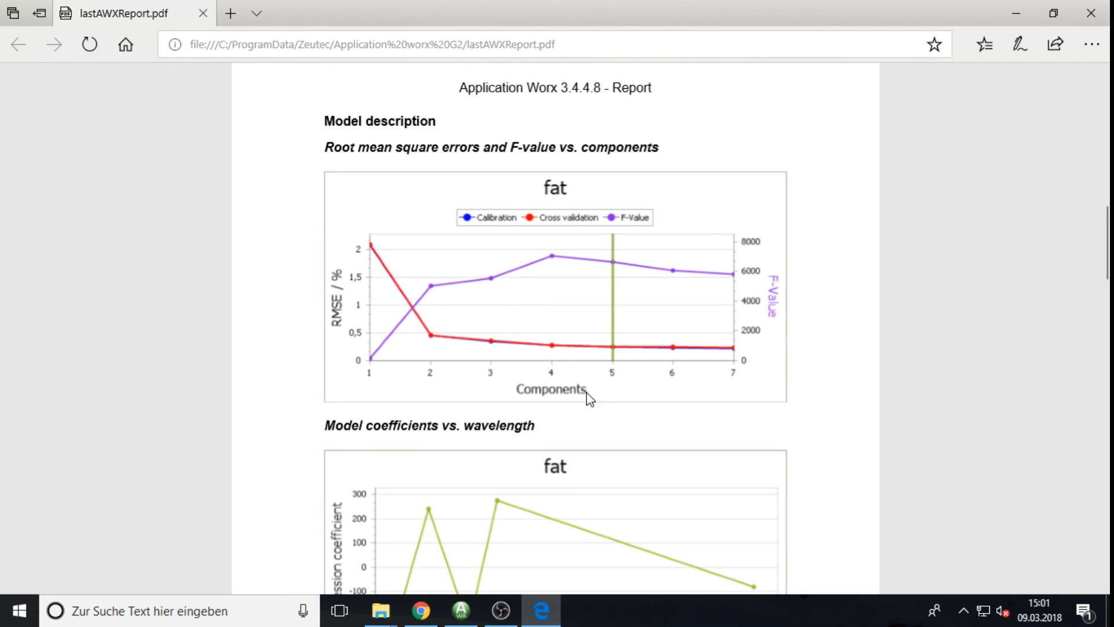
Step: Read the Model description page's RMSE, F-value and coefficient plots, then close Edge
scroll(539, 381, "down", 4)
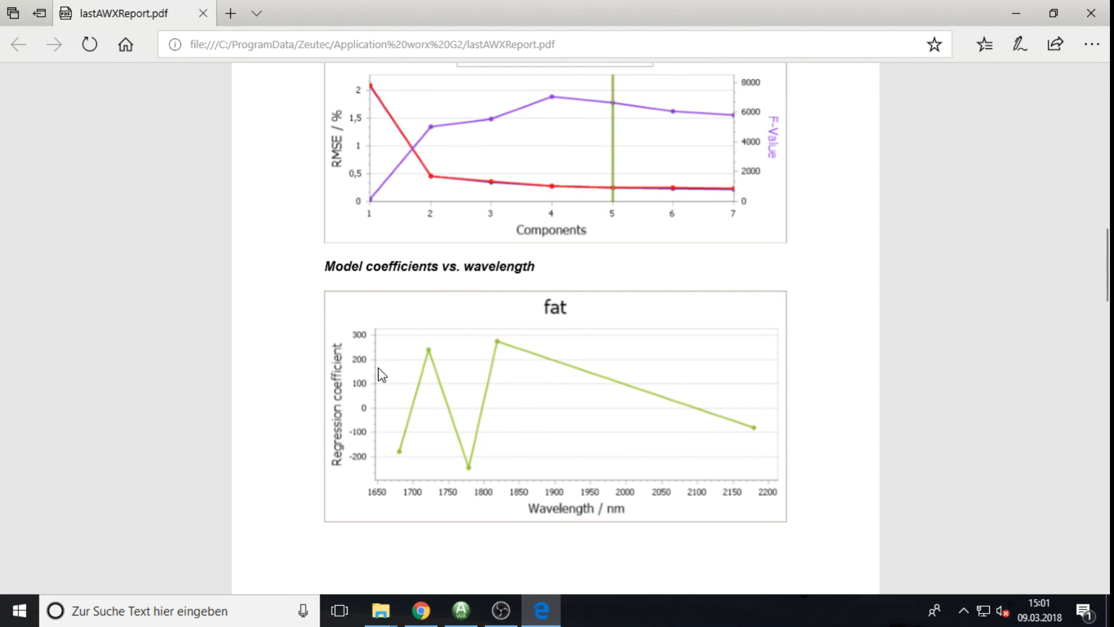
scroll(474, 473, "down", 4)
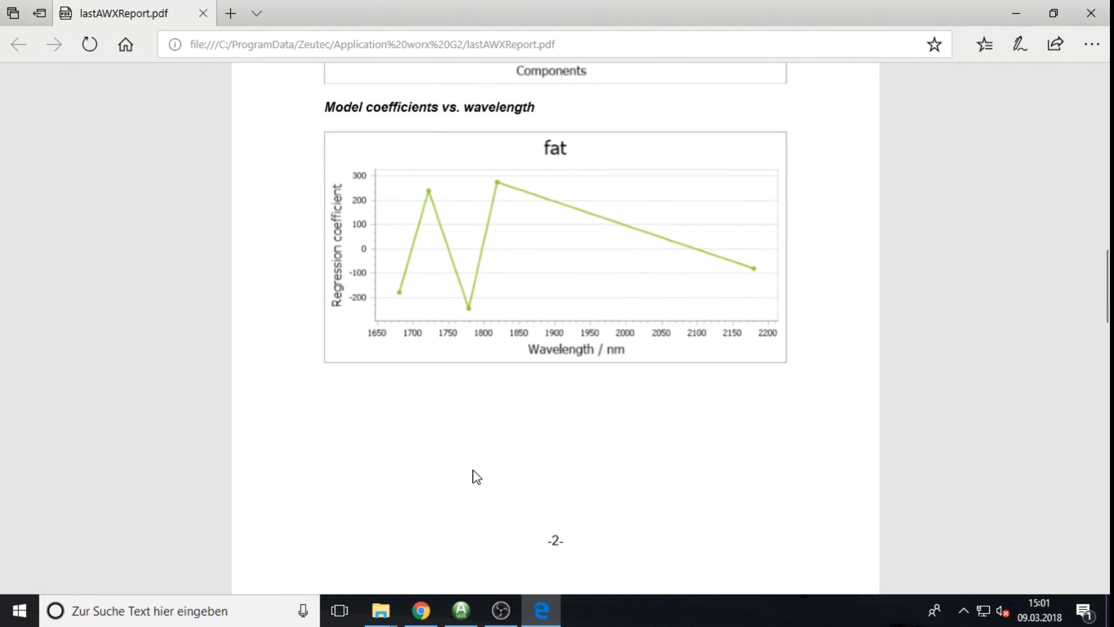
scroll(474, 474, "down", 13)
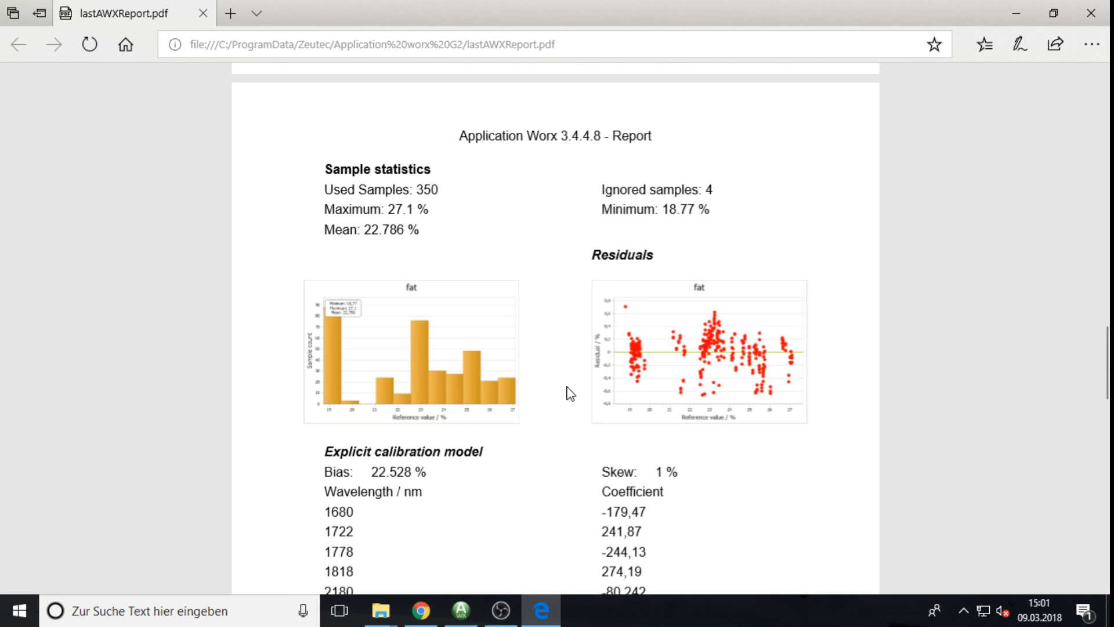
scroll(571, 394, "down", 1)
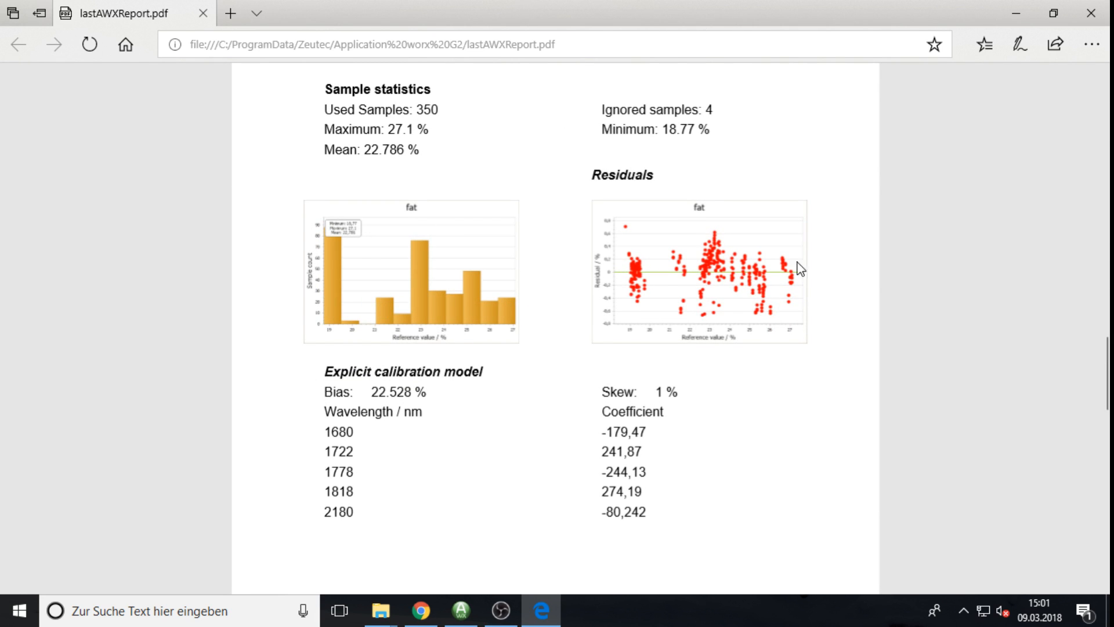
scroll(688, 410, "down", 3)
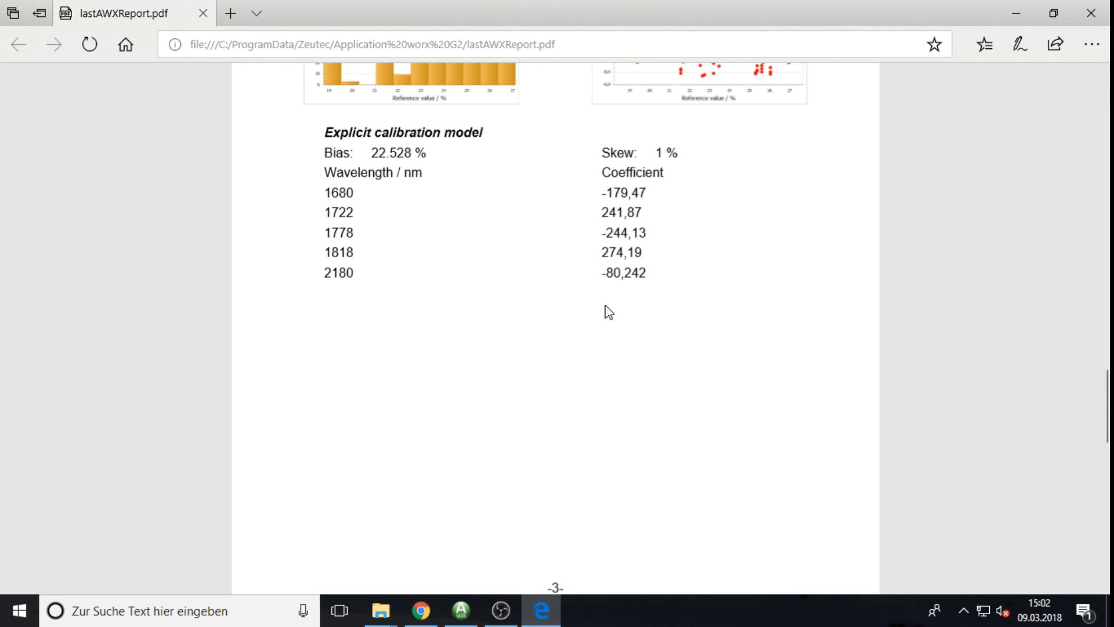
scroll(356, 365, "down", 8)
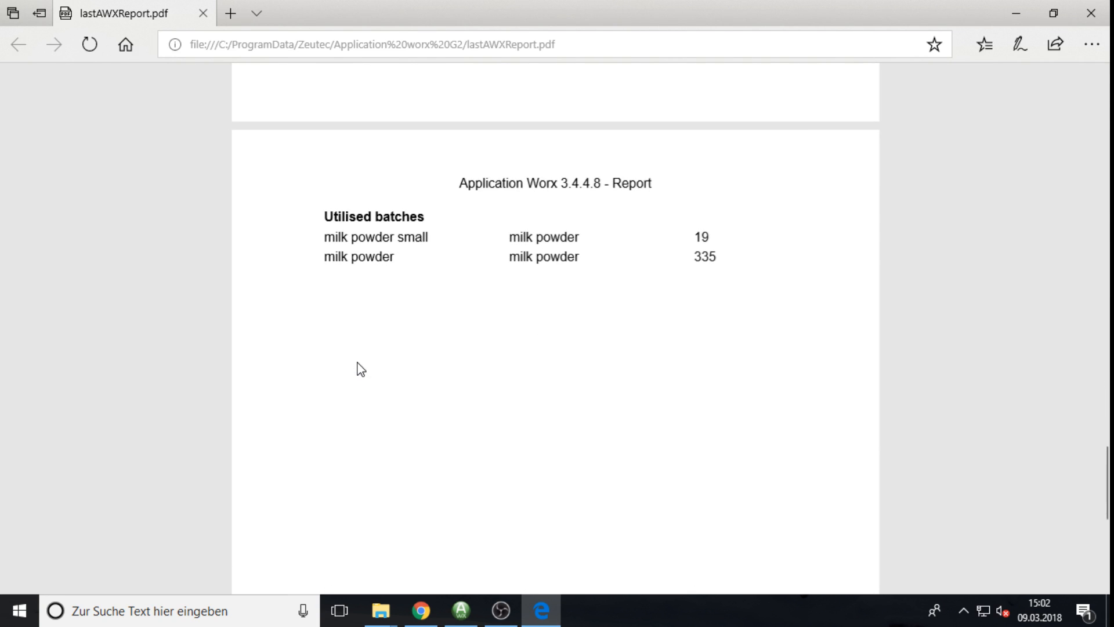
scroll(361, 369, "up", 9)
scroll(361, 369, "down", 5)
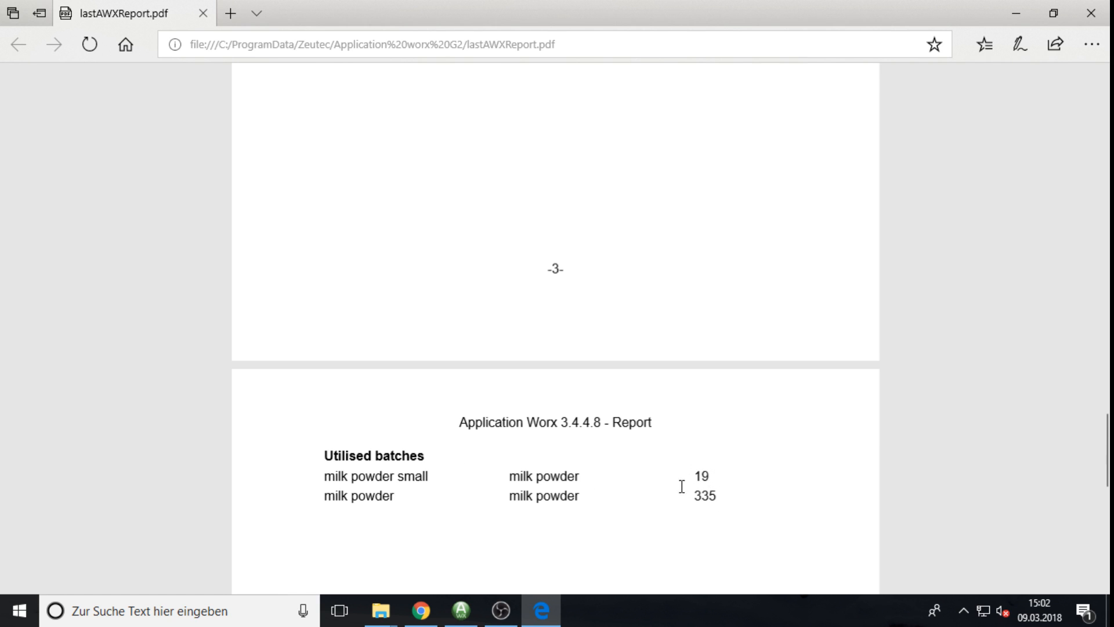
scroll(679, 470, "up", 20)
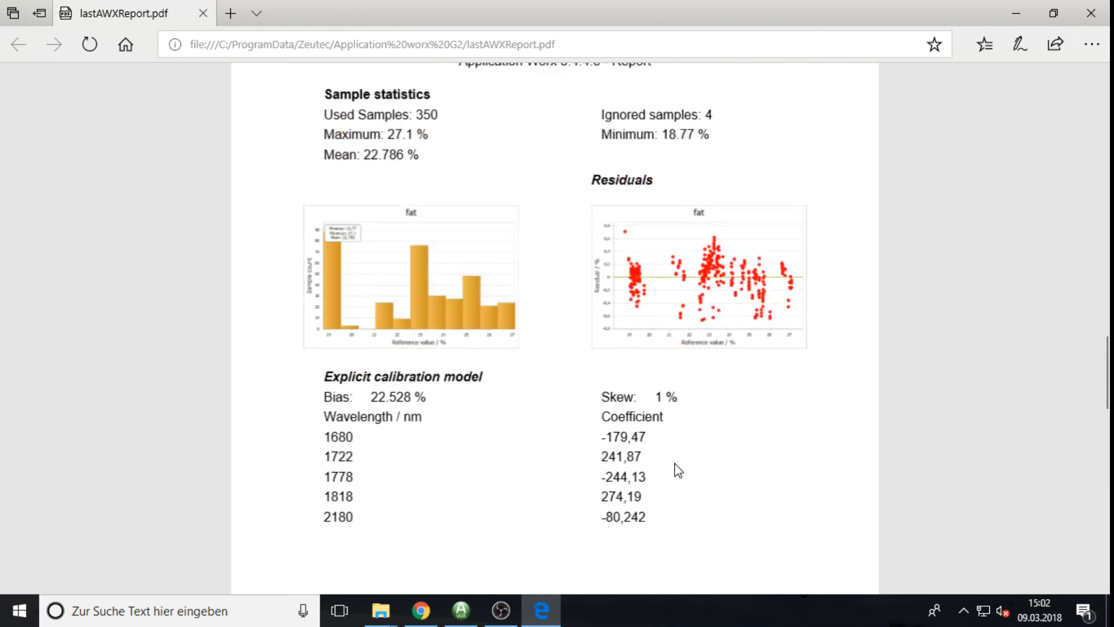
scroll(677, 469, "up", 12)
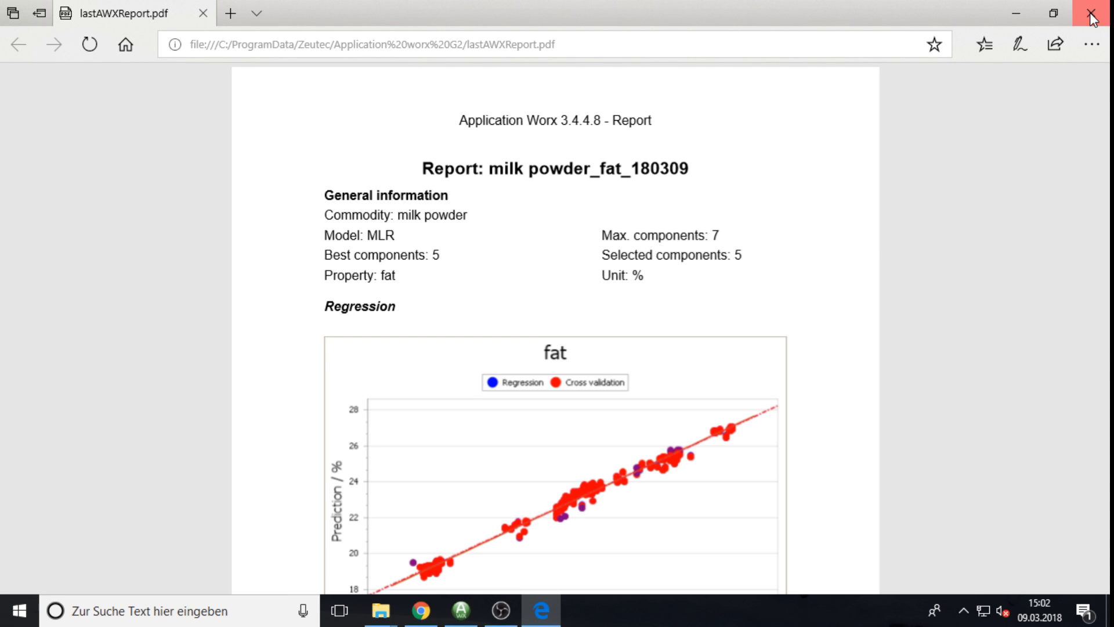
left_click(1092, 18)
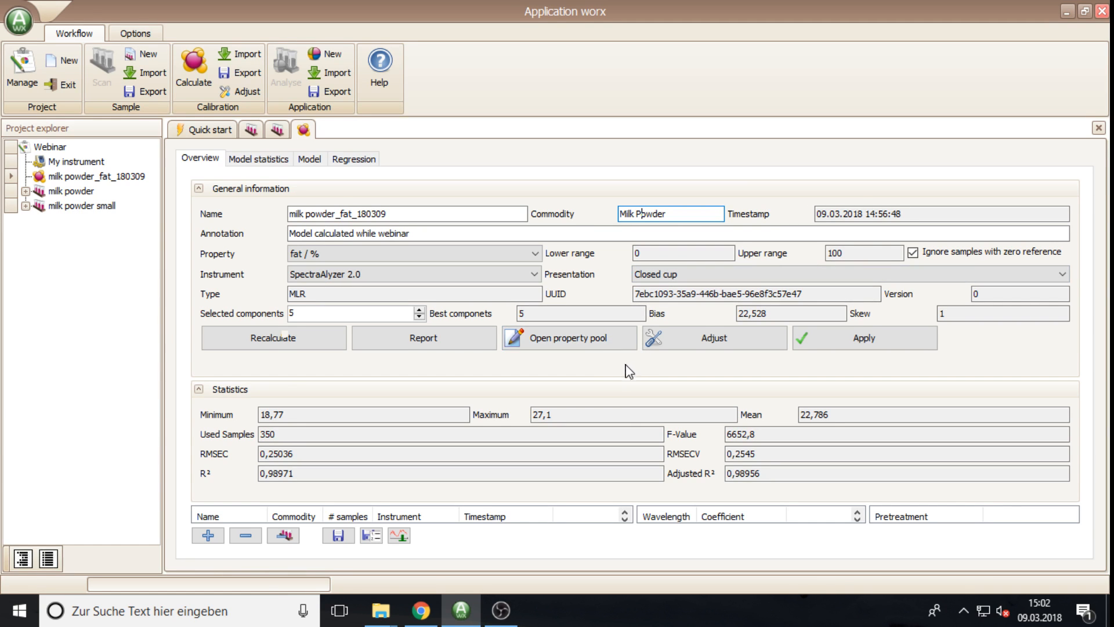
Step: Add a new property fett in % with accuracy 2 to the property pool
left_click(566, 343)
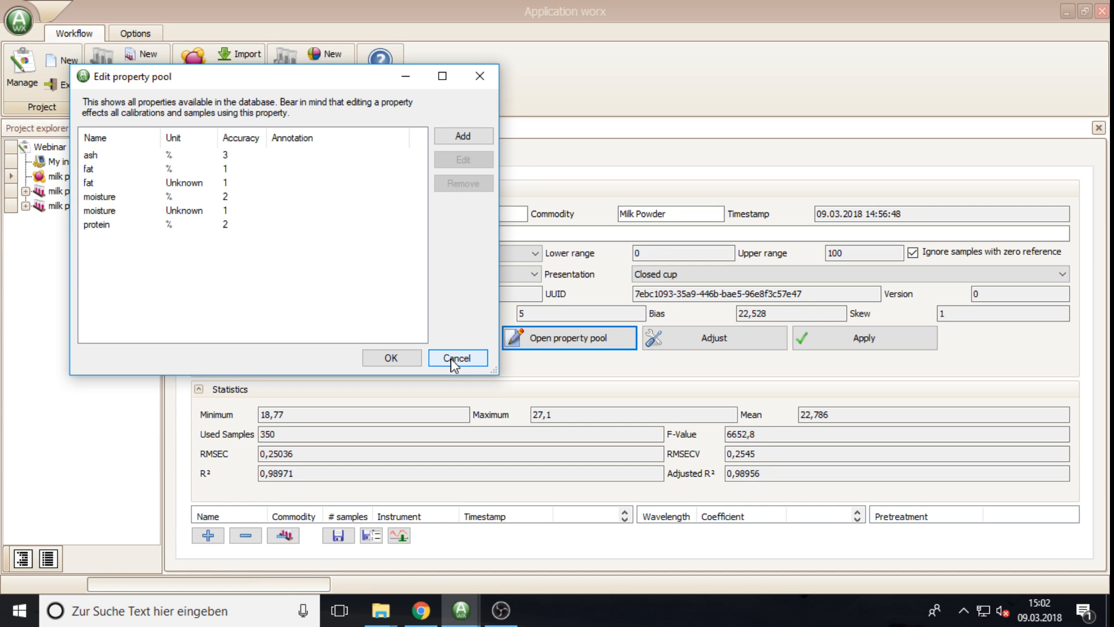
left_click(475, 137)
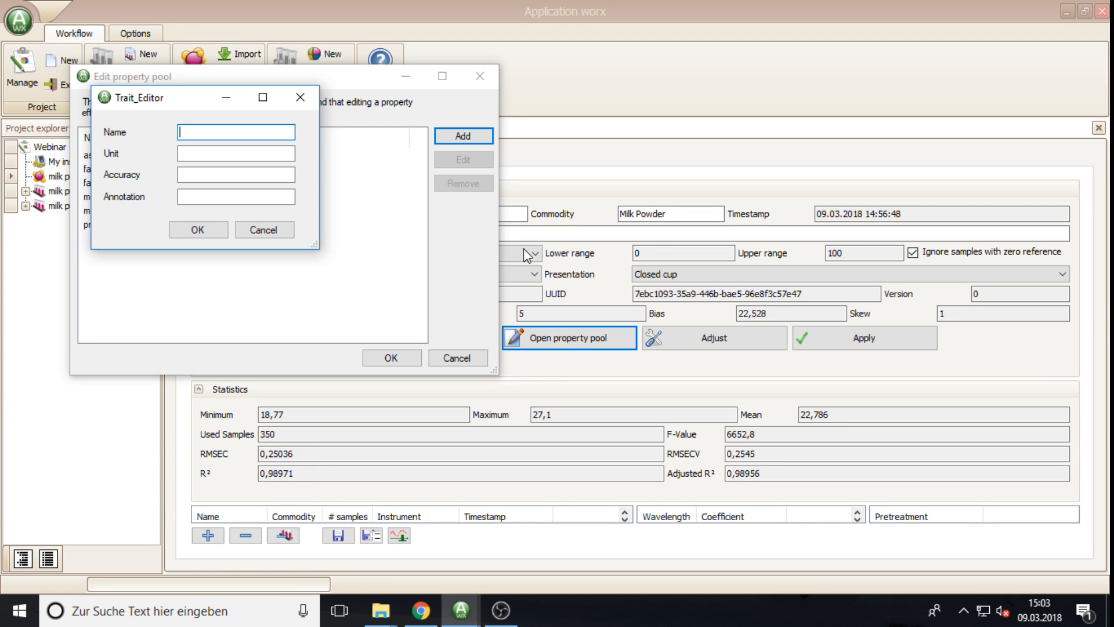
type("fett")
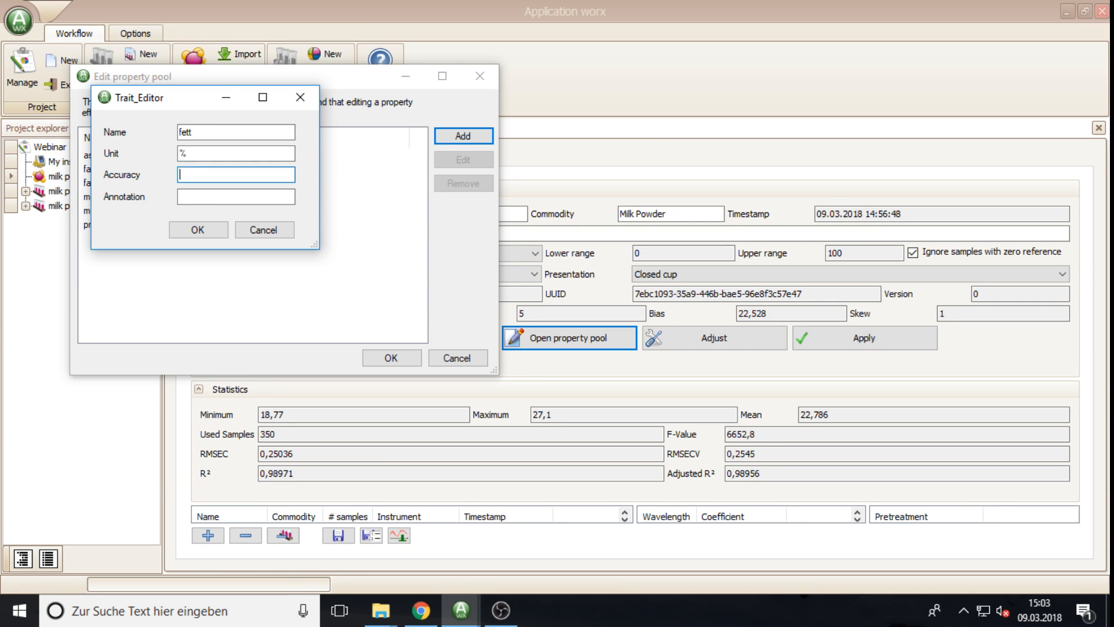
left_click(198, 230)
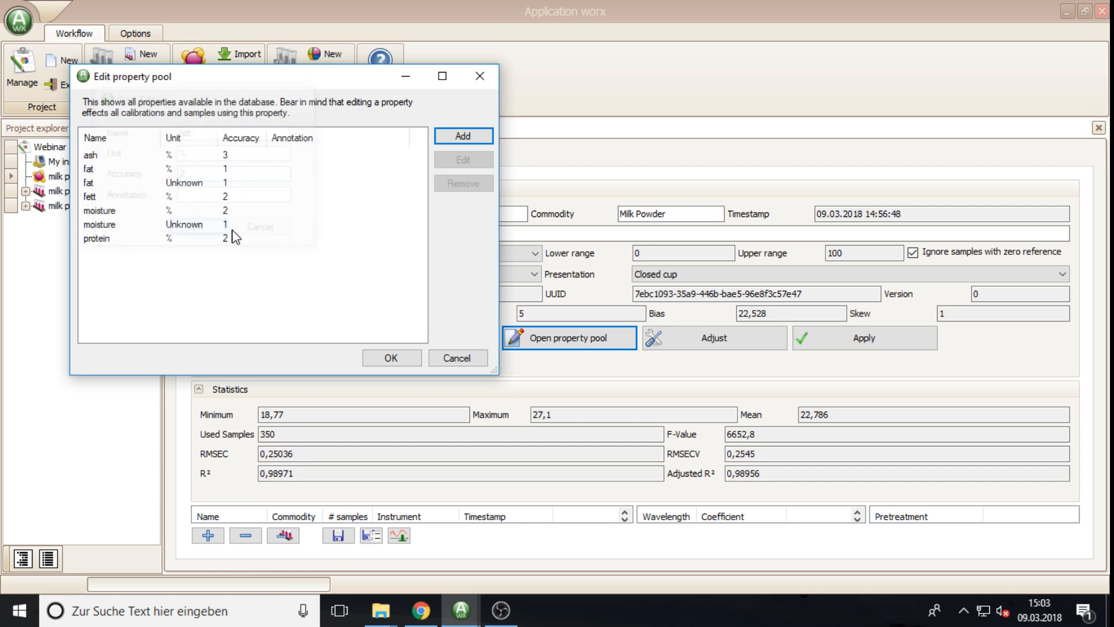
Step: Check that fett is listed, close the property pool and open the Property list
left_click(90, 197)
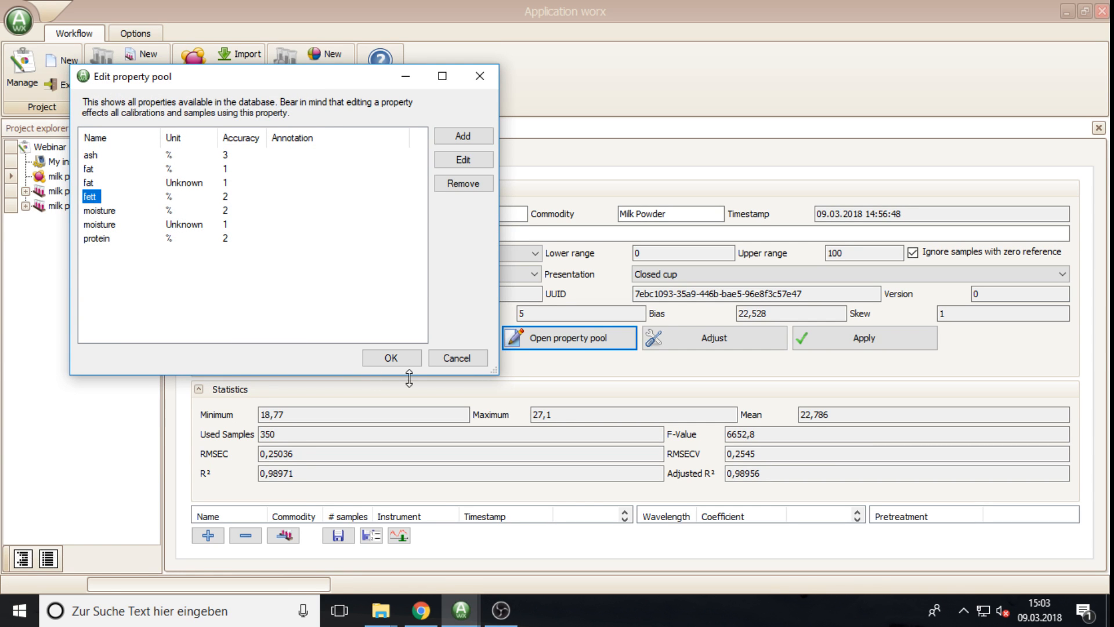
left_click(456, 357)
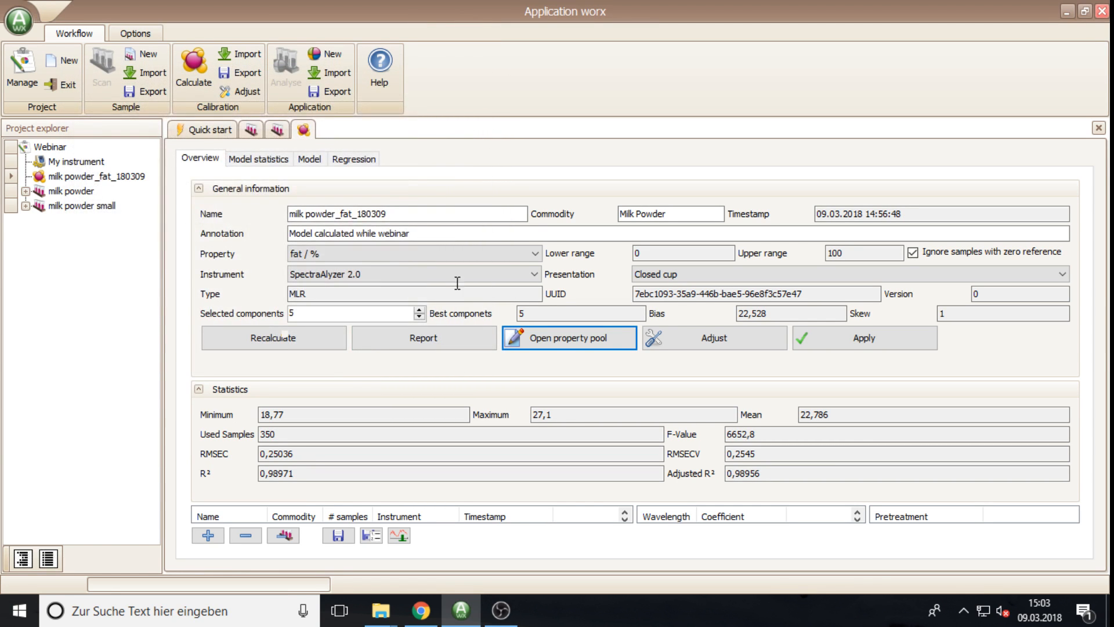
left_click(427, 259)
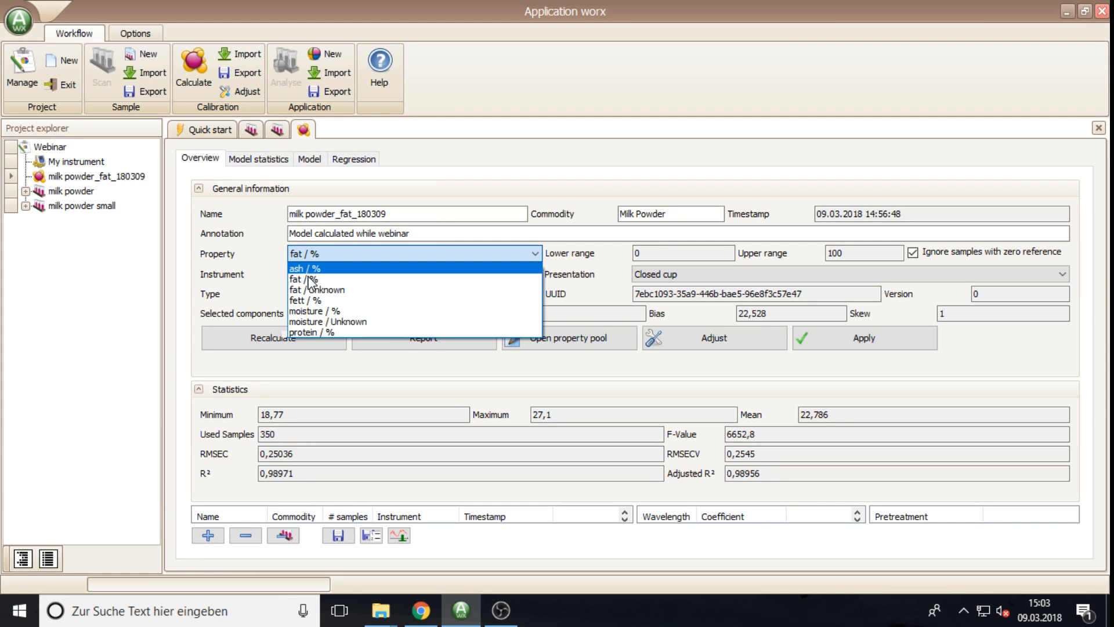
Step: Try fett / % as the model property, switch back to fat / % and apply
left_click(317, 300)
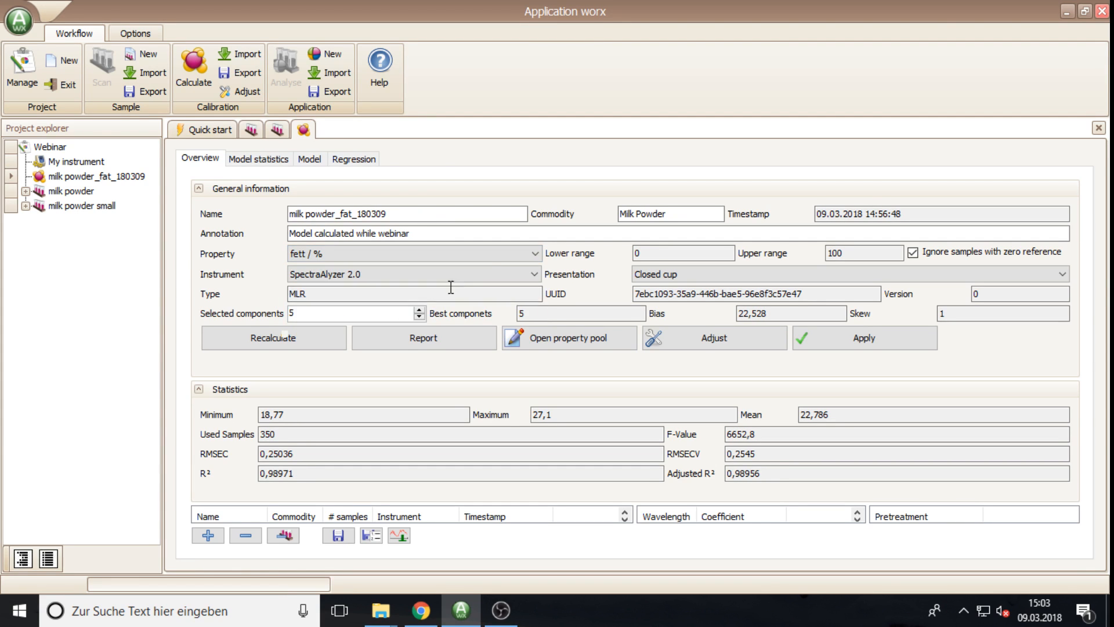
left_click(523, 255)
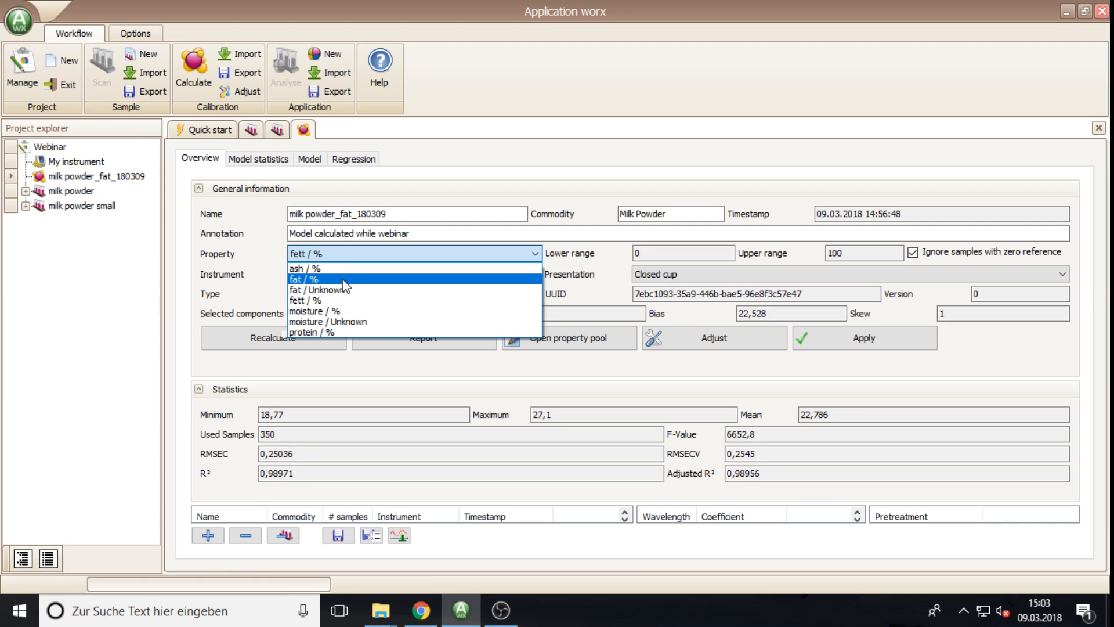
left_click(297, 280)
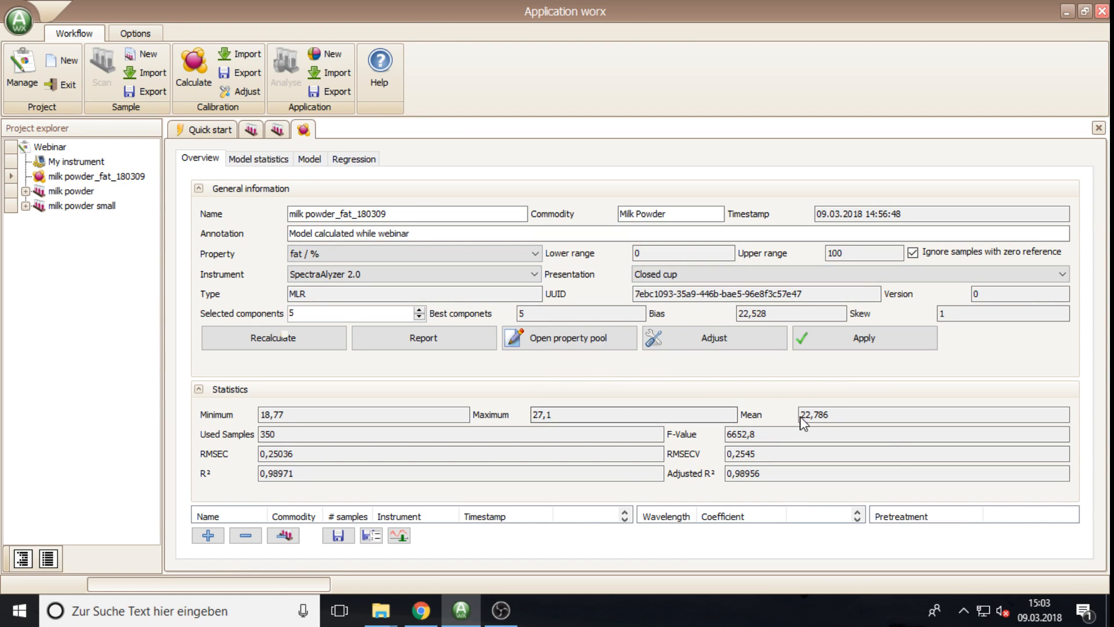
left_click(873, 342)
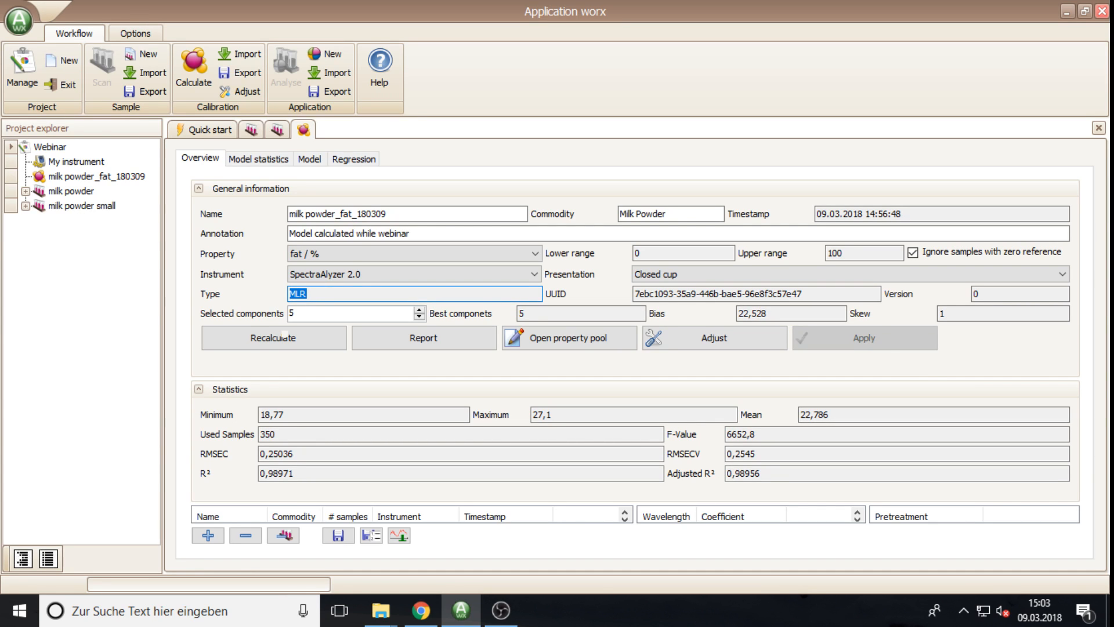
key("alt+Tab")
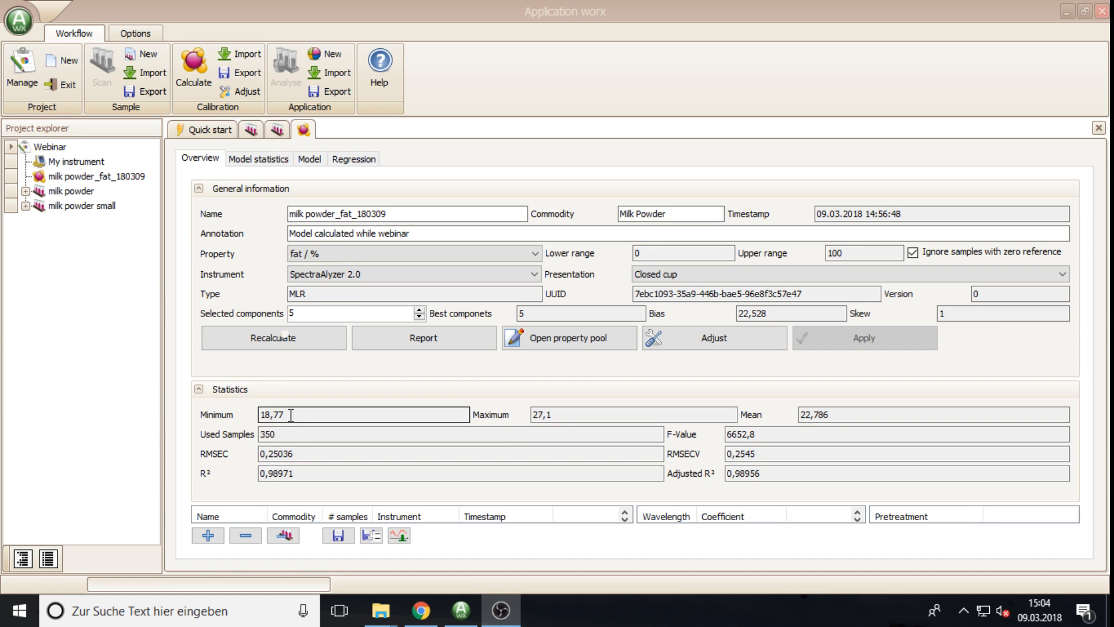
left_click_drag(291, 415, 258, 418)
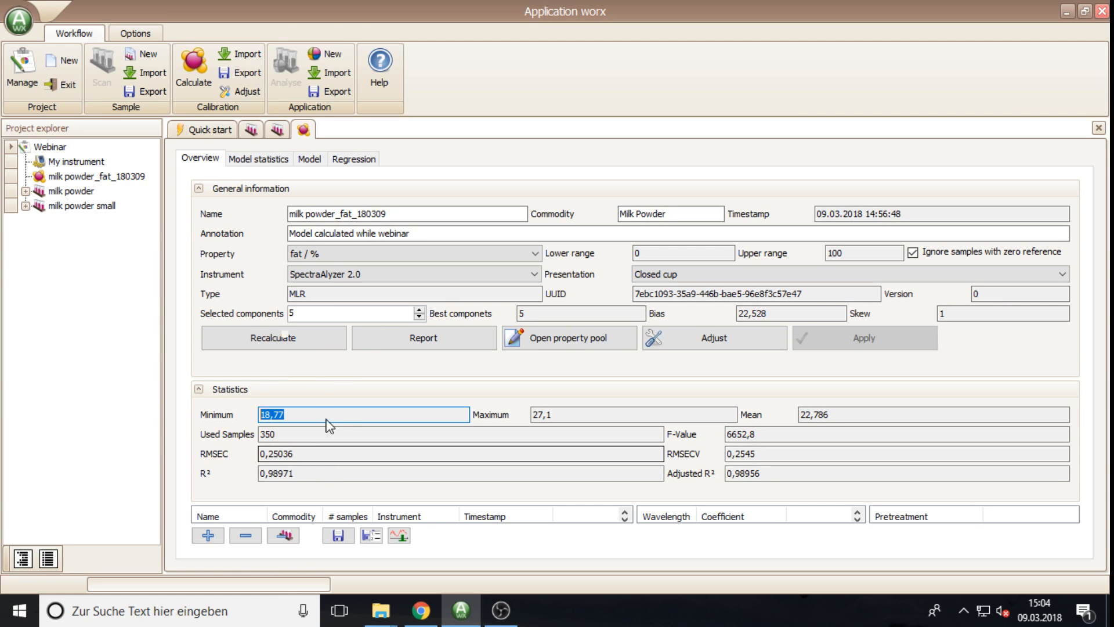
Step: Lower the model's components three steps, then bring them back up to 5
left_click(419, 317)
left_click(419, 316)
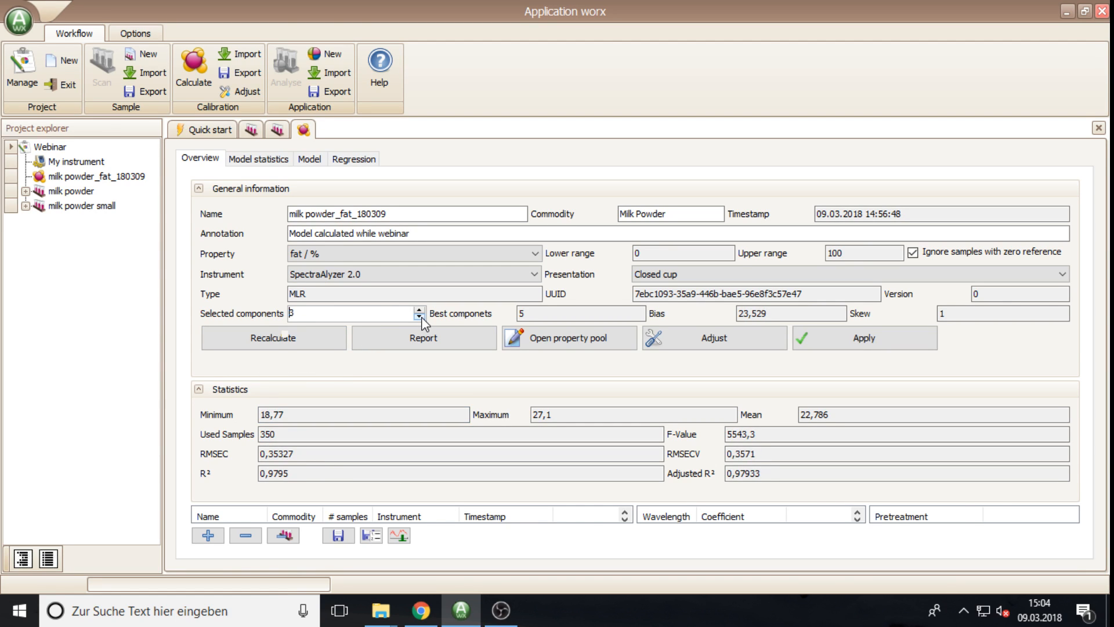
left_click(419, 317)
left_click(419, 310)
left_click(419, 310)
left_click(419, 311)
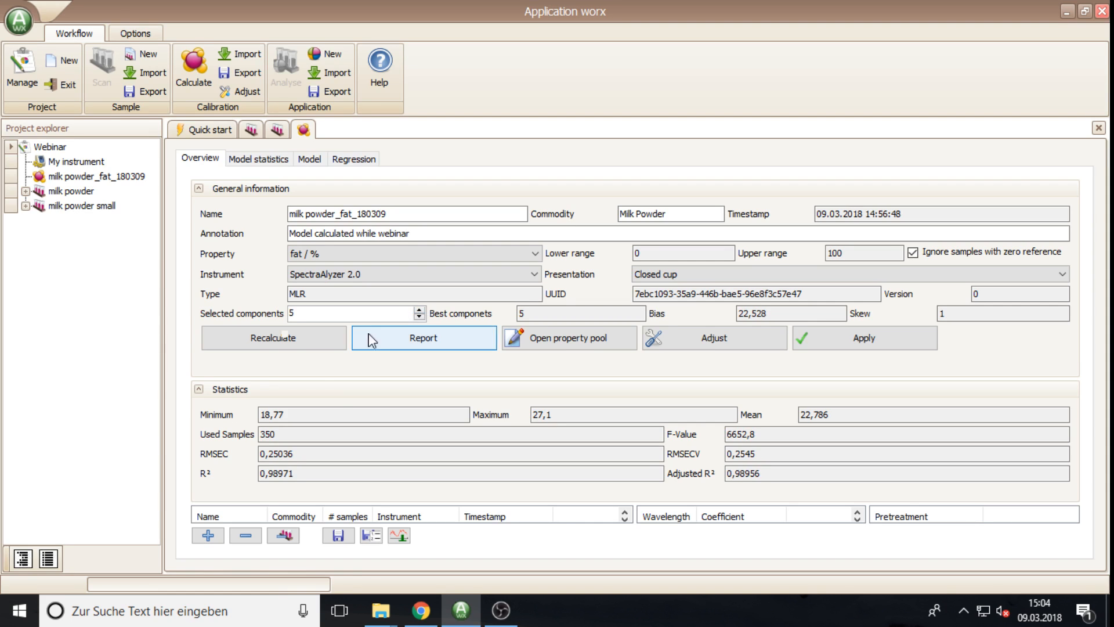
Step: Show the milk powder small and milk powder batches, then test 3 components and return to 5
left_click(199, 390)
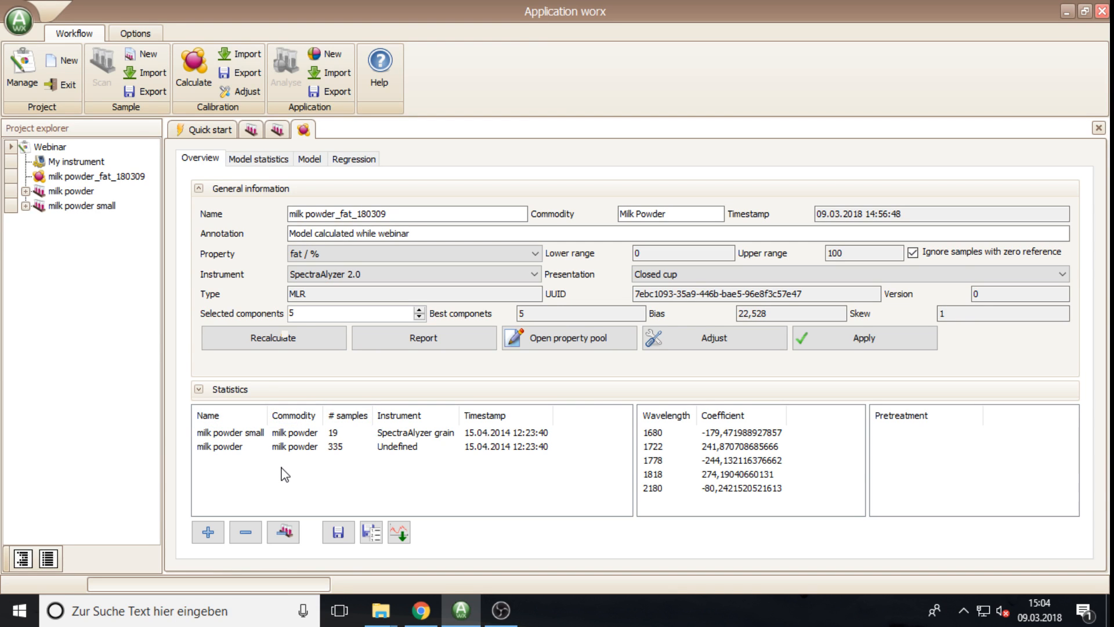
left_click(229, 433)
left_click(227, 448)
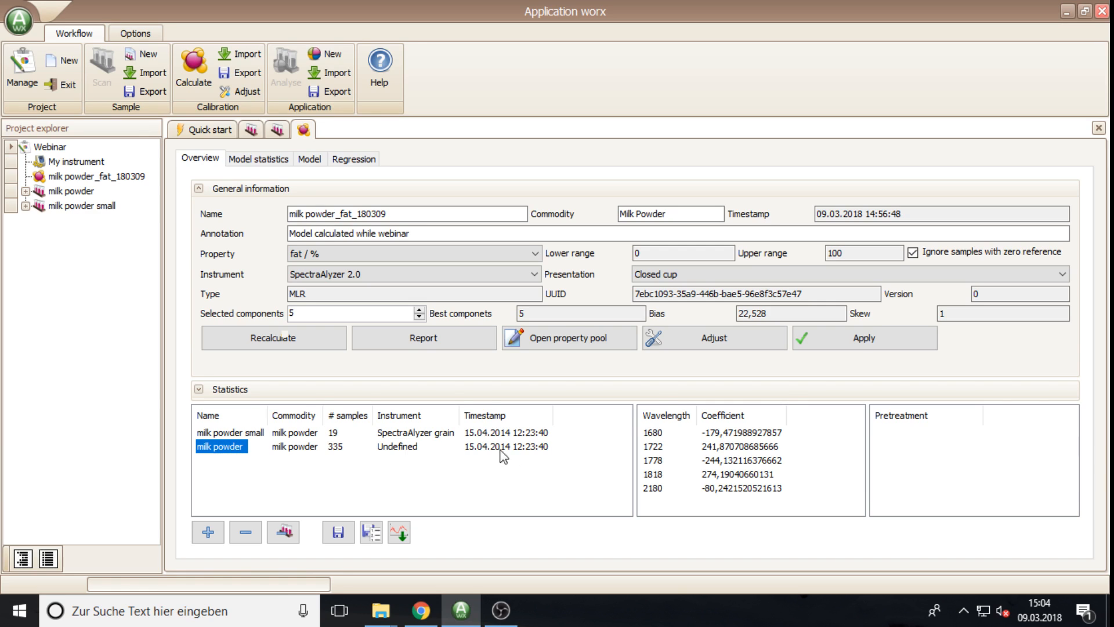
left_click(419, 317)
left_click(419, 317)
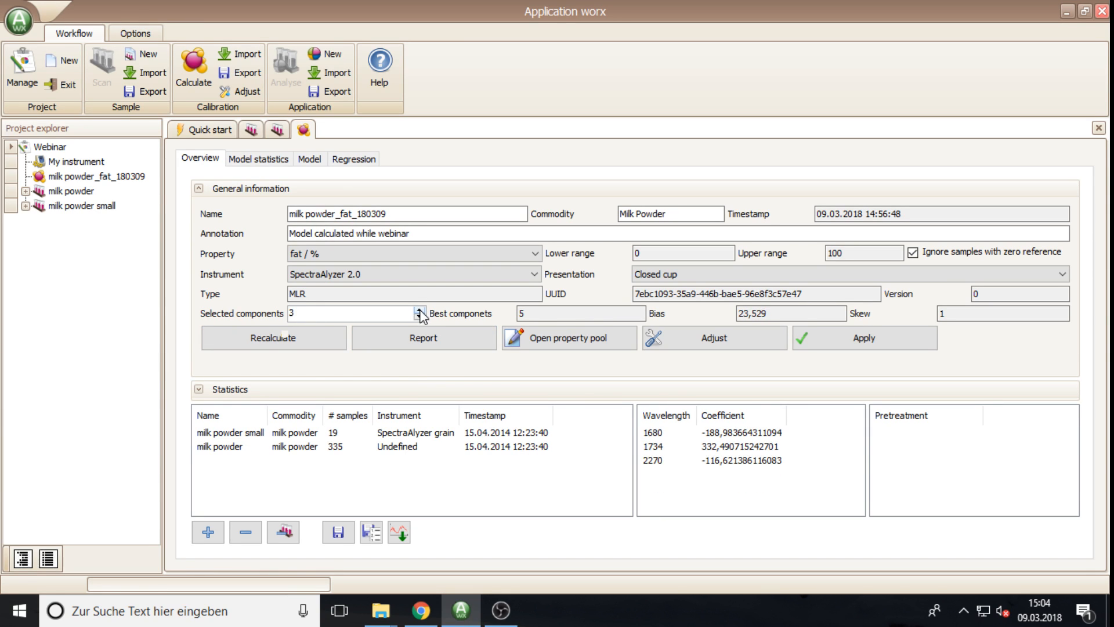
left_click(419, 310)
left_click(419, 310)
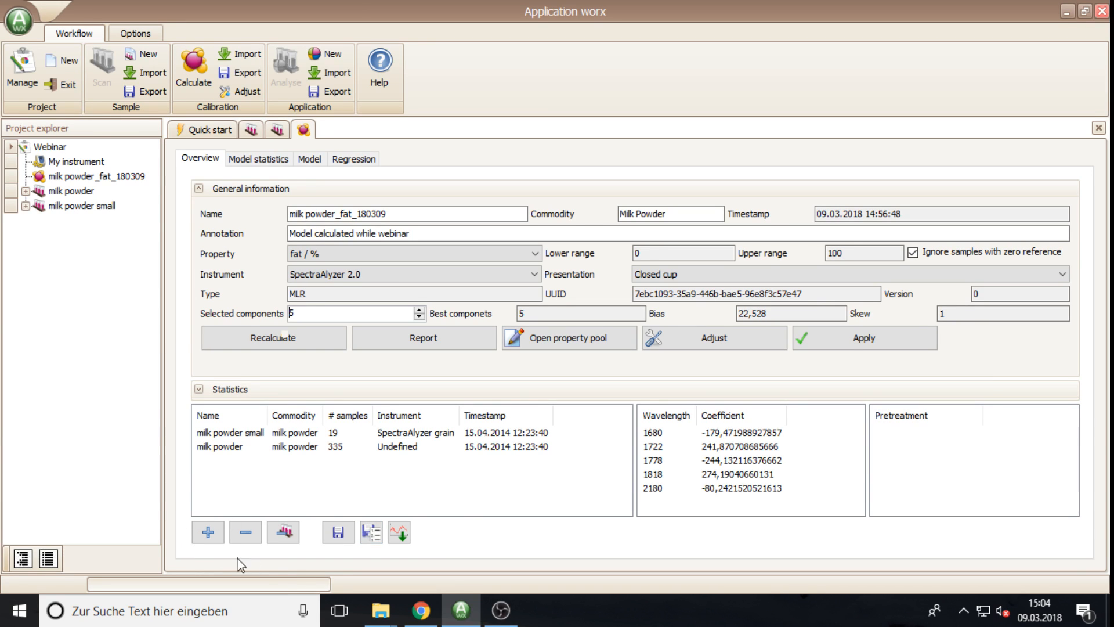
Step: Find no samples to add, then remove the first three samples from the calibration
left_click(208, 533)
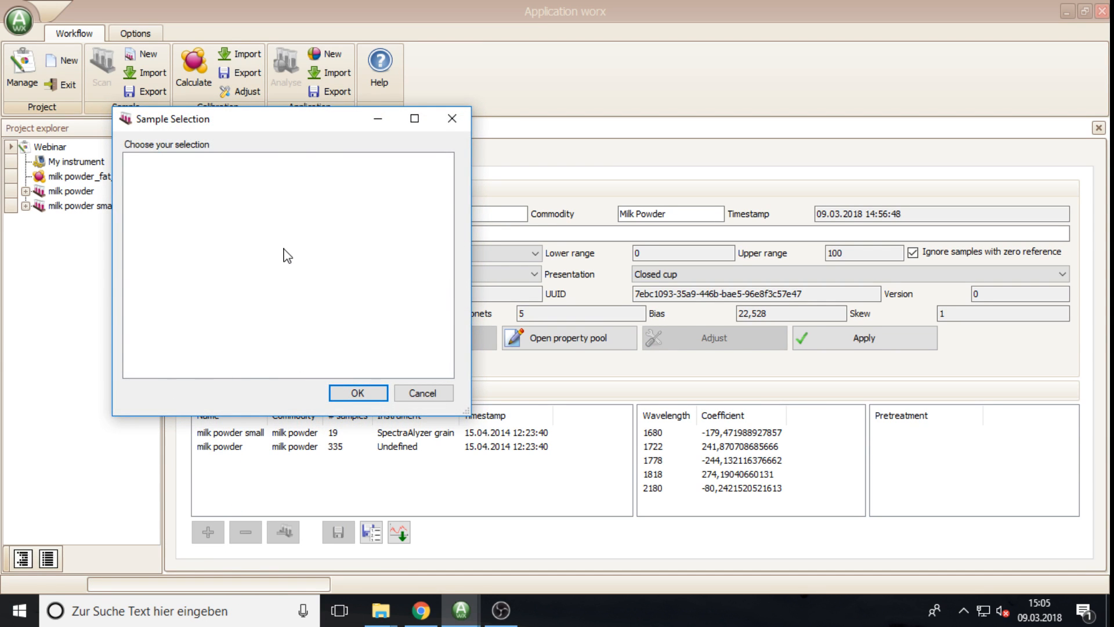
left_click(422, 393)
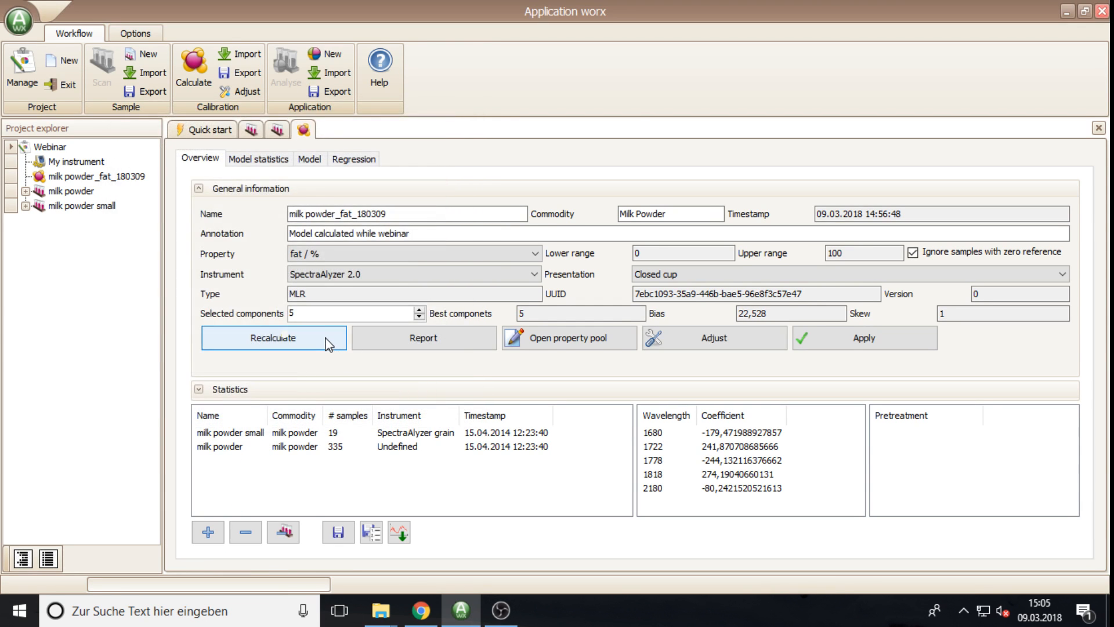
left_click(246, 532)
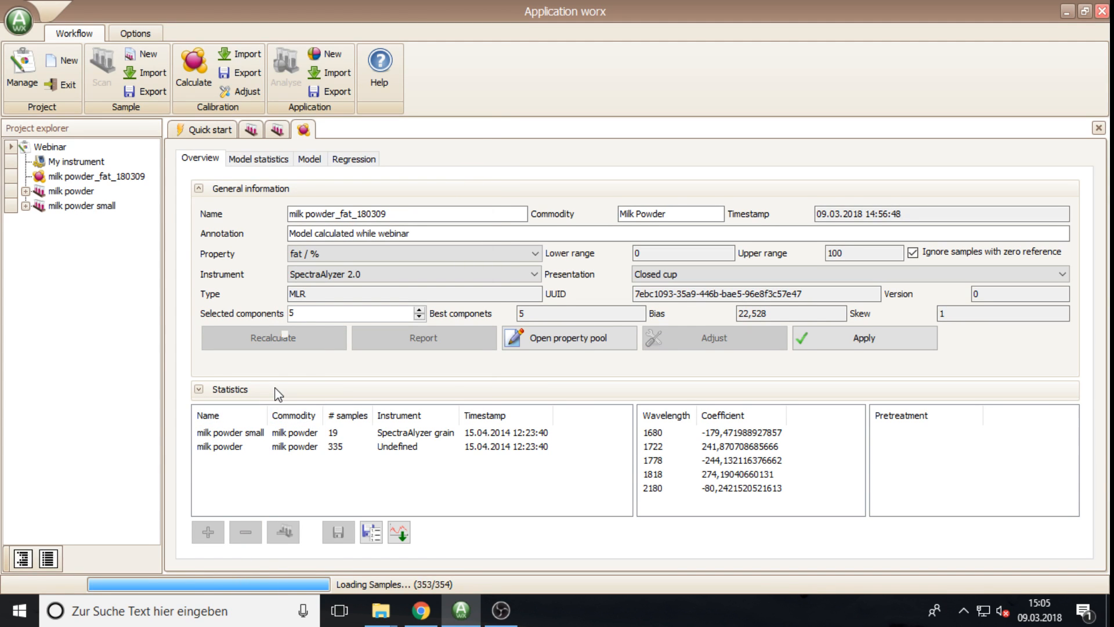
left_click(154, 202)
left_click(154, 215)
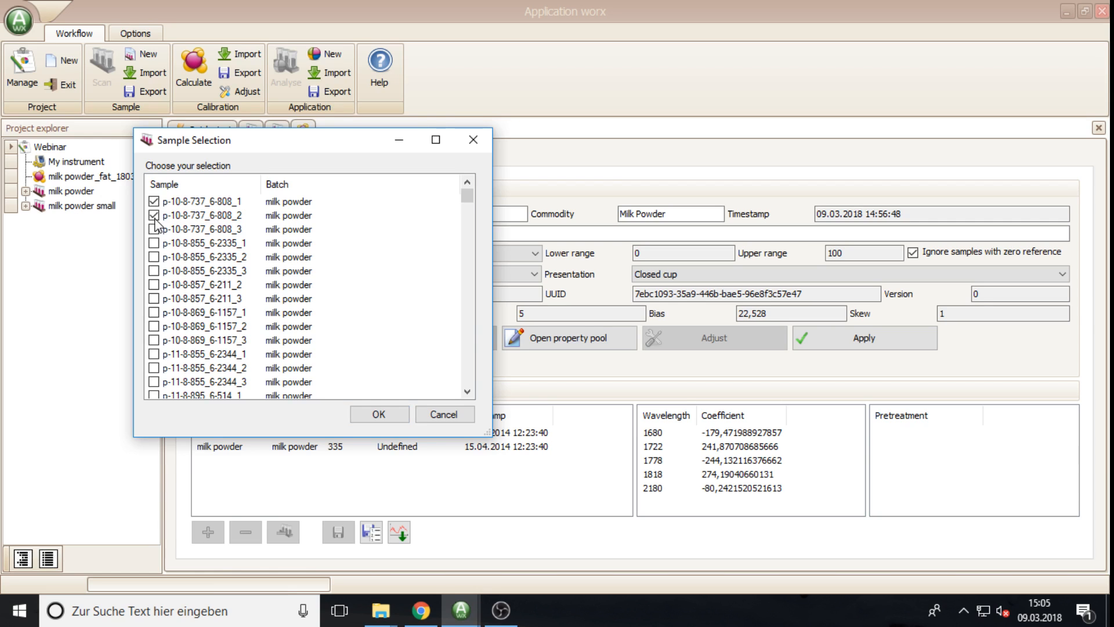
left_click(154, 229)
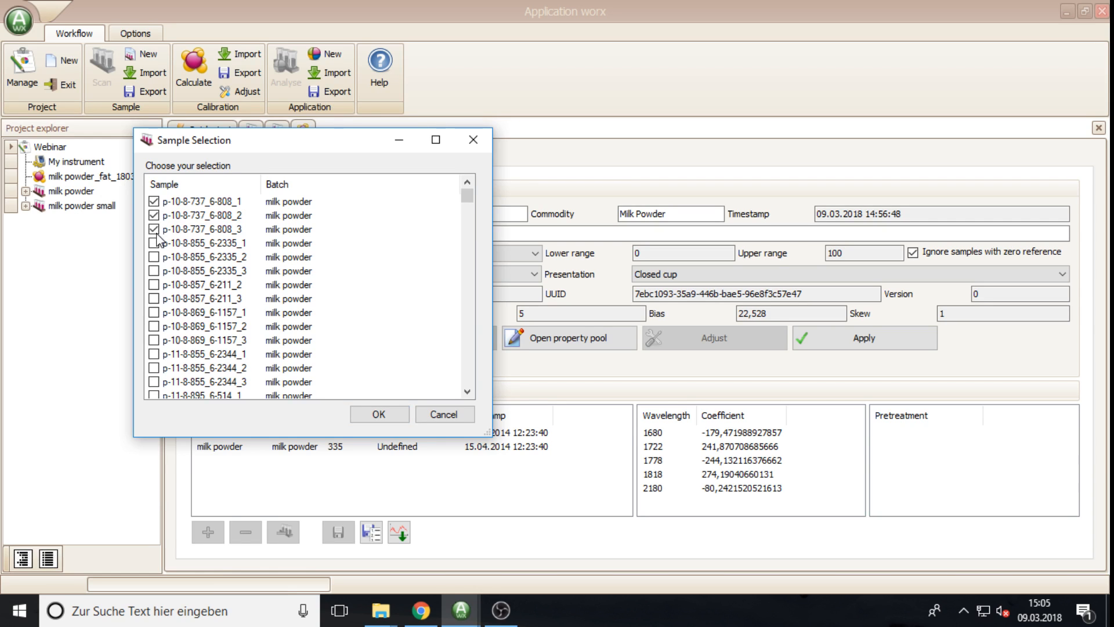
left_click(389, 414)
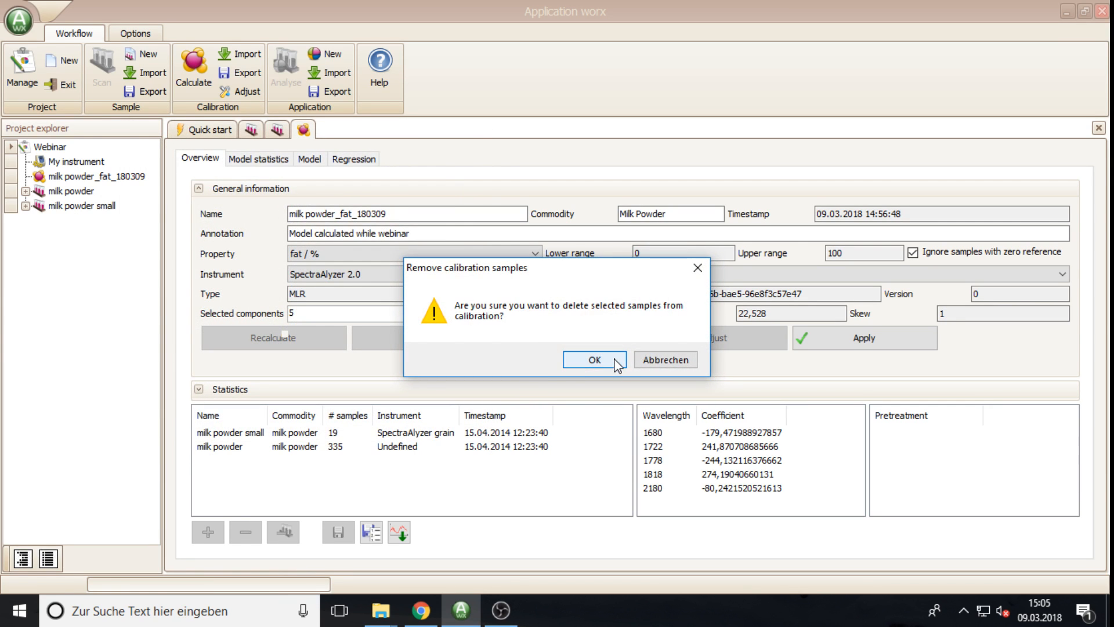
left_click(598, 361)
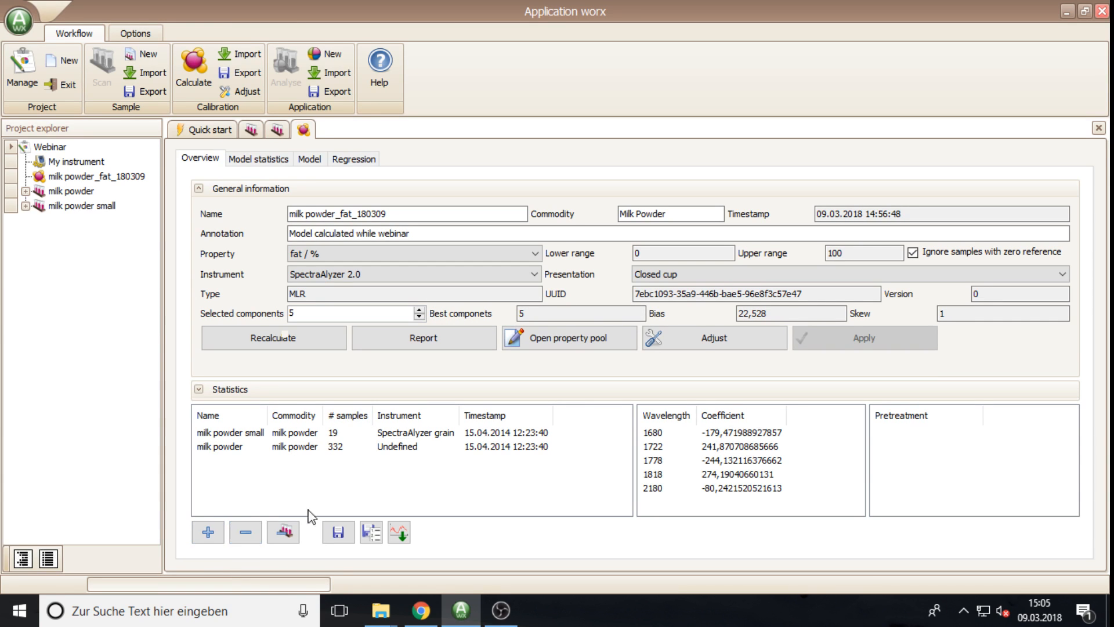
Step: Add the first and third removed samples back into the calibration
left_click(218, 539)
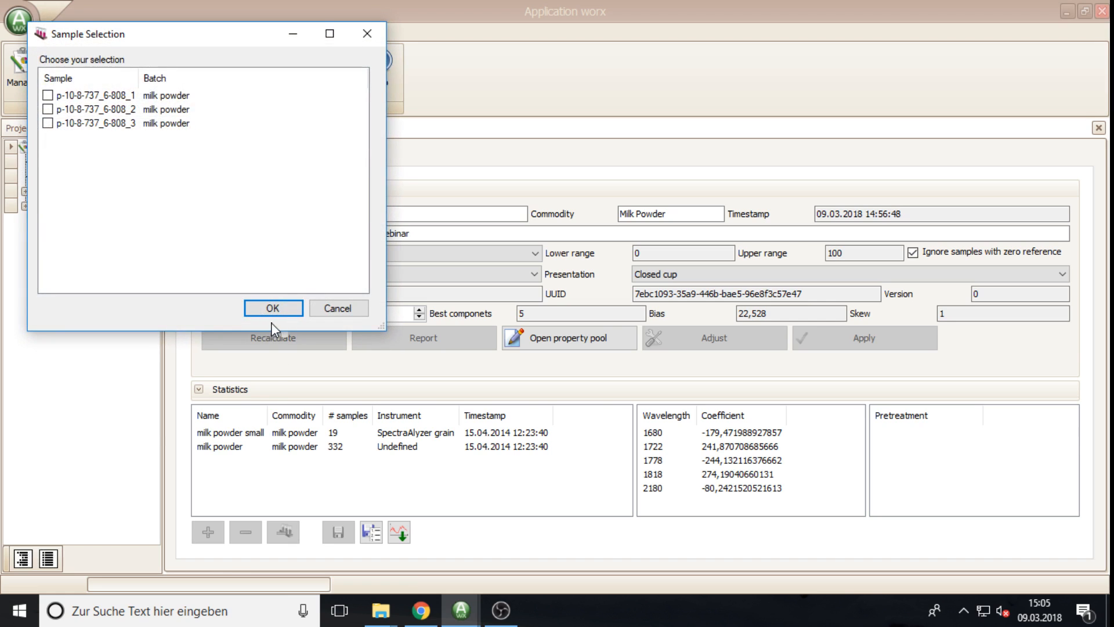
left_click(48, 95)
left_click(48, 124)
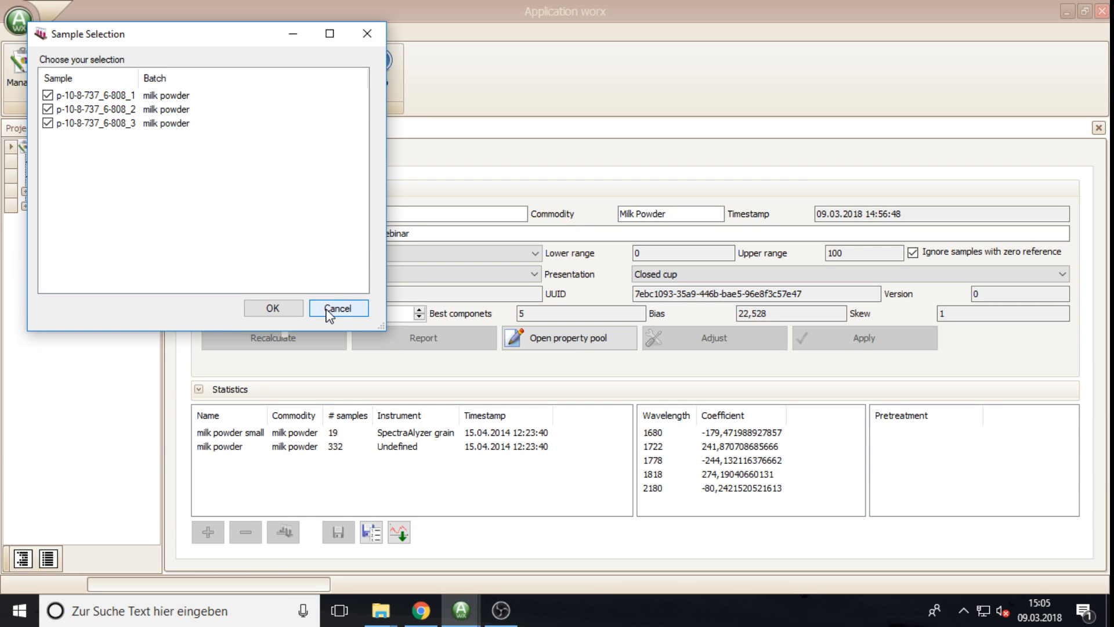
left_click(288, 313)
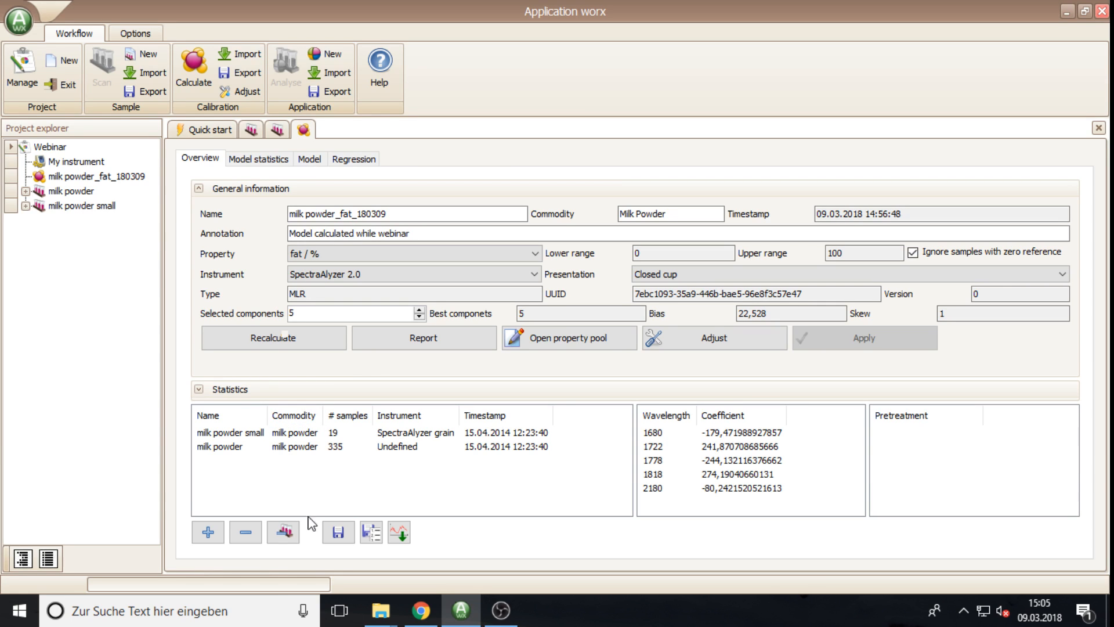
Step: Select the milk powder batch for removal, but cancel removing it
left_click(285, 531)
left_click(224, 451)
left_click(284, 532)
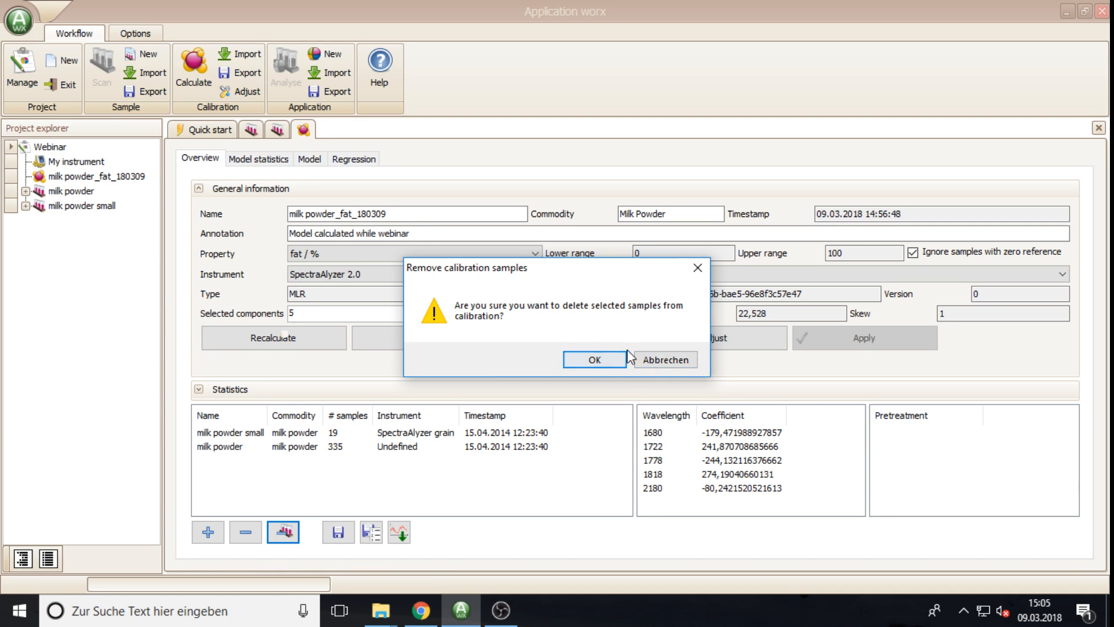
left_click(668, 360)
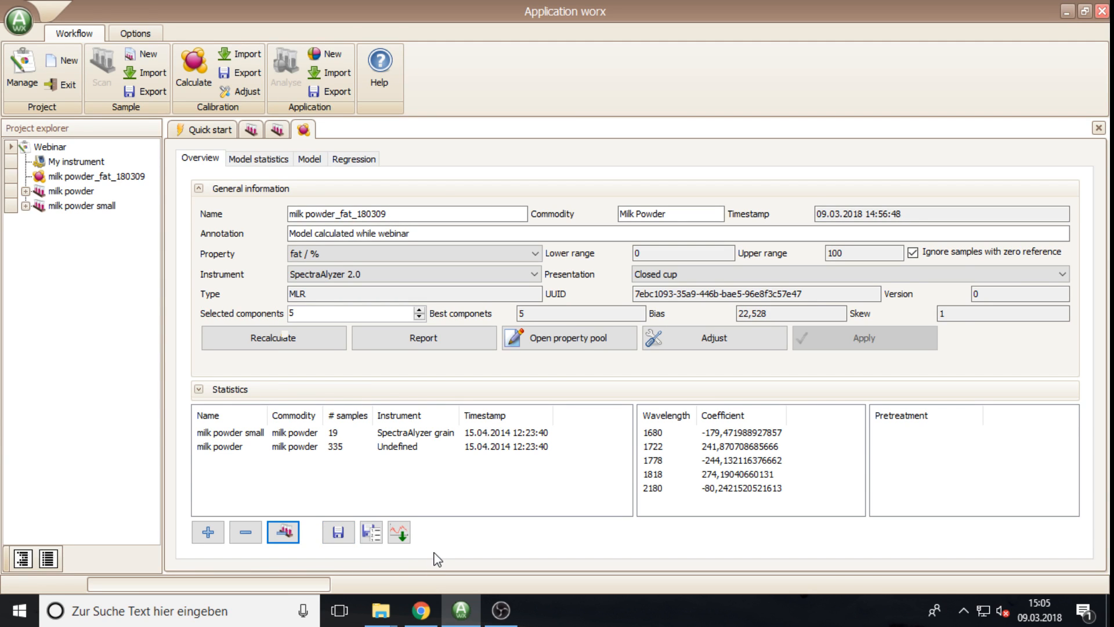
Step: Cancel the SAA 2.0 export and save the sample list as milk powder_fat_180309_Samples instead
left_click(339, 534)
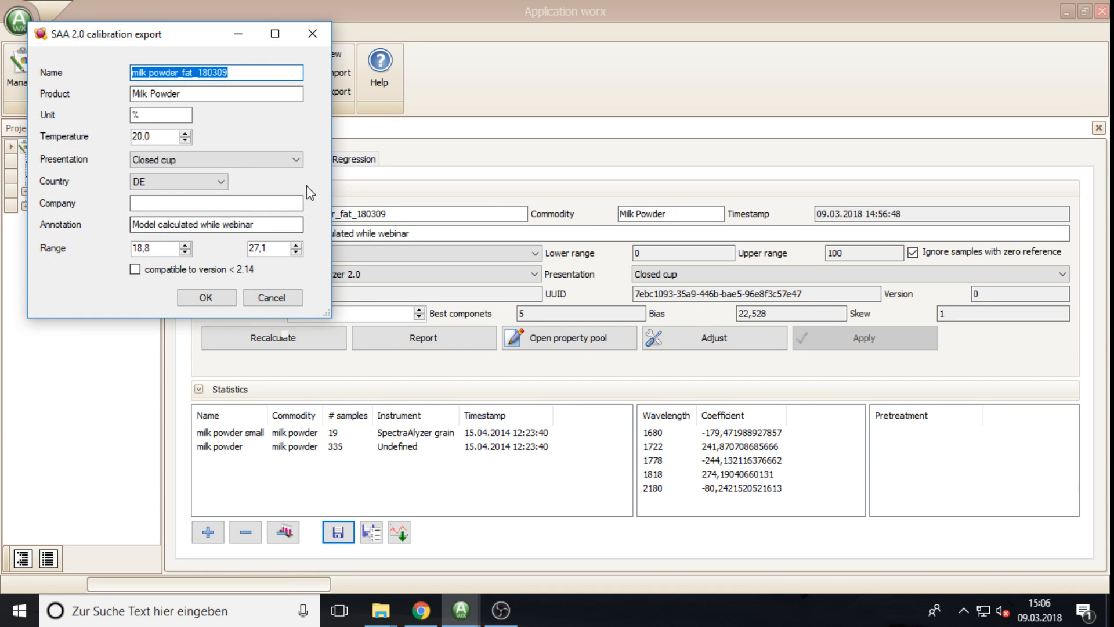
left_click(270, 296)
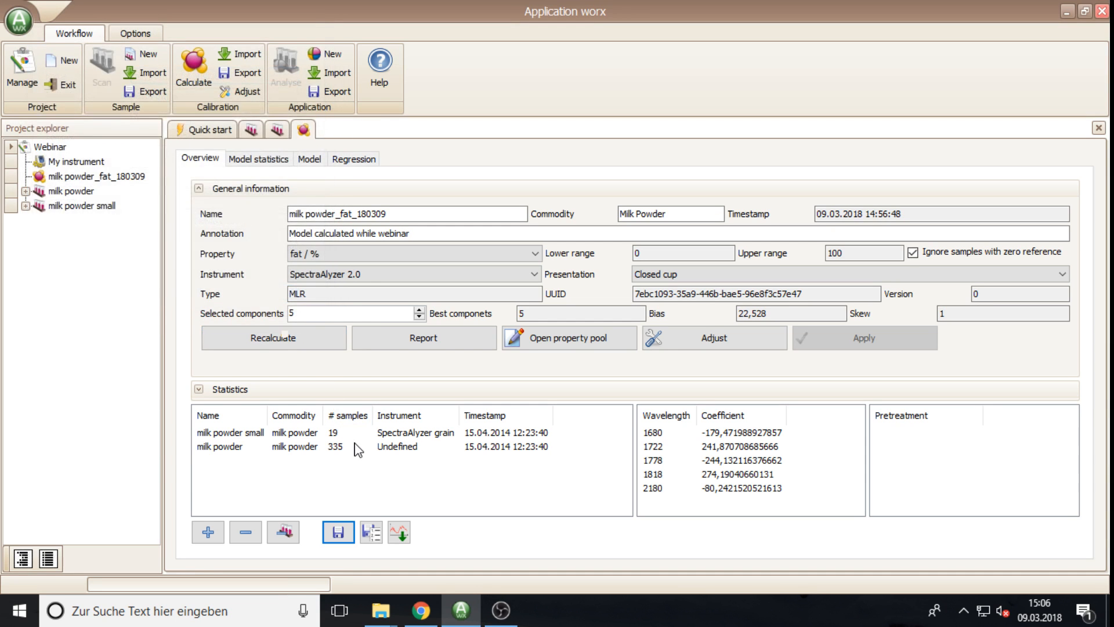
left_click(371, 532)
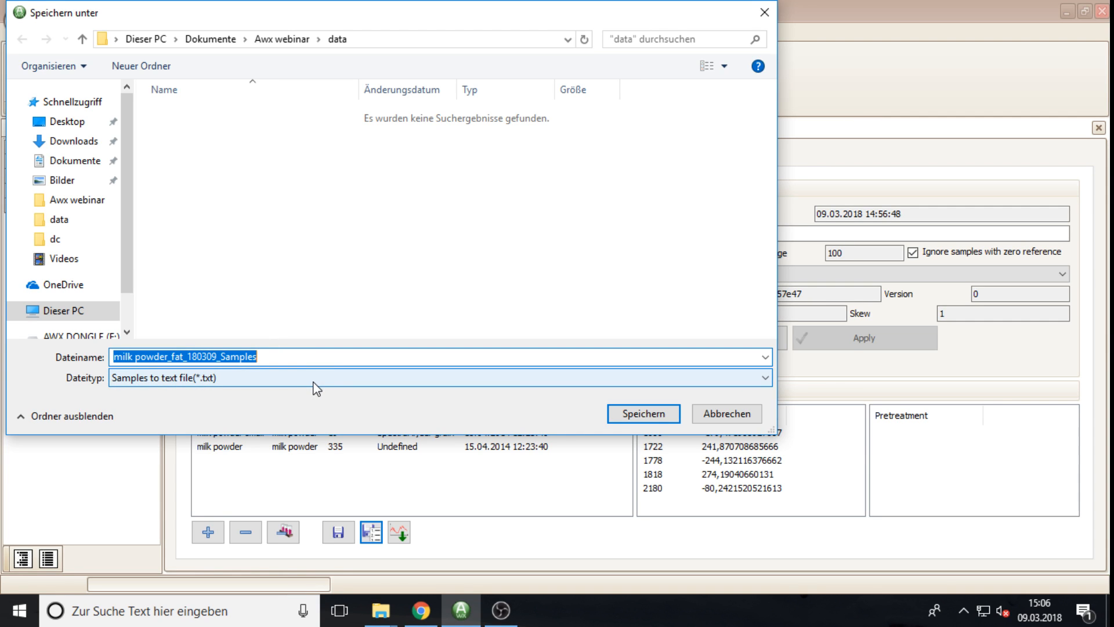
left_click(637, 417)
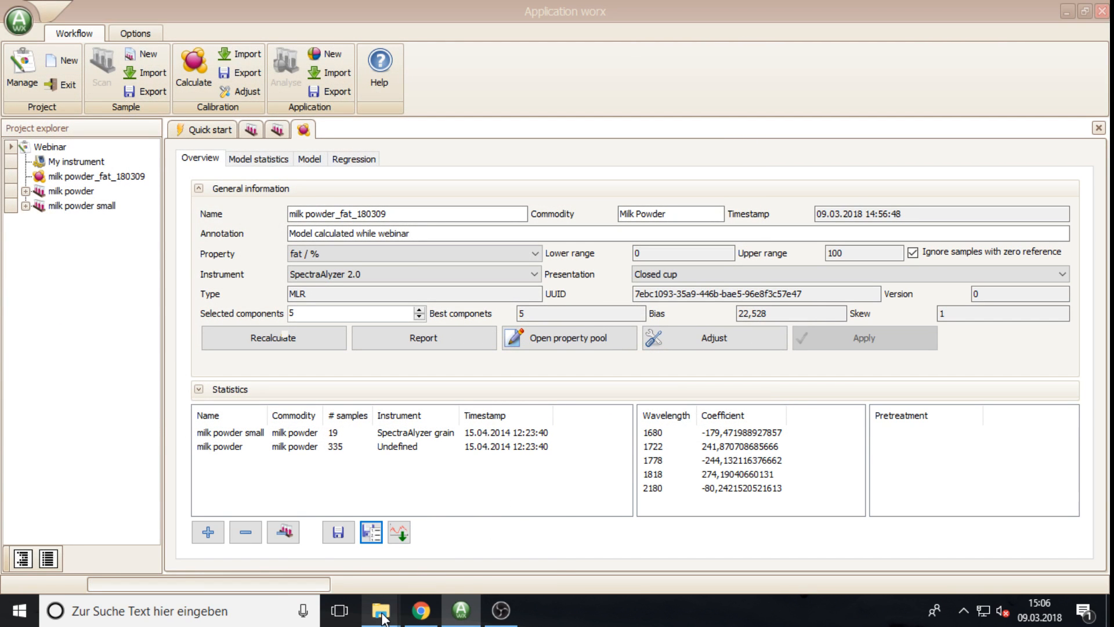
Step: From the data folder, open milk powder_fat_180309_Samples with Edit with Notepad++
mouse_move(383, 612)
left_click(348, 531)
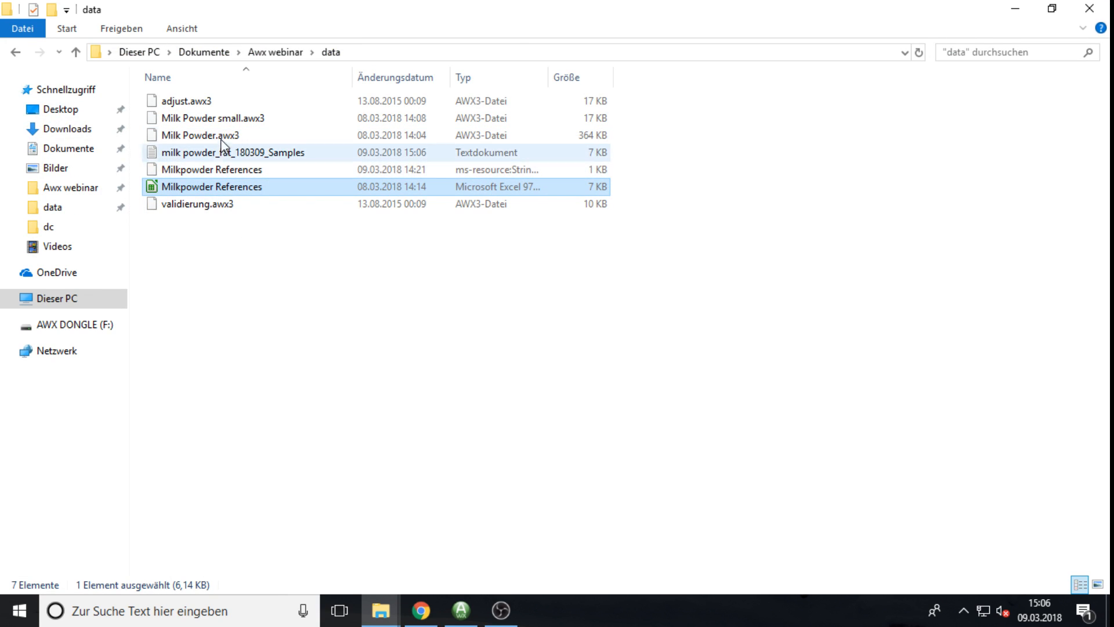
left_click(201, 153)
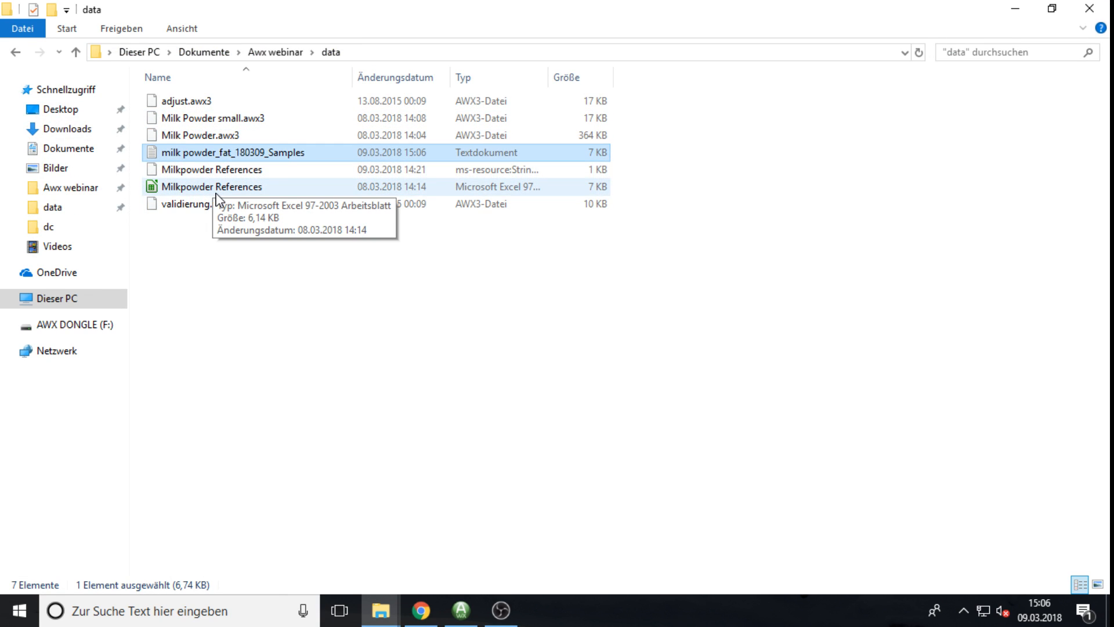
right_click(232, 153)
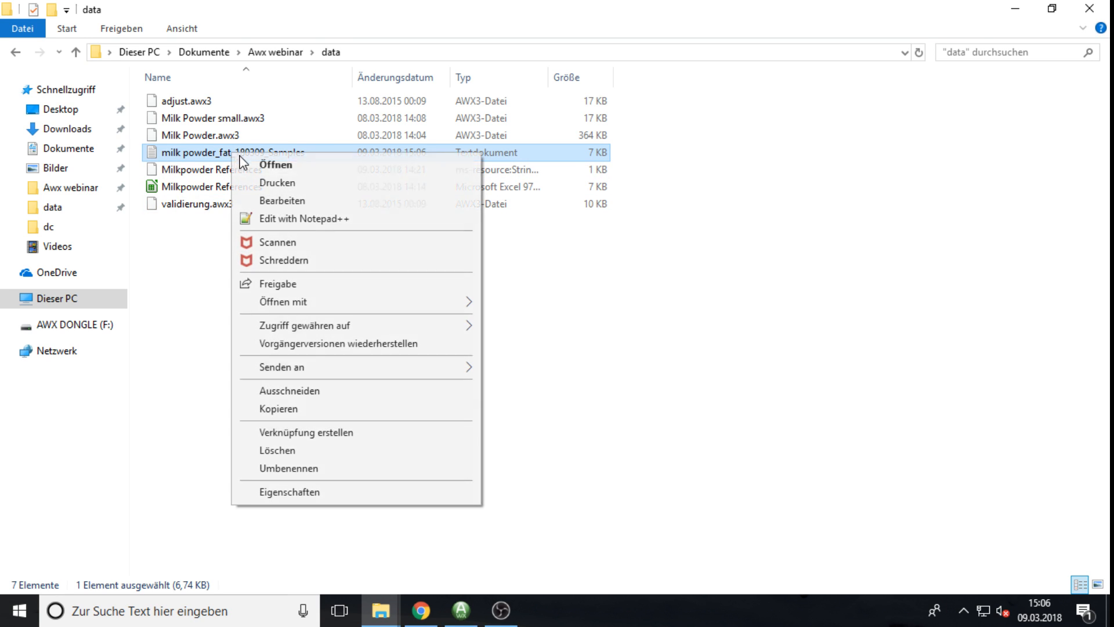
left_click(293, 218)
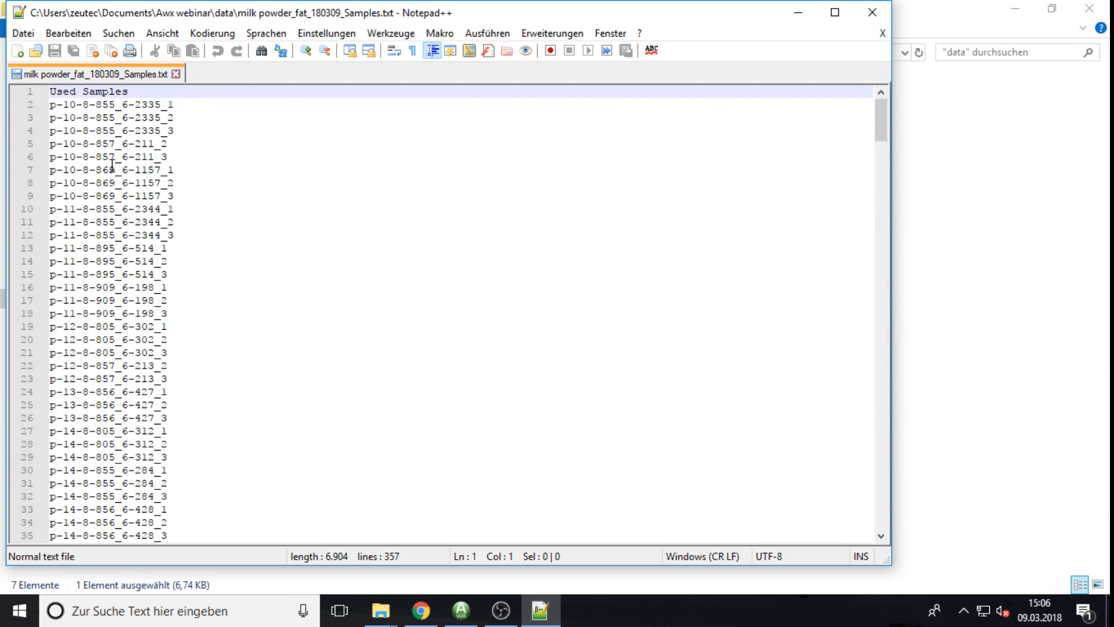
Step: Check the sample list down to the four ignored samples (lines 353–356), then close Notepad++
scroll(112, 165, "down", 20)
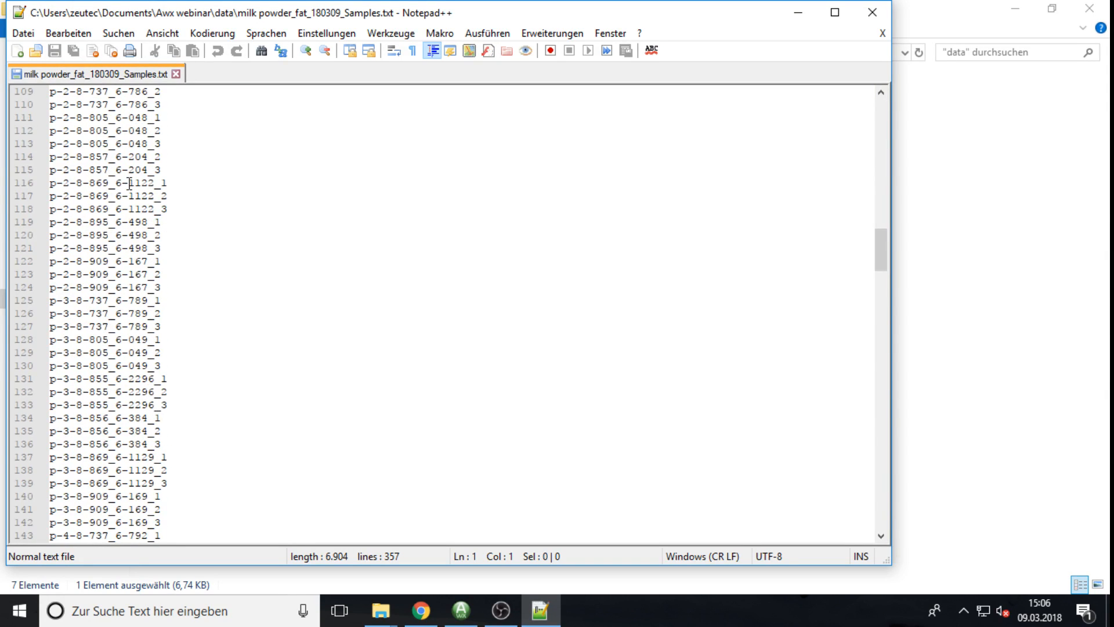
scroll(129, 184, "down", 20)
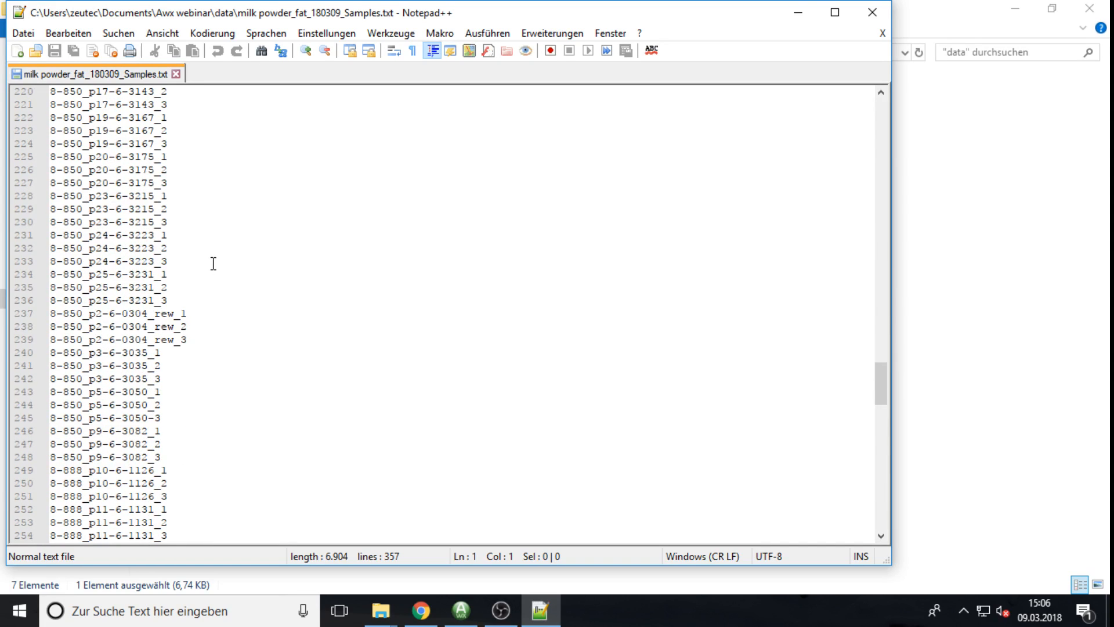
scroll(213, 264, "down", 20)
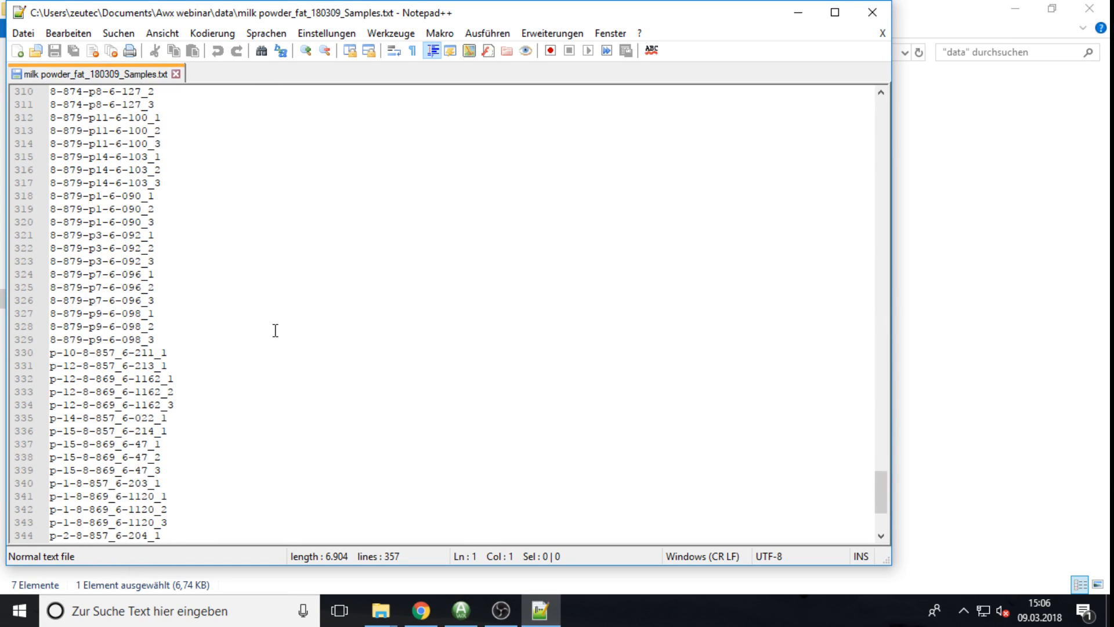
scroll(276, 331, "down", 4)
left_click_drag(174, 522, 48, 489)
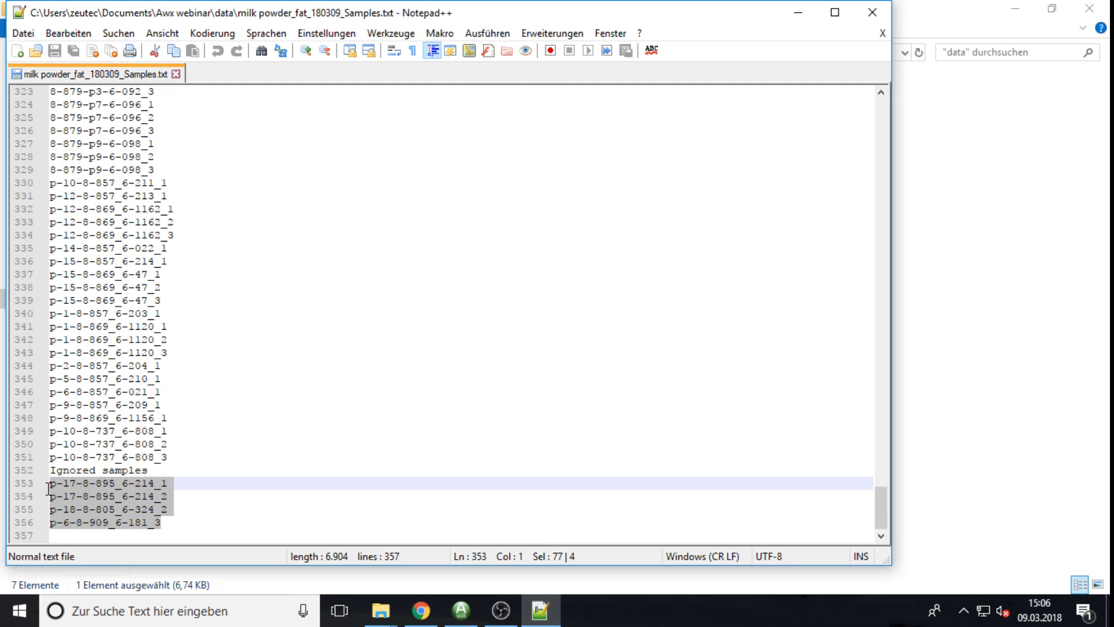
left_click(872, 12)
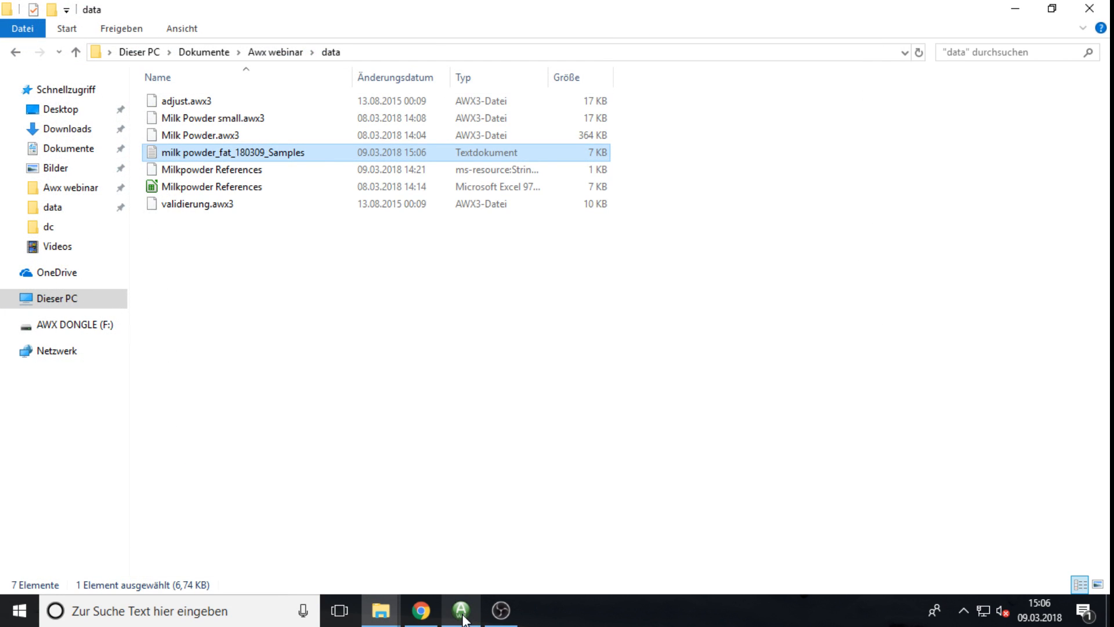
Step: Return to Application worx, finish the used-samples AWX export, and load the milk powder small set
left_click(462, 578)
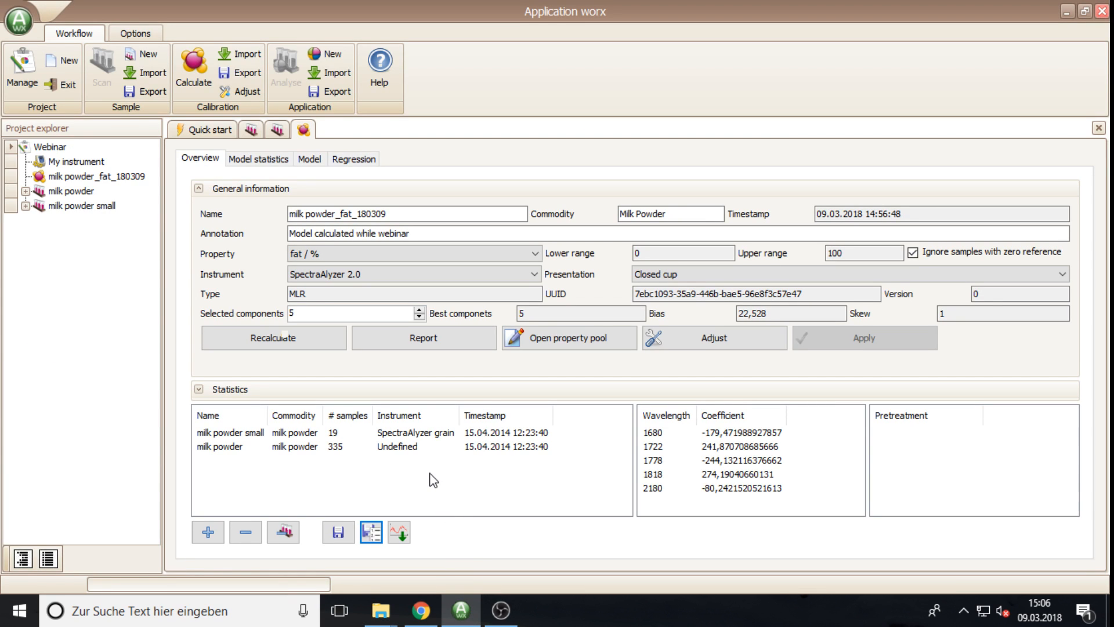
left_click(399, 534)
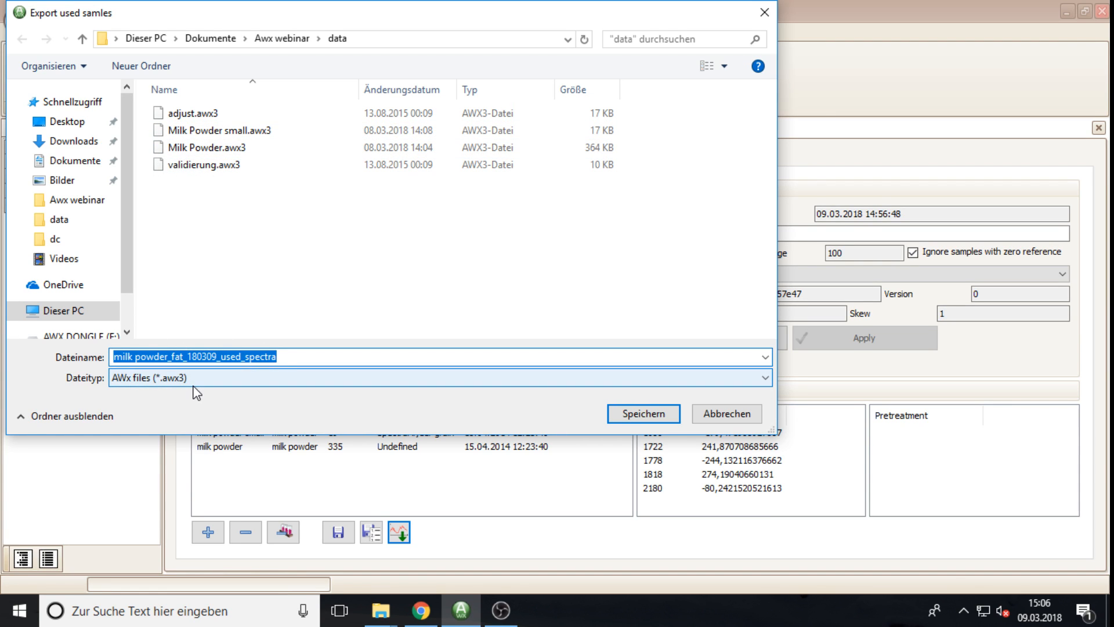
left_click(727, 414)
left_click(73, 206)
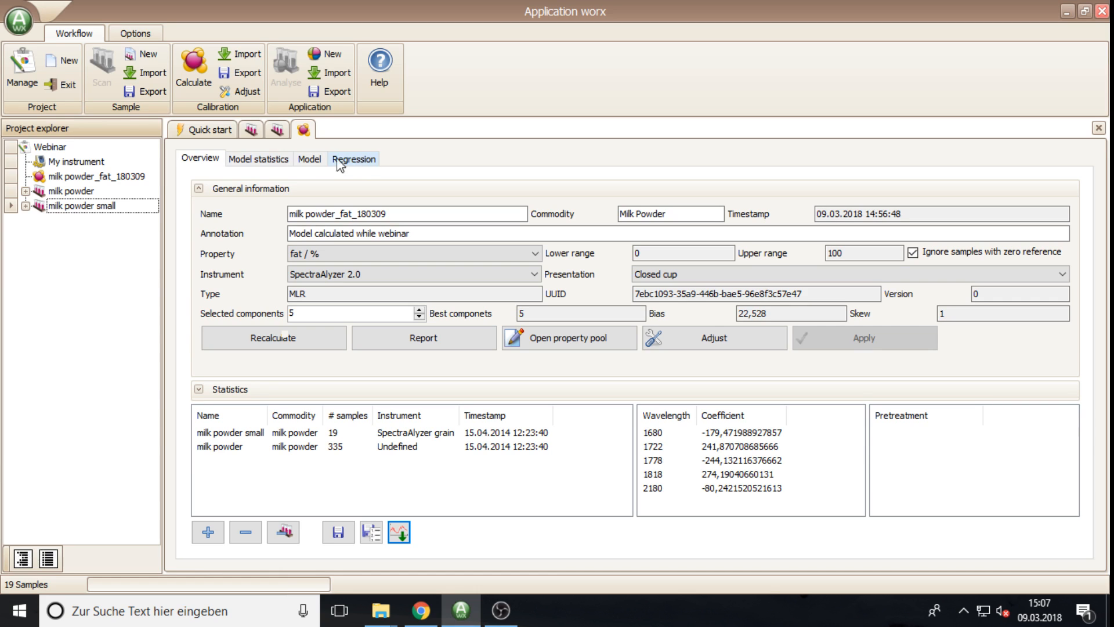
left_click(270, 160)
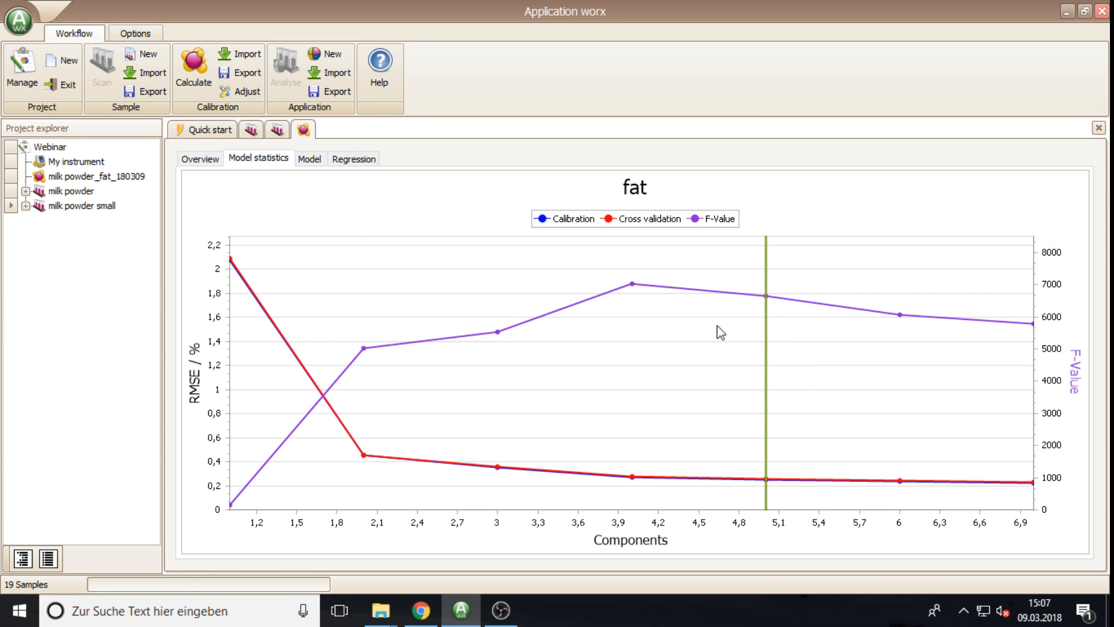
left_click(311, 160)
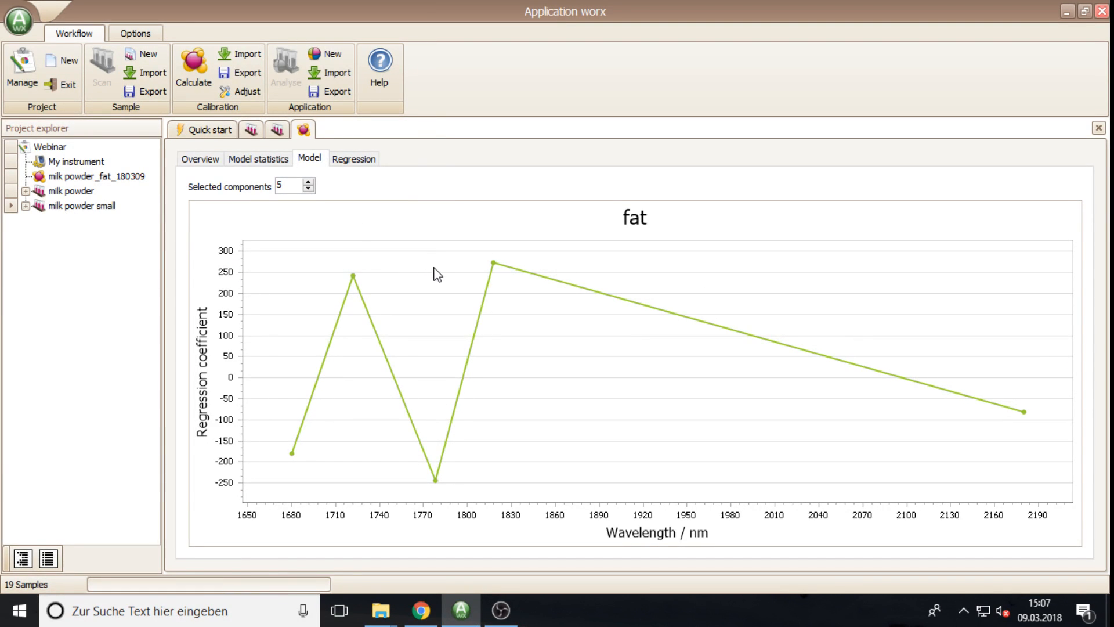
left_click(308, 189)
left_click(308, 181)
left_click(308, 189)
left_click(308, 189)
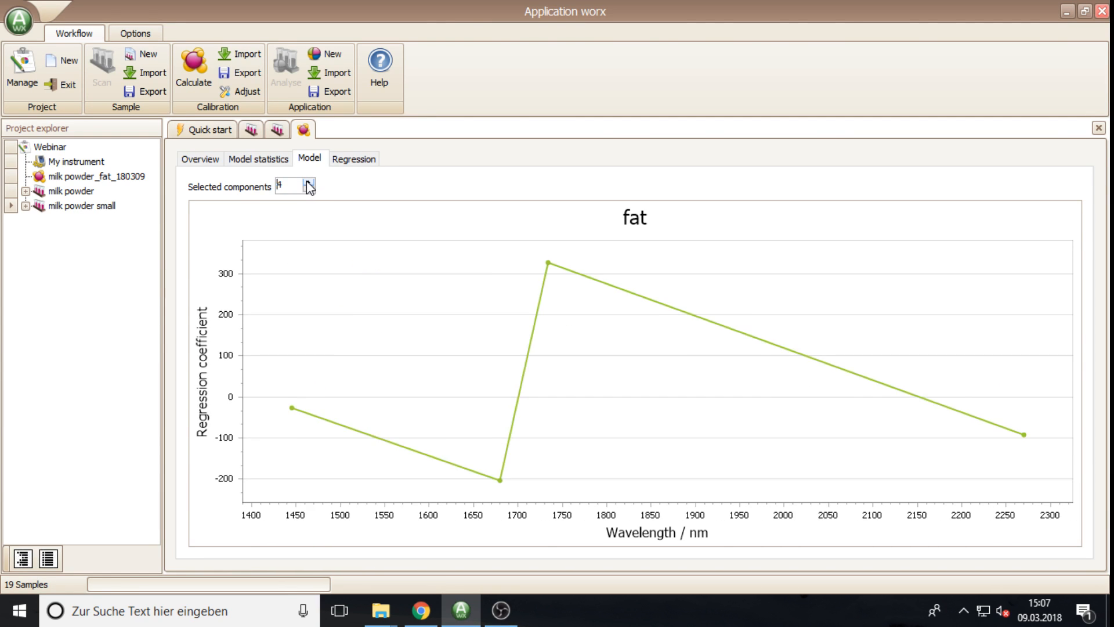
left_click(308, 182)
left_click(309, 182)
left_click(354, 159)
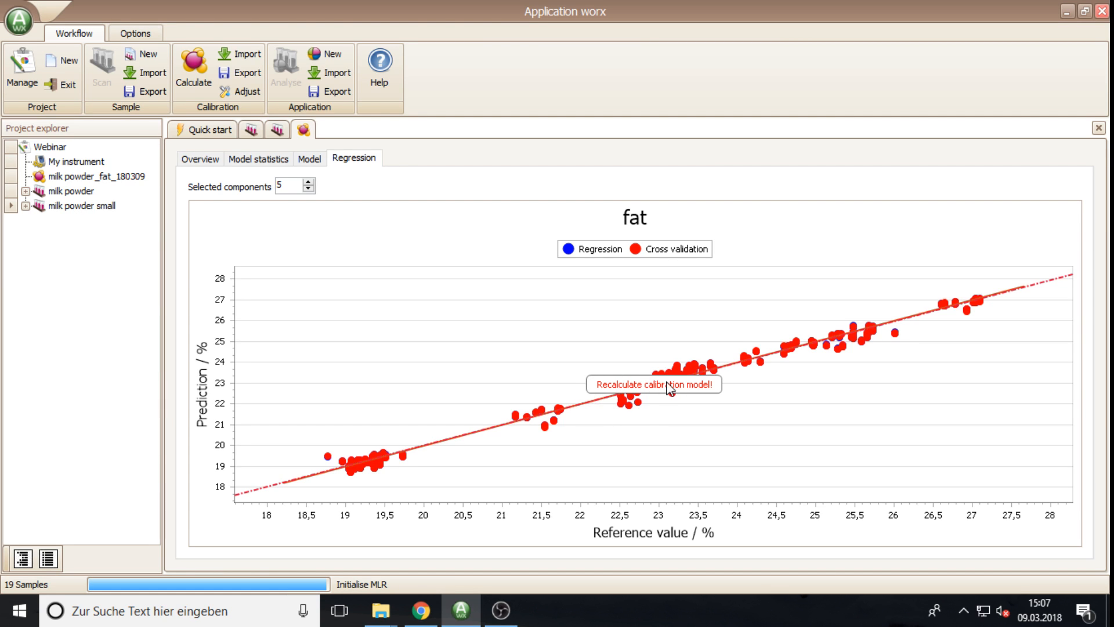
left_click(207, 164)
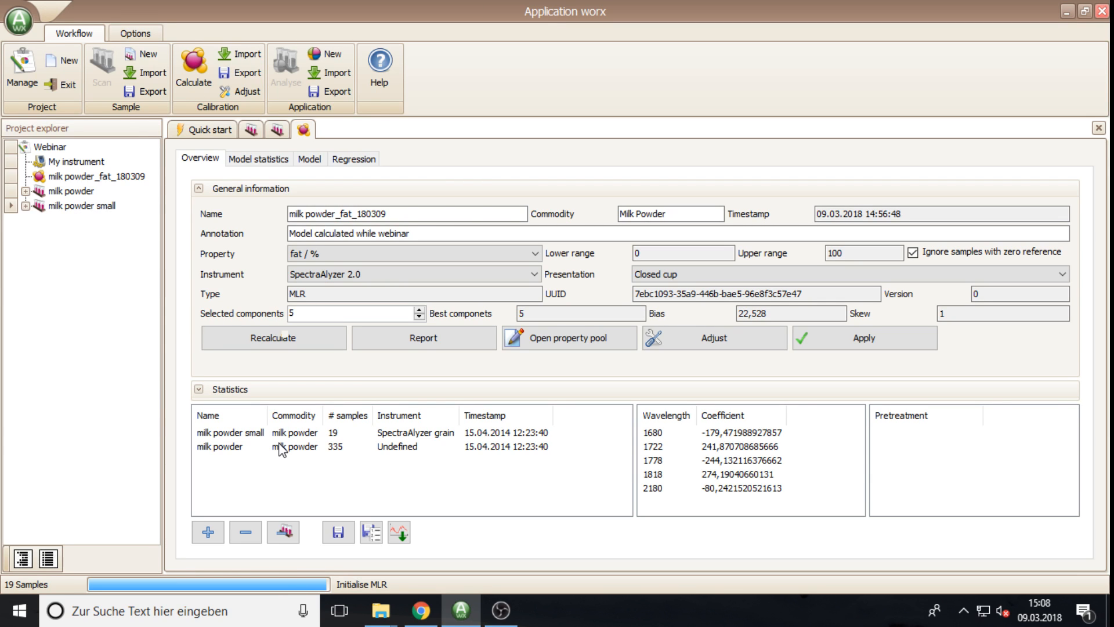
Step: Apply the calibration to the loaded samples and export milk powder_fat_180309 as a SpectraAlyzer 2.0 model
left_click(823, 357)
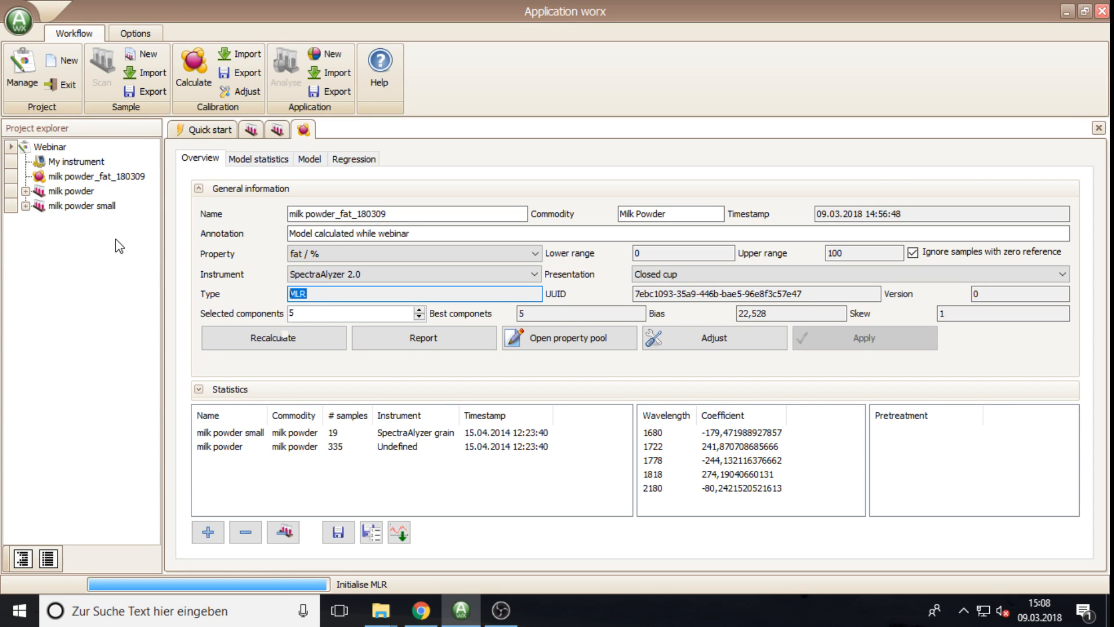
left_click(87, 177)
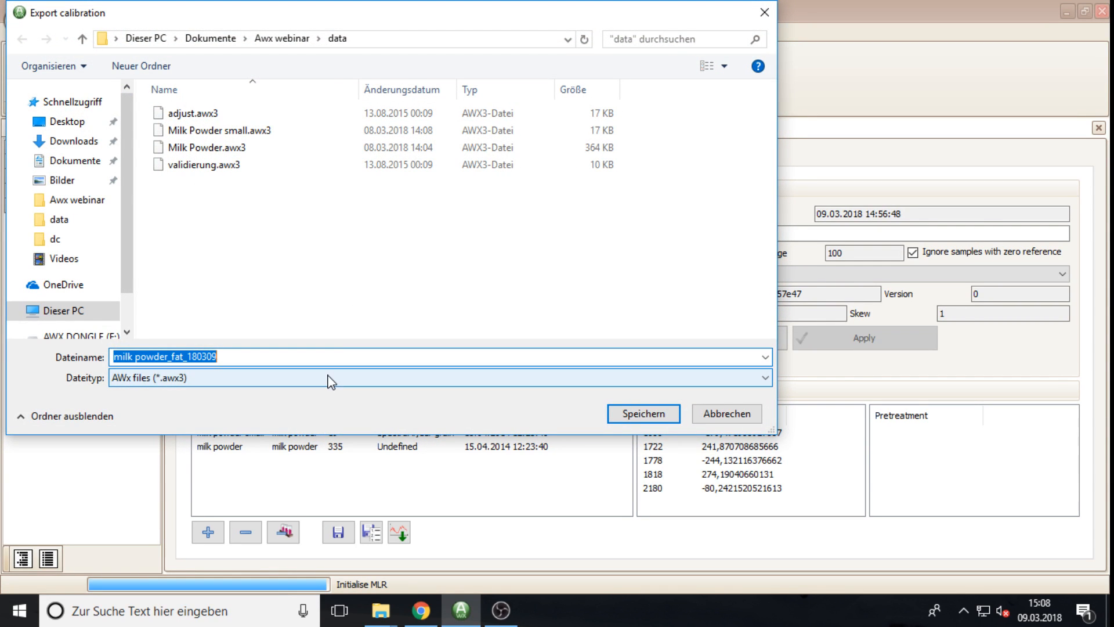
left_click(215, 389)
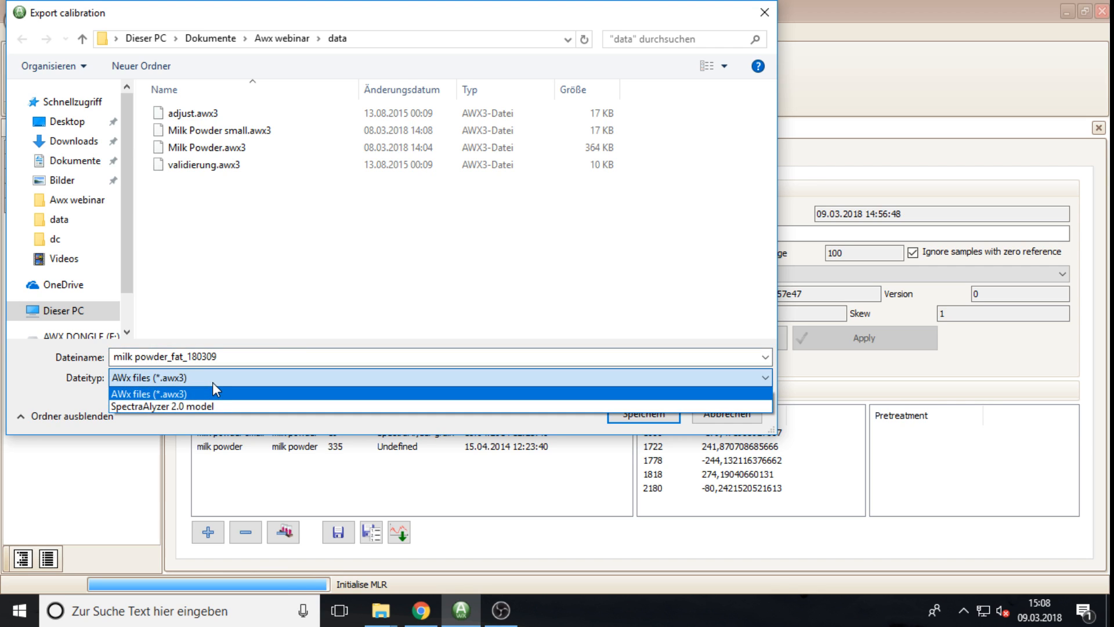
left_click(190, 406)
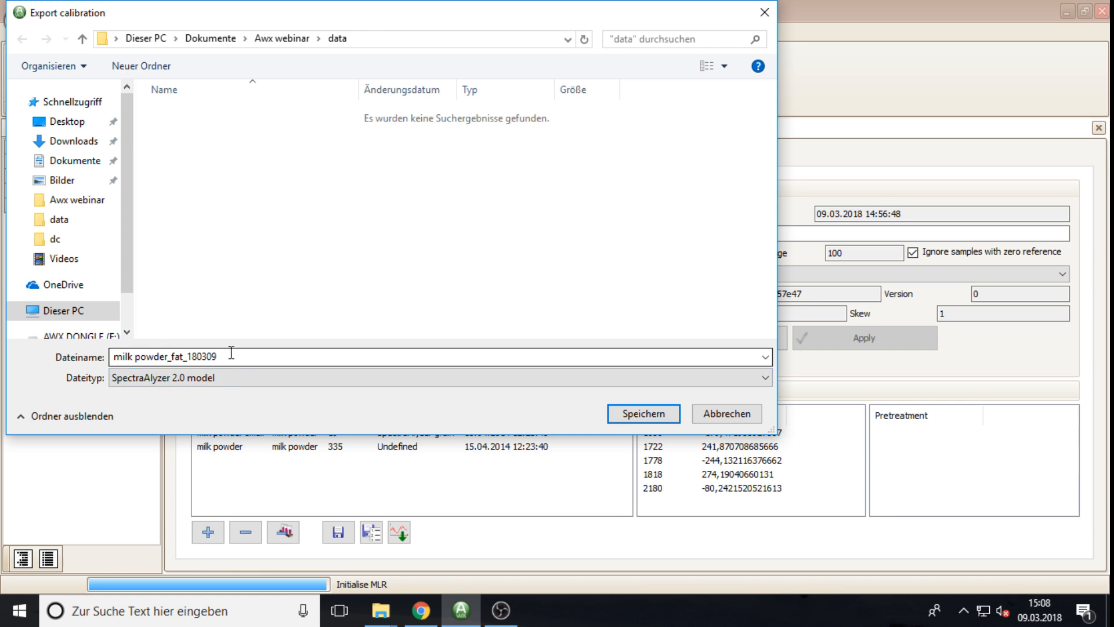
left_click(634, 412)
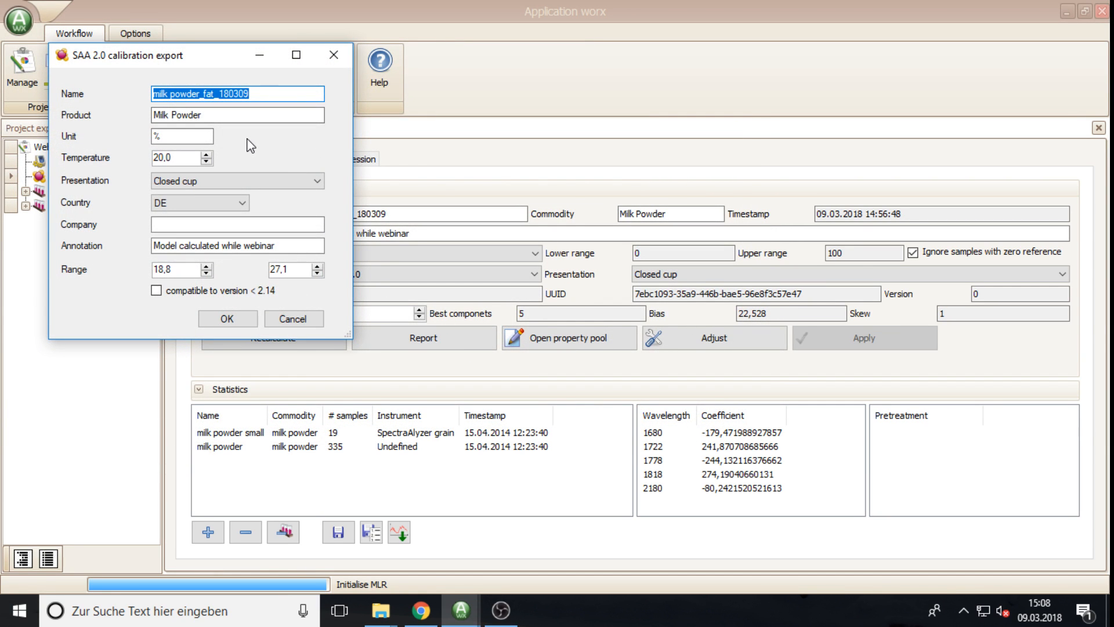
Step: Edit the date part of the export name and set the product name to Milk Powder
left_click(251, 95)
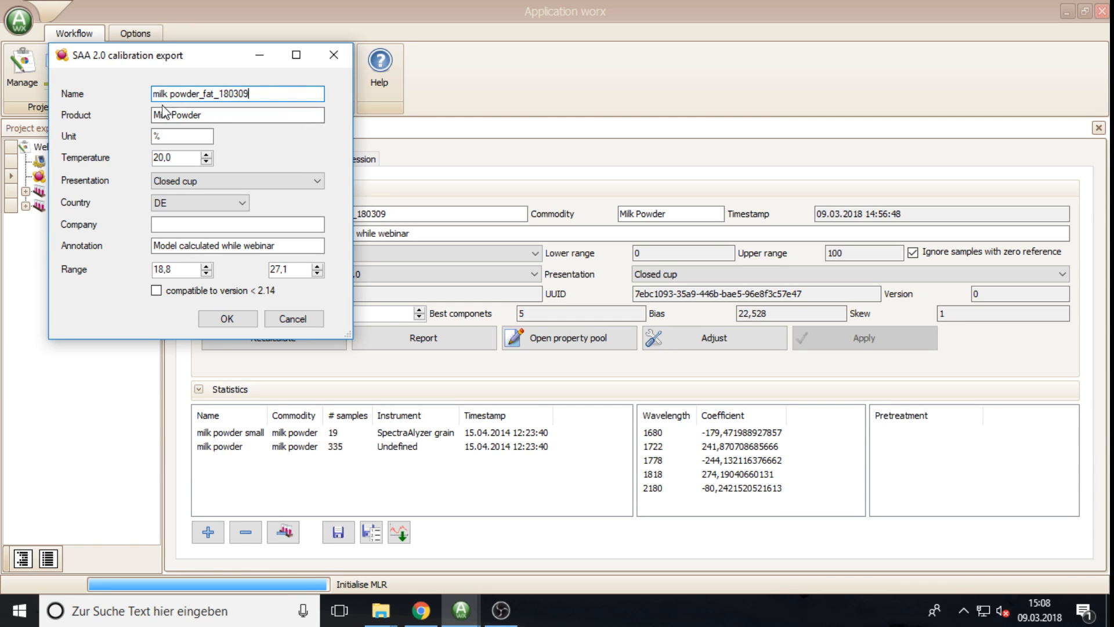
left_click_drag(250, 94, 148, 93)
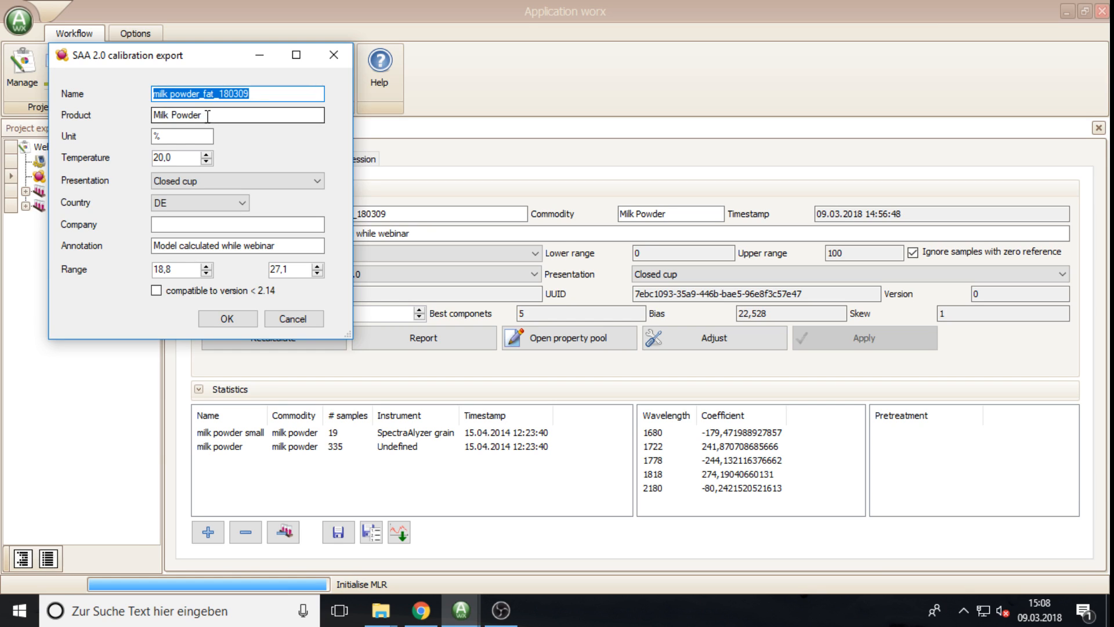
double_click(175, 114)
triple_click(175, 115)
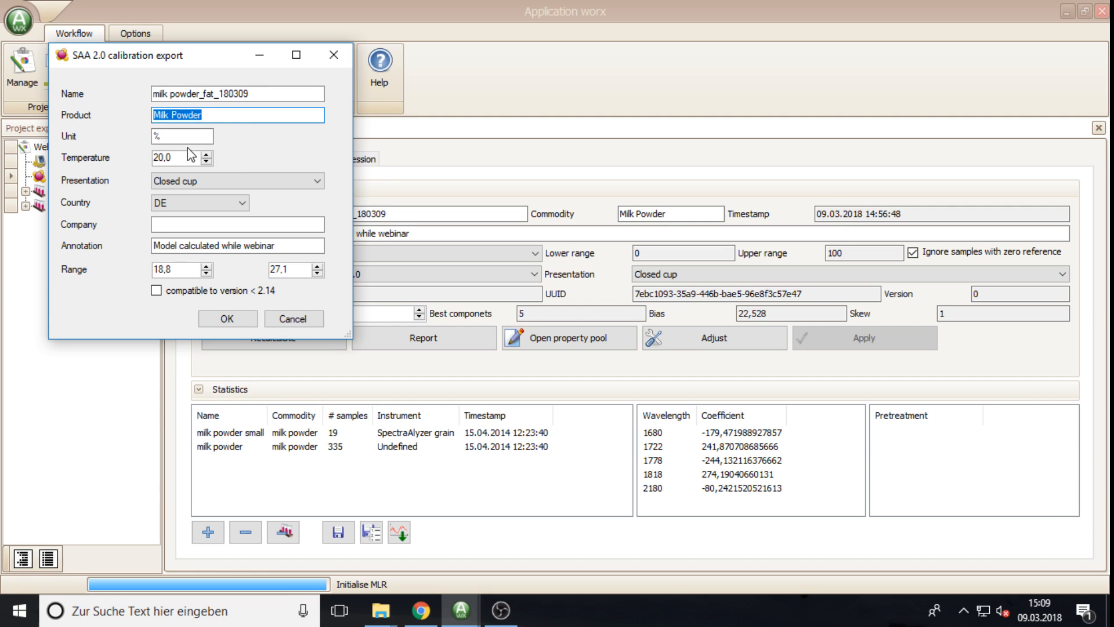
left_click(173, 137)
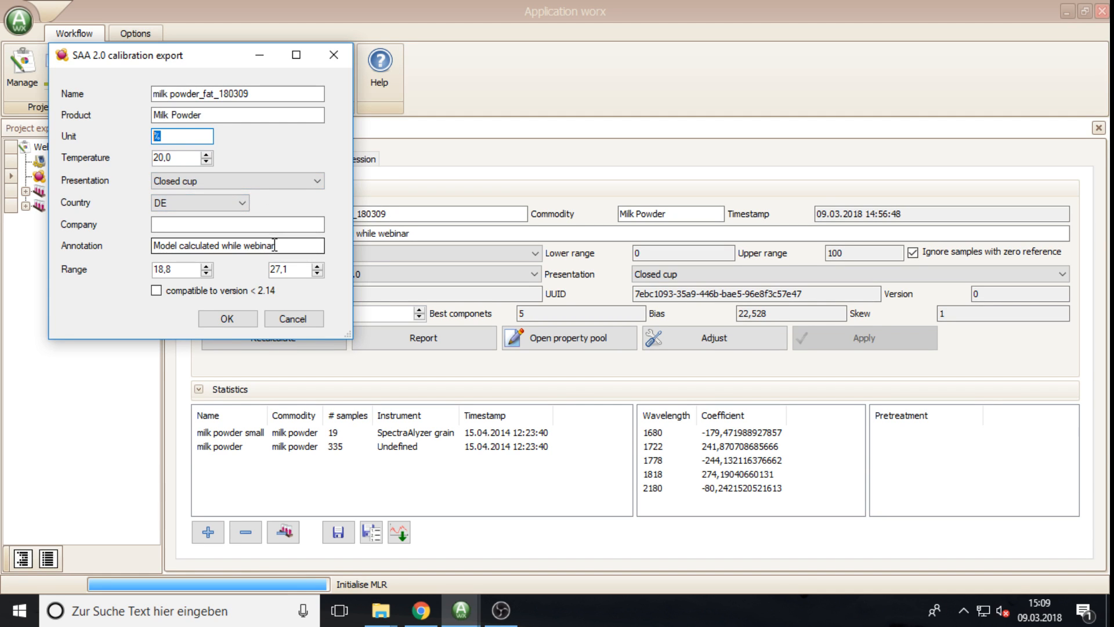
Step: Keep country DE, enter company ZEUTEC, and confirm the SAA 2.0 export
left_click(236, 209)
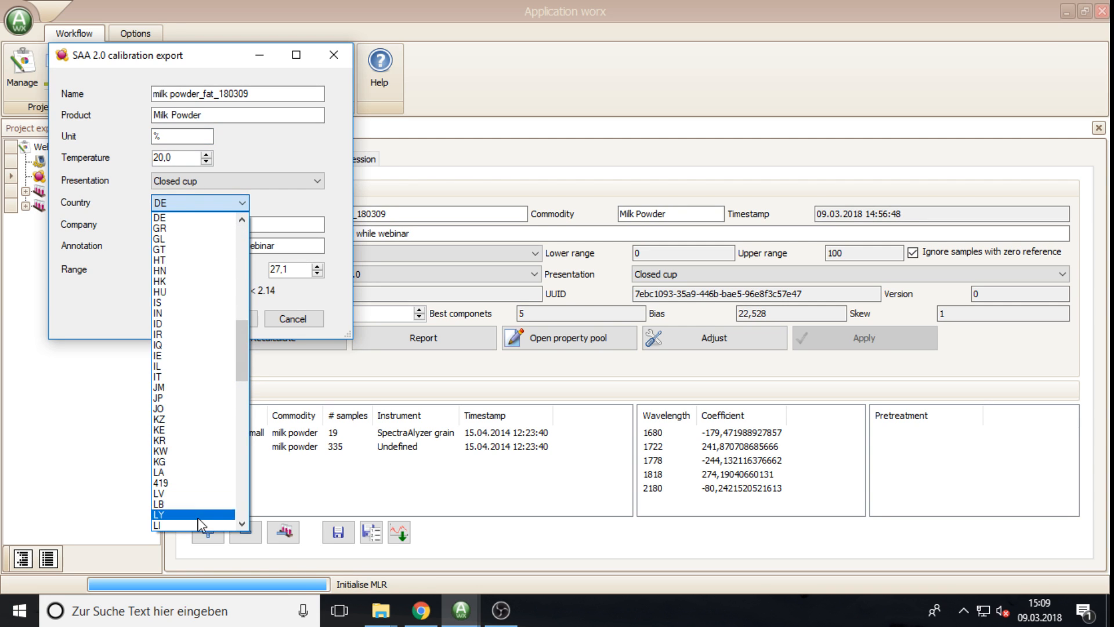
left_click(163, 219)
left_click(165, 225)
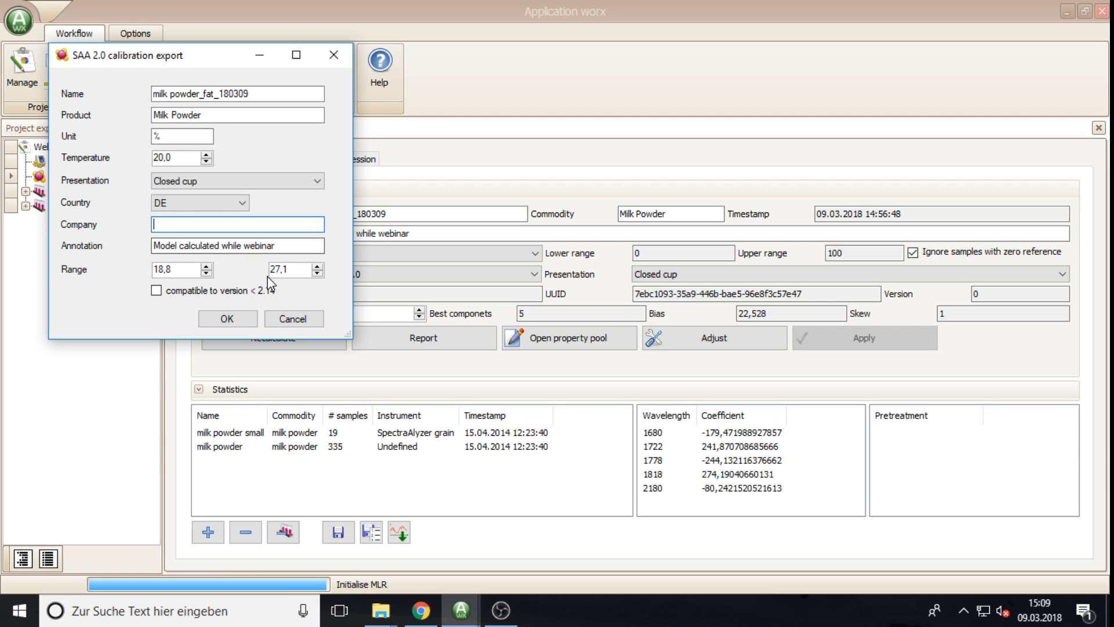
type("ZEUTEC")
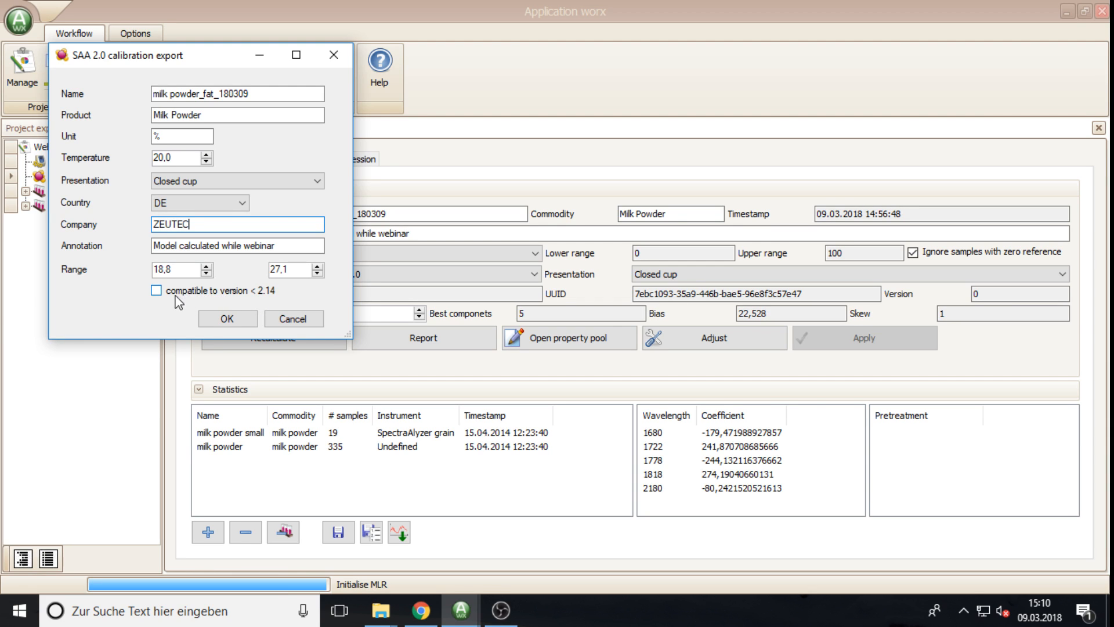
left_click(225, 320)
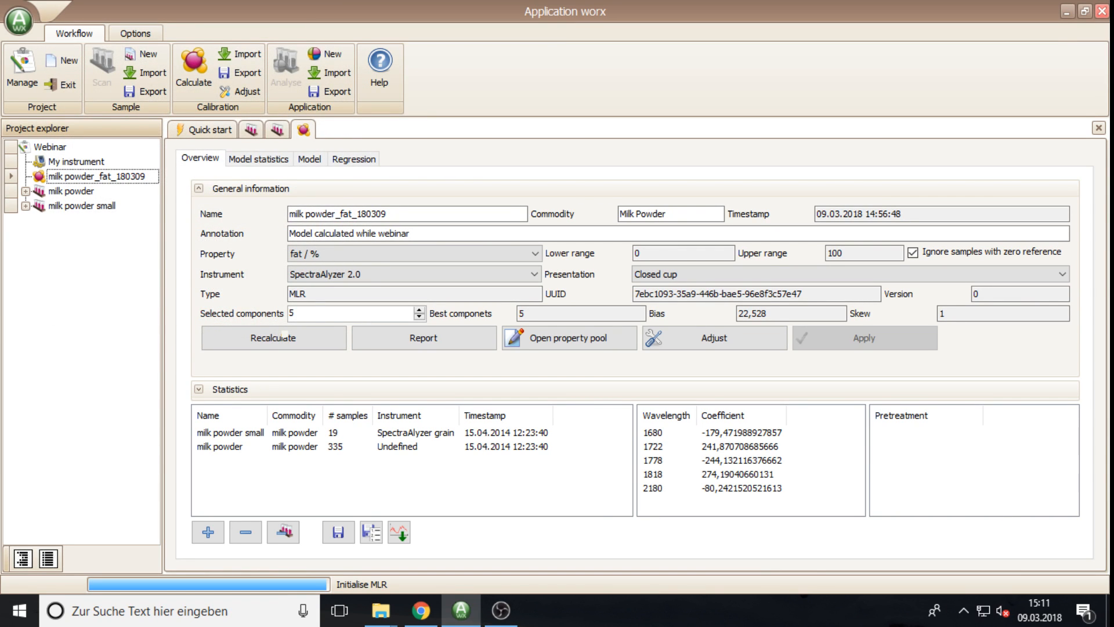
key("alt+Tab")
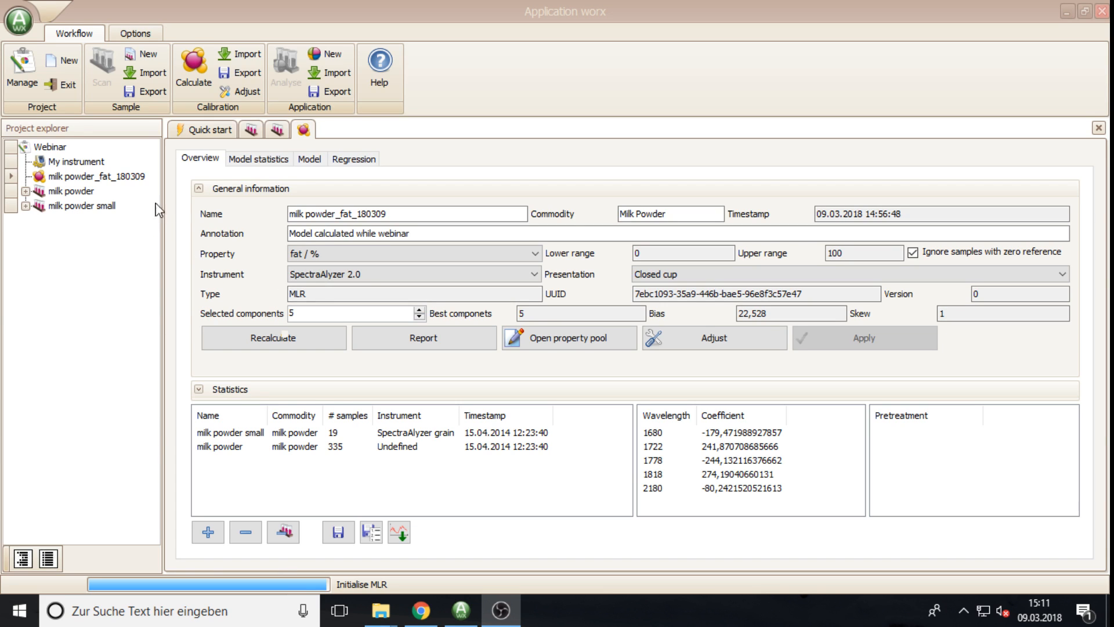
mouse_move(379, 618)
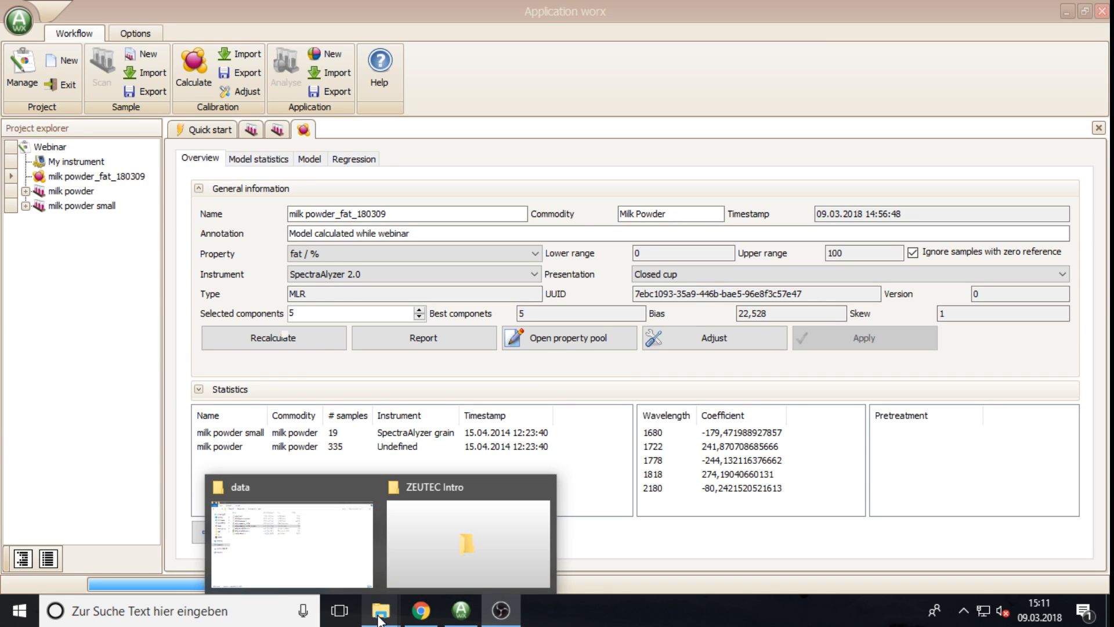
left_click(343, 586)
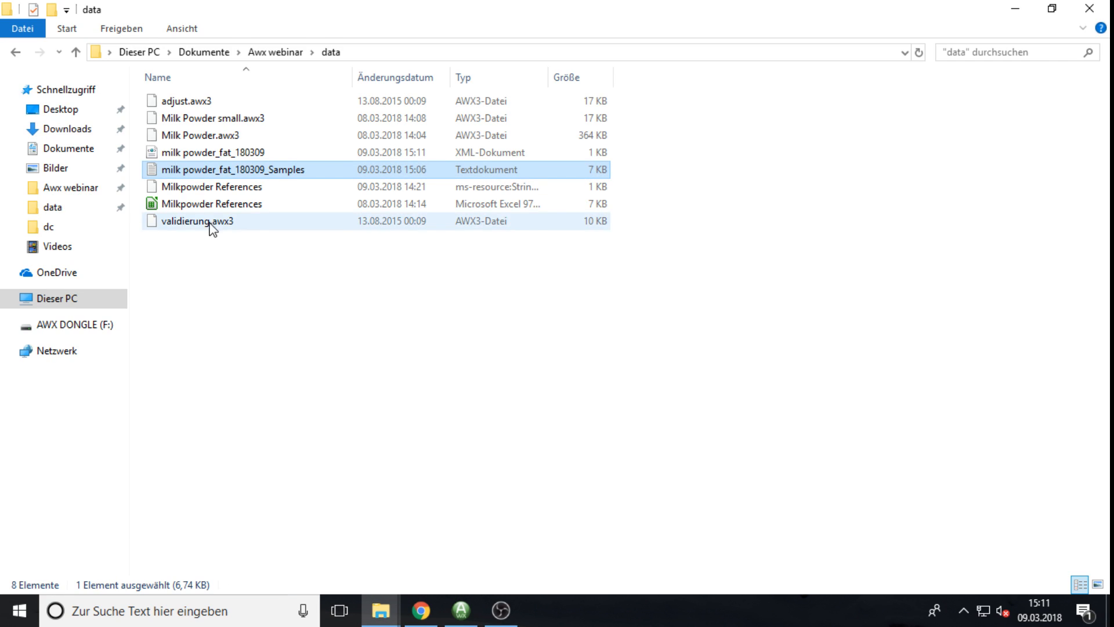
left_click(190, 153)
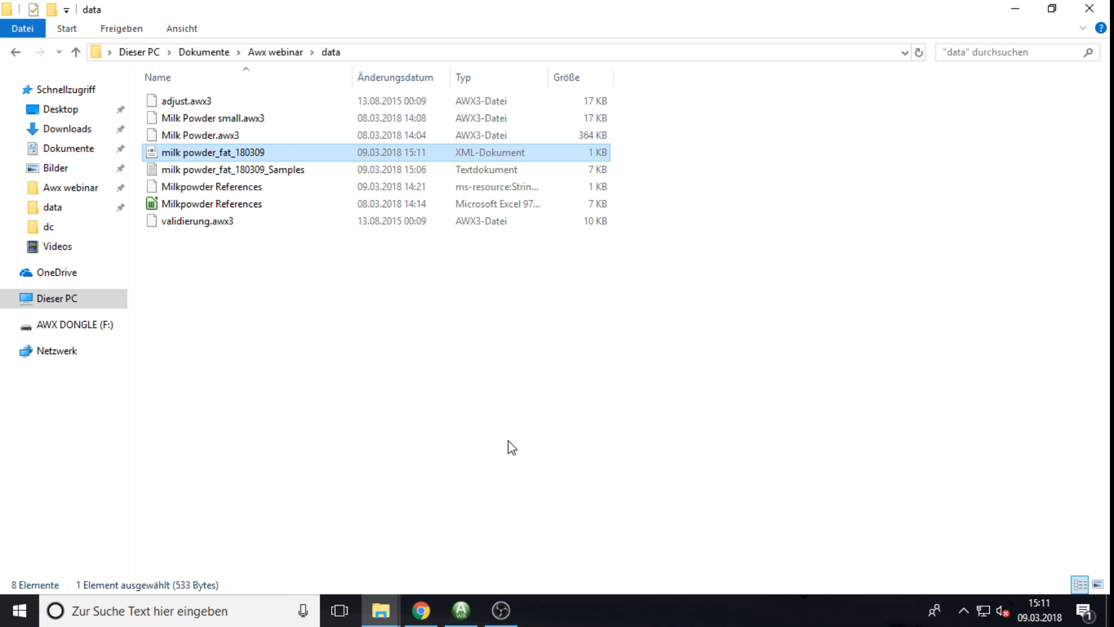
mouse_move(460, 612)
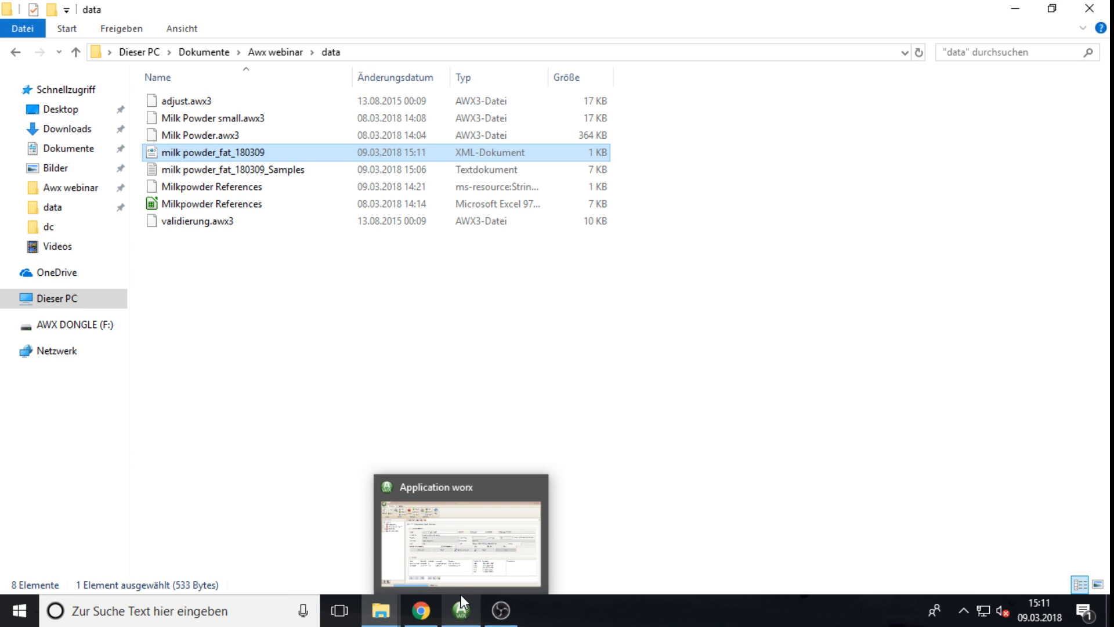
left_click(444, 494)
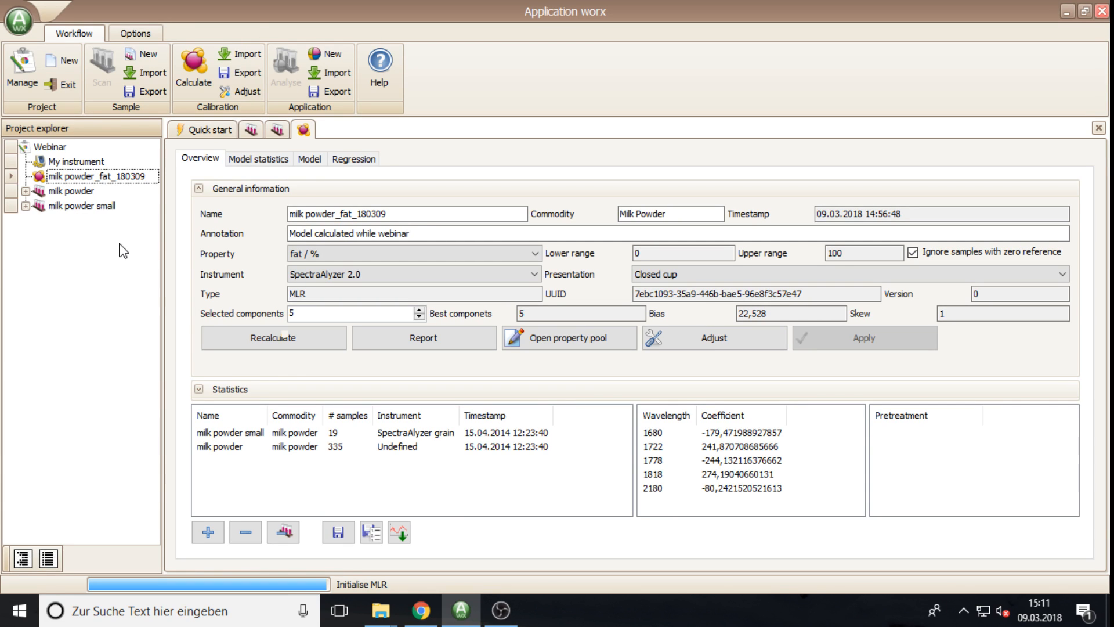
Step: Start a new application named Milk powder, replacing the Unknown commodity with Milk powder
left_click(328, 54)
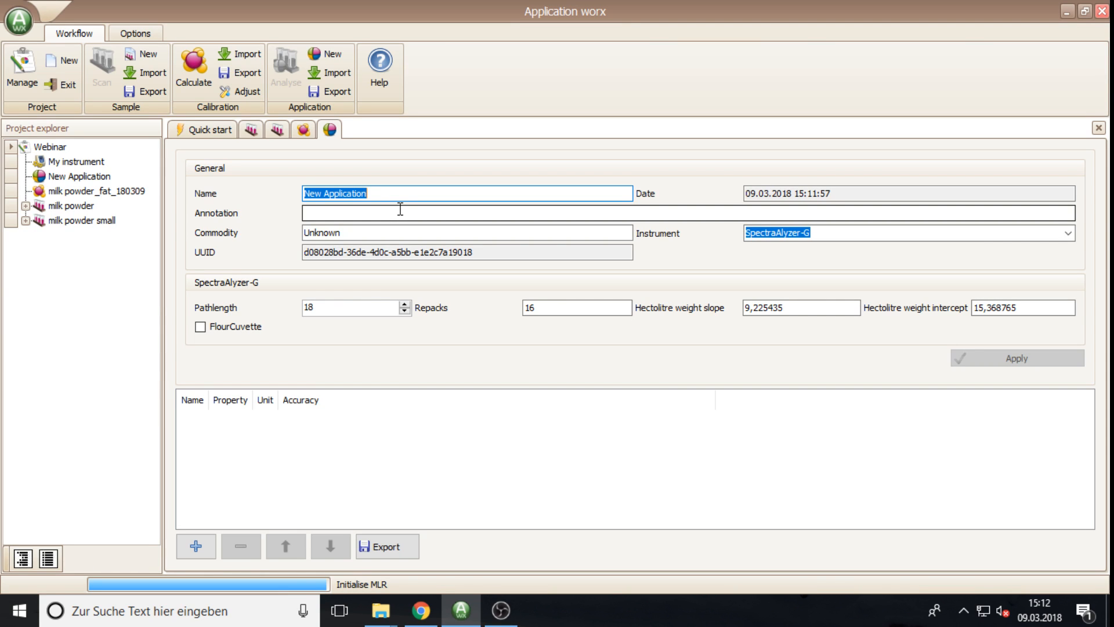
type("Milk ")
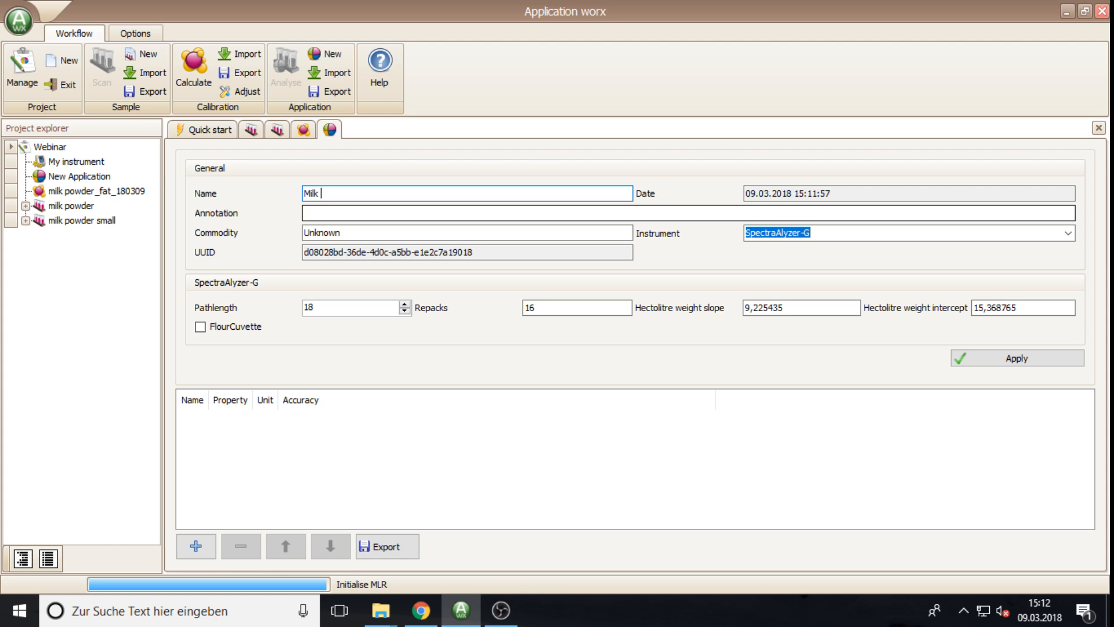
type("powder")
key("Tab")
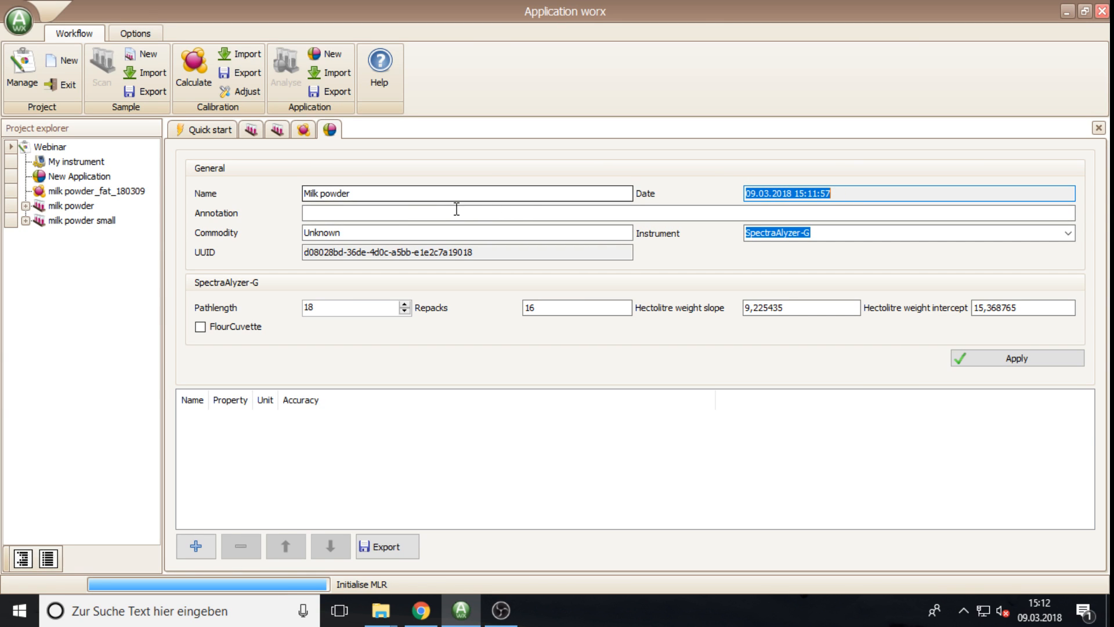
left_click(366, 213)
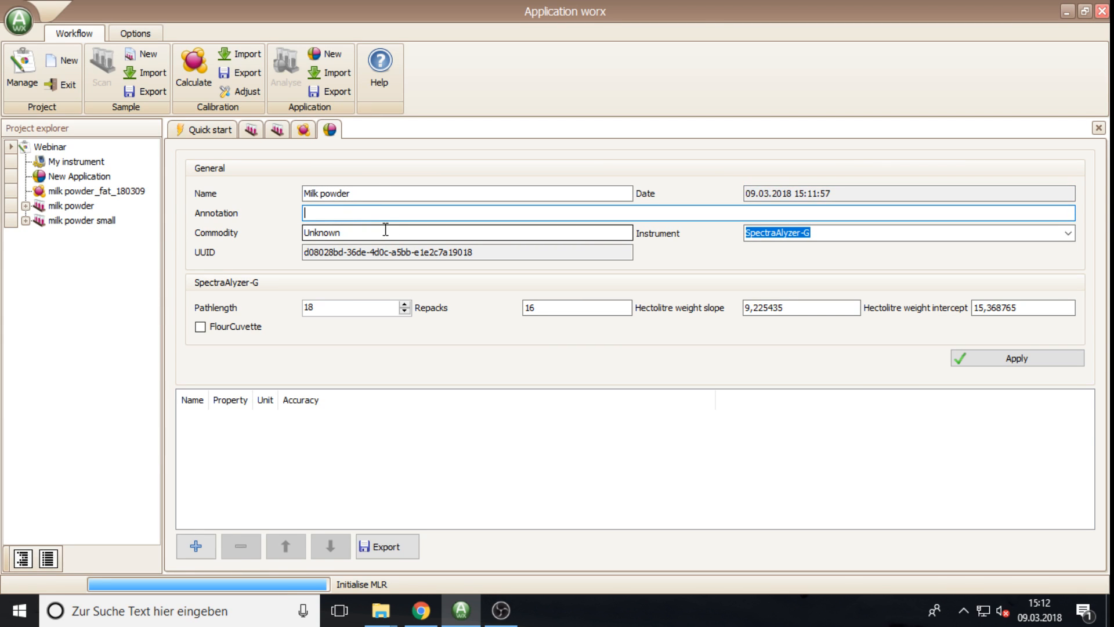
left_click(377, 231)
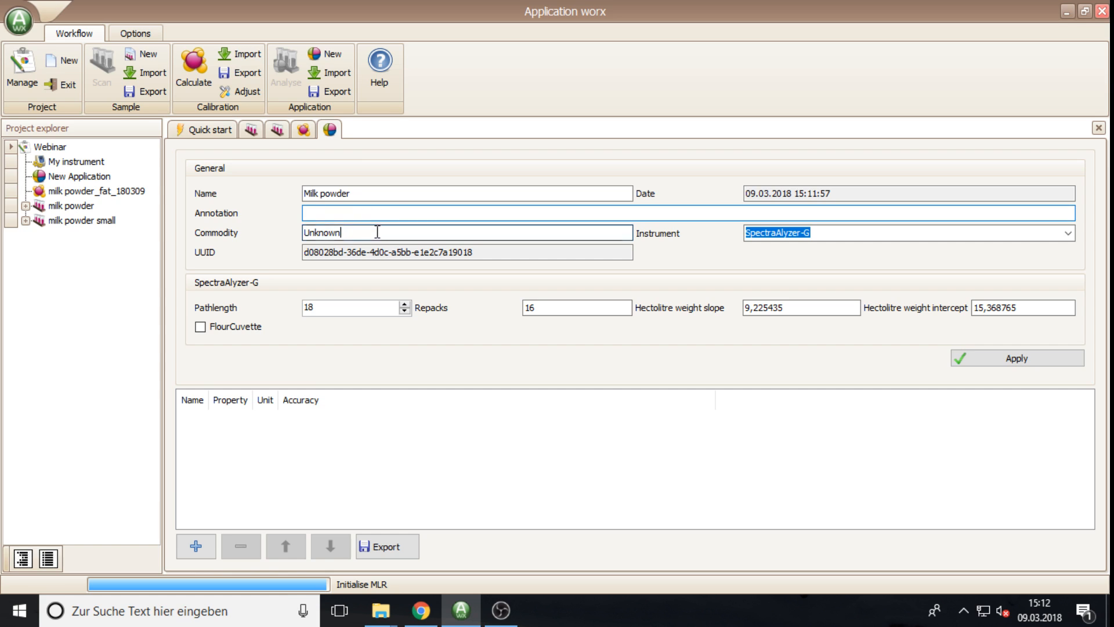
left_click_drag(377, 231, 290, 234)
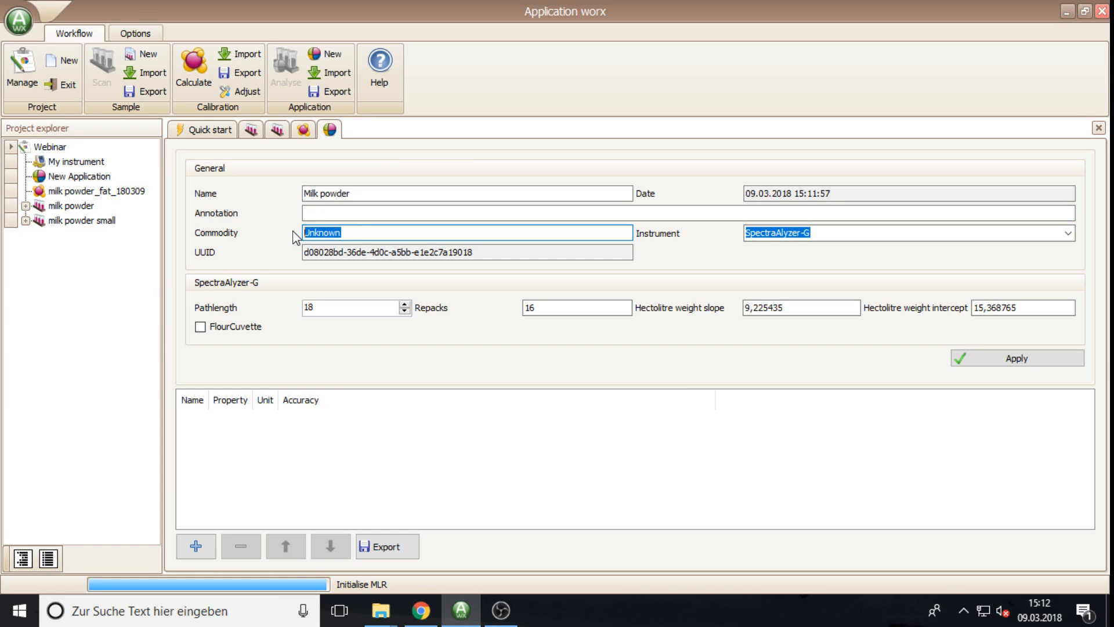
type("Milk powder")
Step: Choose SpectraAlyzer as the instrument, select the UUID value, and apply the new application
left_click(1069, 234)
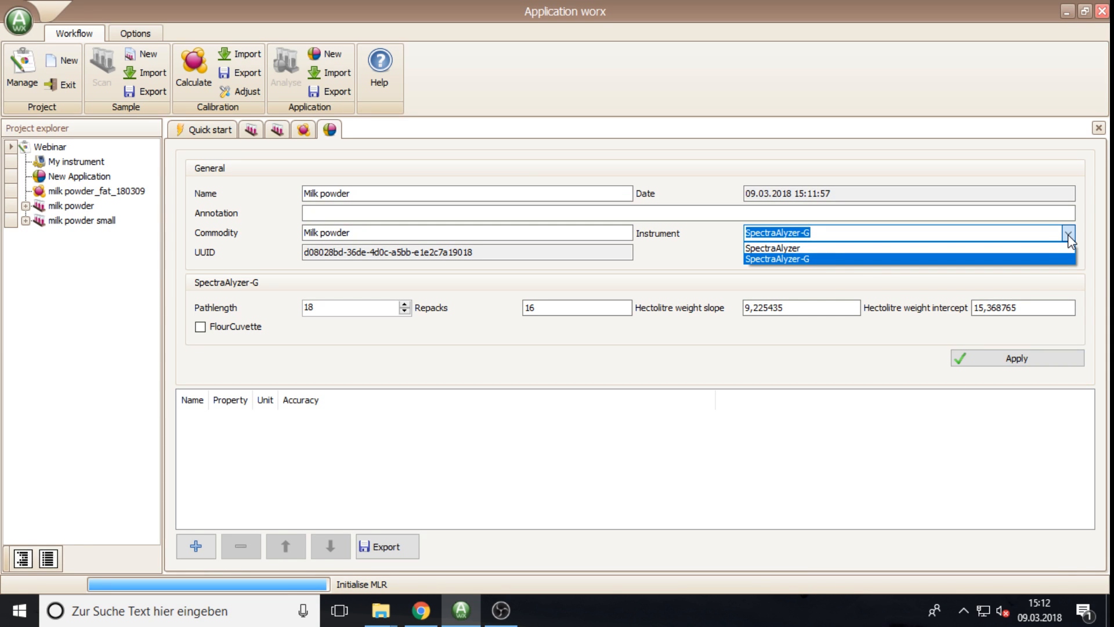
left_click(847, 250)
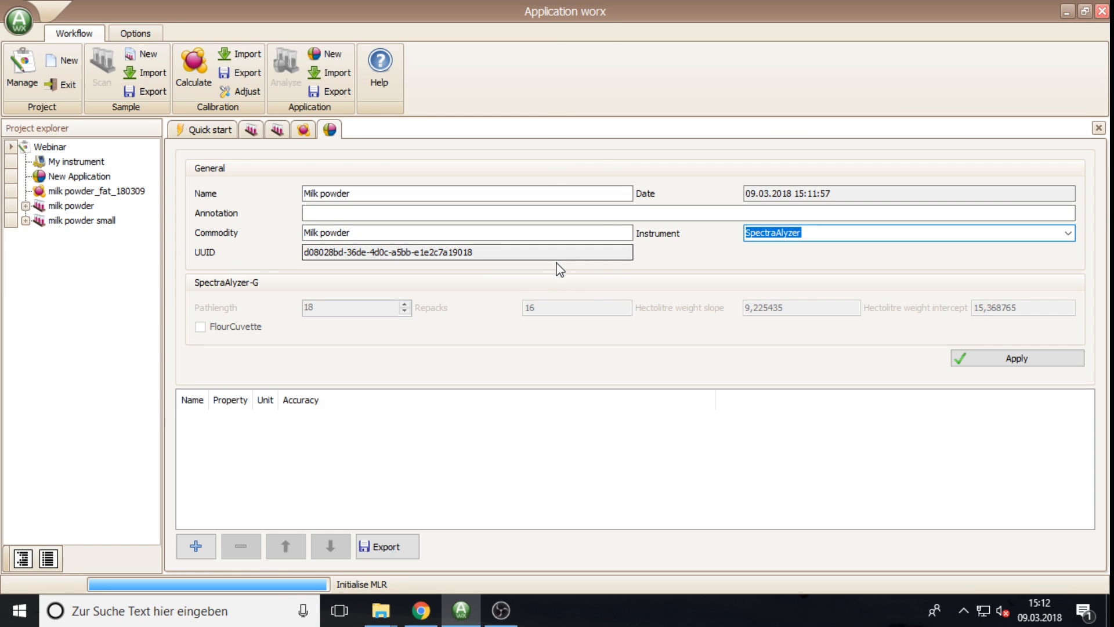
left_click_drag(476, 254, 304, 253)
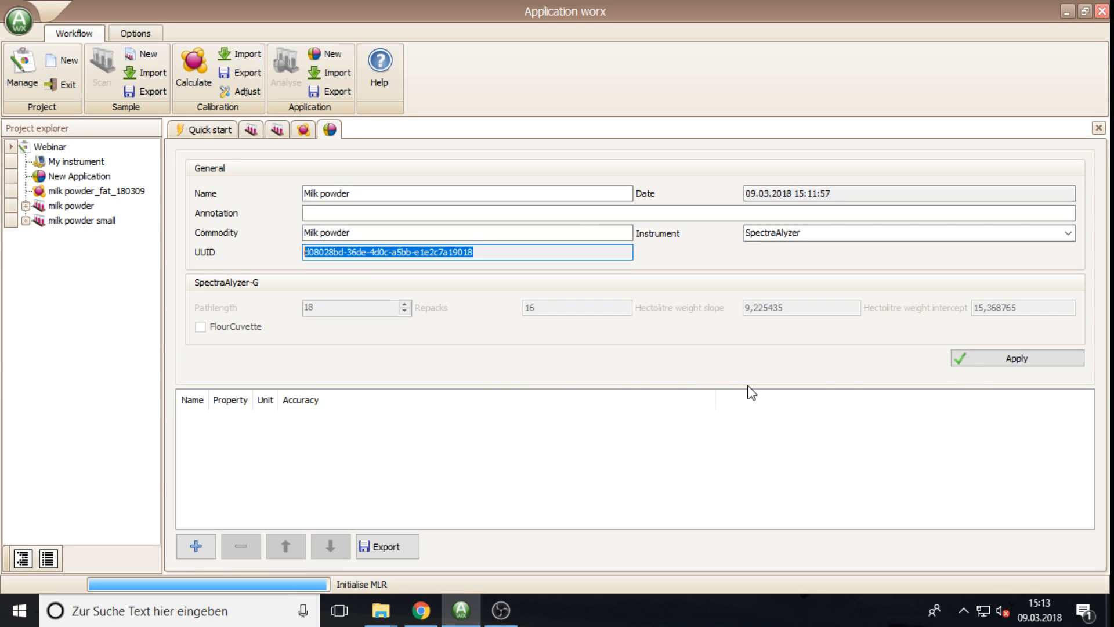
left_click(1004, 367)
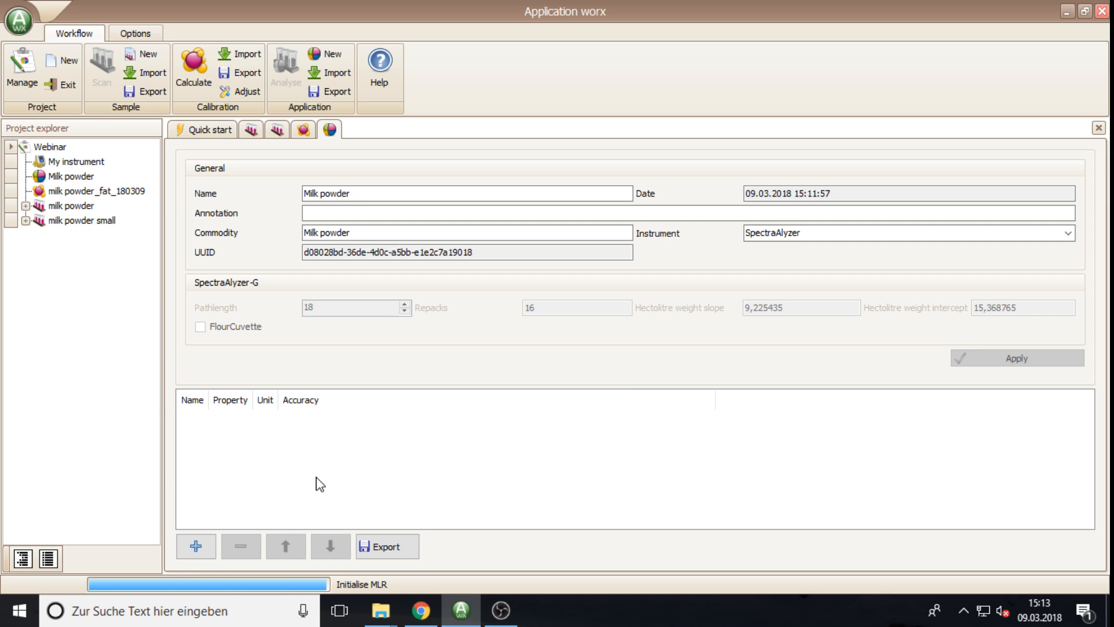
Step: Drag the milk powder_fat_180309 model into the application, then remove the added fat calibration row
left_click_drag(67, 192, 223, 406)
left_click_drag(256, 459, 255, 458)
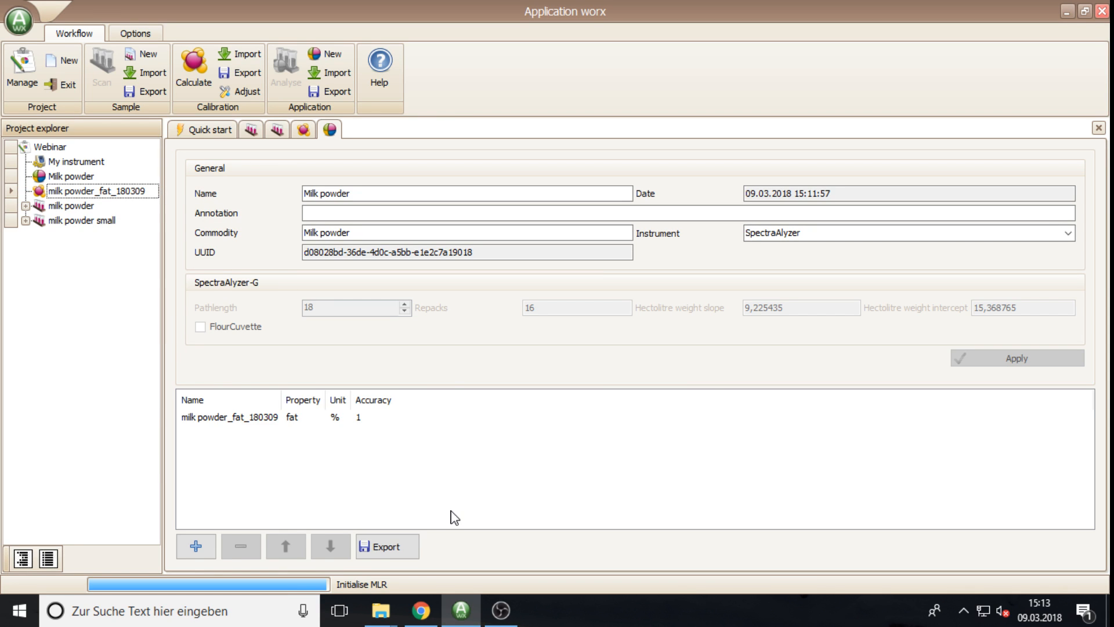
left_click(242, 423)
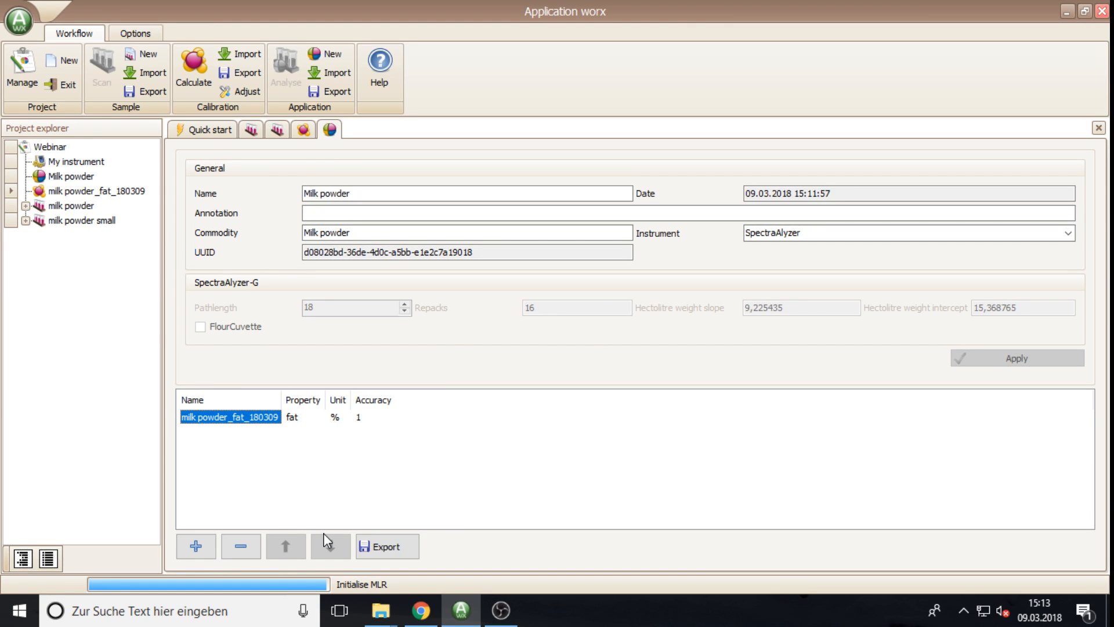
left_click(195, 548)
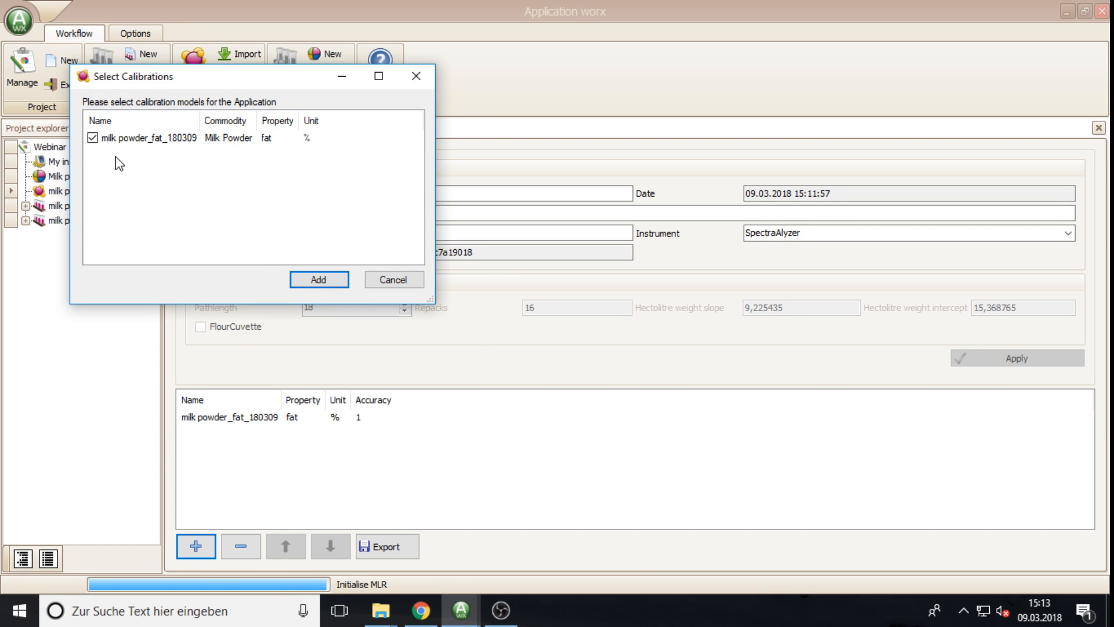
left_click(420, 281)
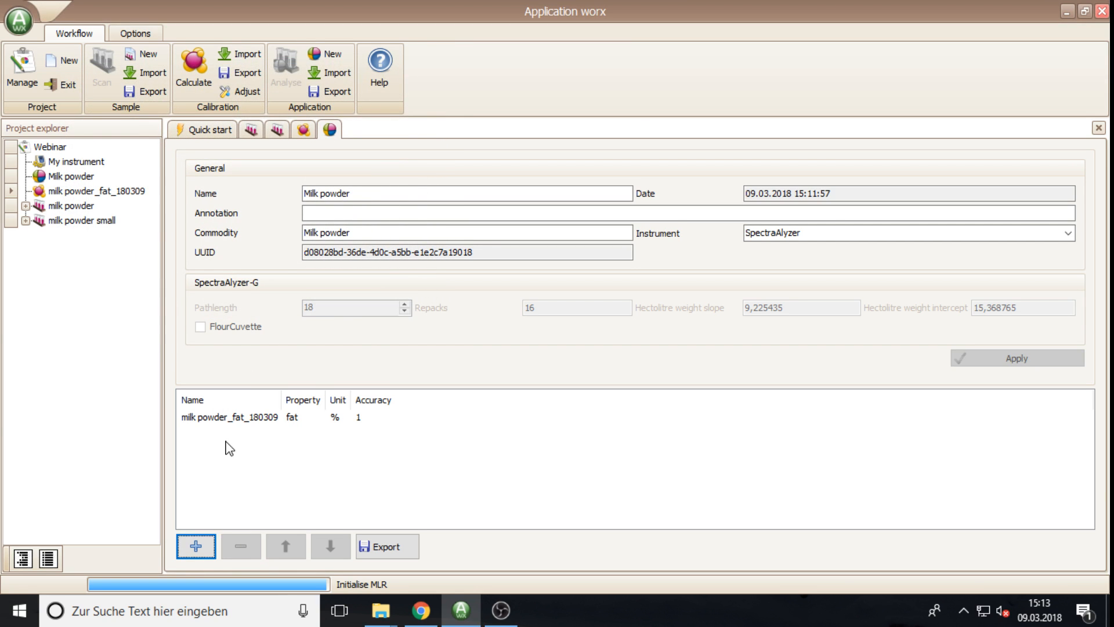
left_click(231, 419)
left_click(241, 546)
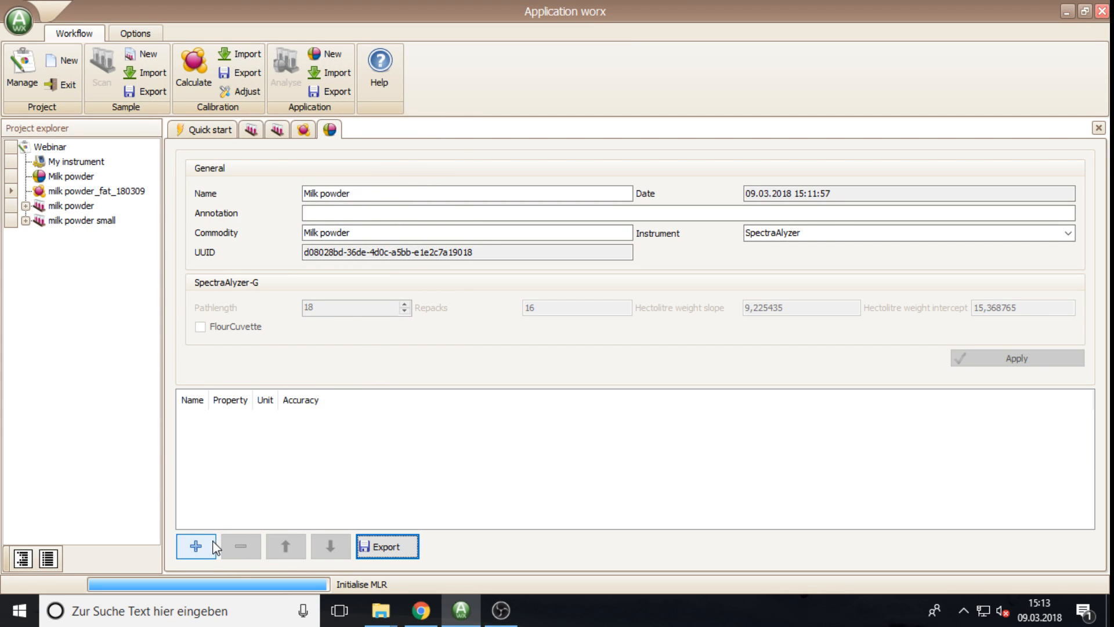
Step: Add milk powder_fat_180309 back from the calibration list and select its fat row
left_click(195, 546)
left_click(152, 162)
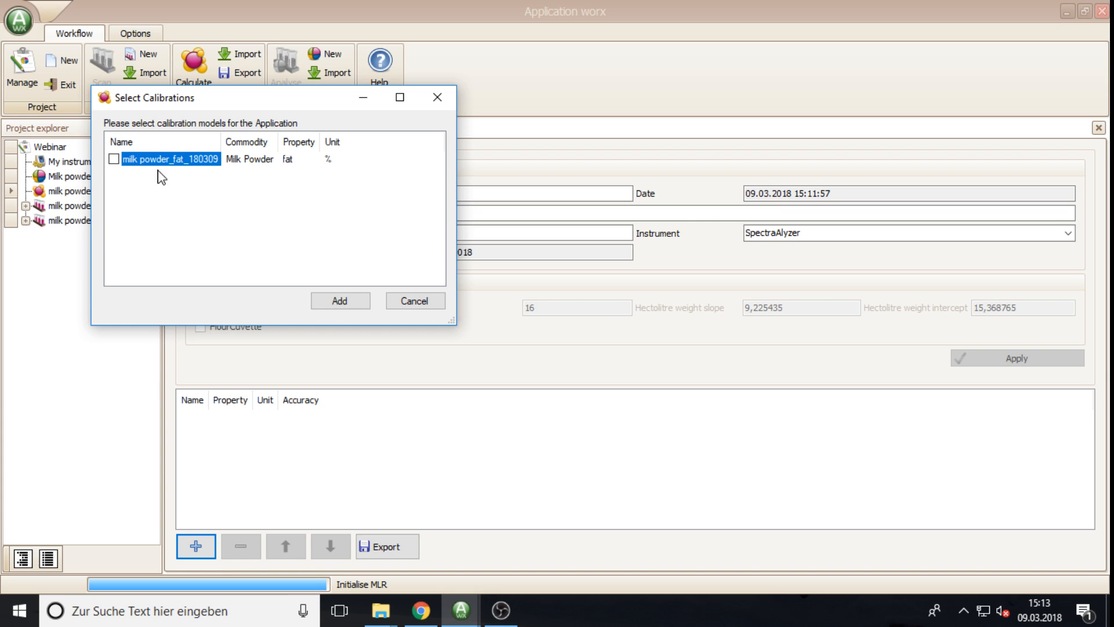
left_click(339, 299)
left_click(196, 546)
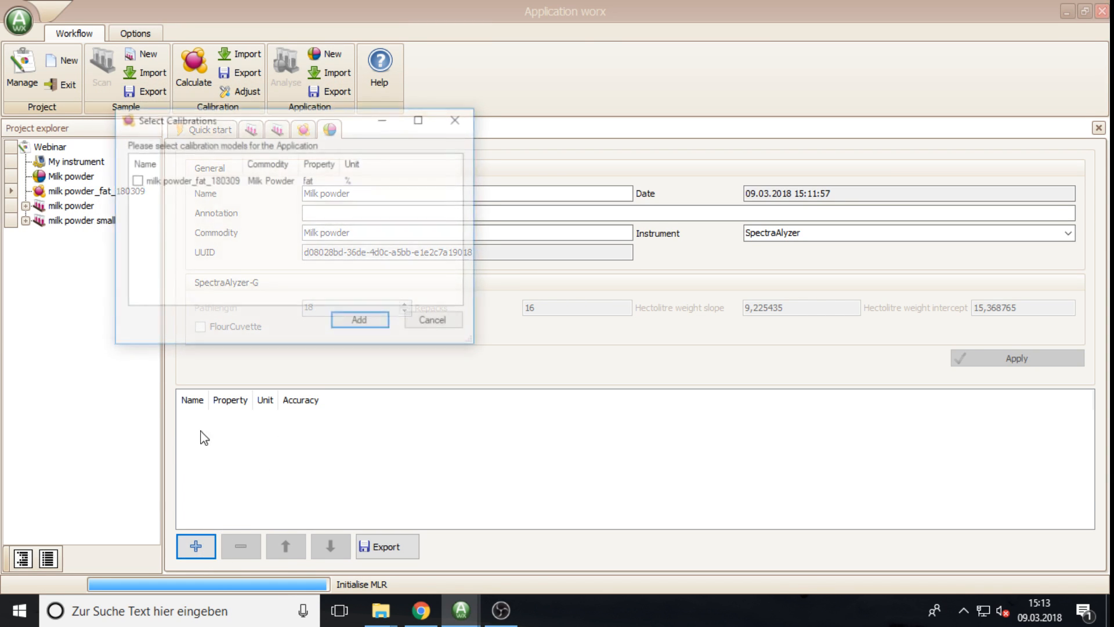
left_click(135, 180)
left_click(359, 323)
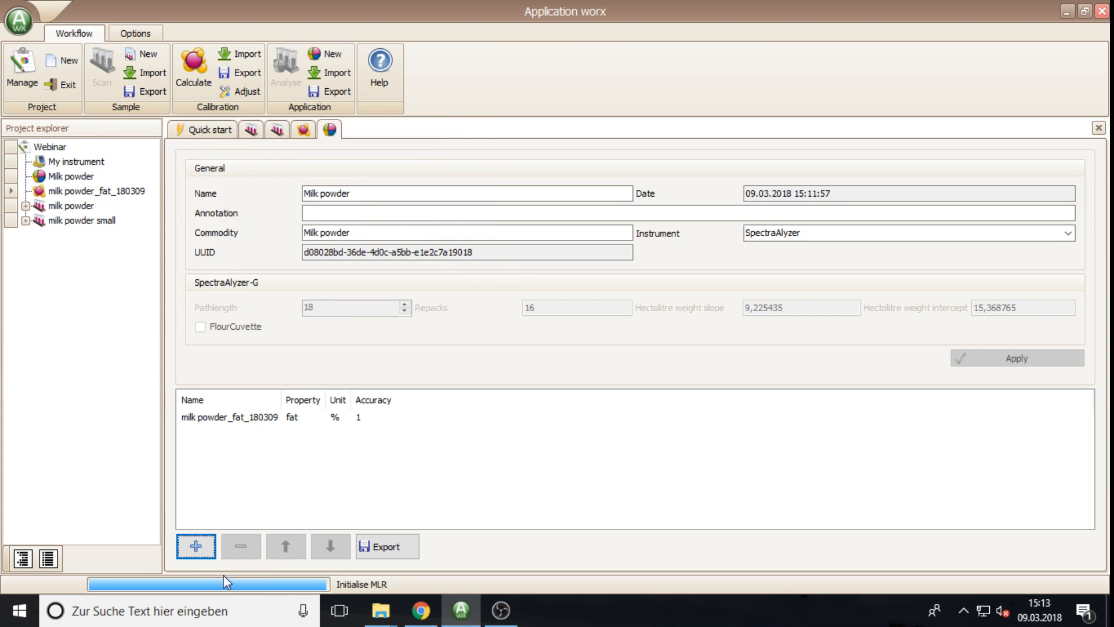
left_click(220, 417)
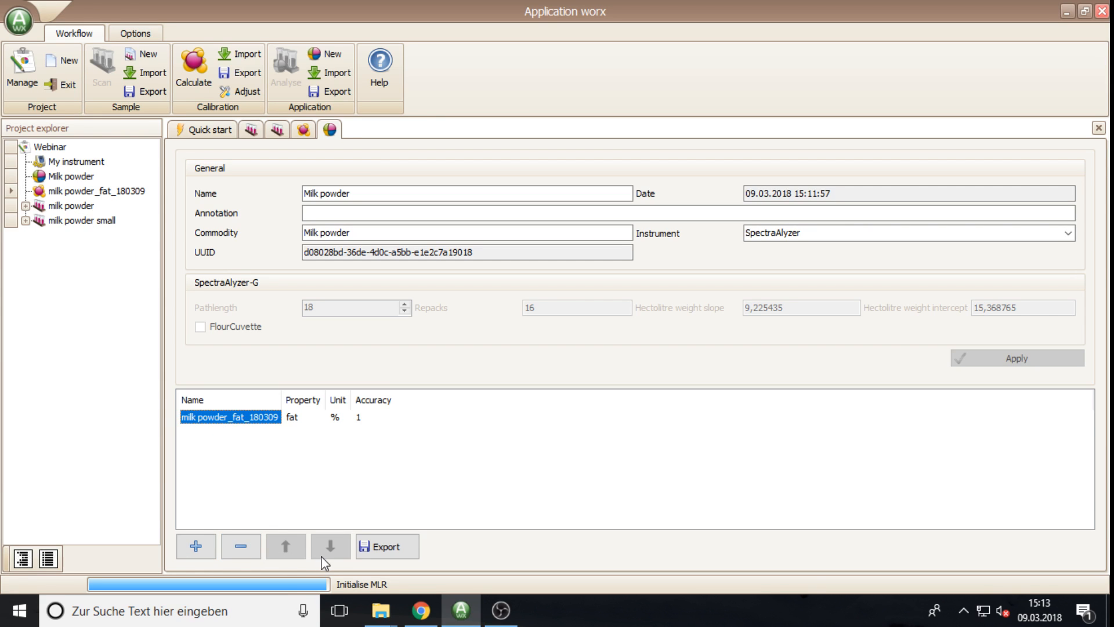
Step: Export the Milk powder application as a Grain Application file in the data folder
left_click(381, 552)
left_click(233, 380)
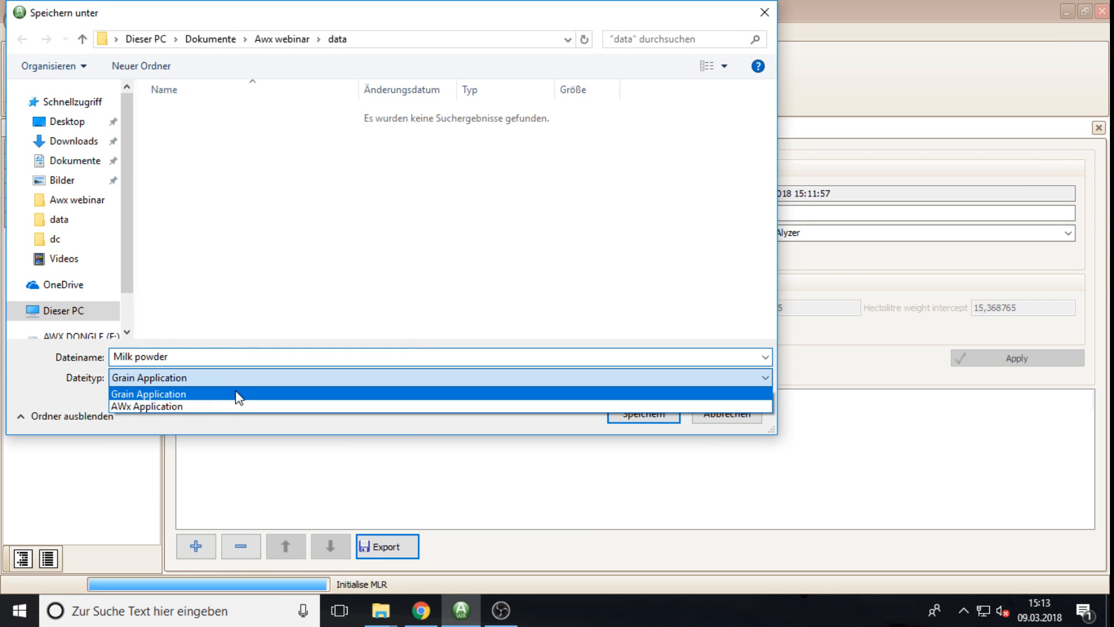
left_click(180, 396)
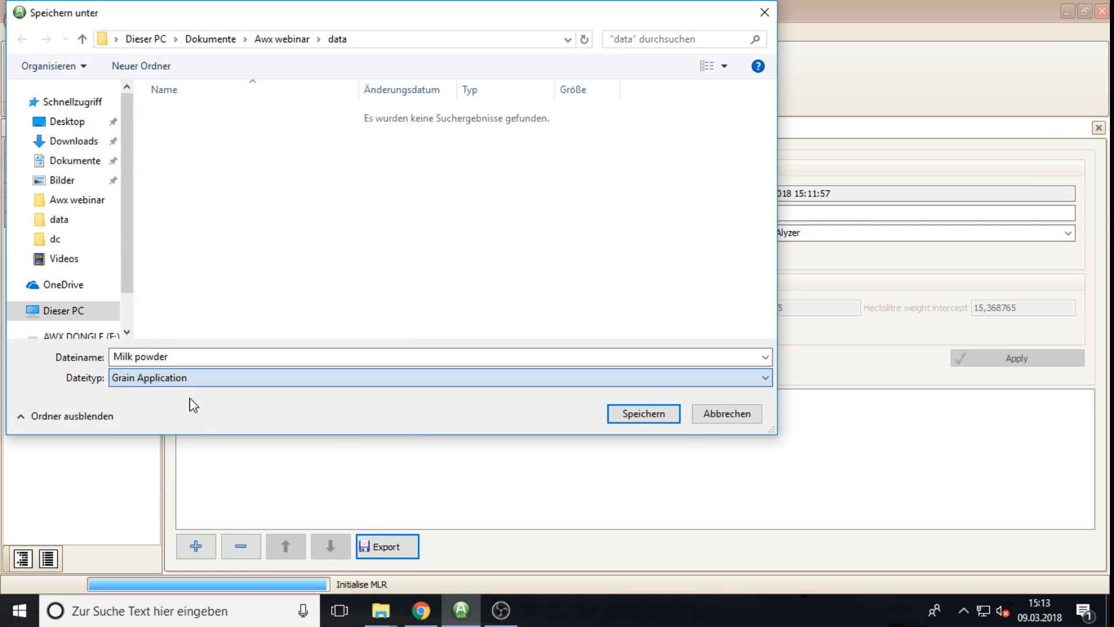
left_click(727, 414)
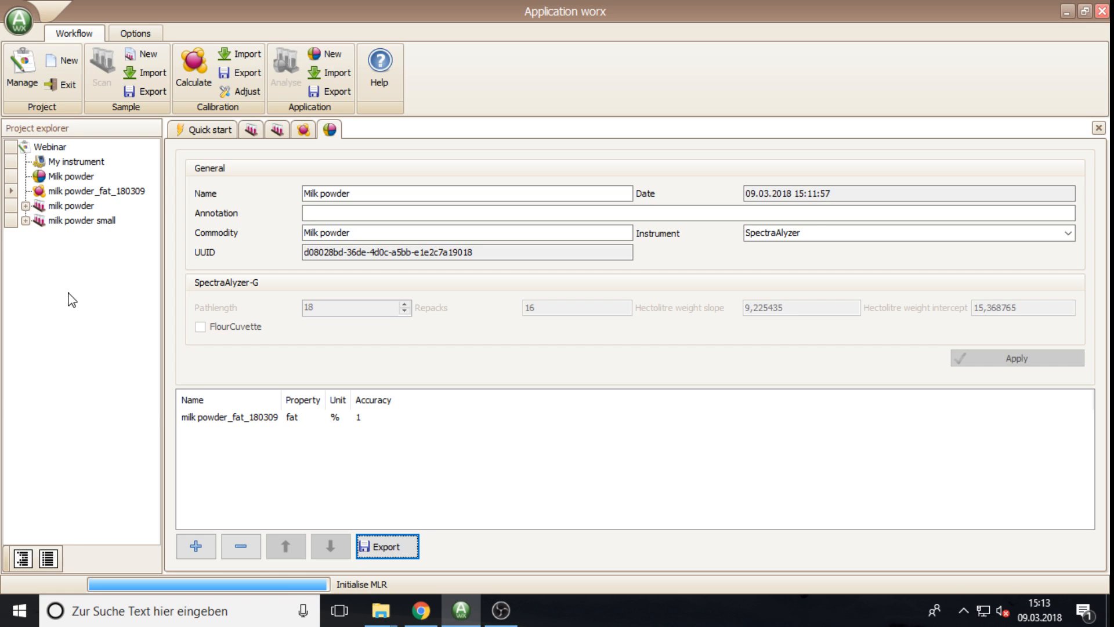
Step: Import validierung.awx3 from a single file and open the batch's 9 samples
left_click(152, 75)
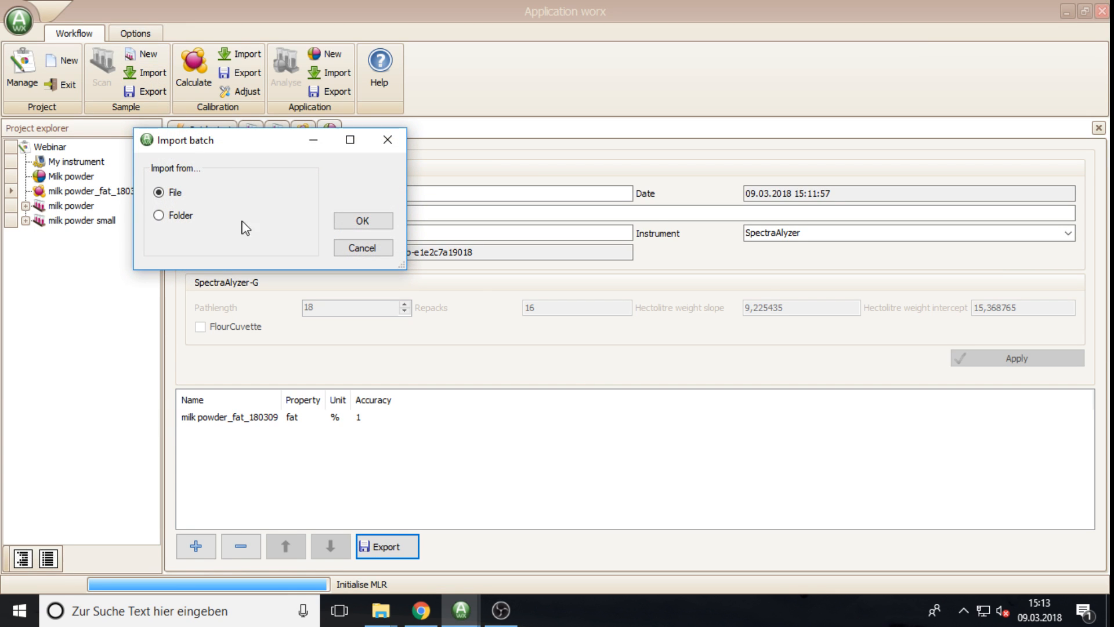
left_click(379, 223)
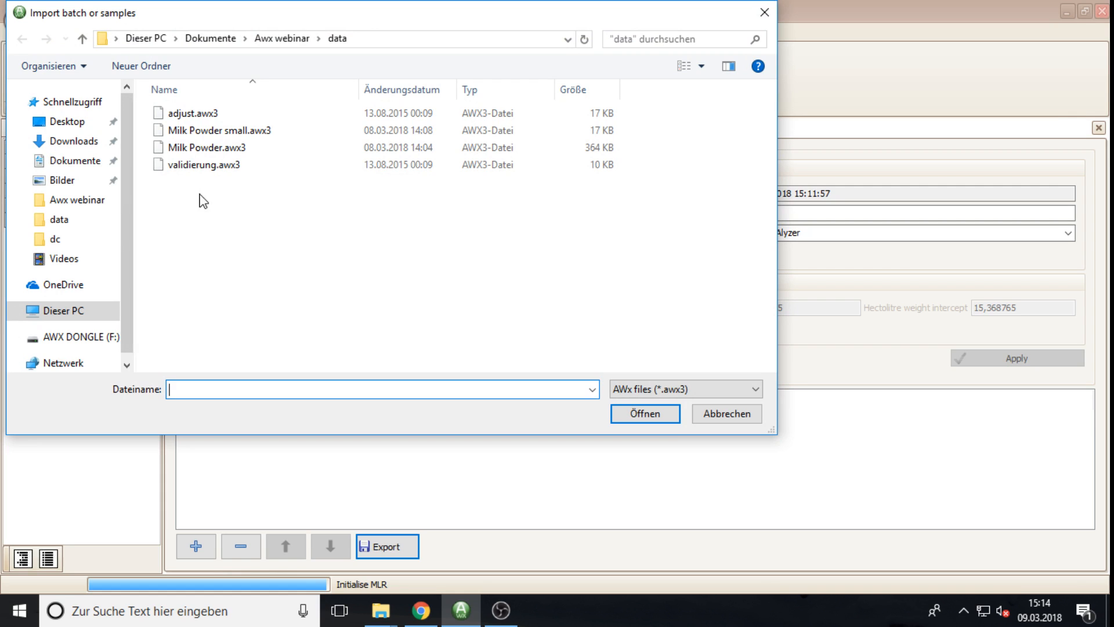
left_click(191, 169)
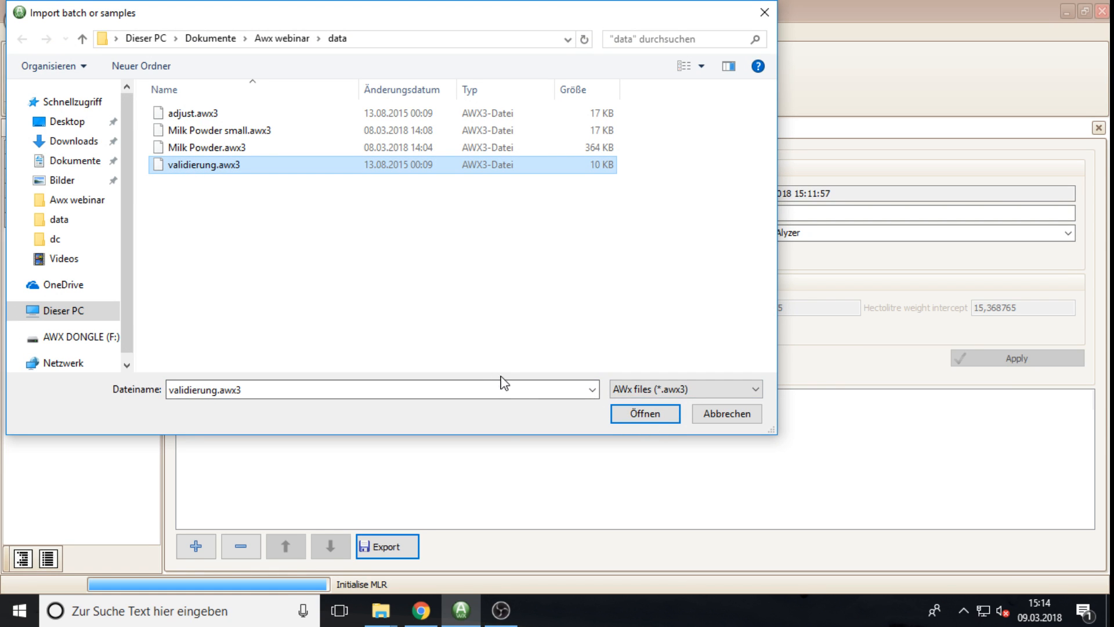
left_click(661, 419)
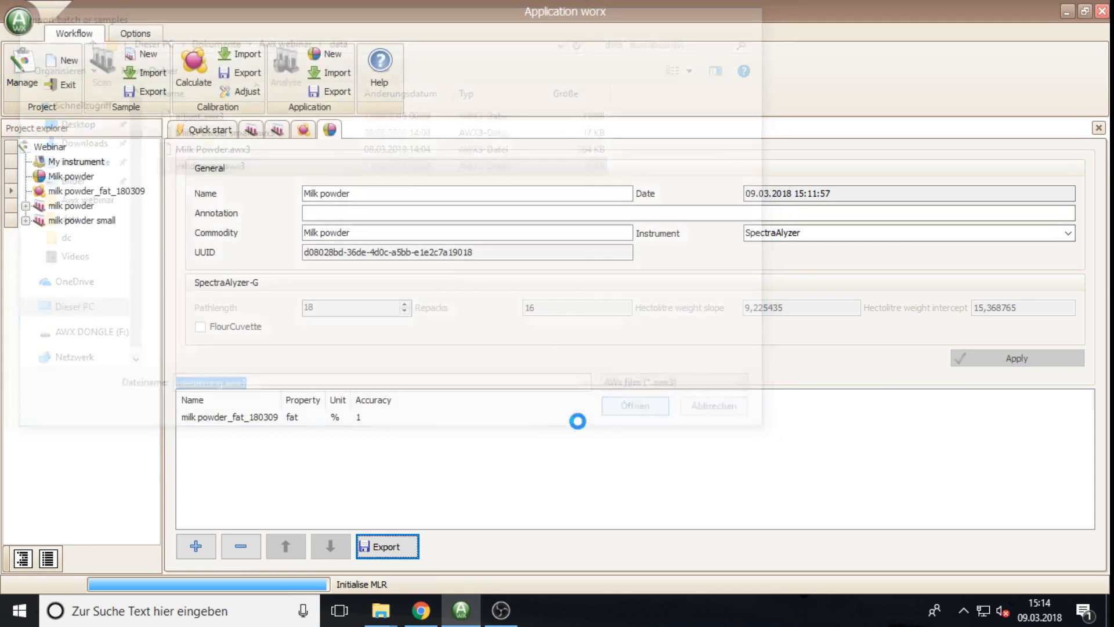
left_click(71, 238)
double_click(70, 238)
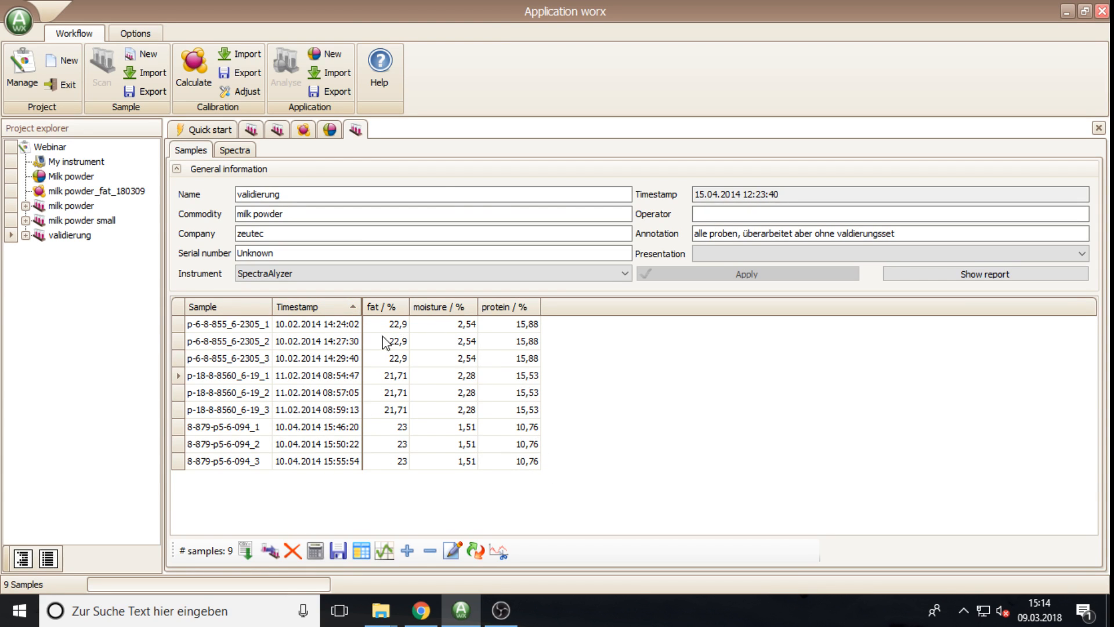
Step: Predict fat with the Milk powder application, compare to references (RMSEP 0,17), and export the results
left_click(316, 550)
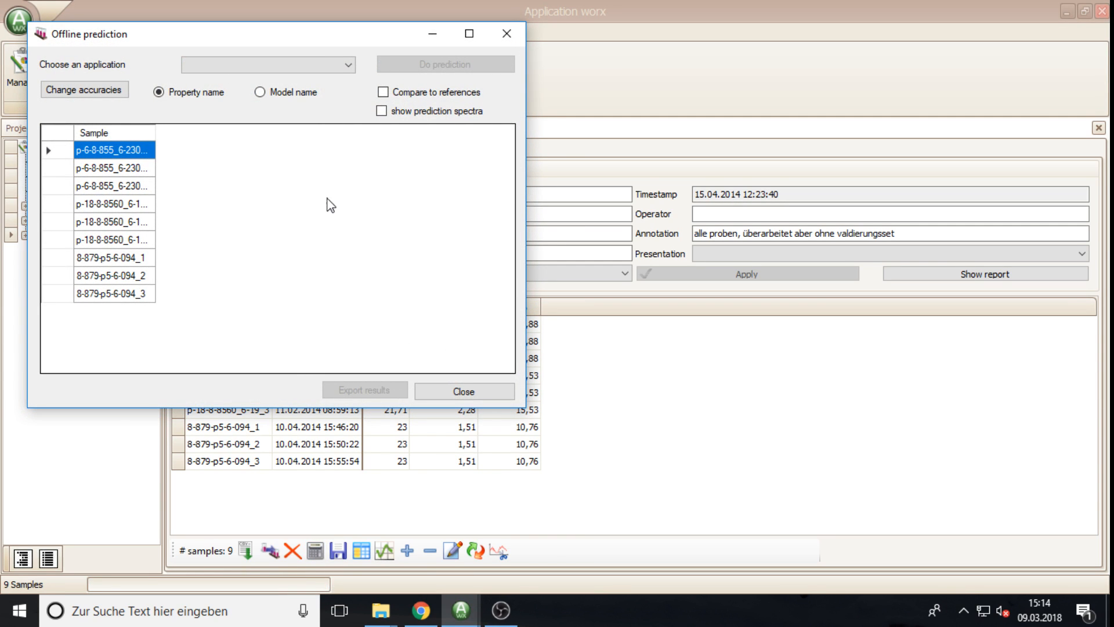
left_click(349, 68)
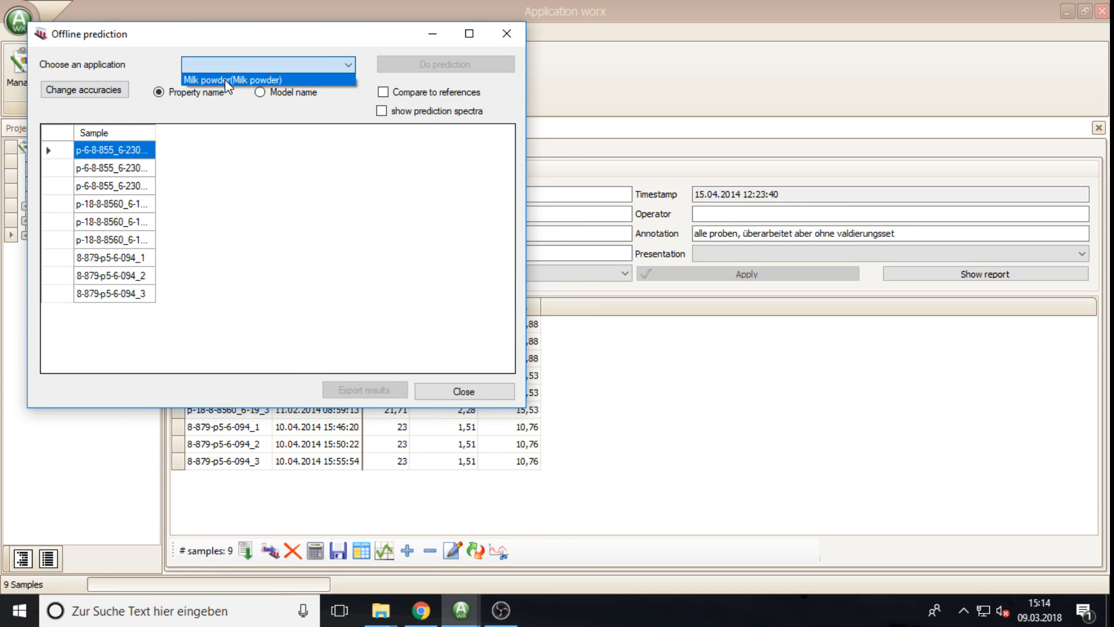
left_click(226, 81)
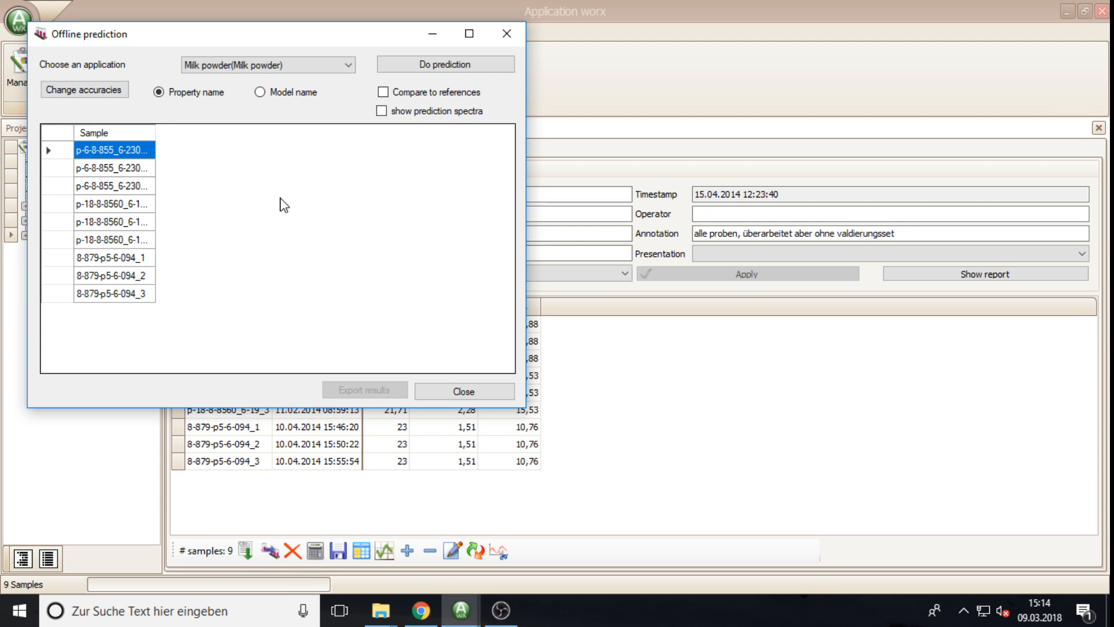
left_click(419, 68)
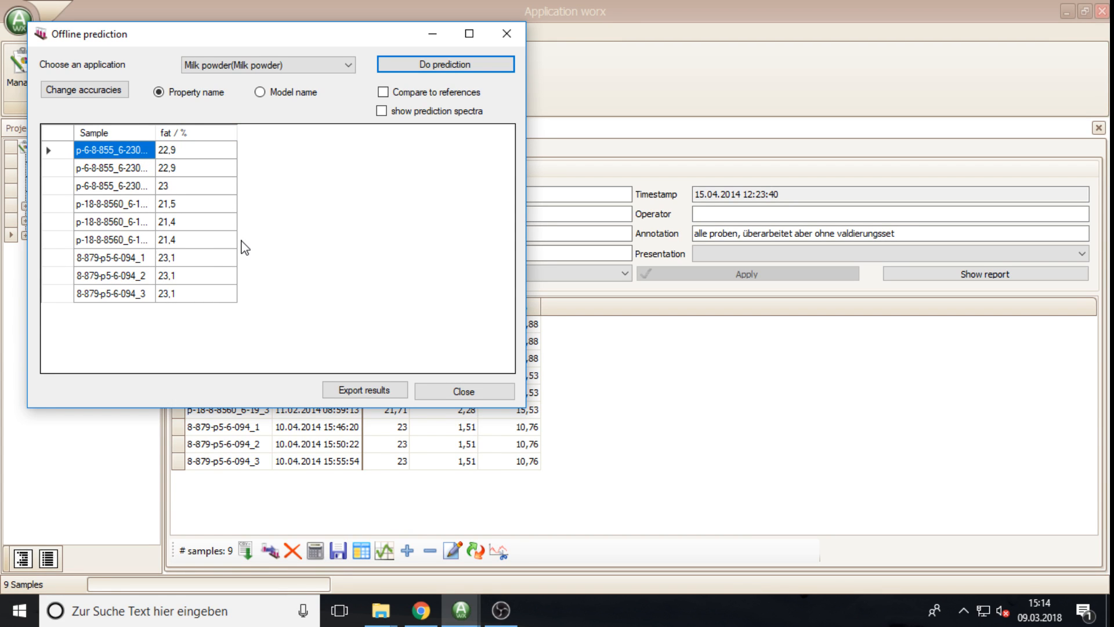
left_click(398, 93)
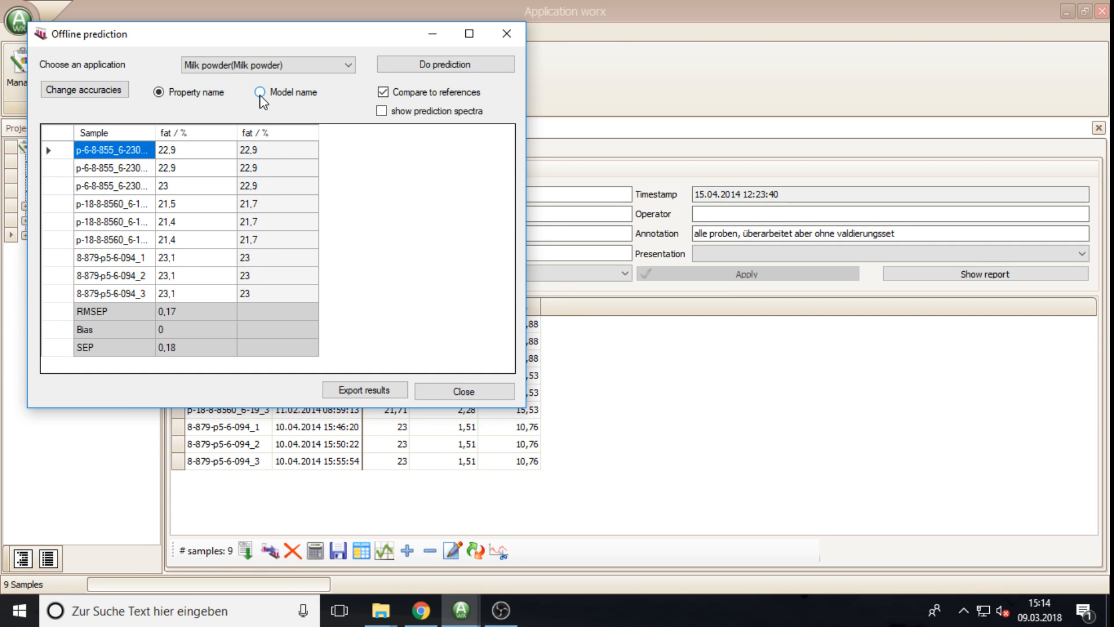
left_click(260, 94)
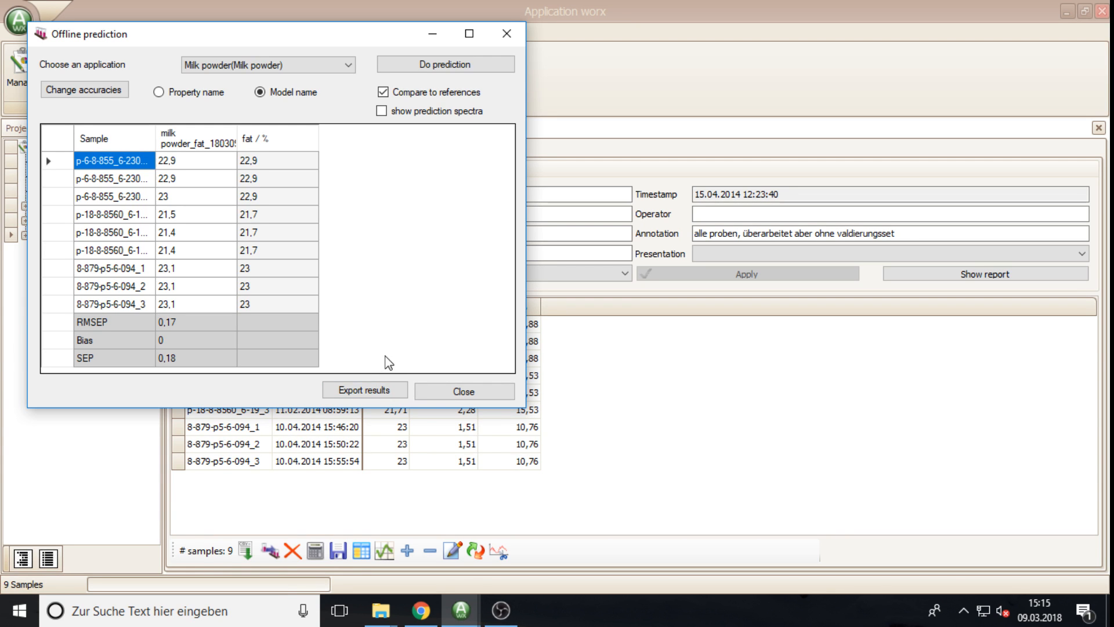
left_click(385, 392)
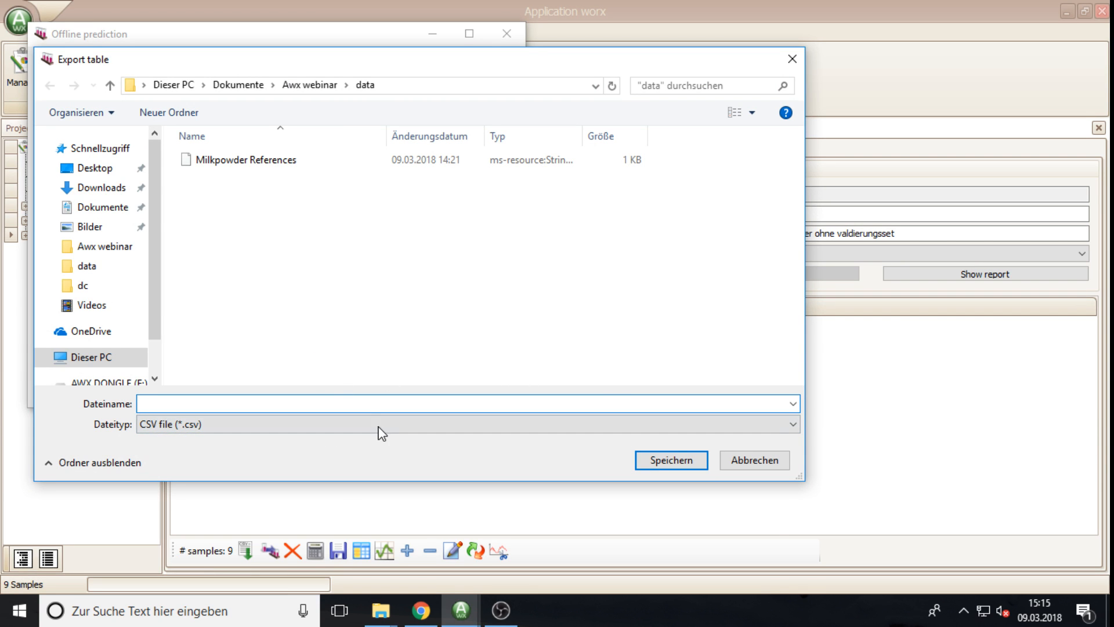
Step: Keep the CSV file (*.csv) type and save the results under the file name predictions
left_click(175, 429)
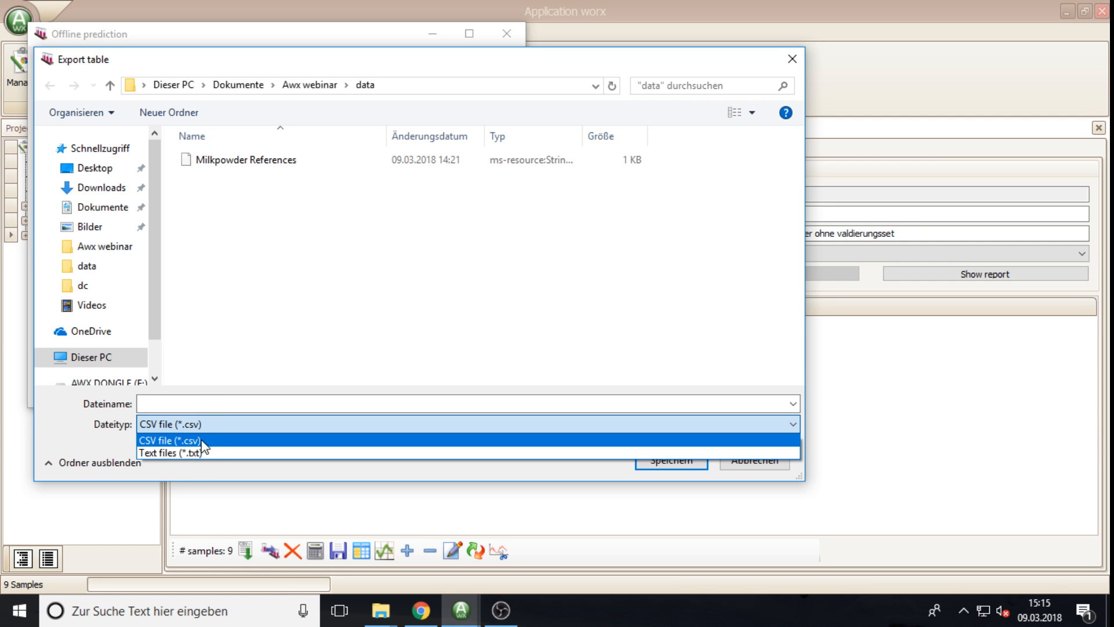
left_click(203, 444)
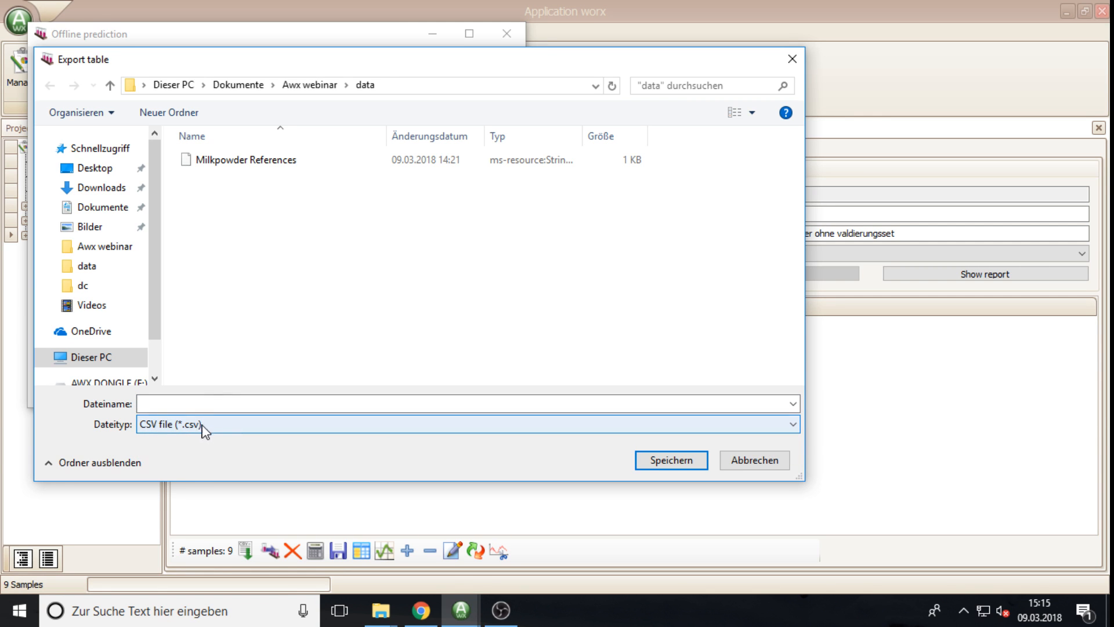
left_click(680, 465)
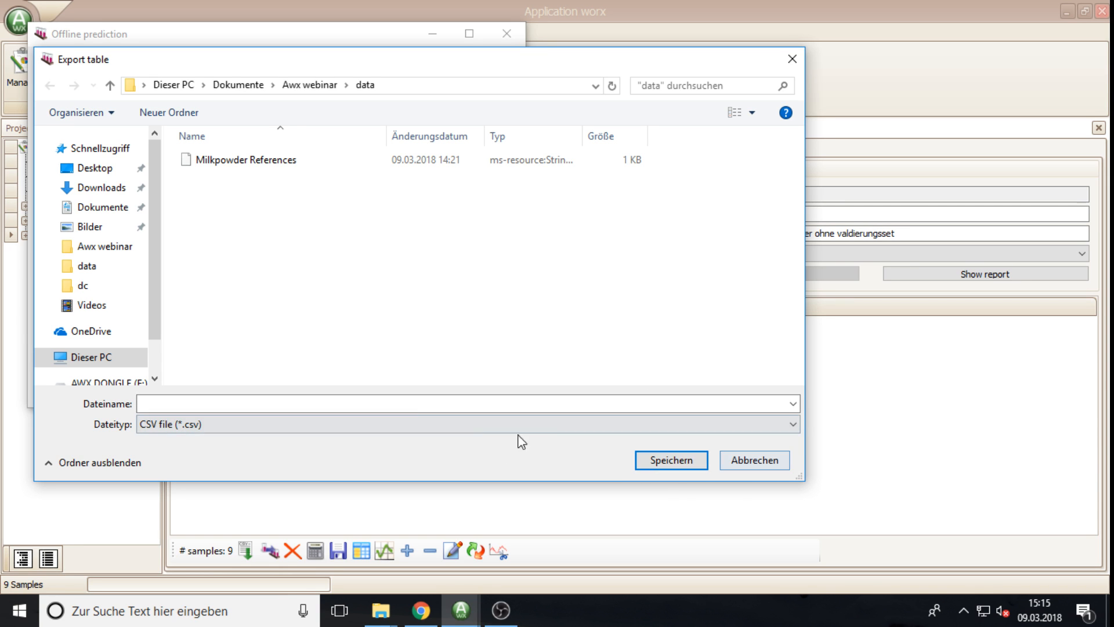
left_click(344, 404)
type("p")
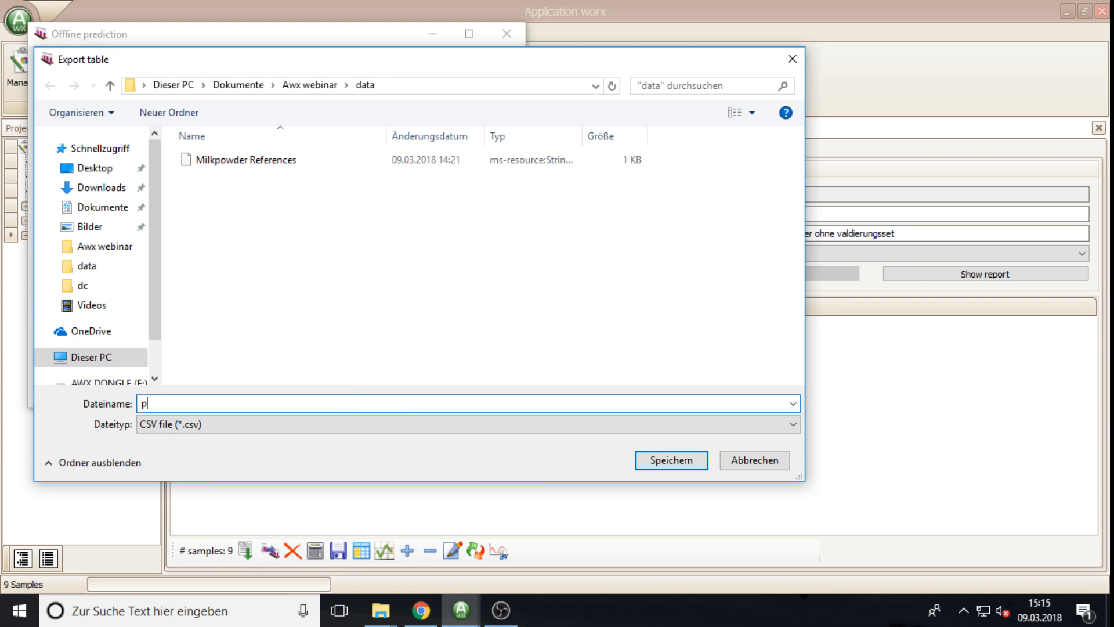
type("redictions")
left_click(688, 463)
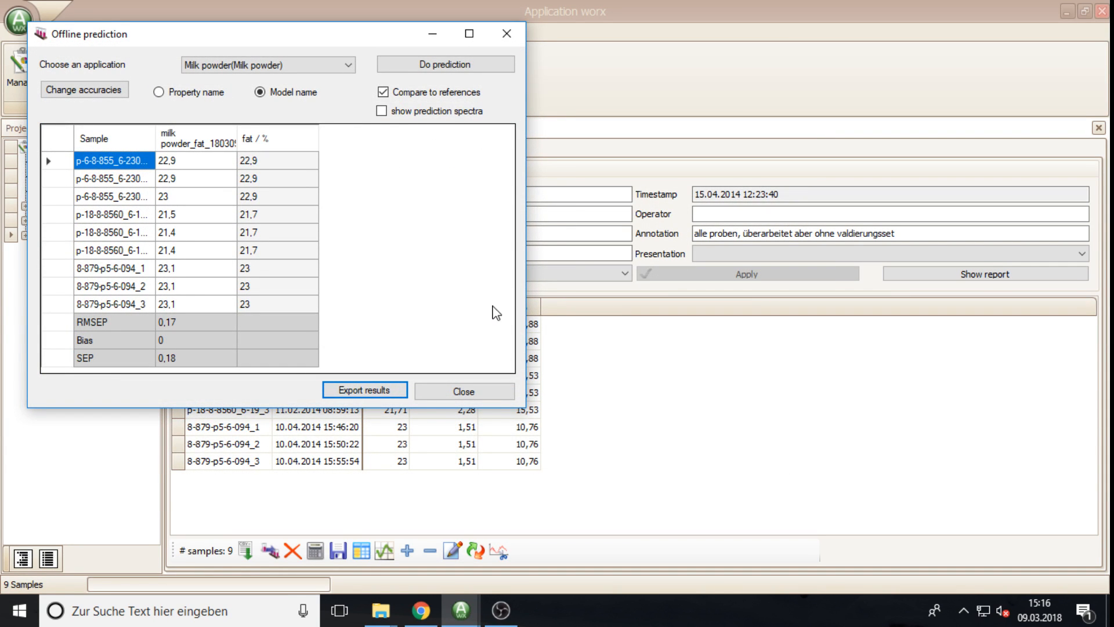
Step: Close Offline prediction and the validierung, Milk powder, calibration and sample tabs
left_click(465, 392)
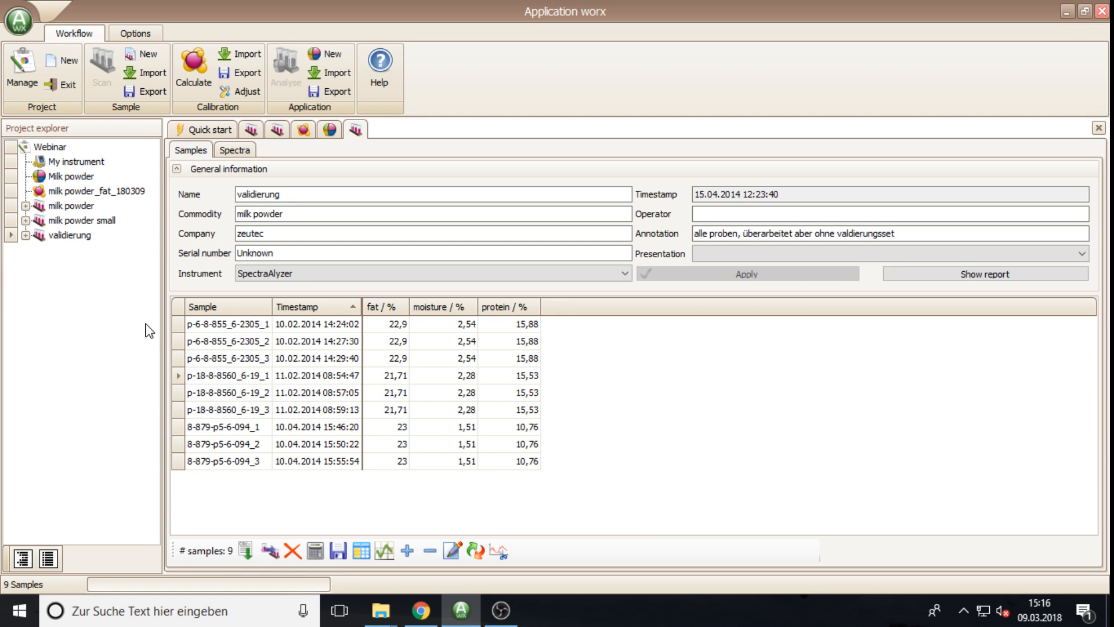
left_click(1098, 128)
left_click(1099, 129)
left_click(1099, 129)
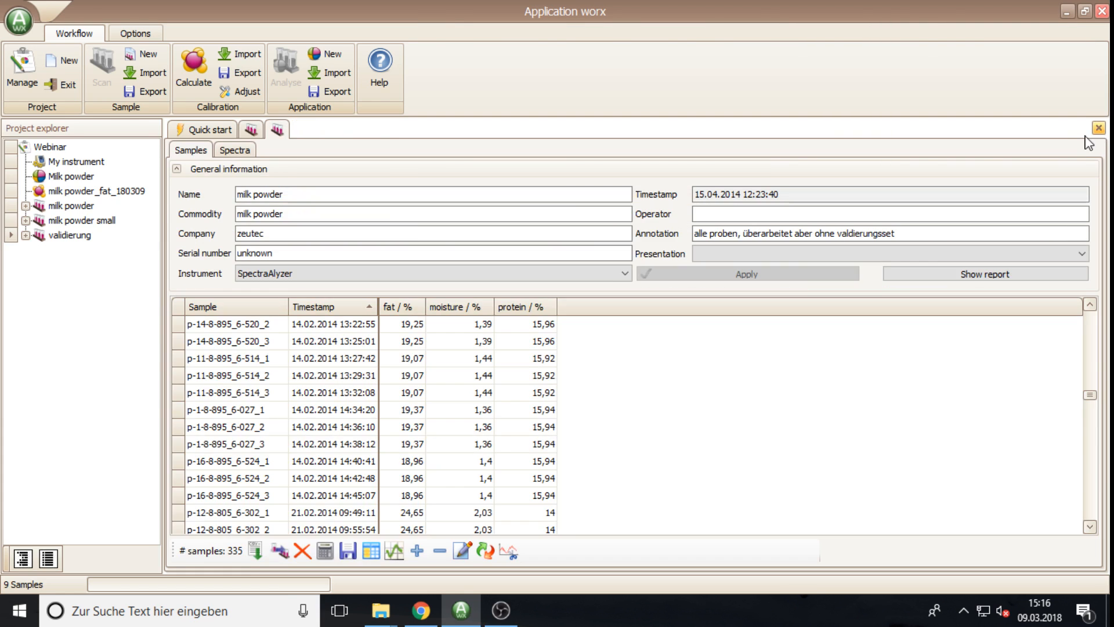
left_click(1099, 128)
left_click(1099, 128)
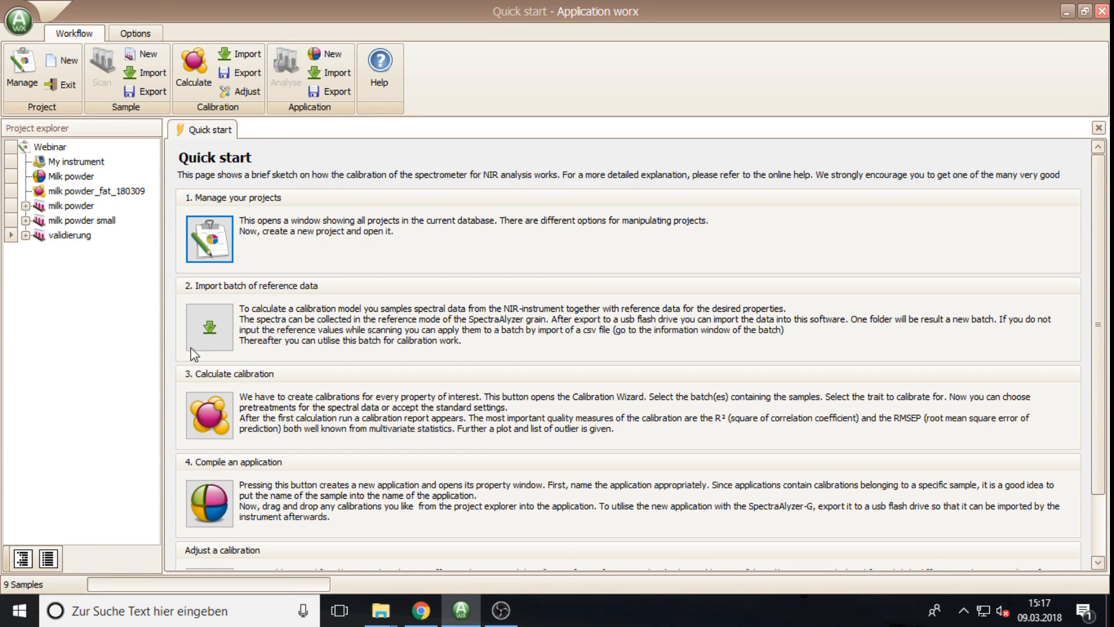
left_click(75, 192)
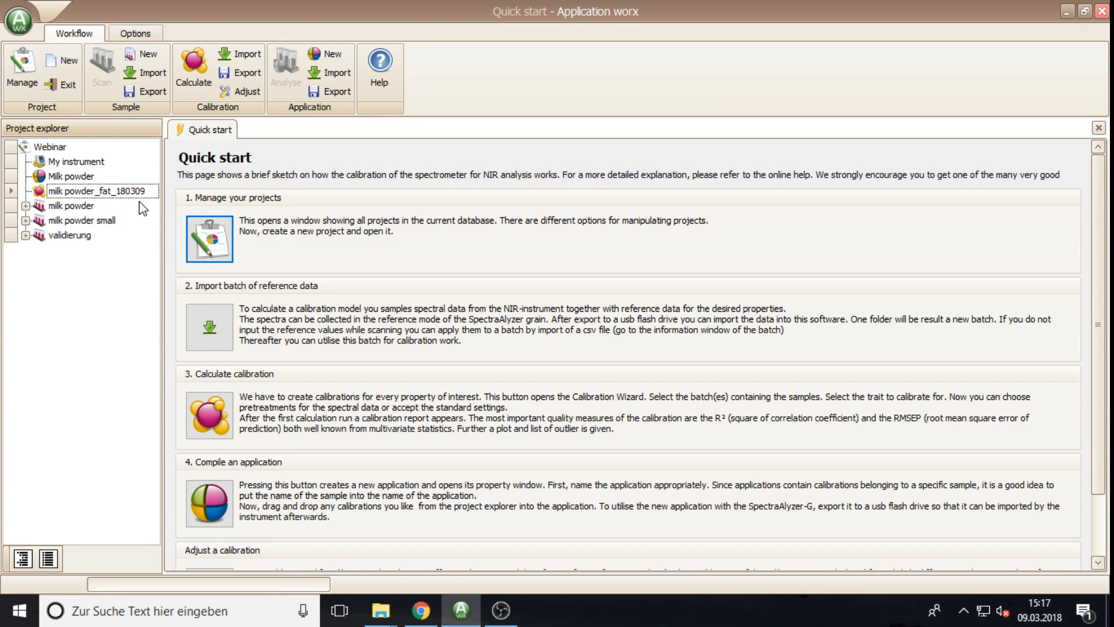
Step: Import the adjust.awx3 file from the data folder as a new sample batch
left_click(147, 72)
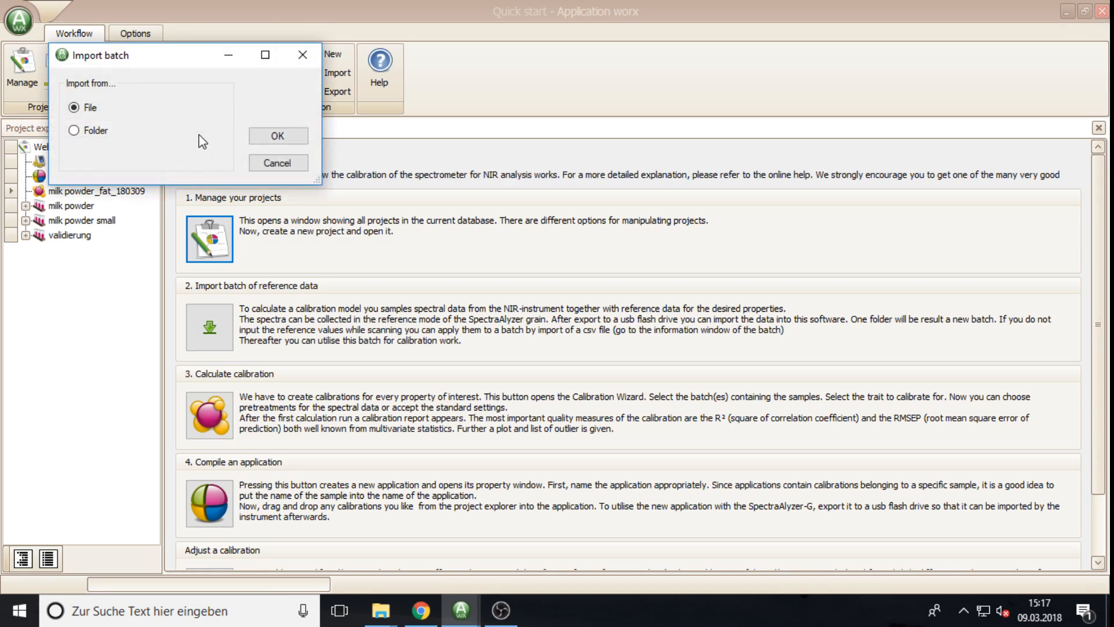
left_click(281, 141)
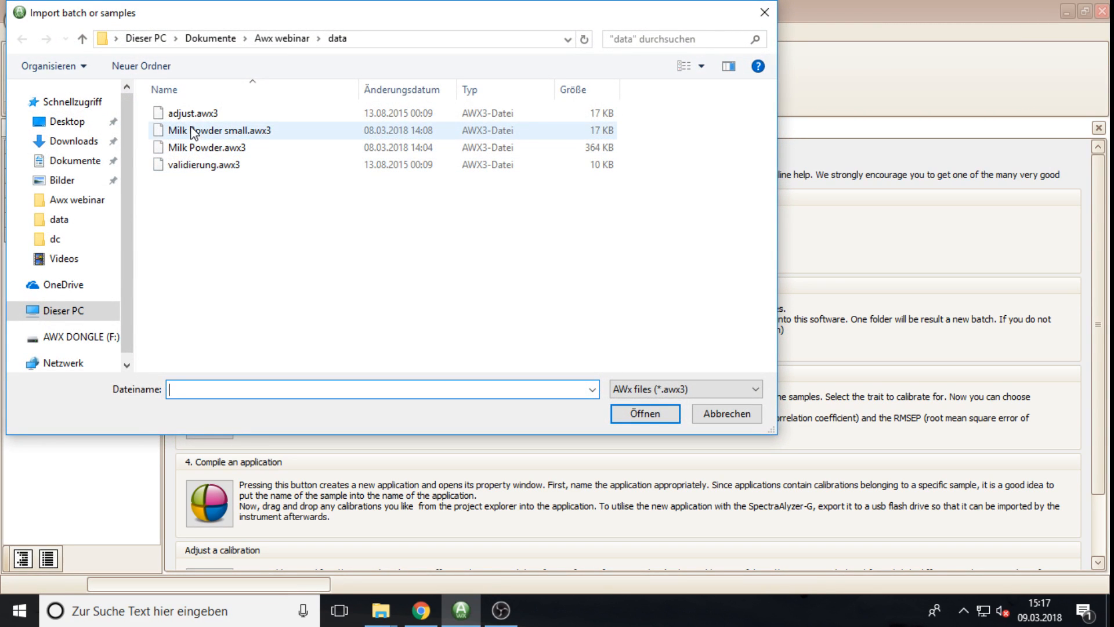
left_click(185, 116)
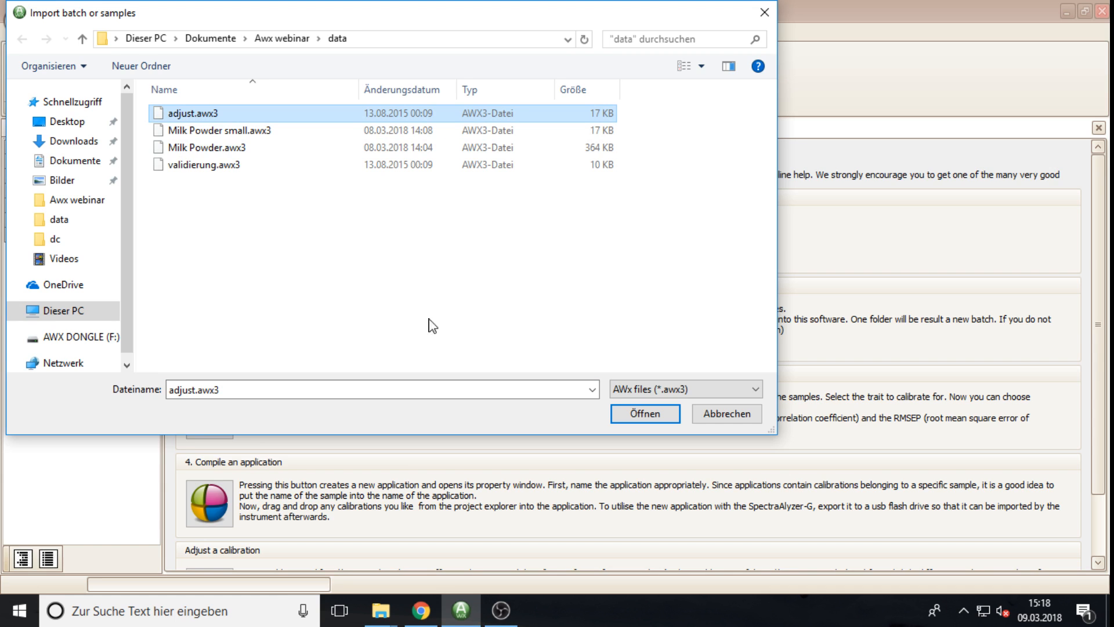
left_click(645, 413)
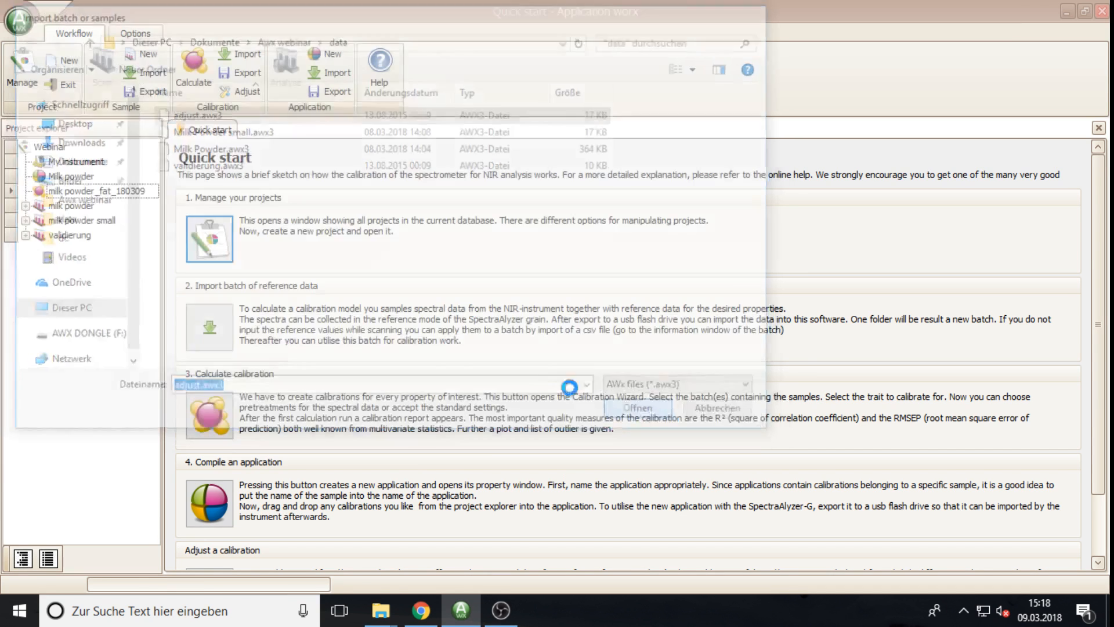
Step: Open the adjust batch to display its 15 milk powder samples
left_click(50, 207)
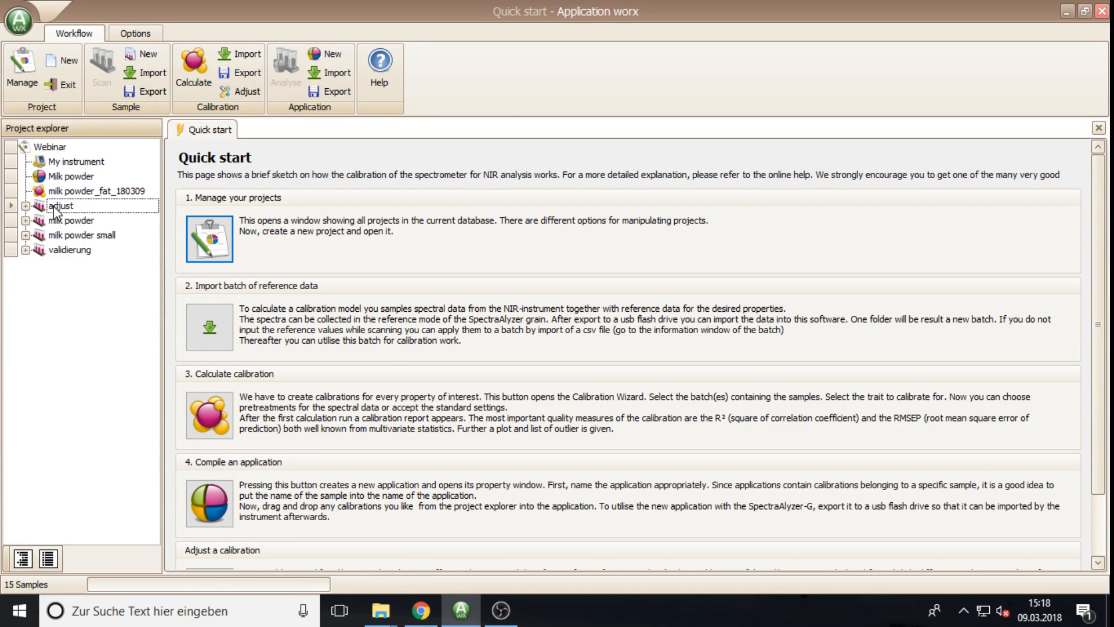
double_click(50, 207)
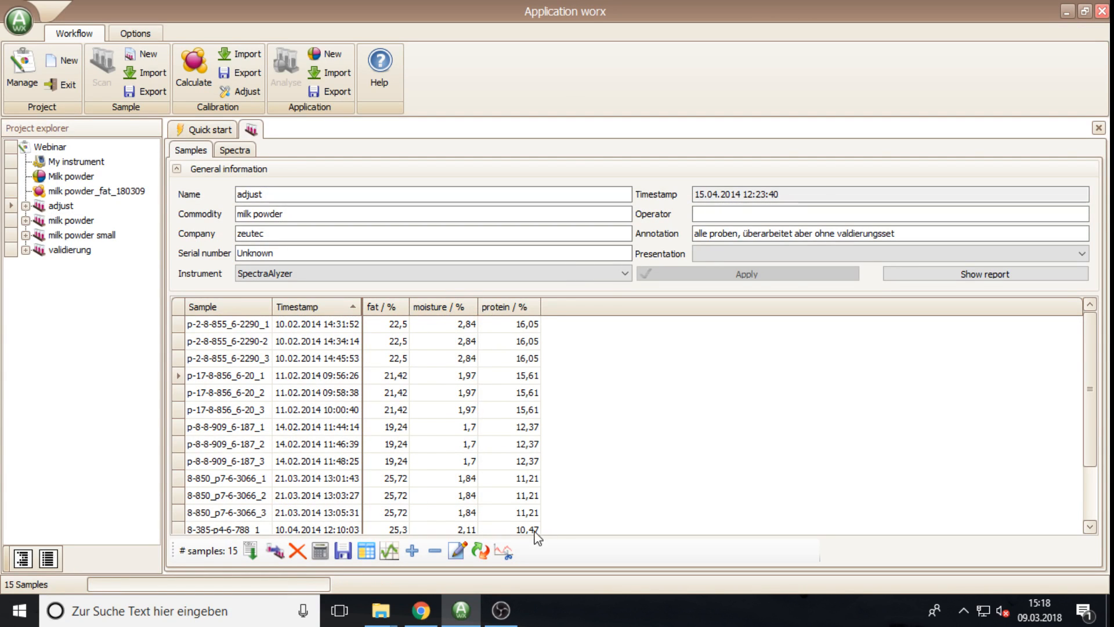
left_click_drag(1092, 412, 1086, 373)
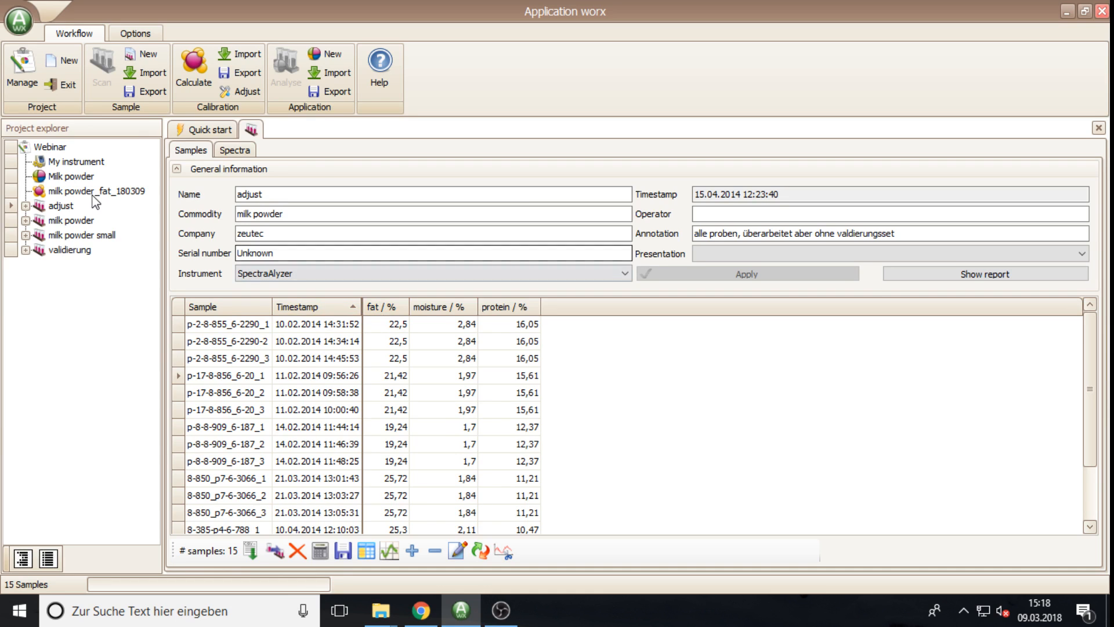
Step: Open milk powder_fat_180309's bias and skew adjustment with 'adjust (milk powder)' as reference batch
left_click(74, 193)
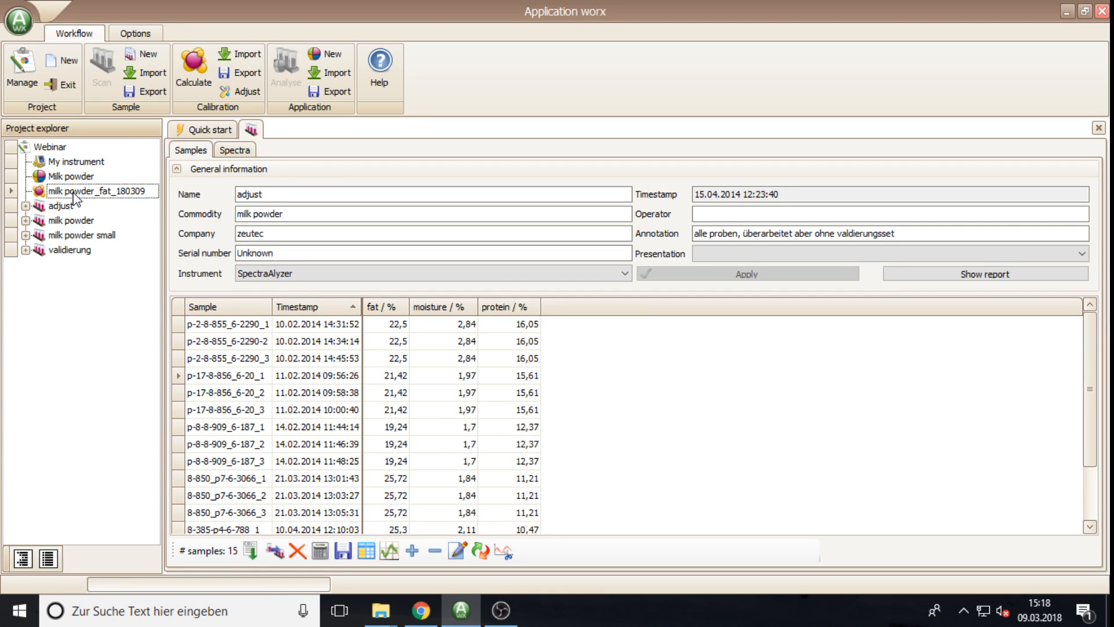
double_click(63, 193)
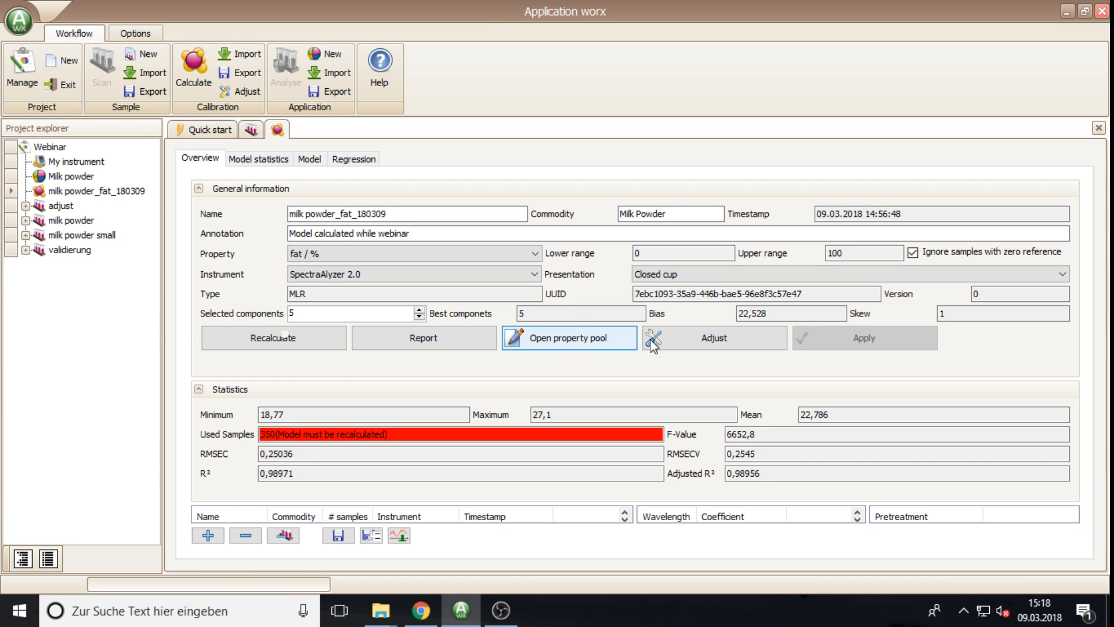
left_click(692, 348)
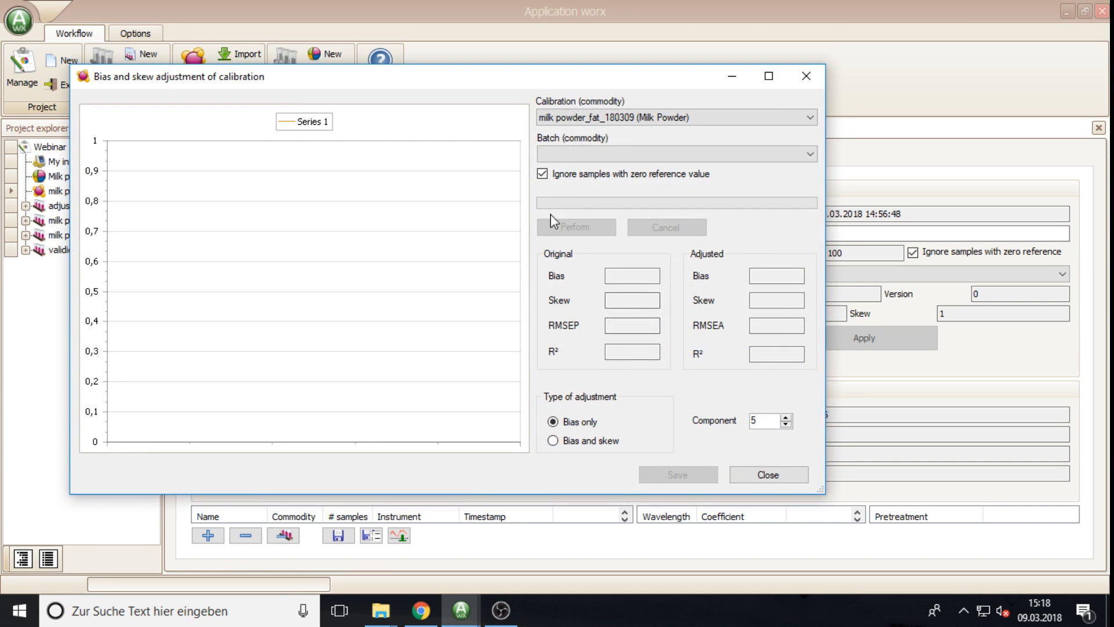
left_click(565, 155)
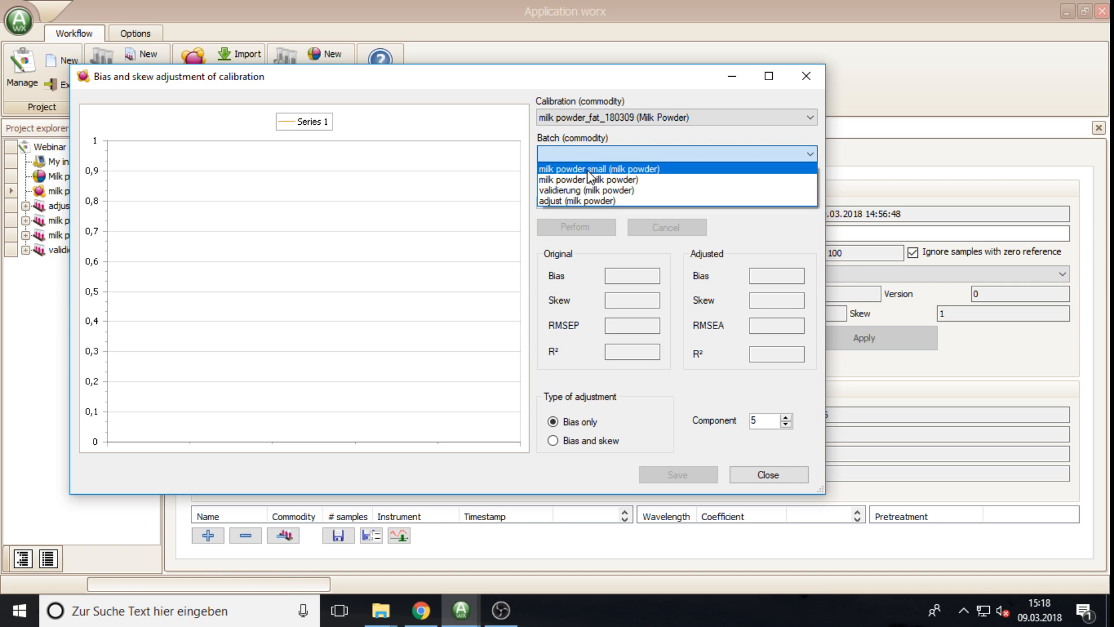
left_click(579, 201)
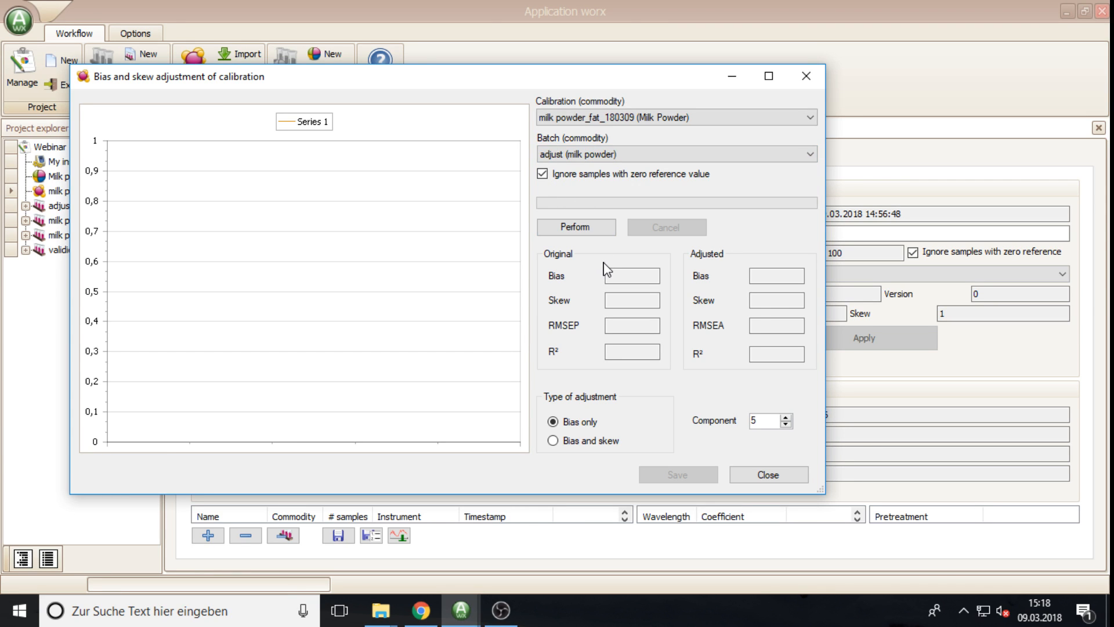
Step: Perform the bias-only adjustment, shifting bias to 22,463 and RMSEP to 0,22057
left_click(579, 229)
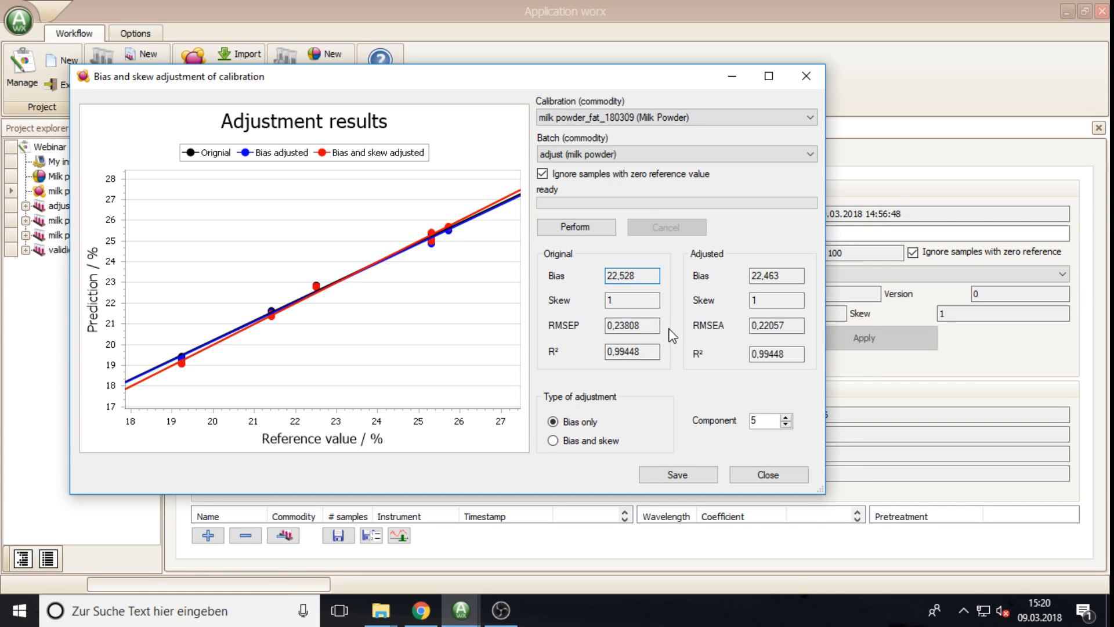
Step: Adjust both bias and skew (bias 22,44, skew 1,0613, RMSEA 0,18077) and start saving it
left_click(784, 325)
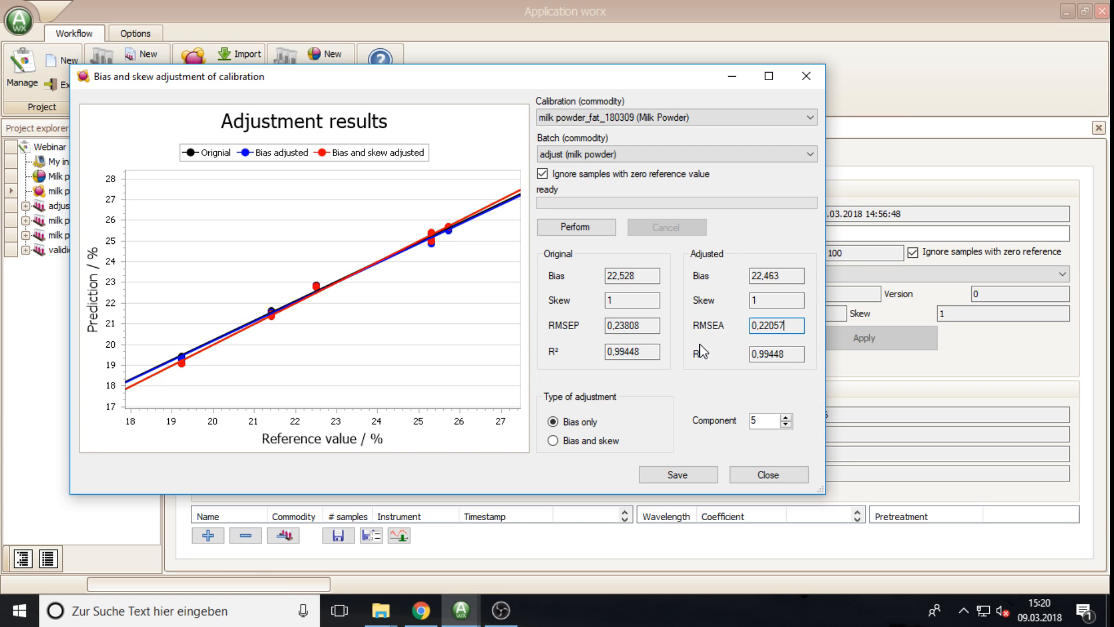
left_click(572, 443)
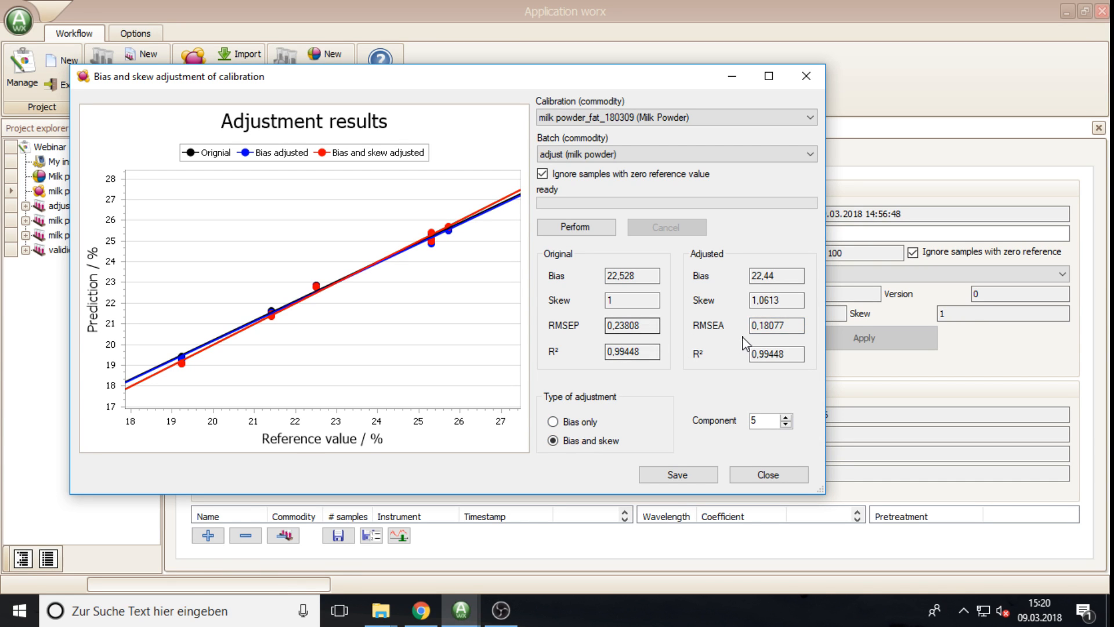
left_click_drag(788, 329, 737, 336)
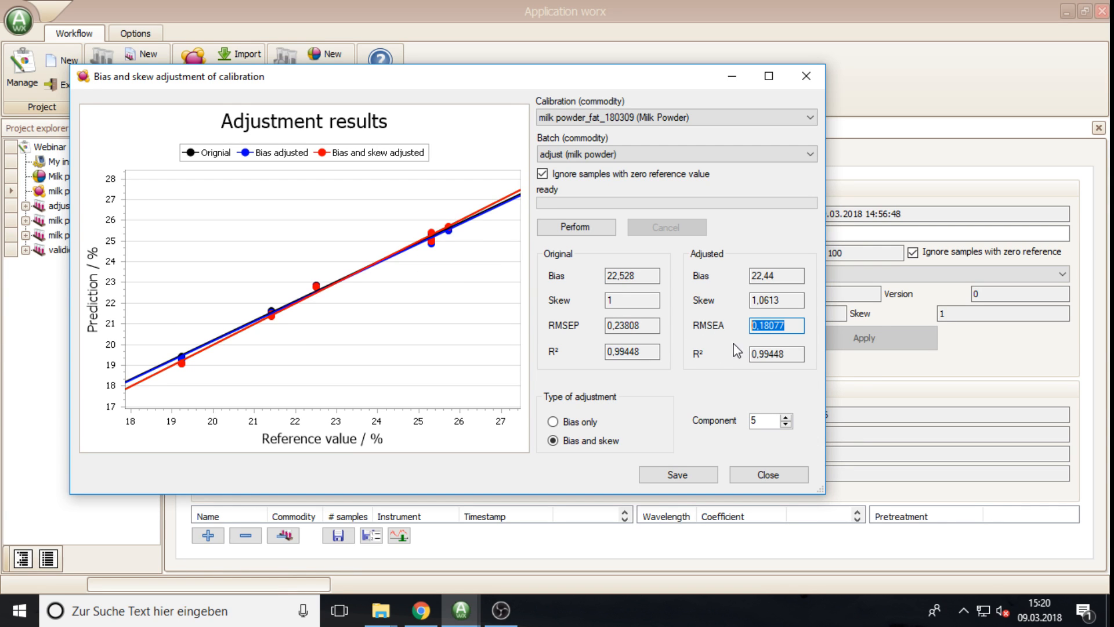
left_click(689, 479)
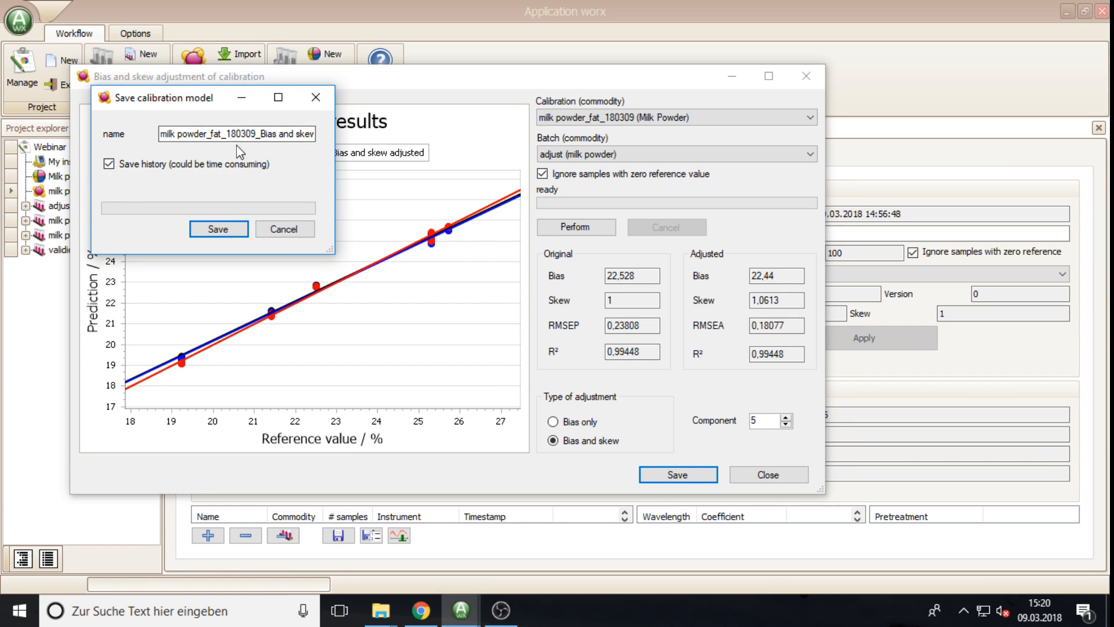
Step: Replace the name suffix and save the model as milk powder_fat_180309_ba_110002
left_click(294, 135)
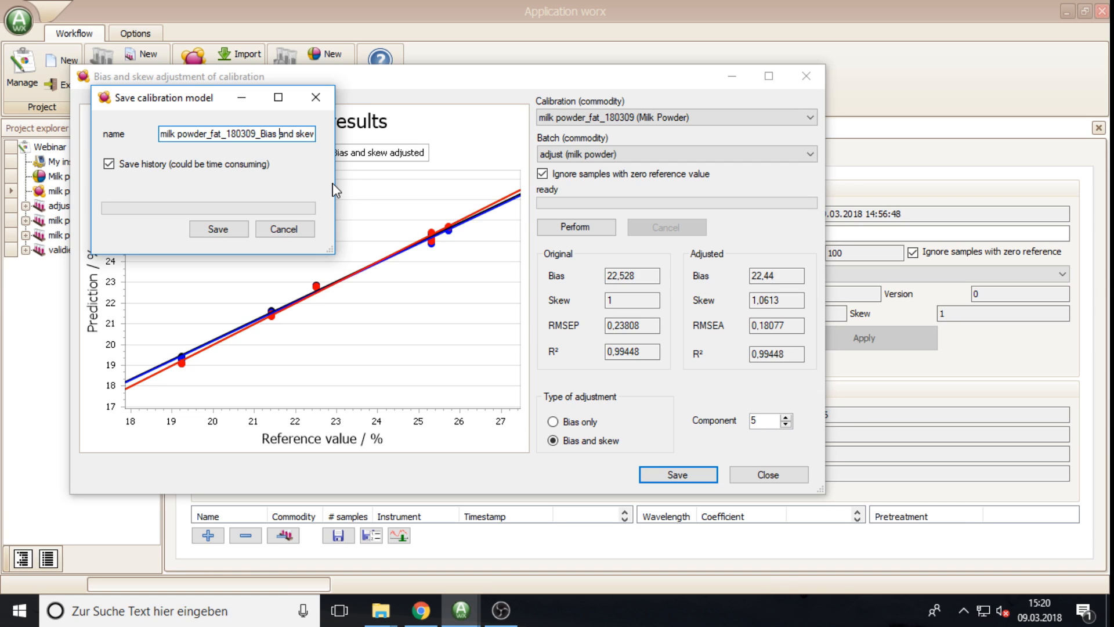
key("Left")
key("Left")
key("Left")
key("Left")
key("Left")
key("shift+End")
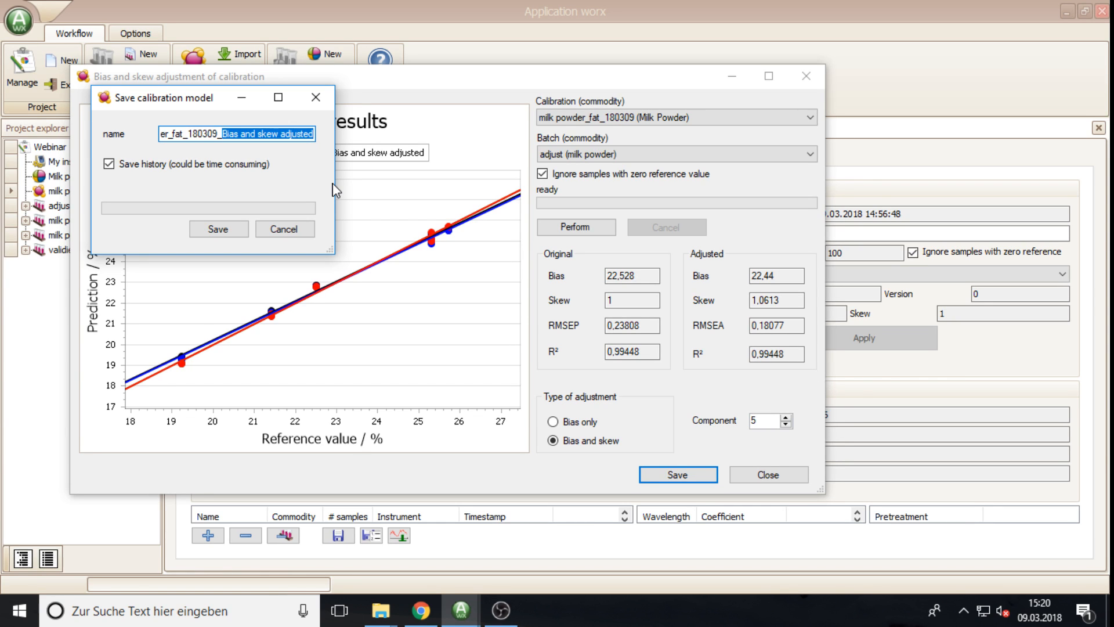
type("b")
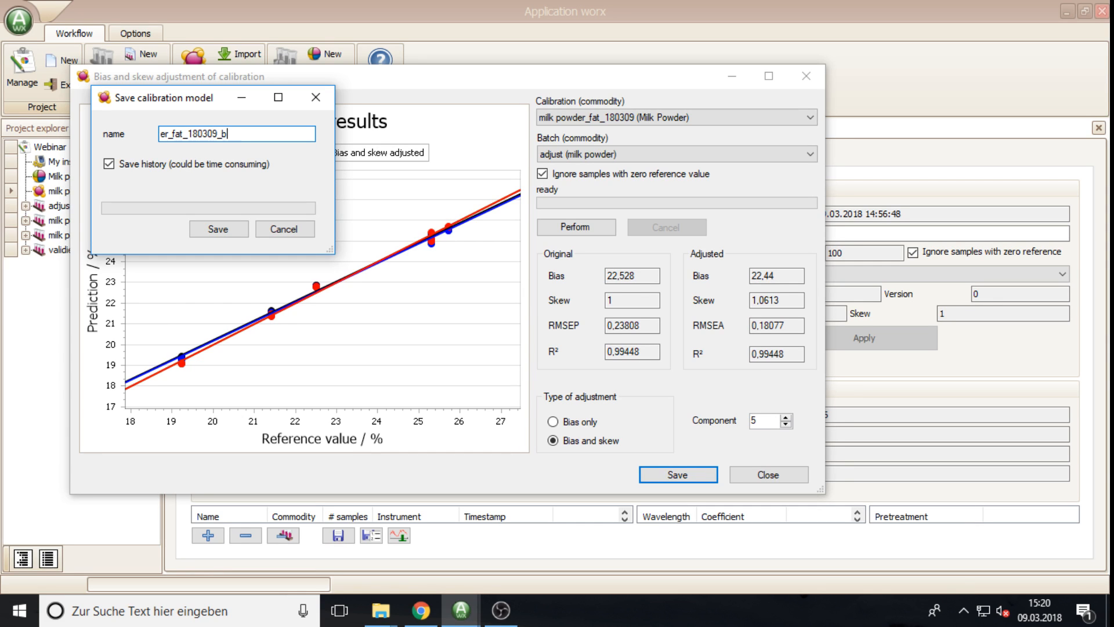
type("a_110002")
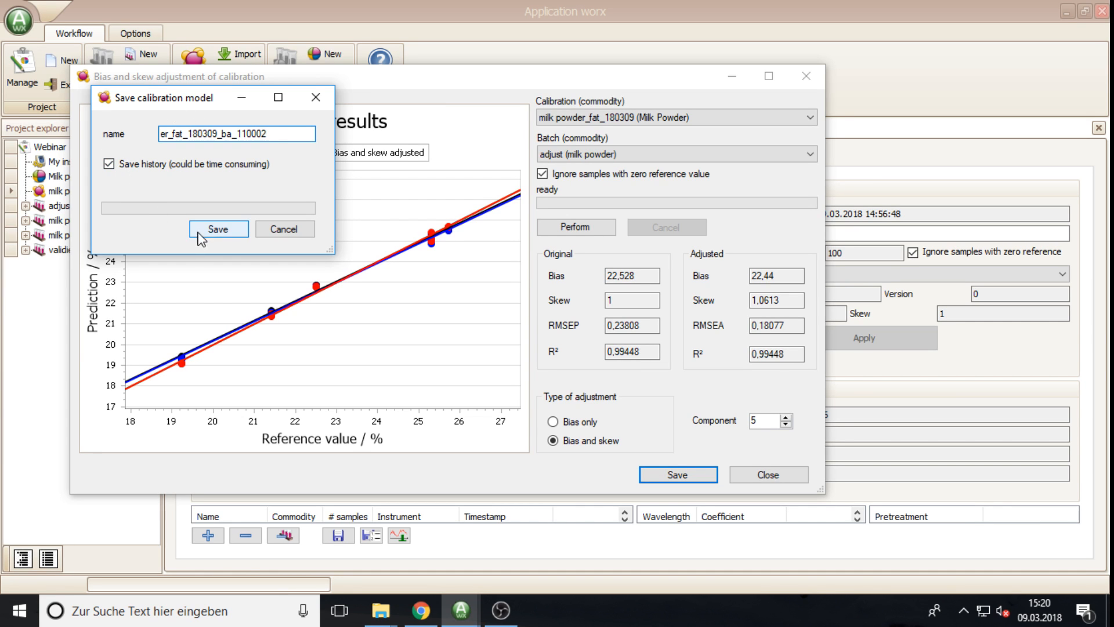
left_click(218, 231)
Step: Export milk powder_fat_180309_ba_110002 with the SpectraAlyzer 2.0 model file type
left_click(101, 205)
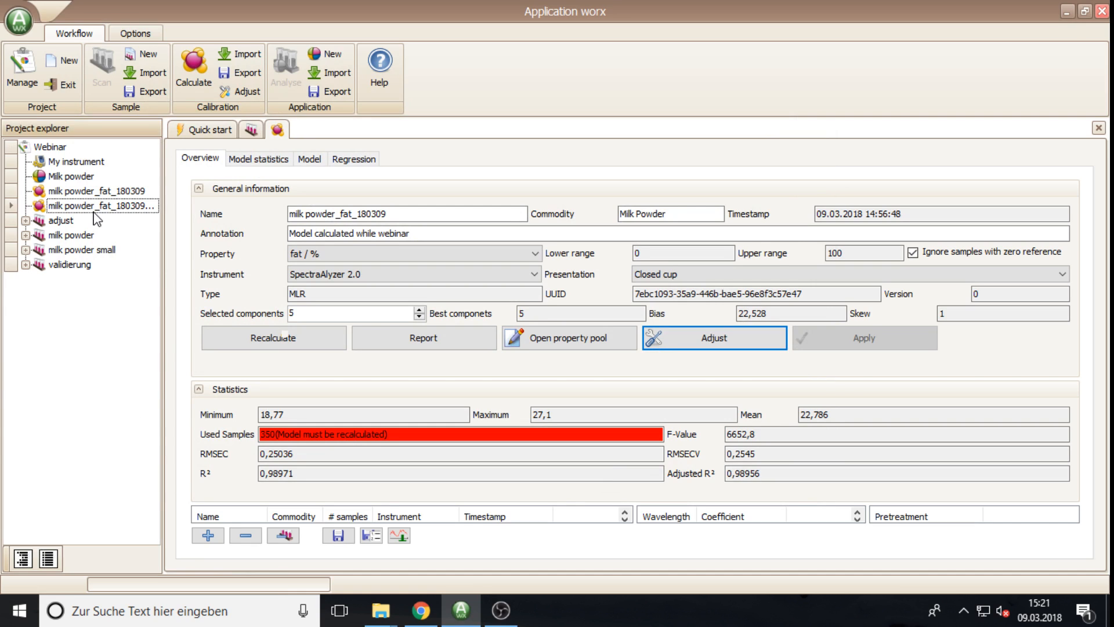
left_click_drag(163, 198, 183, 200)
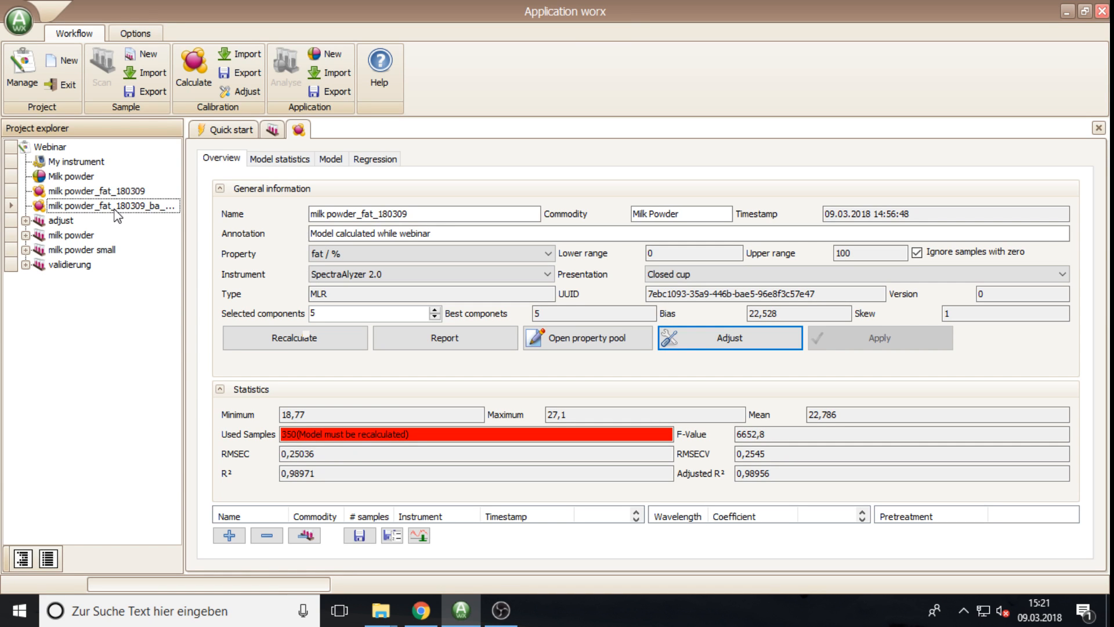
left_click(241, 72)
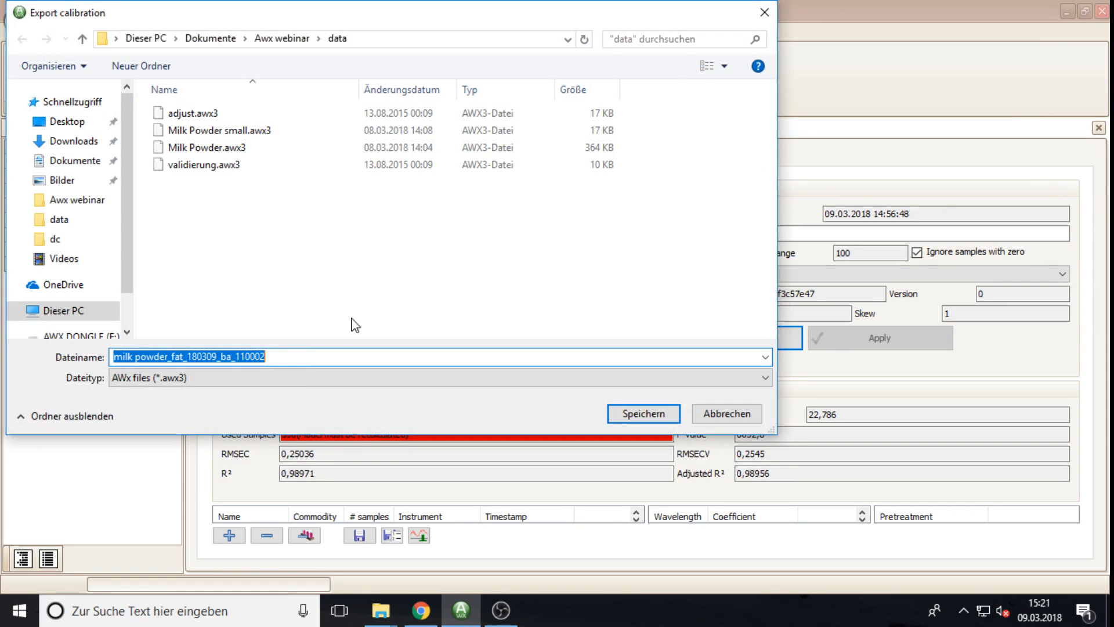
left_click(306, 378)
left_click(302, 403)
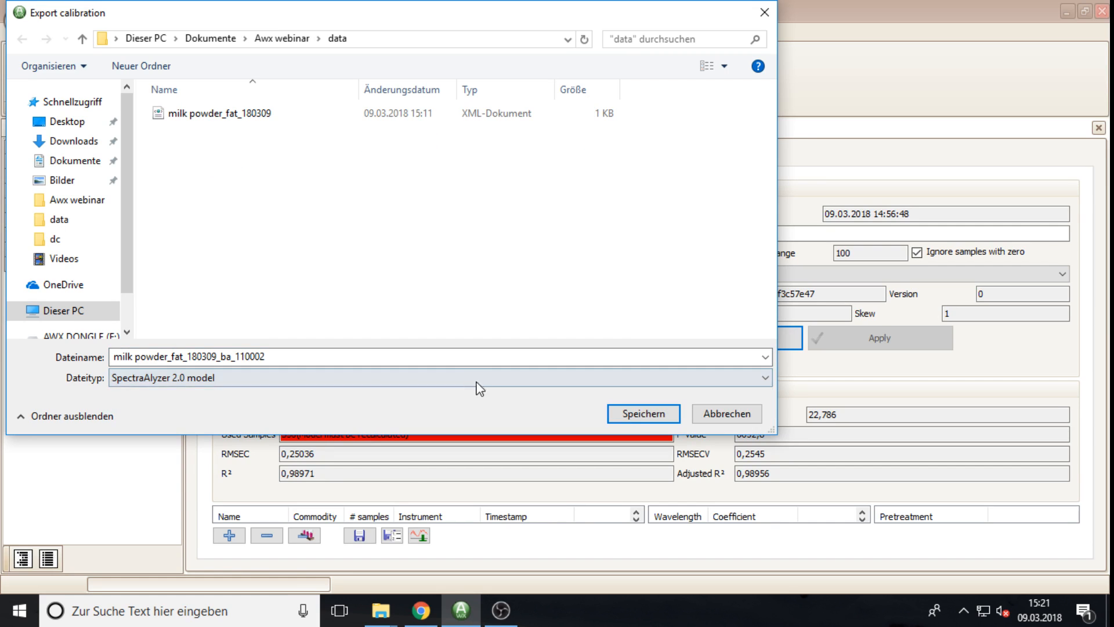
Step: Name the export file milk powder_fat_180309_110002
left_click(247, 116)
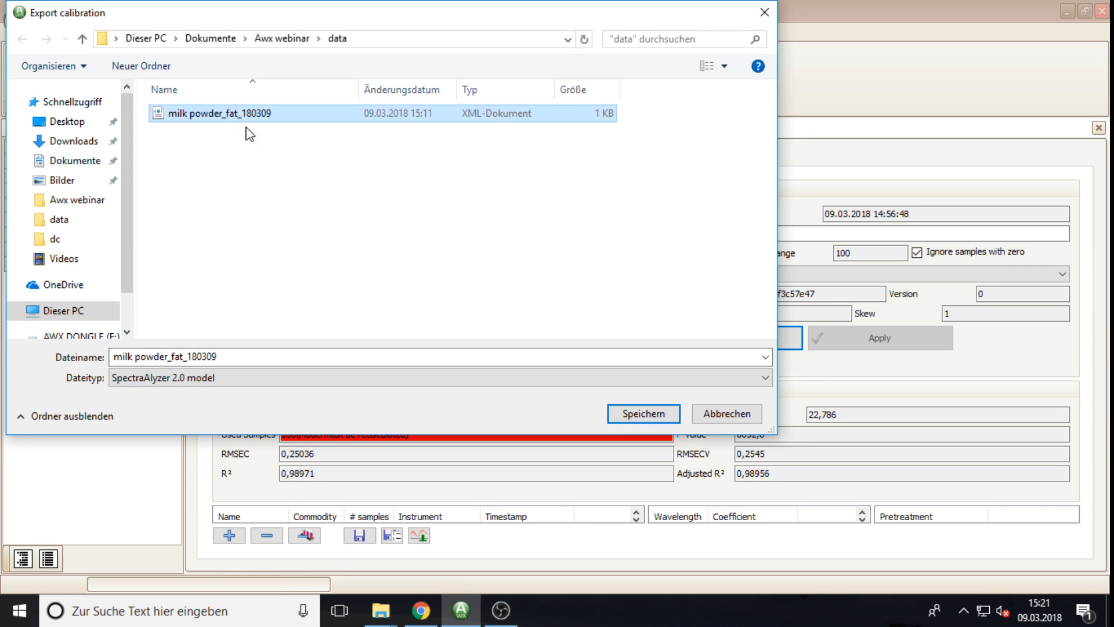
left_click(262, 355)
left_click(279, 355)
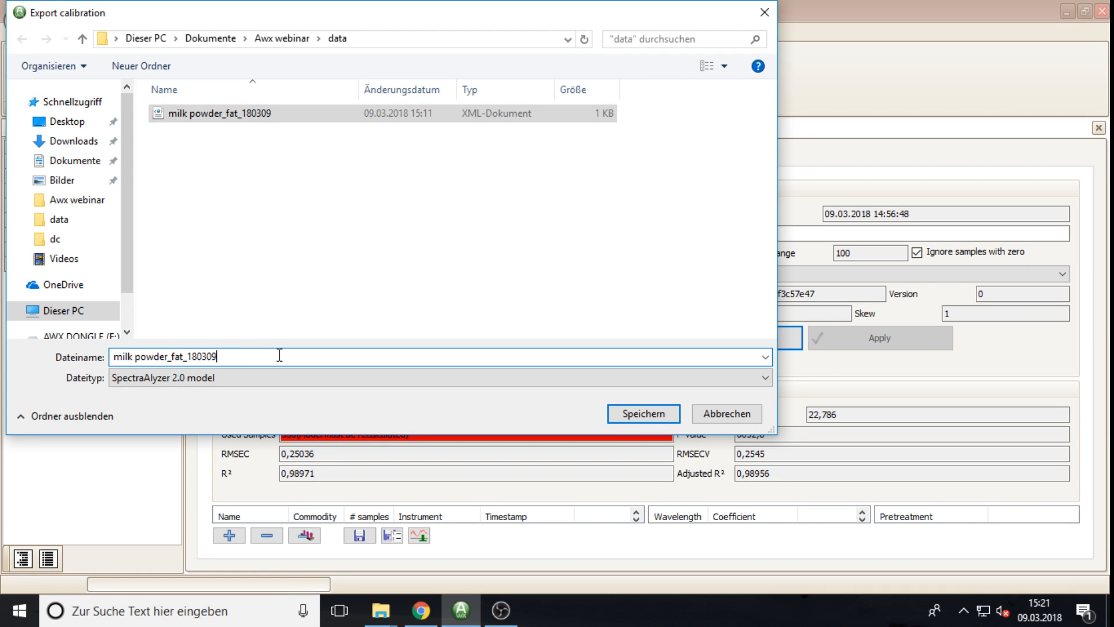
type("_10")
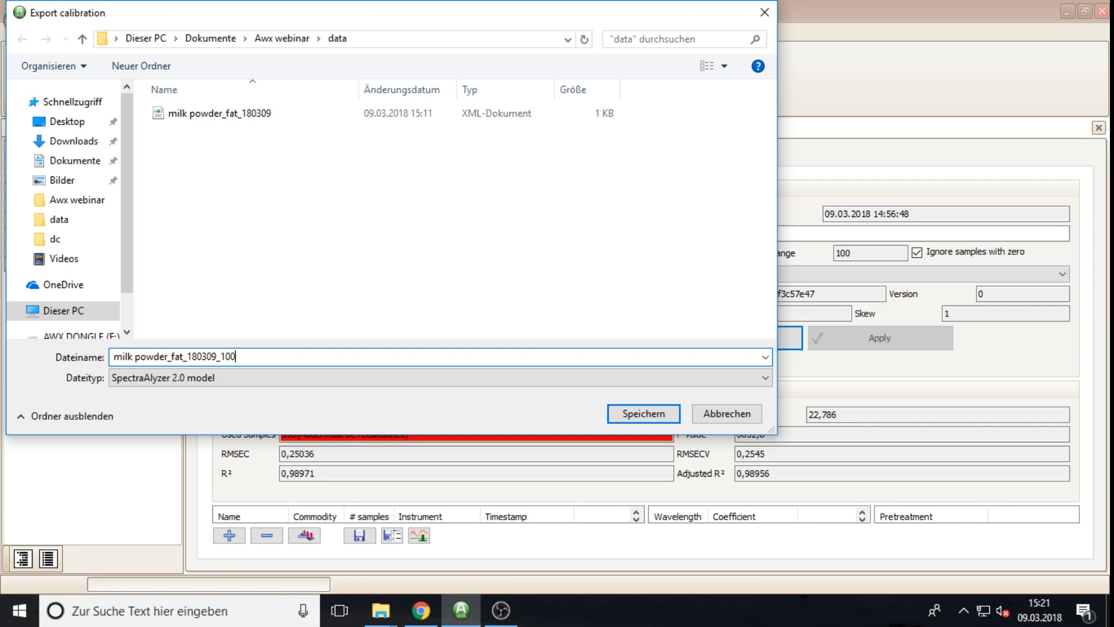
key("BackSpace")
type("11")
key("BackSpace")
type("0002")
Step: Save the export with company ZEUTEC and 'for 110002' appended to the annotation
left_click(650, 416)
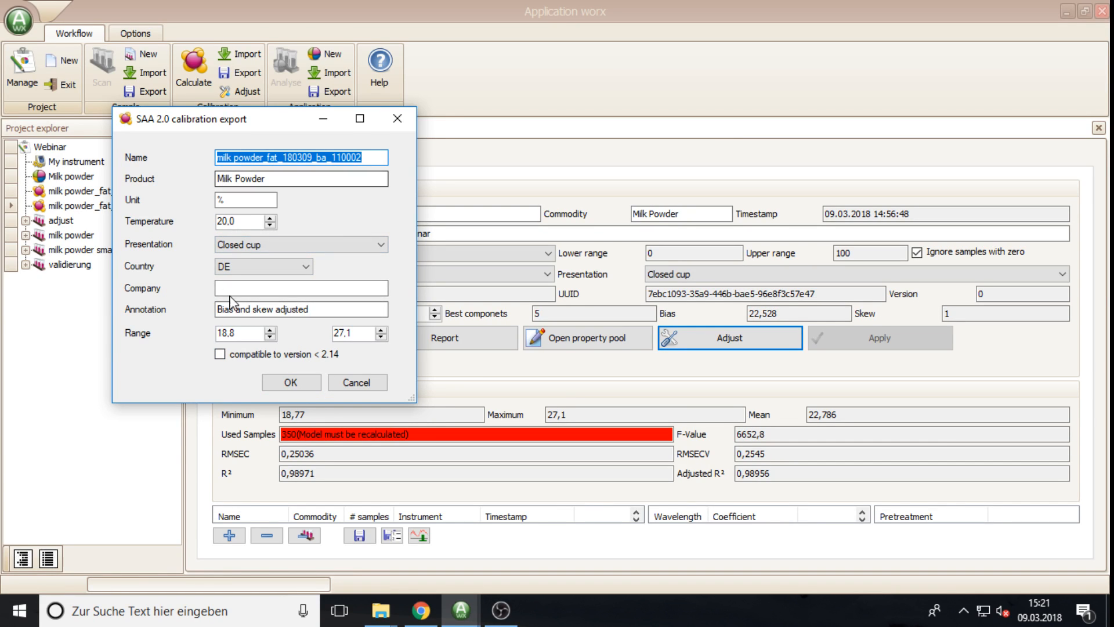
left_click(269, 289)
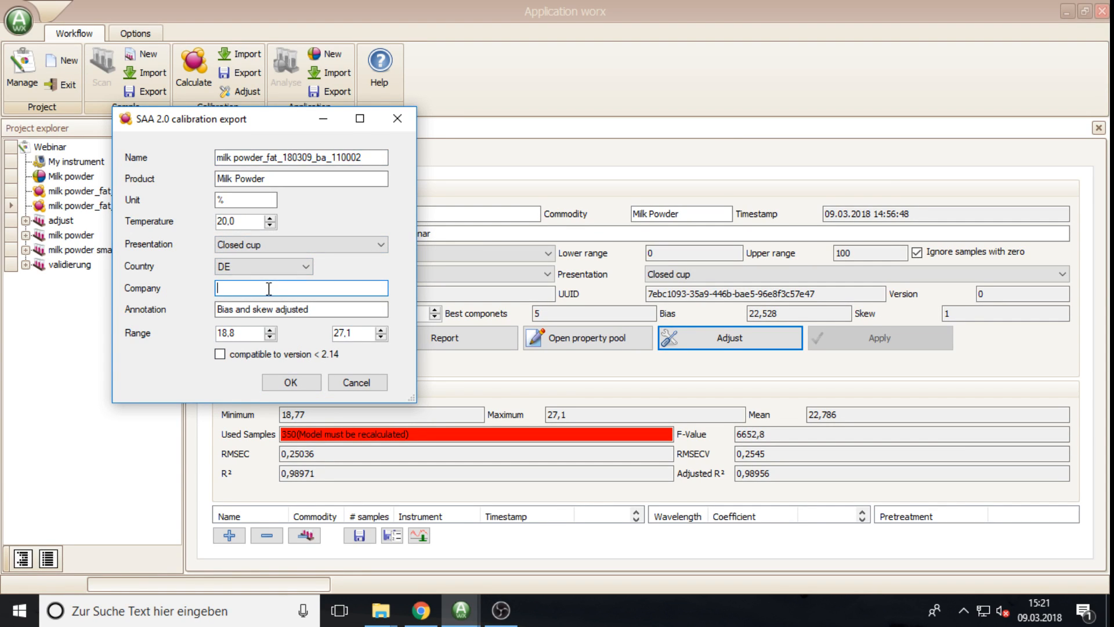
type("ZEUTEC")
left_click(318, 311)
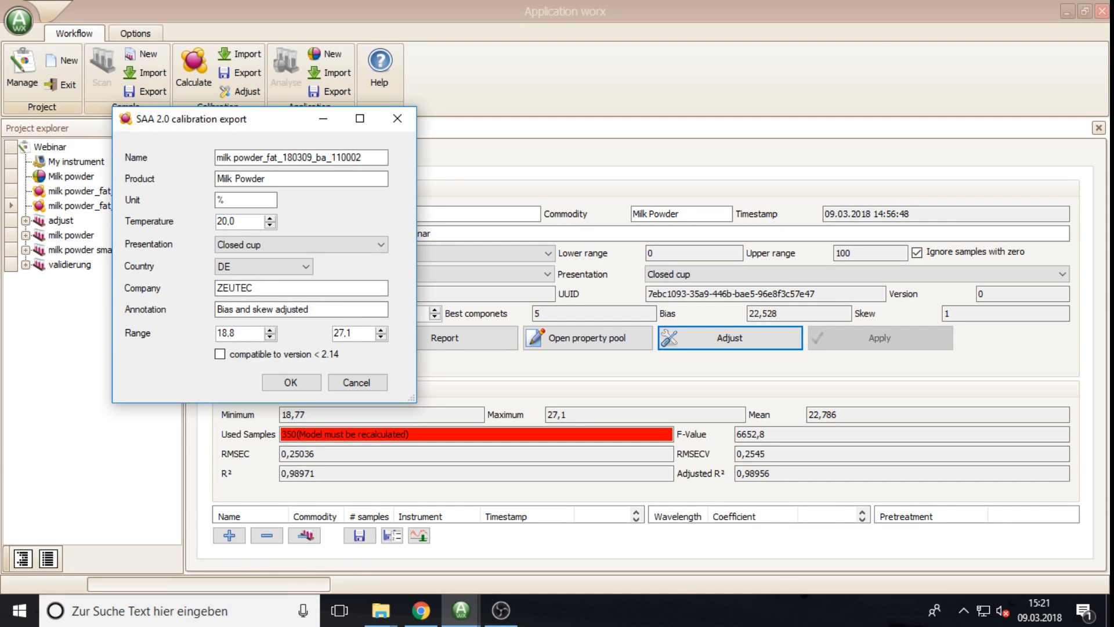
type("for 110002")
left_click(301, 384)
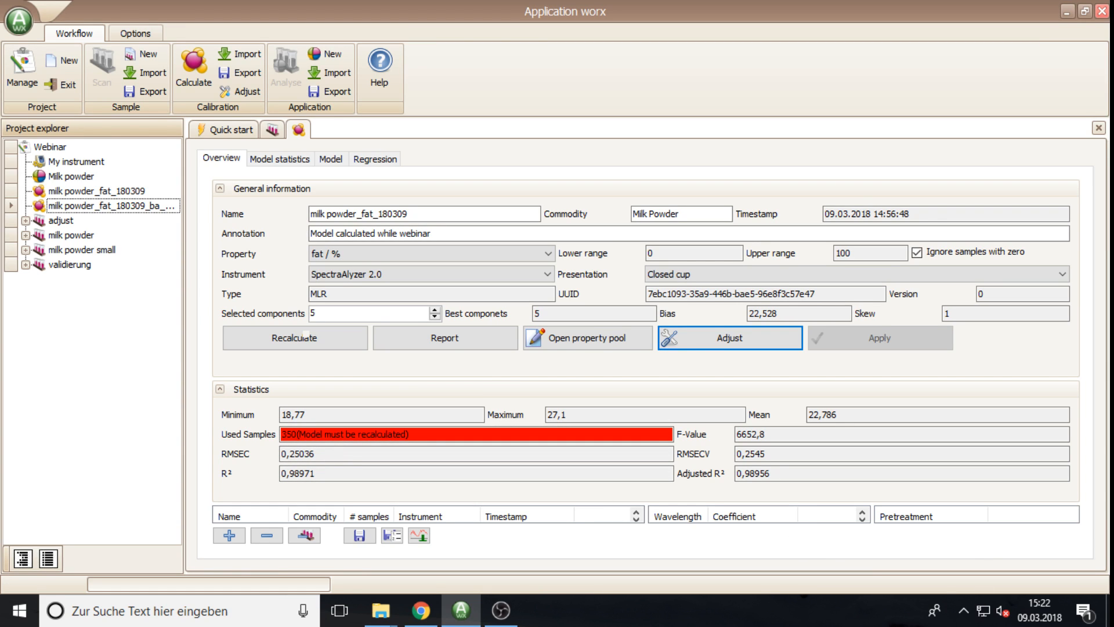
key("alt+Tab")
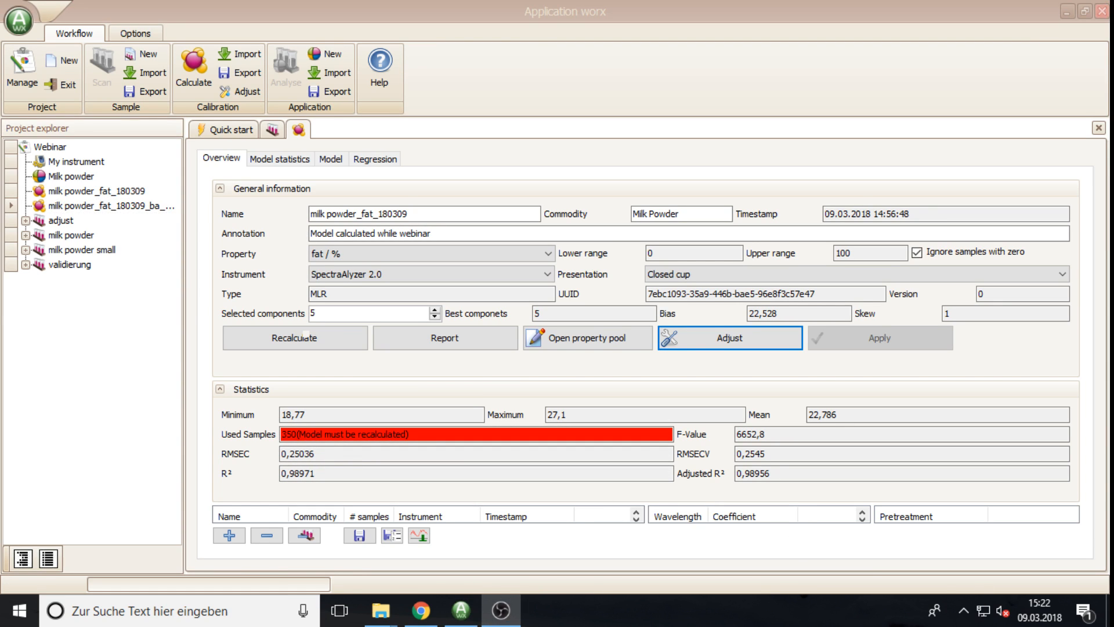